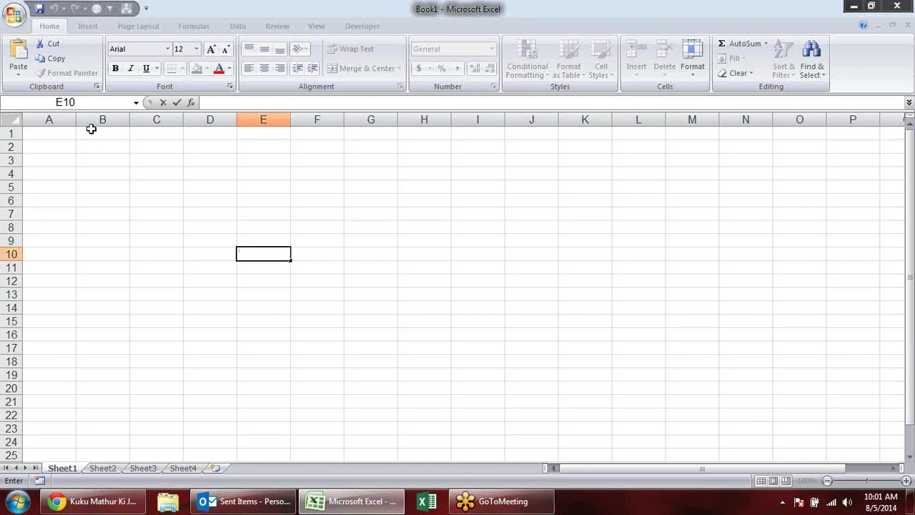
Pick cell C2 on the empty Book1 sheet and show the Formulas tab's function library.
left_click(126, 145)
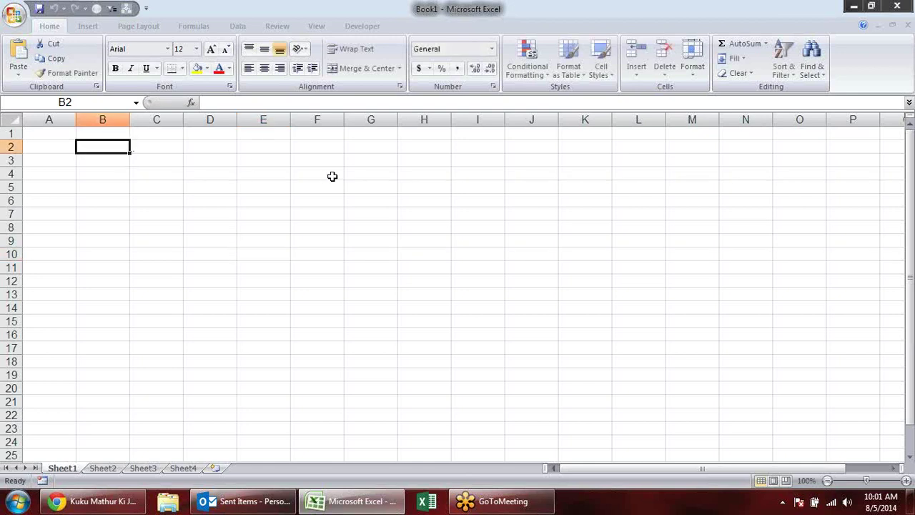
left_click(174, 143)
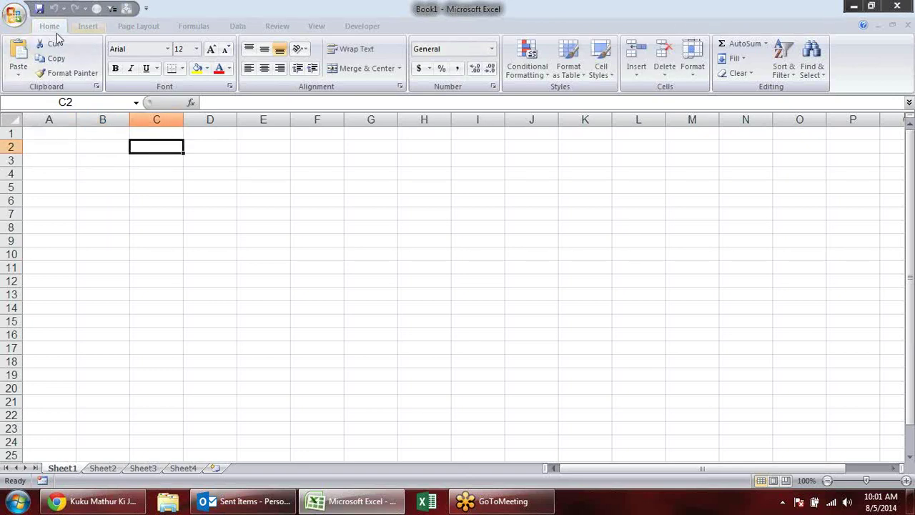
left_click(204, 28)
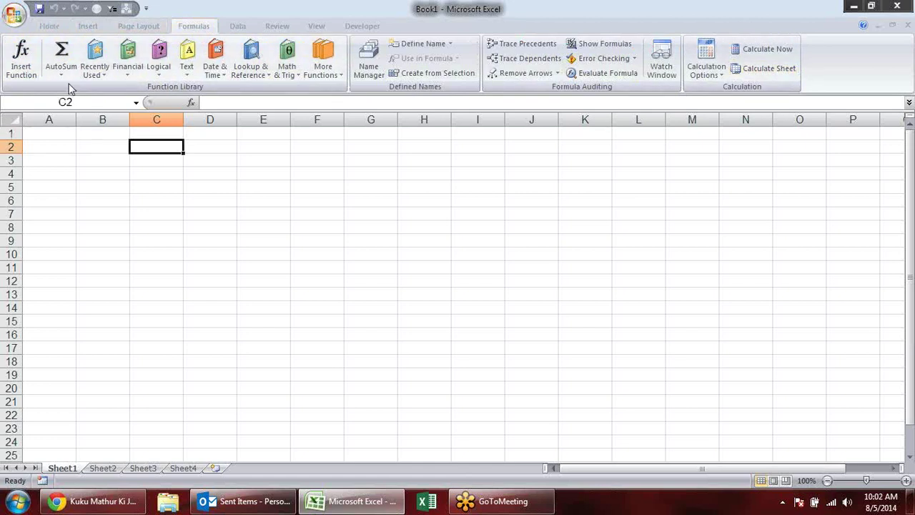
left_click(127, 70)
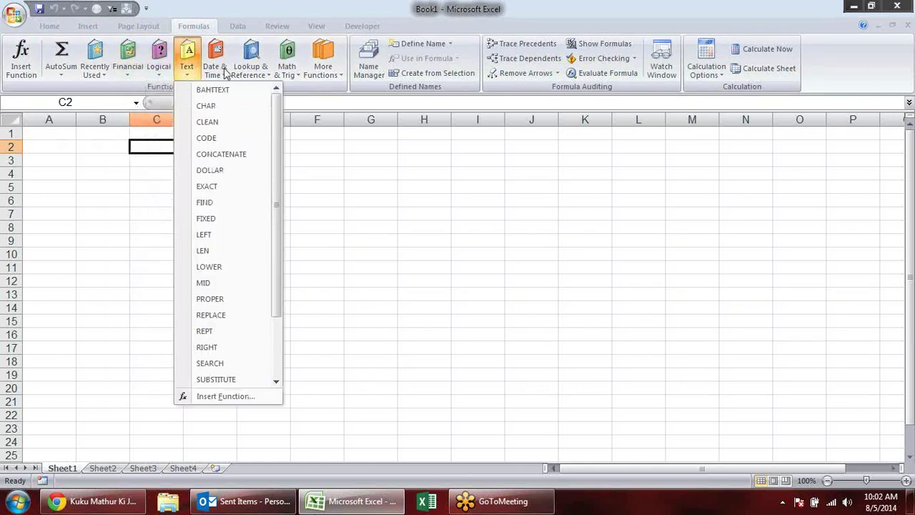
mouse_move(214, 71)
mouse_move(287, 74)
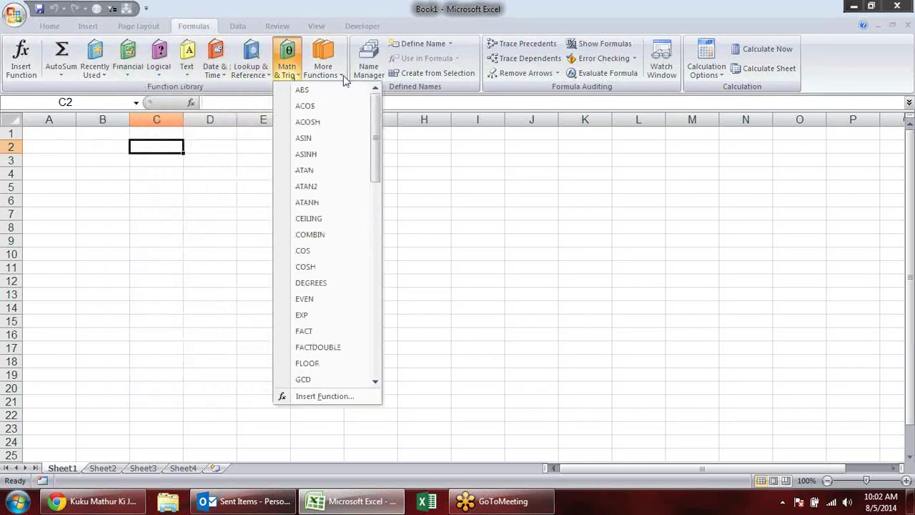
mouse_move(340, 77)
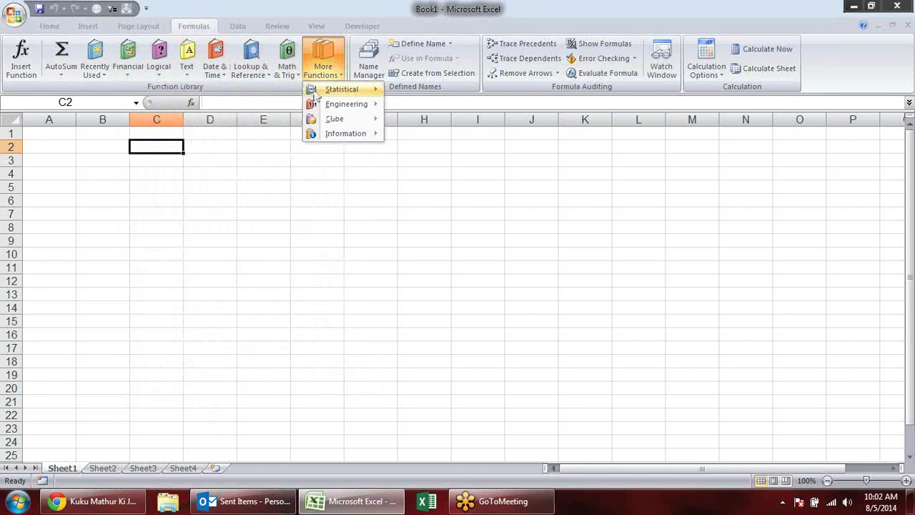
mouse_move(355, 119)
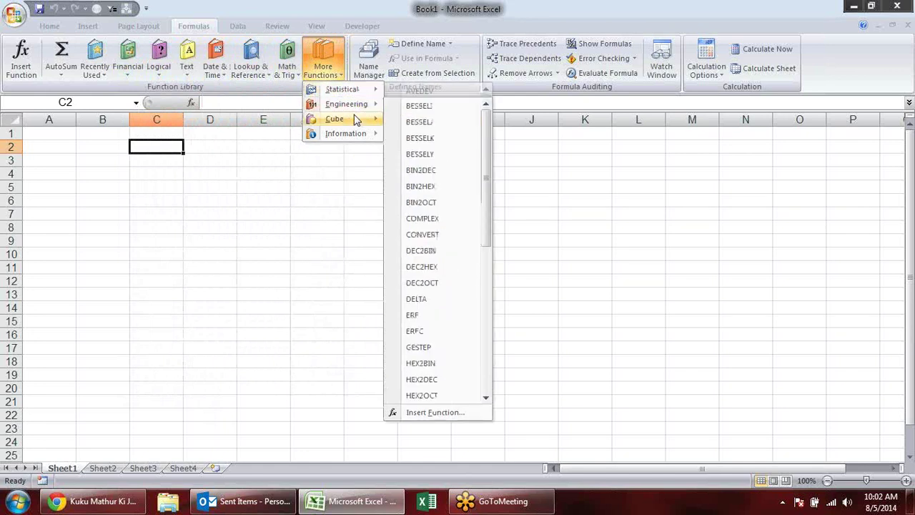
left_click(170, 202)
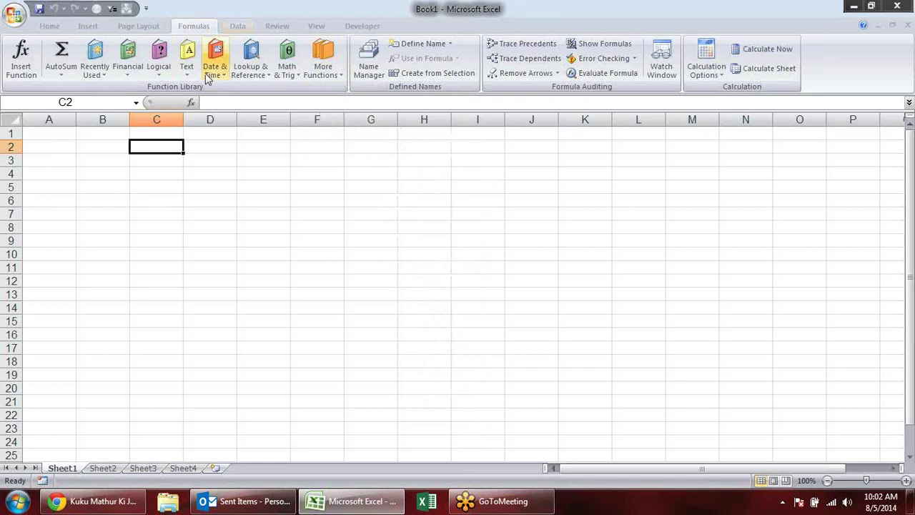
left_click(165, 77)
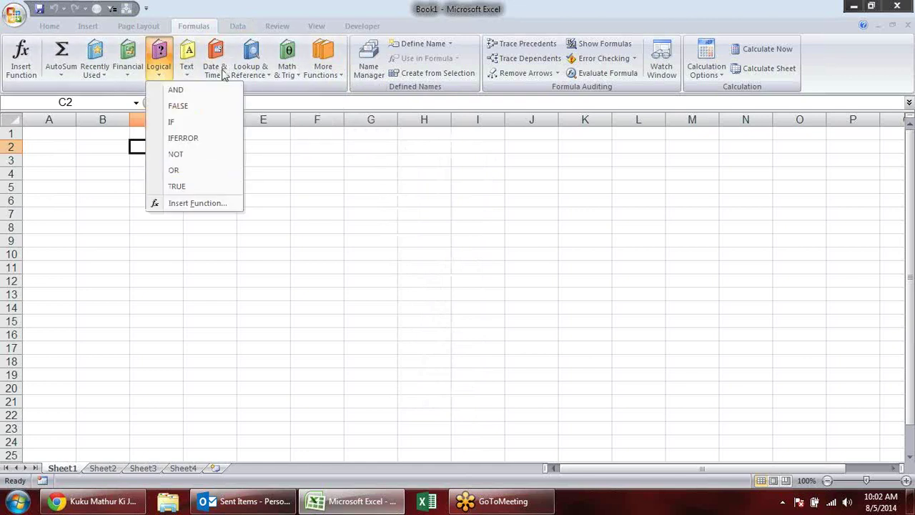
left_click(276, 190)
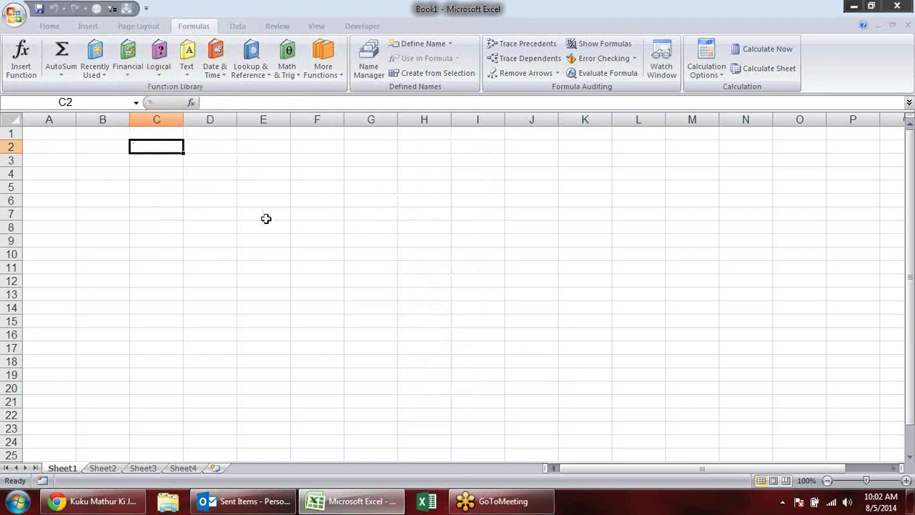
Enter start in C2 and the operators =, +, - in C3:C5, ending at cell A8.
type("=")
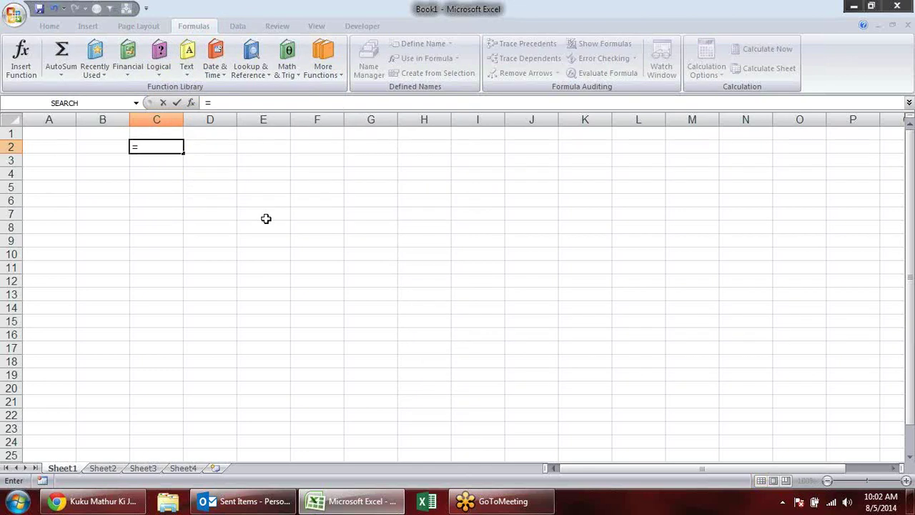
key("Escape")
type("star")
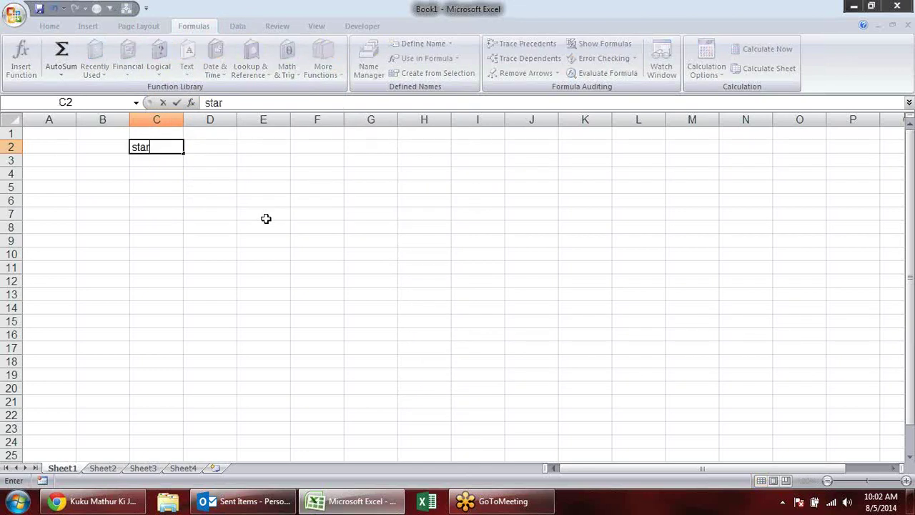
type("t")
key("Return")
type("=")
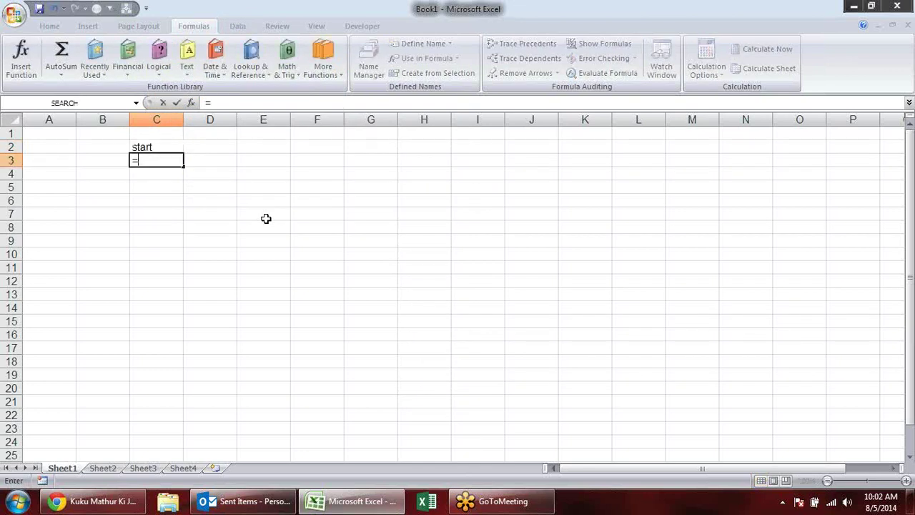
key("Return")
type("+")
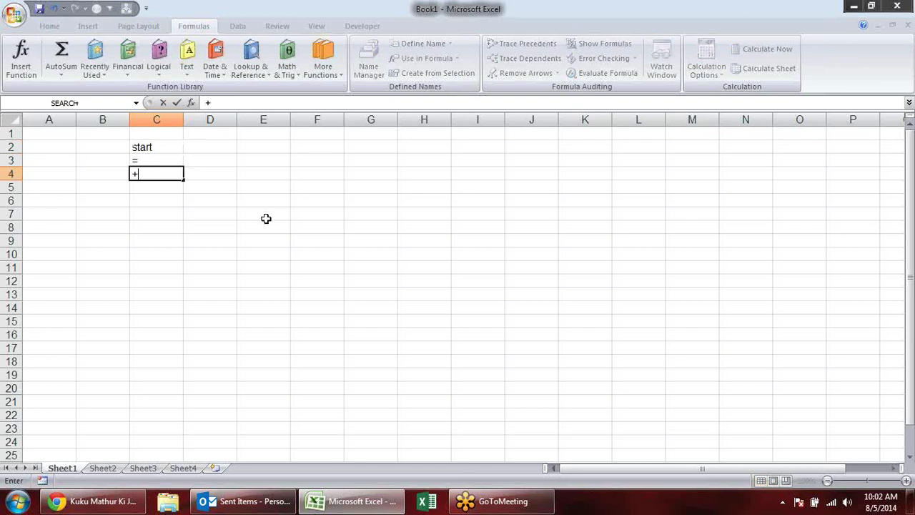
key("Return")
key("F8")
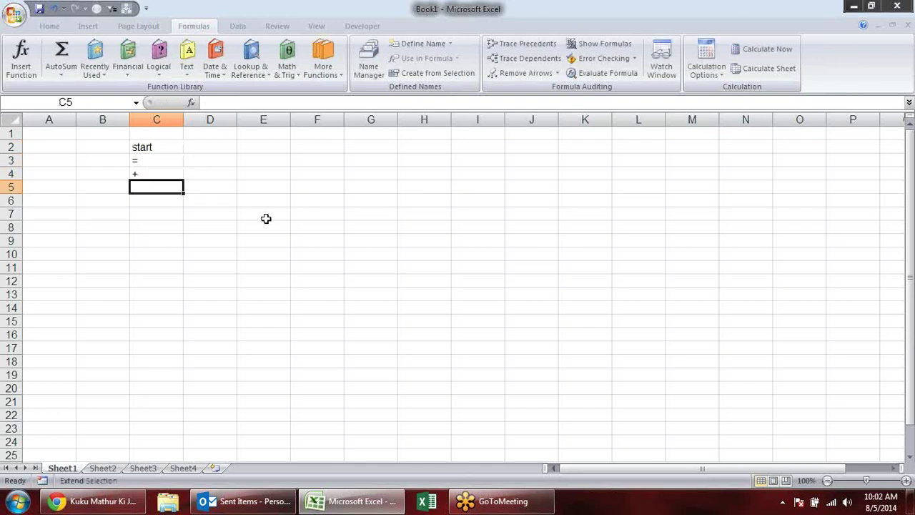
key("F8")
type("-")
key("Return")
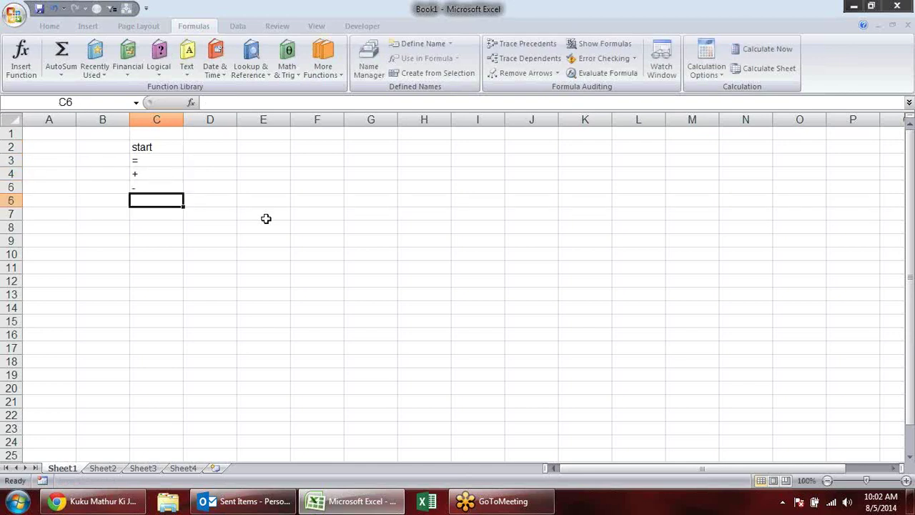
key("Down")
key("Down")
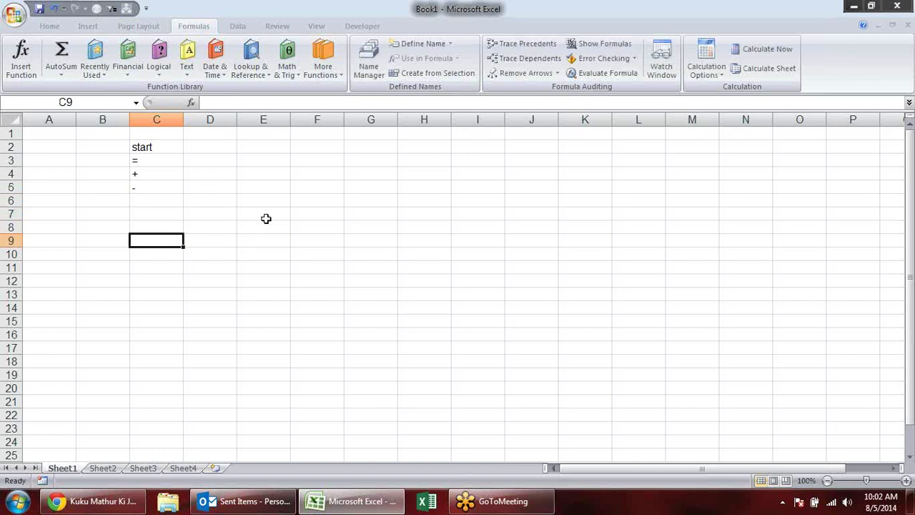
key("Left")
key("Left")
Enter 12 in A8 and 34 in A9.
type("12")
key("Return")
type("34")
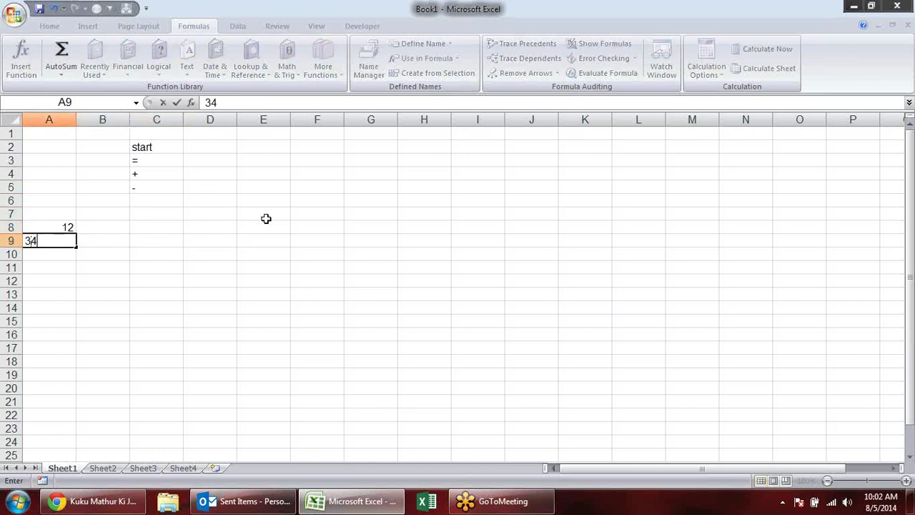
key("Right")
key("Right")
Build a formula in B9 adding A8 and A9, entering it twice and getting 46.
key("Left")
type("=")
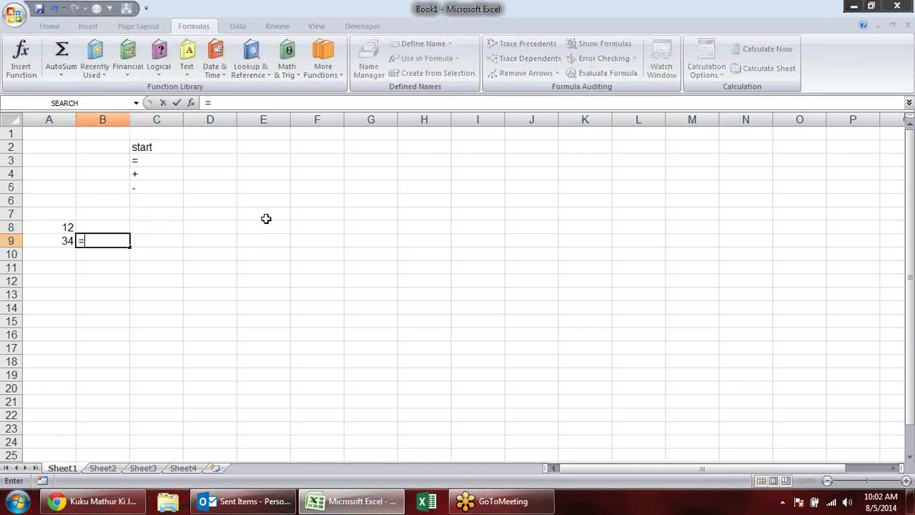
key("Left")
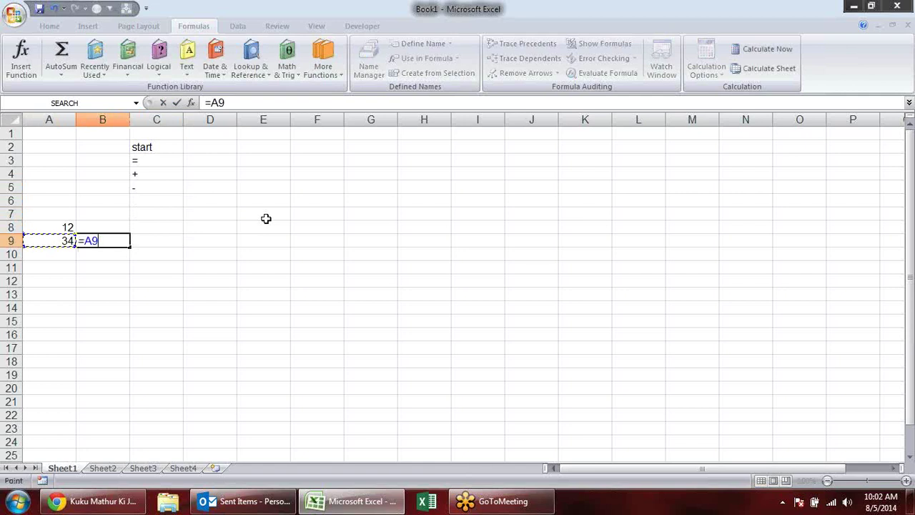
key("Up")
type("+")
key("Left")
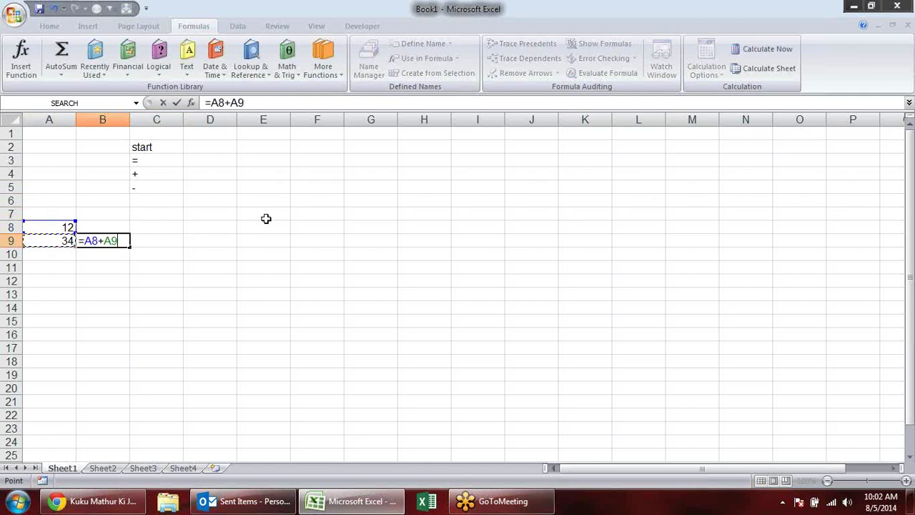
key("Return")
key("Up")
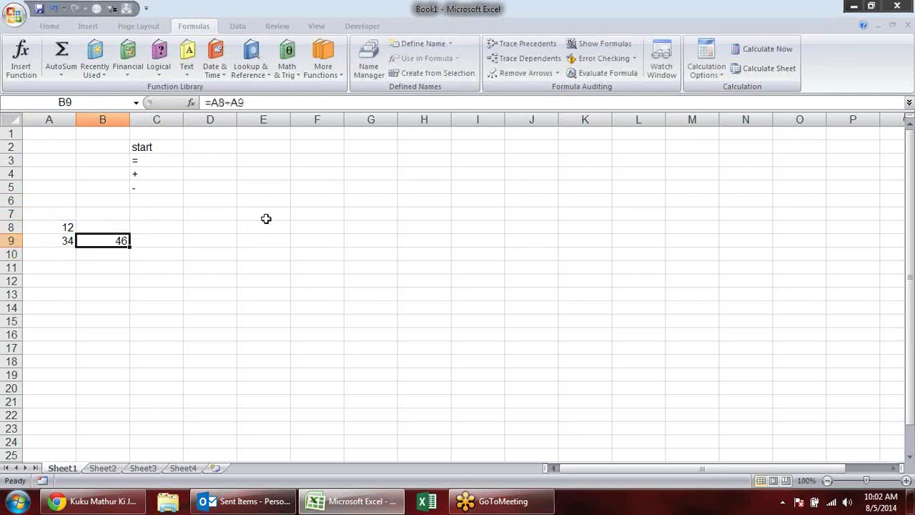
type("+")
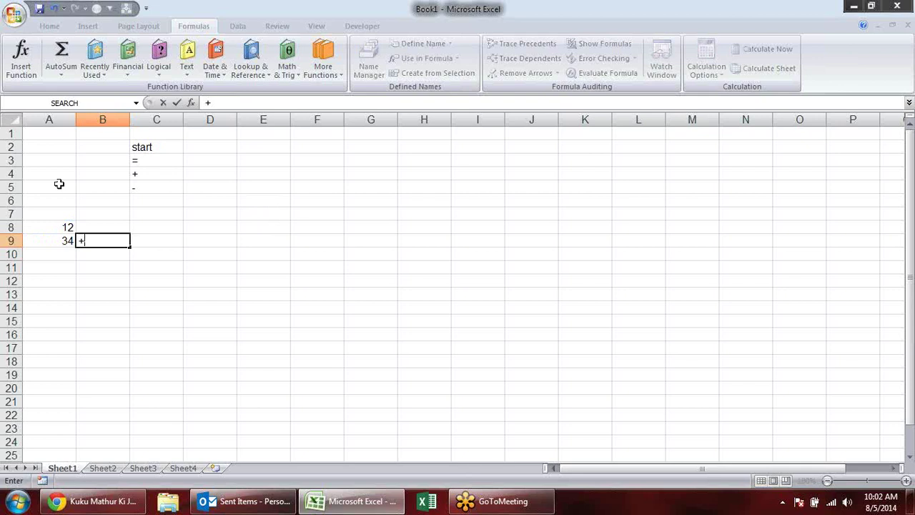
left_click(53, 223)
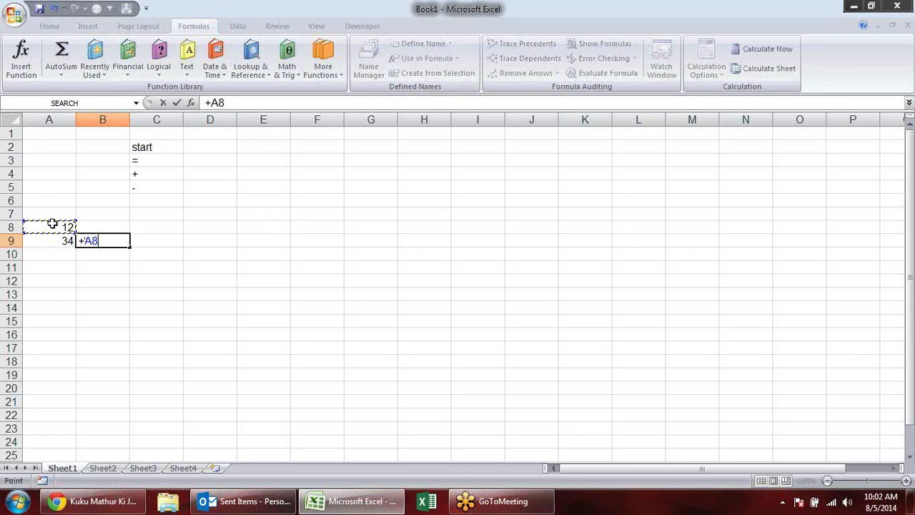
type("+")
key("Left")
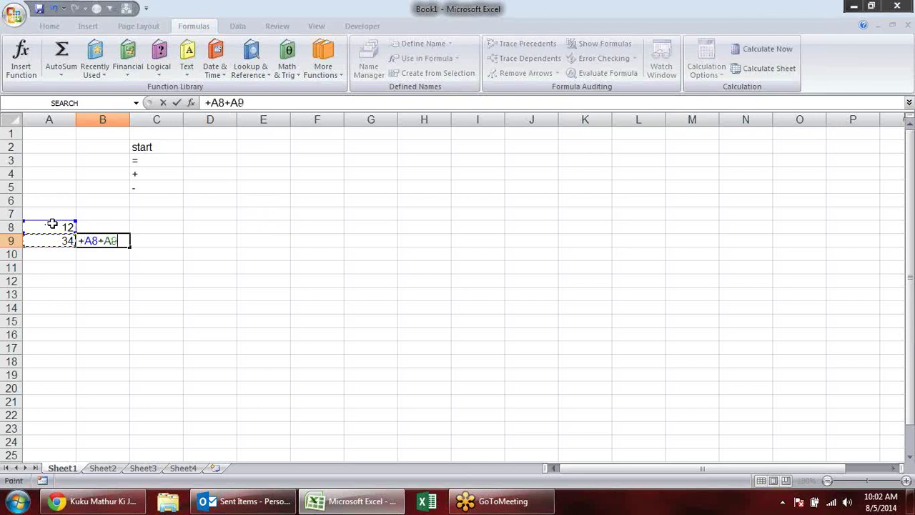
key("Return")
Rewrite B9 as =-A8+A9 to return 22, then delete it to leave B9 empty.
key("Up")
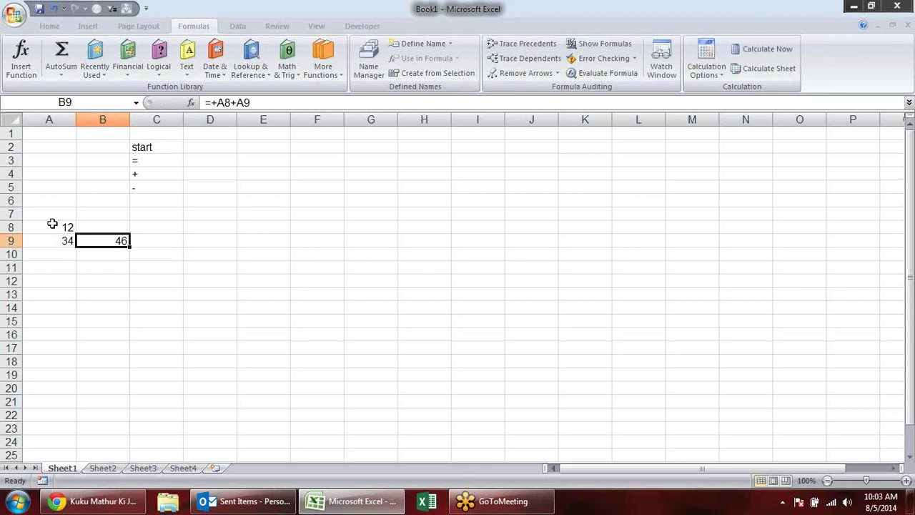
key("F8")
key("F2")
type("-")
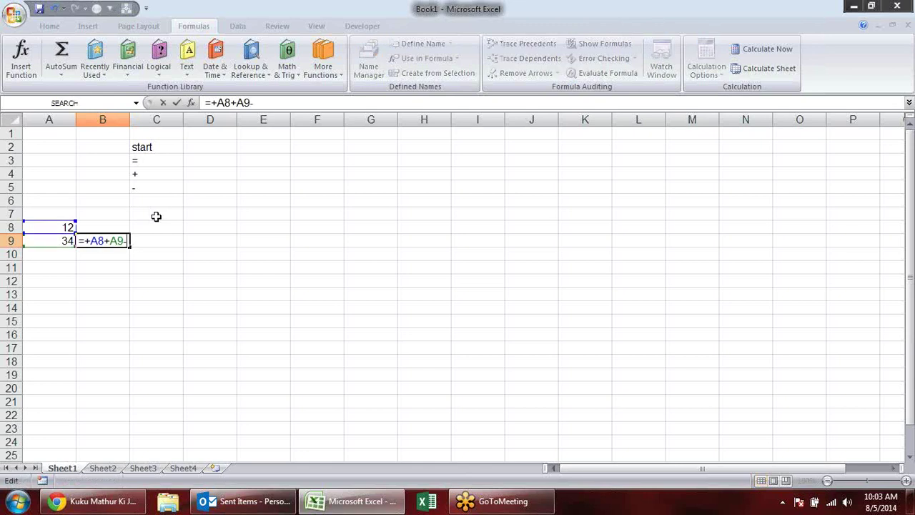
key("BackSpace")
key("BackSpace")
key("BackSpace")
type("-")
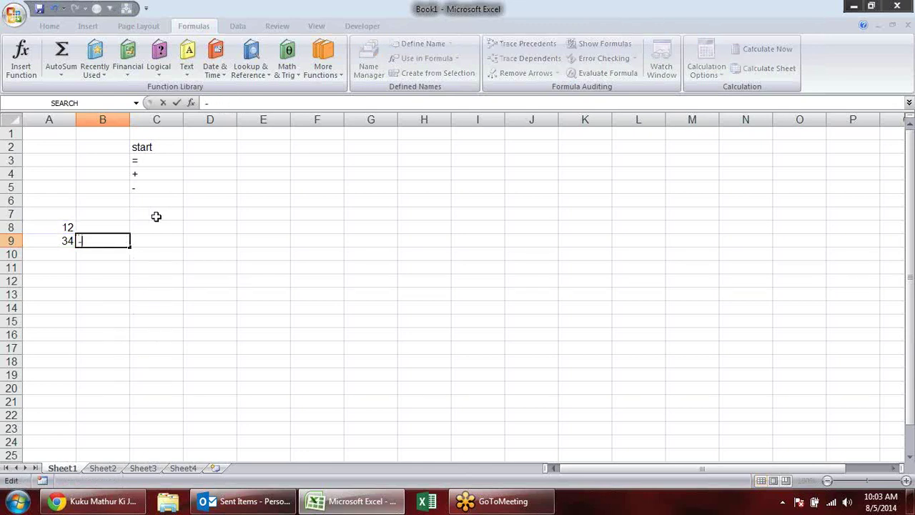
left_click(56, 225)
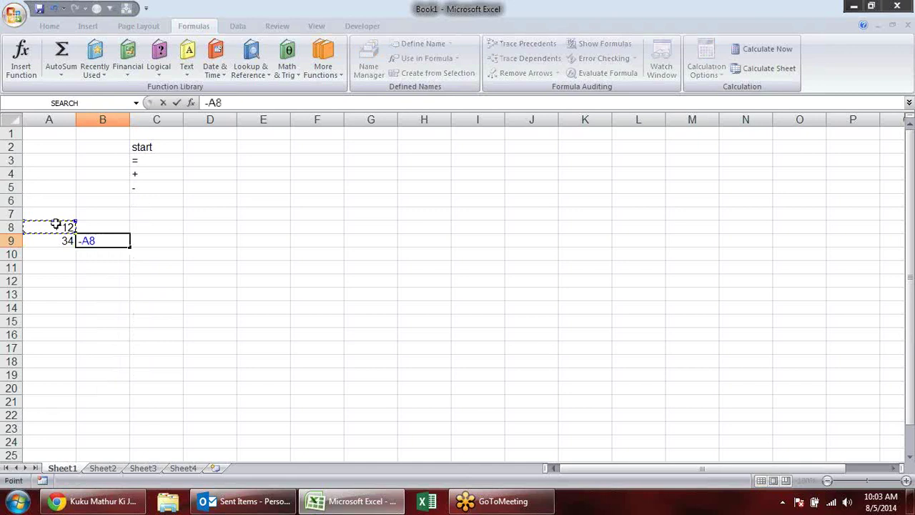
type("+")
left_click(44, 240)
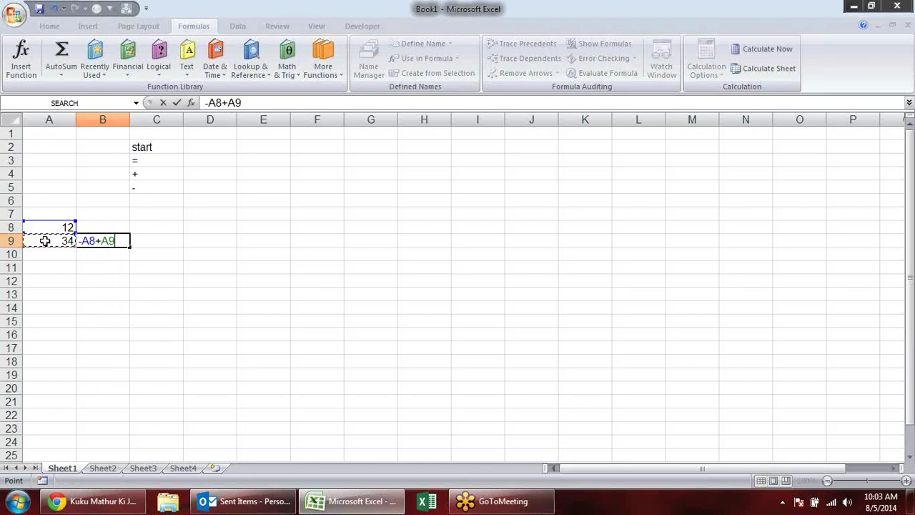
key("Return")
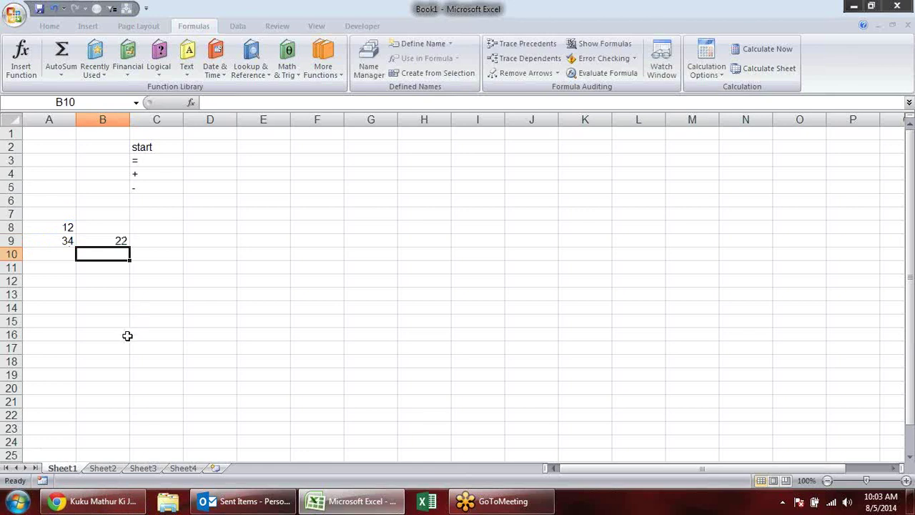
left_click(115, 240)
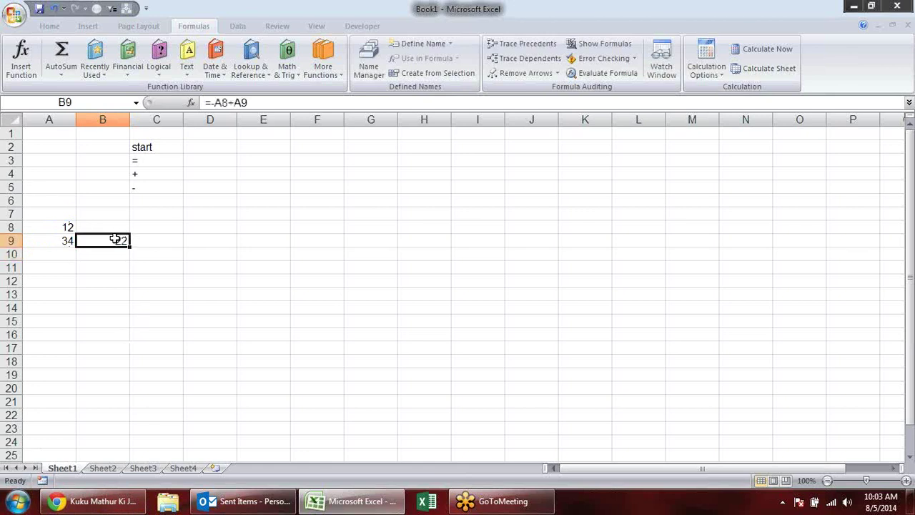
key("Delete")
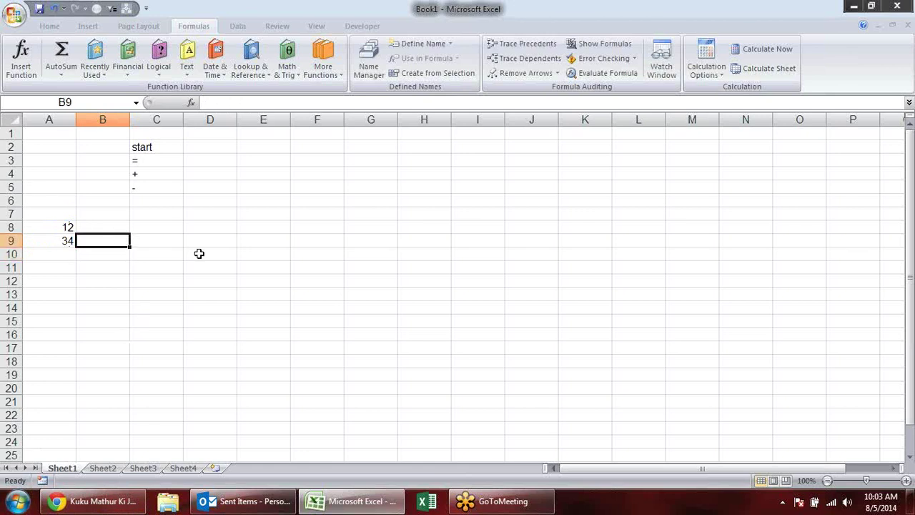
Select the = and + cells C3:C4 with the Home tab showing, zoom to 150%, and pick D2.
left_click(152, 163)
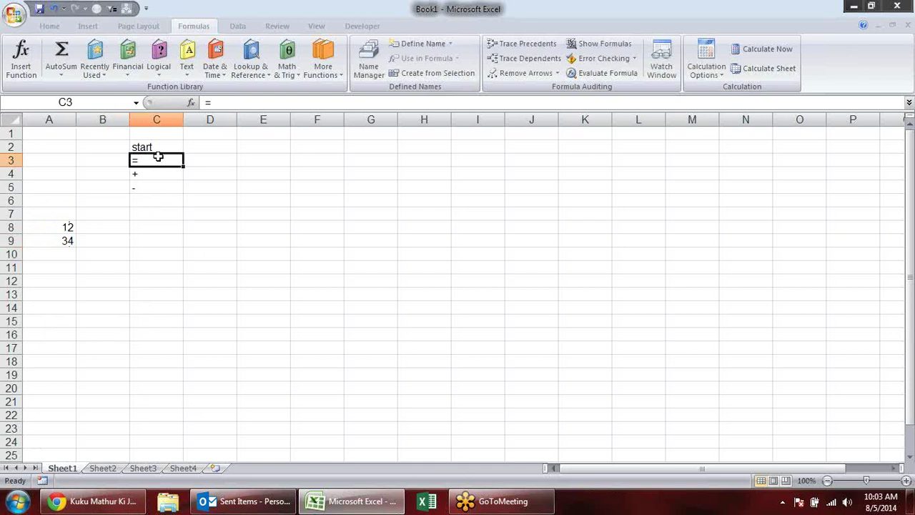
left_click_drag(156, 159, 157, 174)
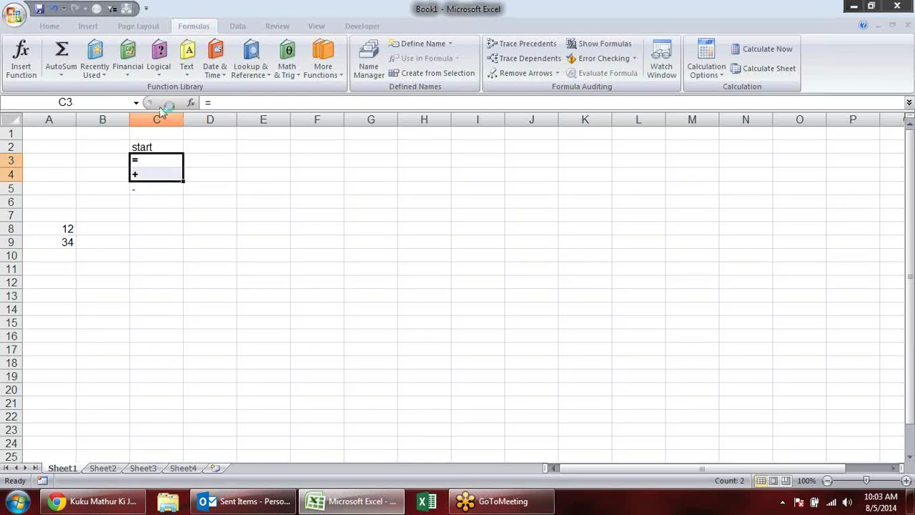
left_click(49, 26)
scroll(222, 209, "up", 4, "ctrl")
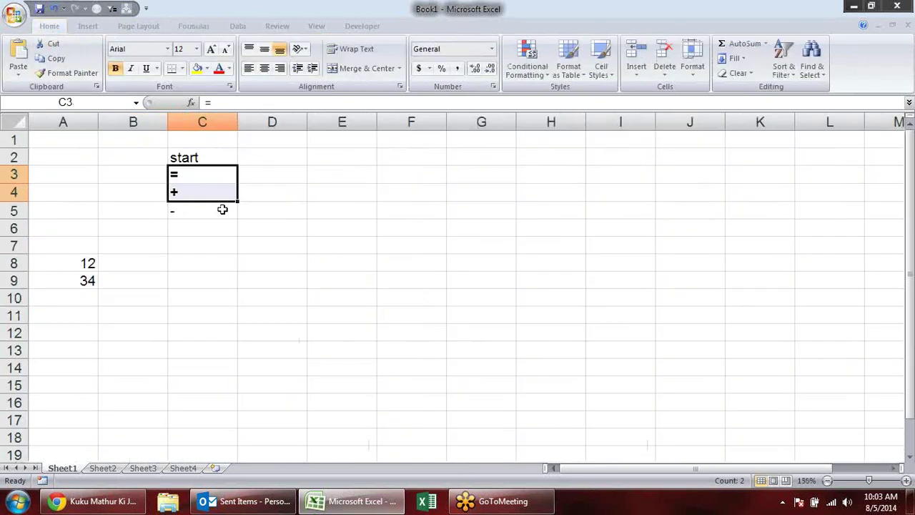
left_click(277, 261)
left_click(302, 158)
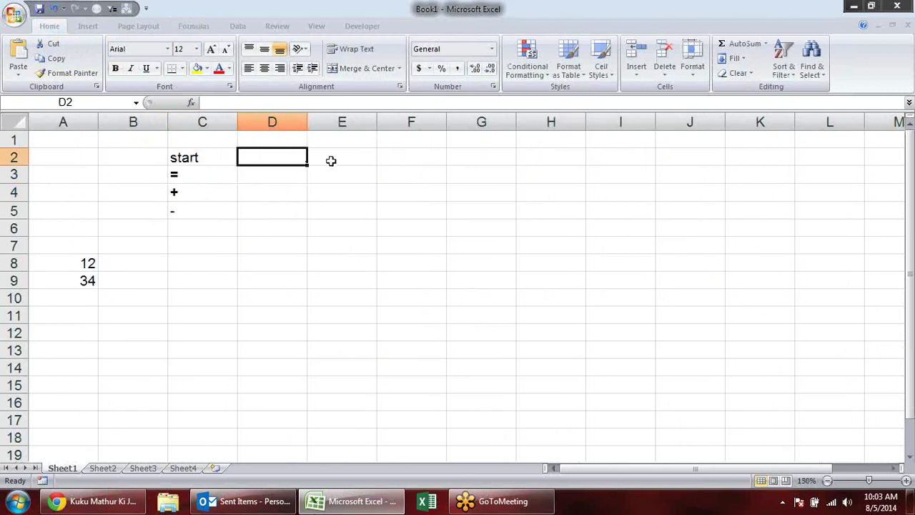
Type the heading Maths in D2.
type("MaTH")
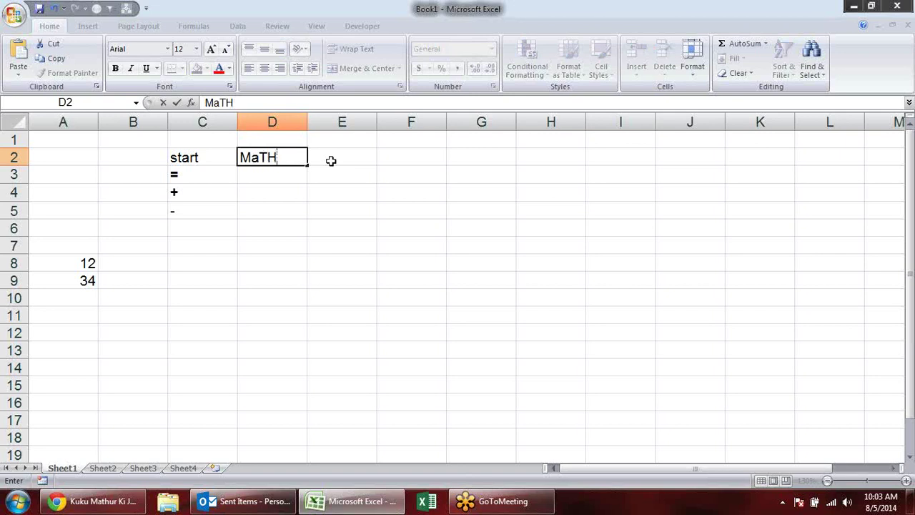
key("BackSpace")
type("H")
key("BackSpace")
key("BackSpace")
type("ths")
key("Return")
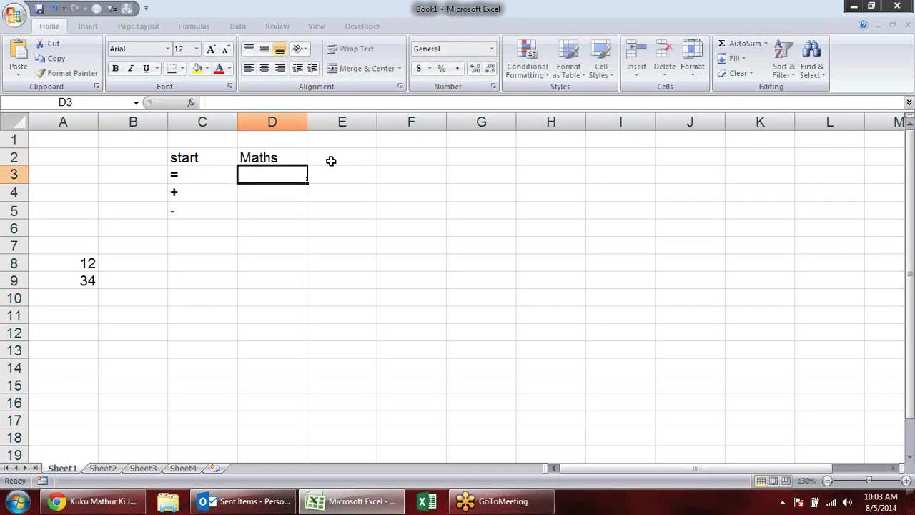
List the operators +, -, /, * and ^ in D3:D7.
type("+")
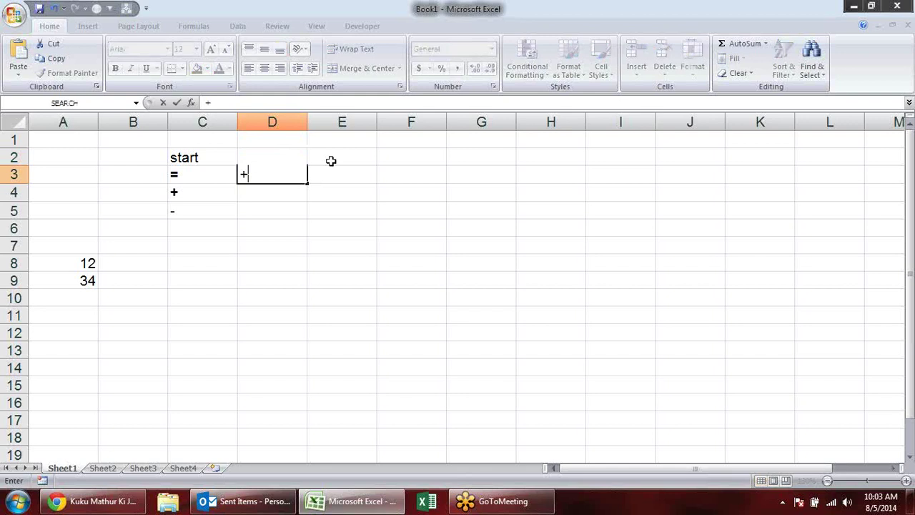
key("Return")
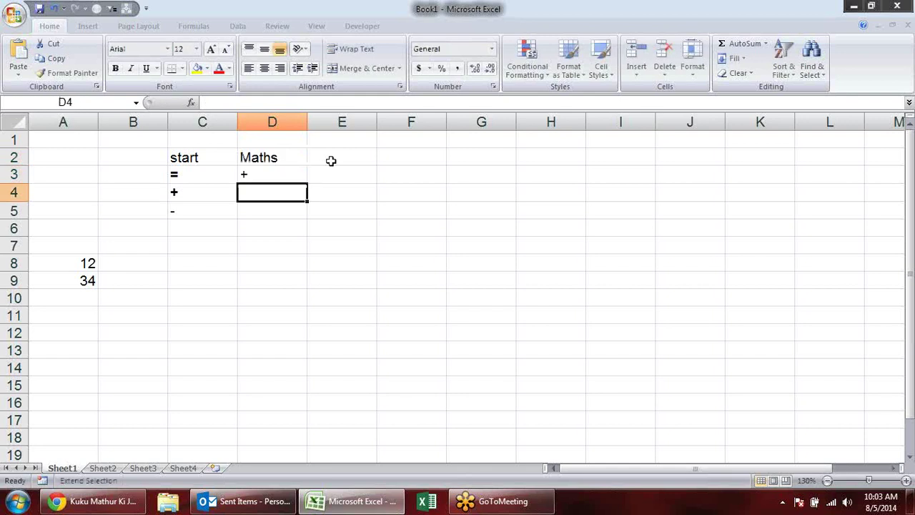
type("-")
key("Return")
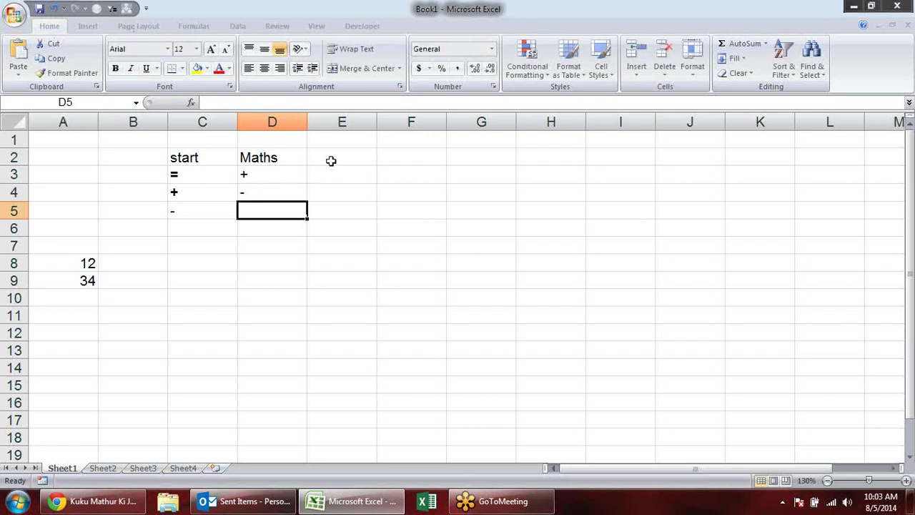
type("/")
key("Return")
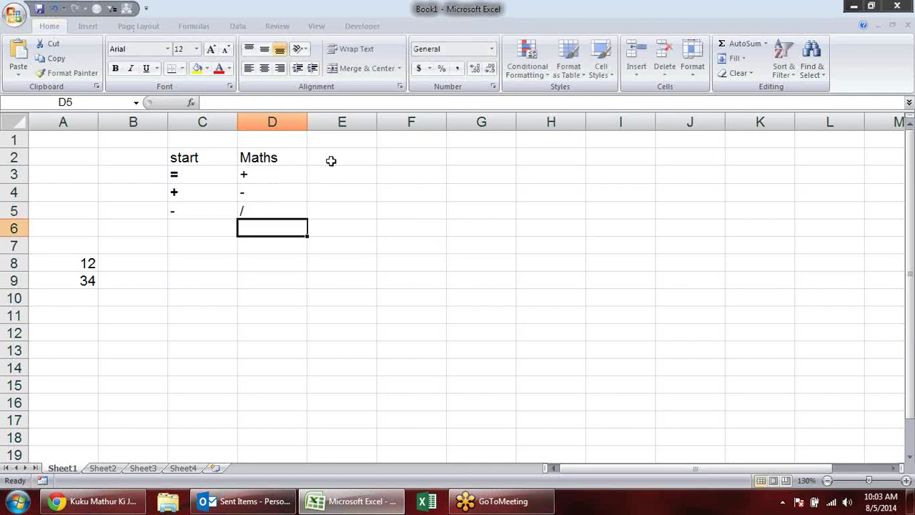
type("*")
key("Return")
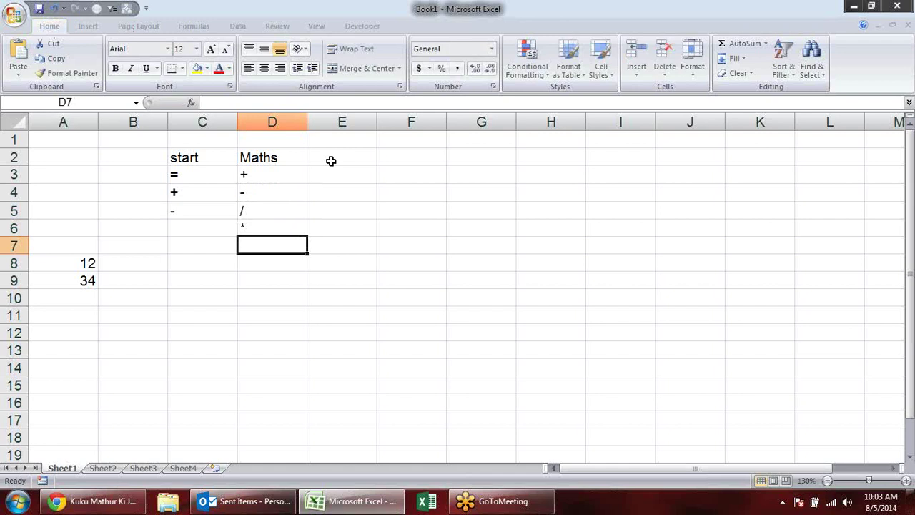
type("^")
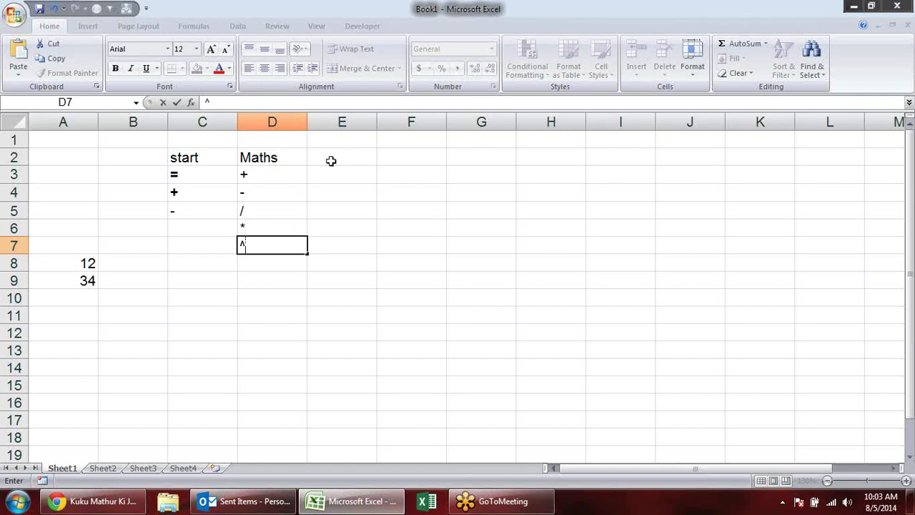
key("Return")
Label them PLUS, MINUS, DIVIDE, MULTIPLY and POWER in E3:E7.
left_click(315, 173)
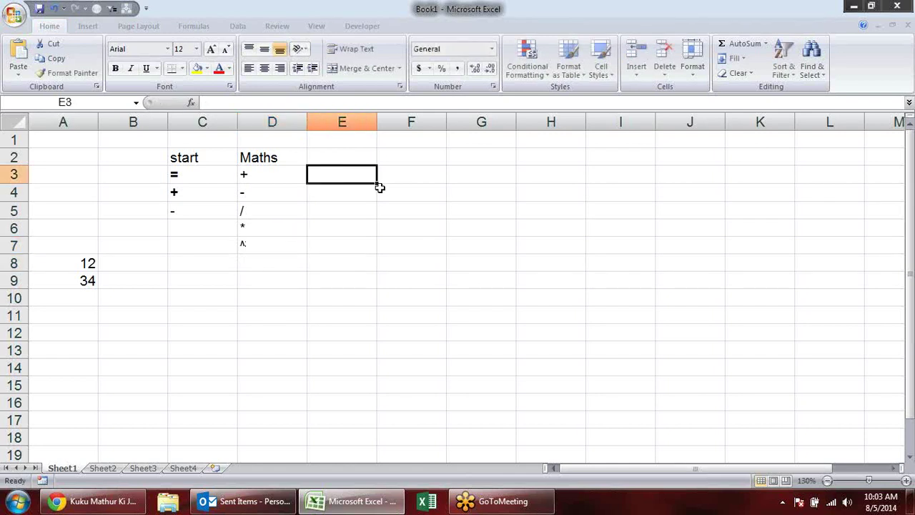
type("PLUS")
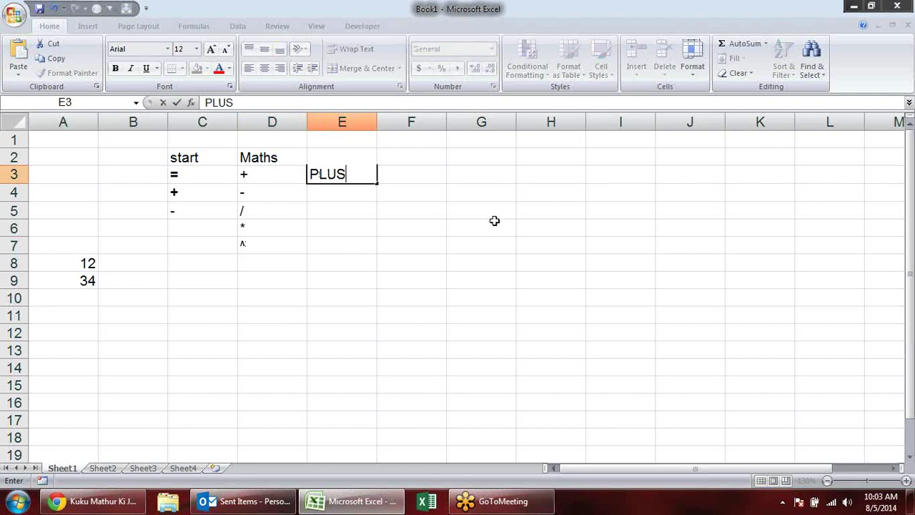
key("Return")
type("MINUS")
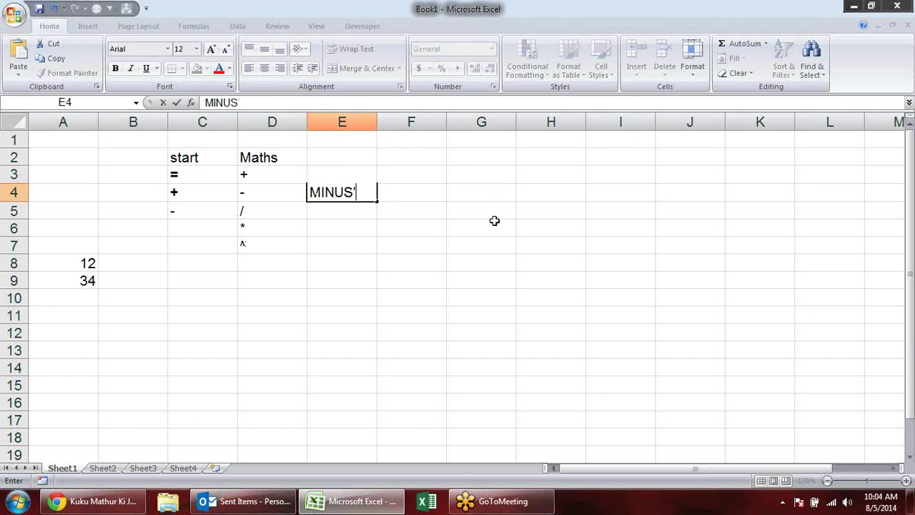
key("Return")
type("DIVI")
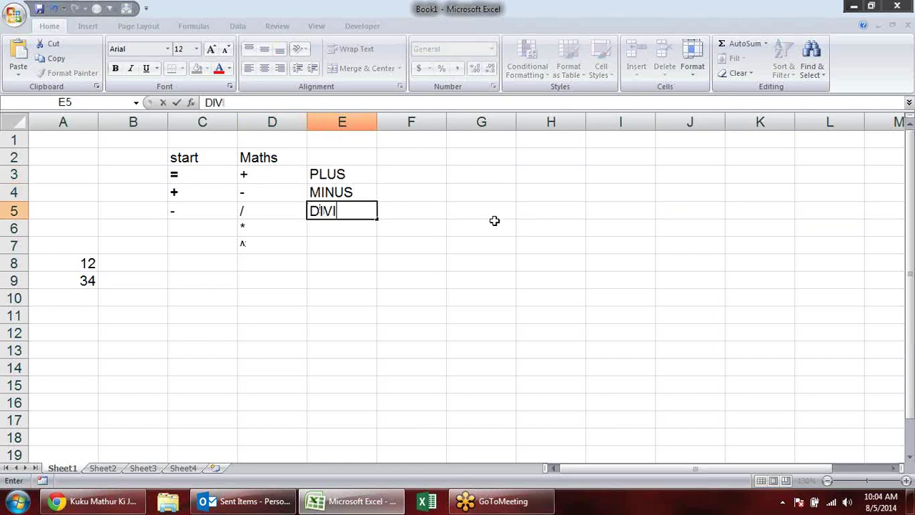
type("DE")
key("Return")
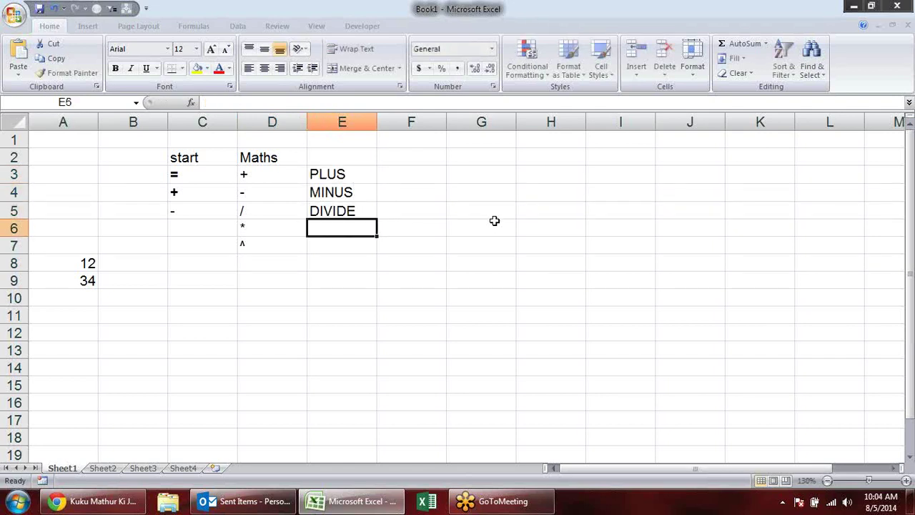
type("MULTY")
key("BackSpace")
type("I")
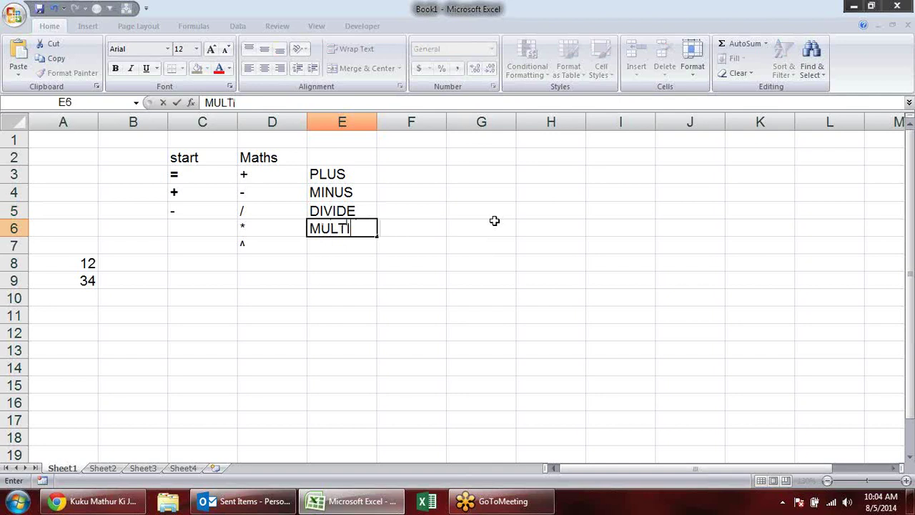
type("PLY")
key("Return")
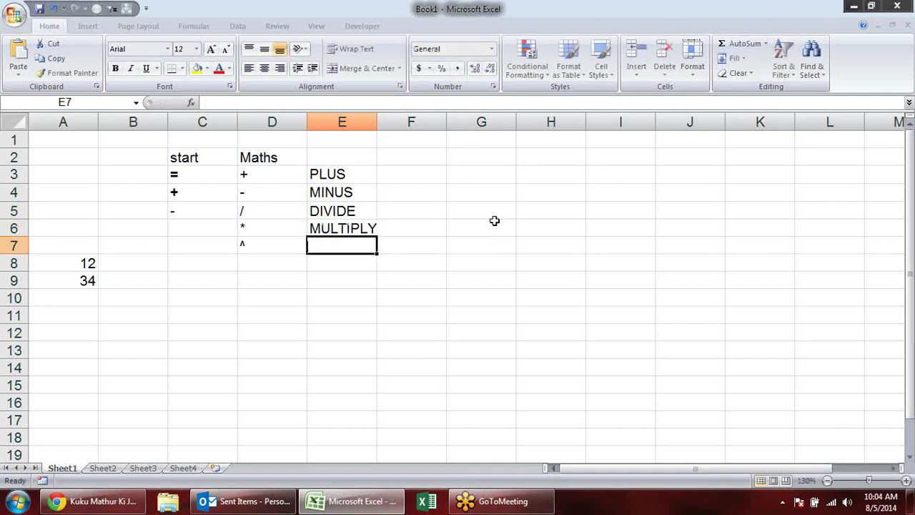
type("POWER")
key("Return")
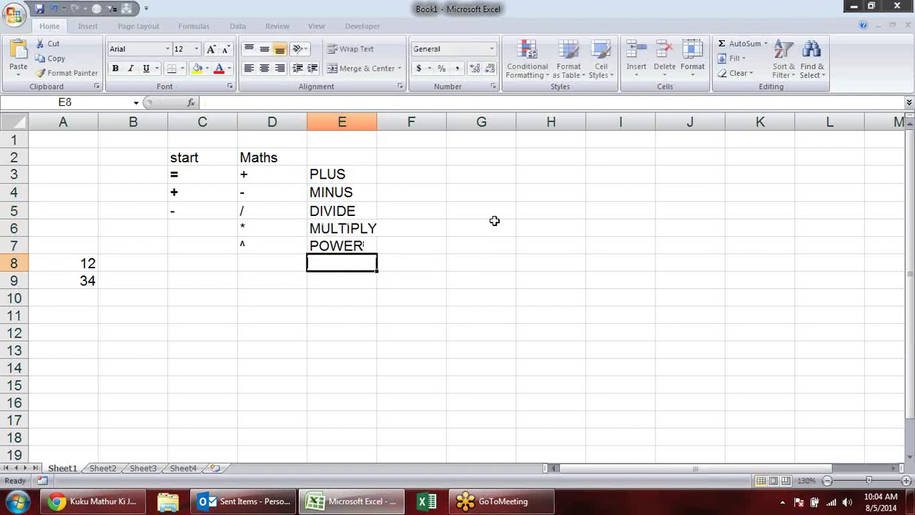
Enter =A8+A9 in B9 so it adds 12 and 34 to show 46.
key("Left")
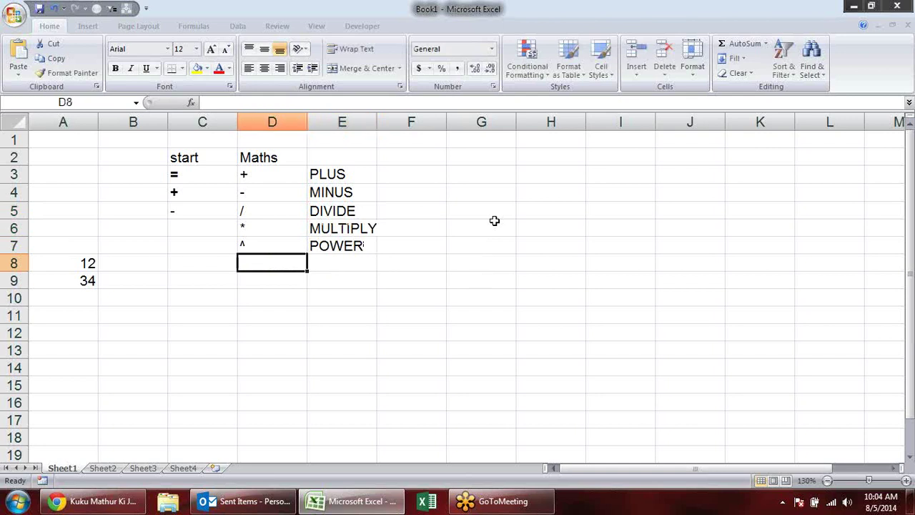
key("Left")
key("Down")
key("Left")
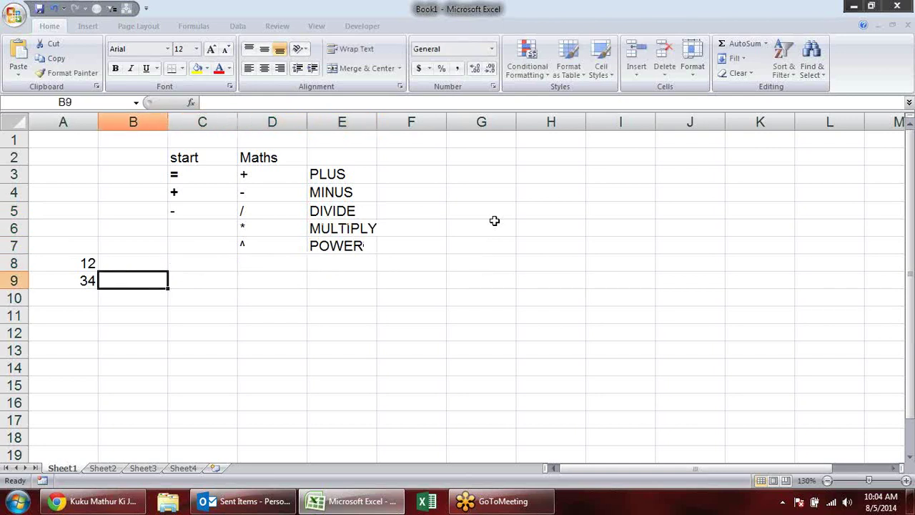
type("=")
key("Left")
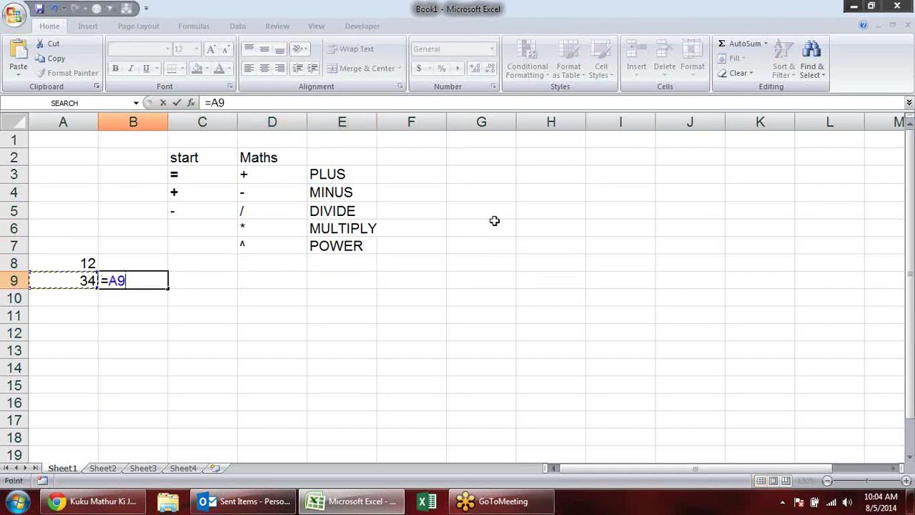
key("Up")
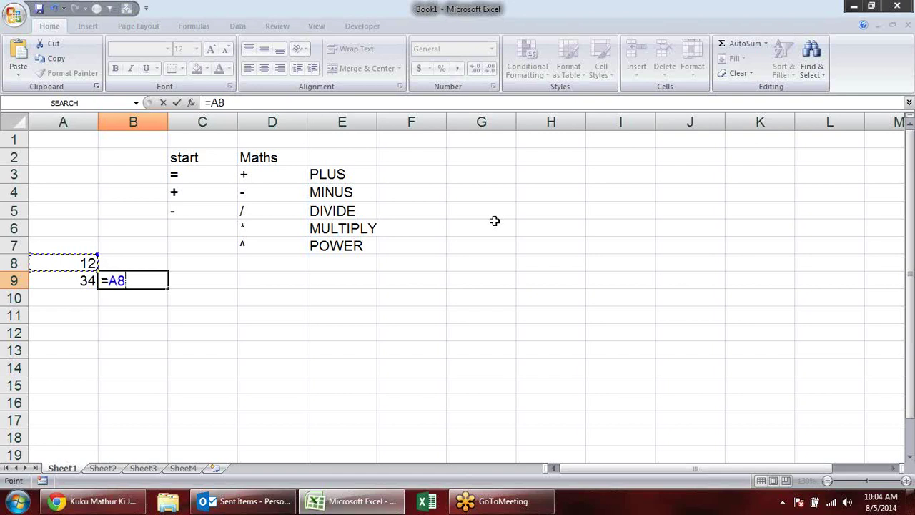
type("+")
left_click(75, 280)
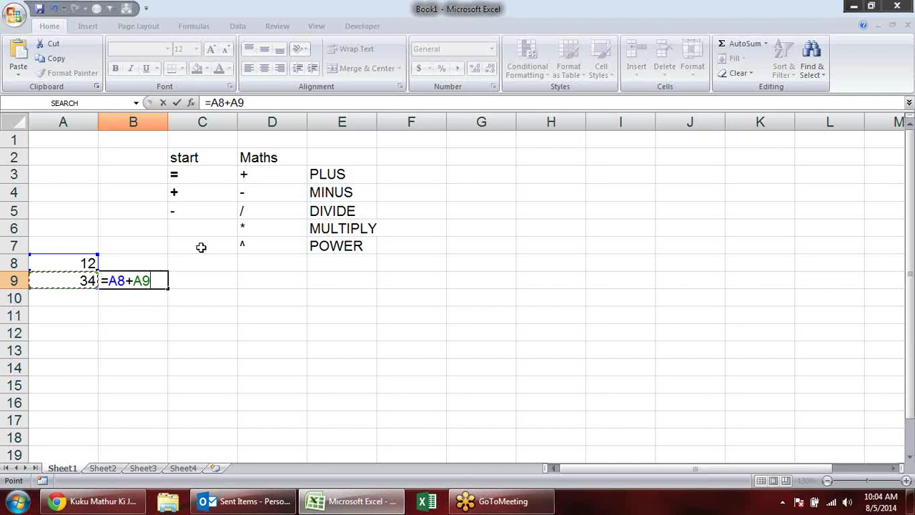
key("Return")
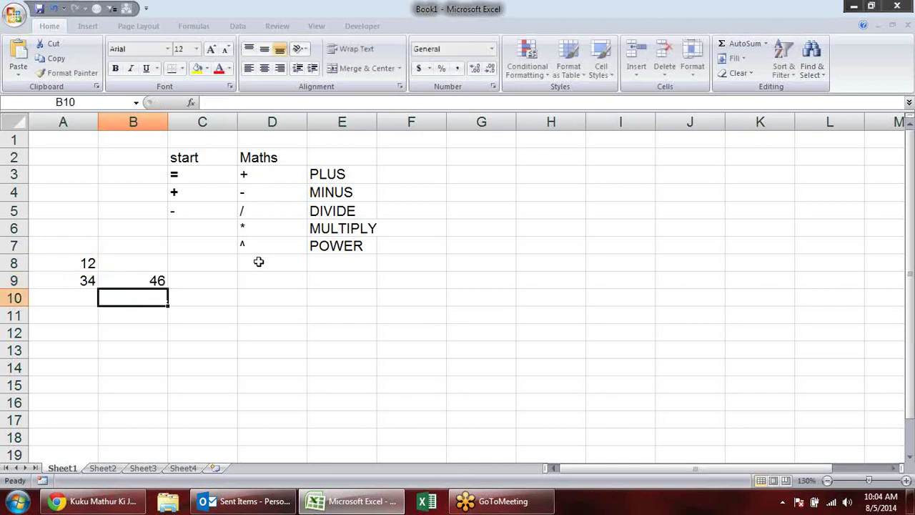
Change B9's formula to =A8/A9.
double_click(147, 280)
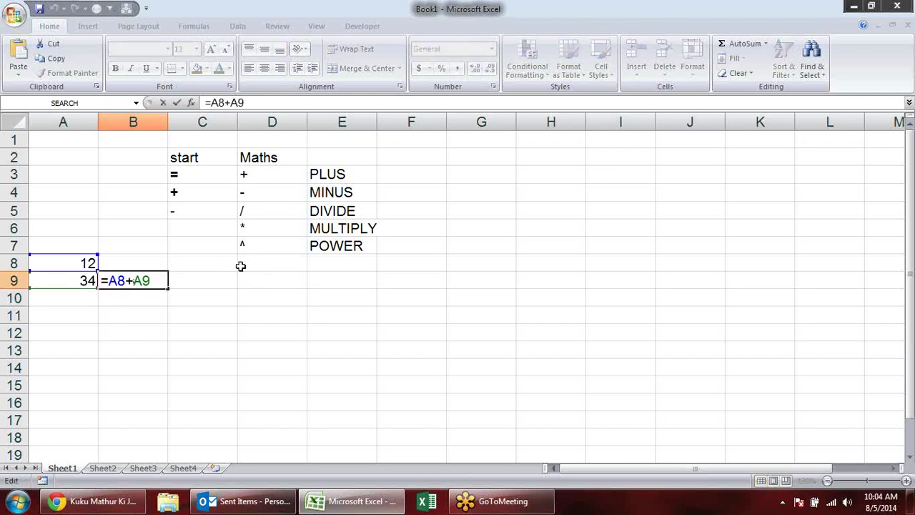
key("BackSpace")
type("/")
key("Return")
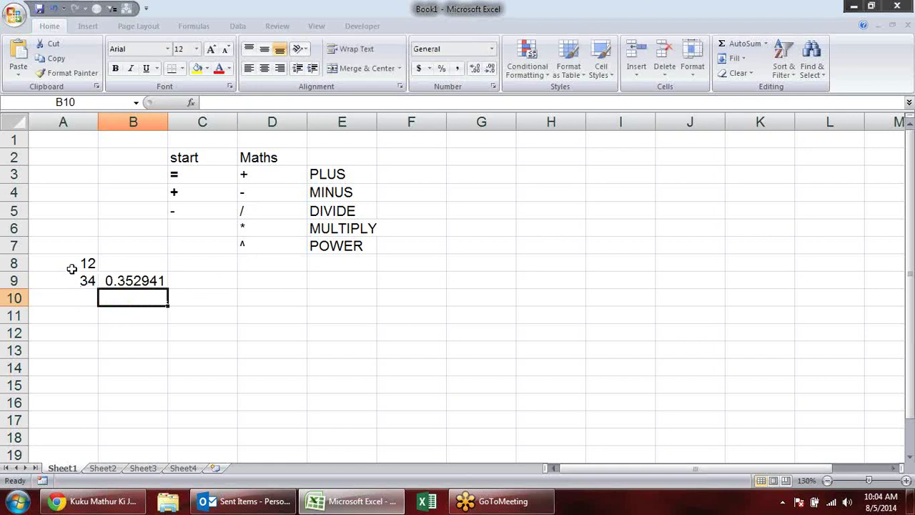
Set A9 to 4 and A8 to 2.
left_click(71, 269)
key("Down")
key("Down")
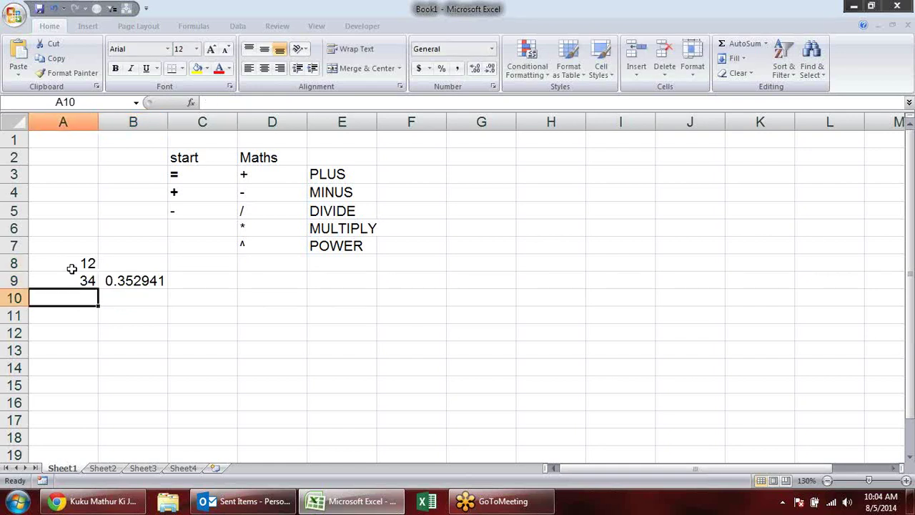
key("Down")
key("Up")
key("Up")
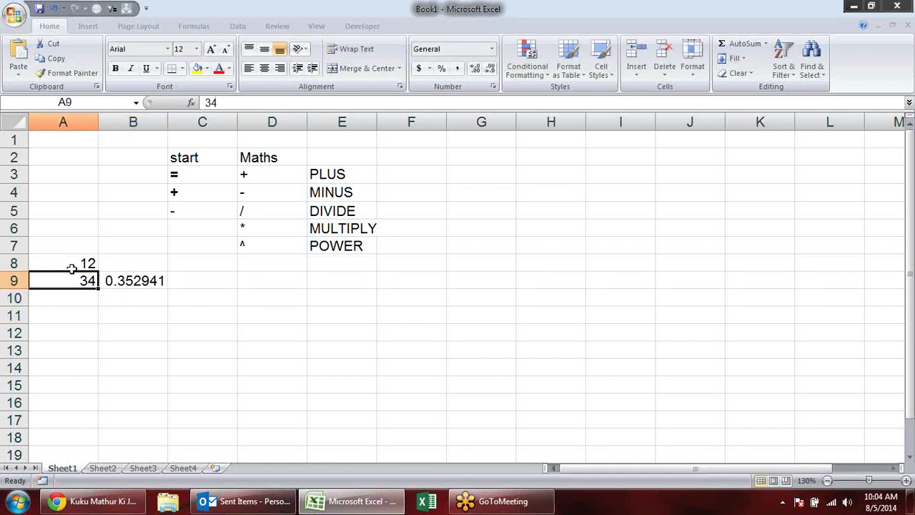
type("4")
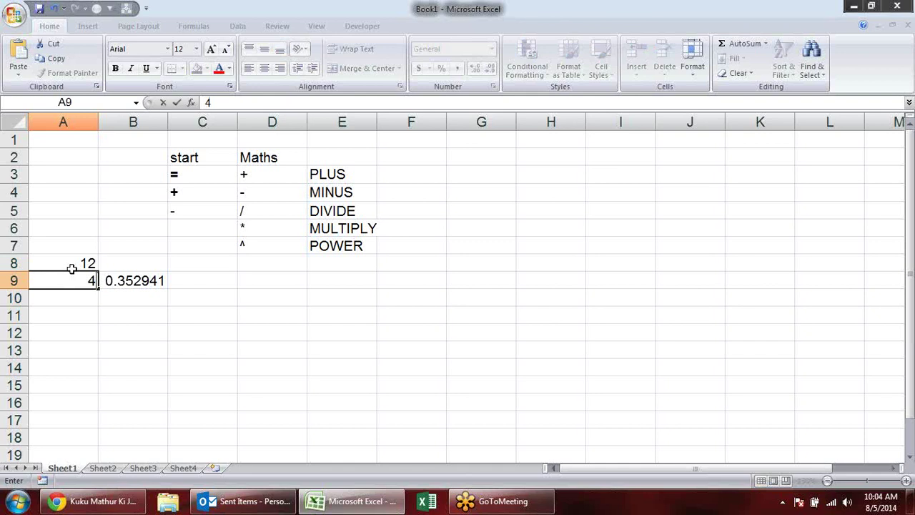
key("Up")
type("2")
key("Return")
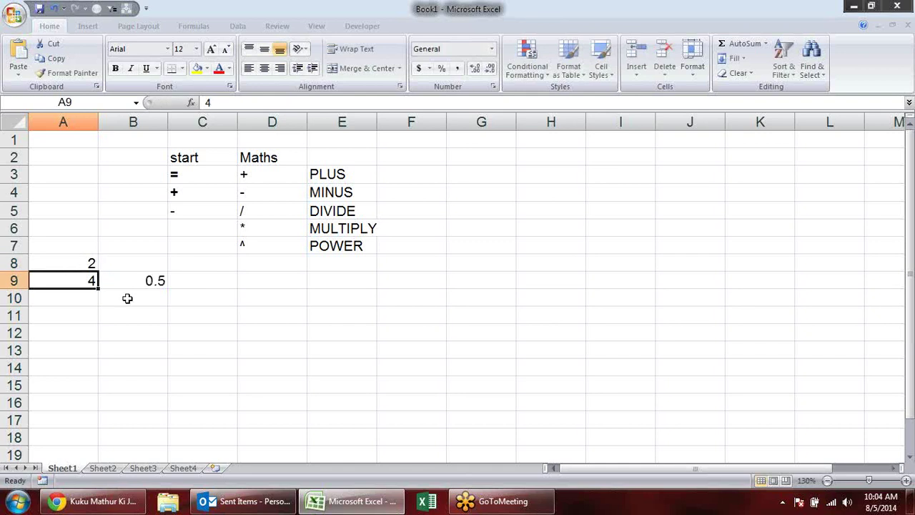
Enter =A8^A9 in B9 to show 16, then select A8:C10.
left_click(153, 280)
type("=")
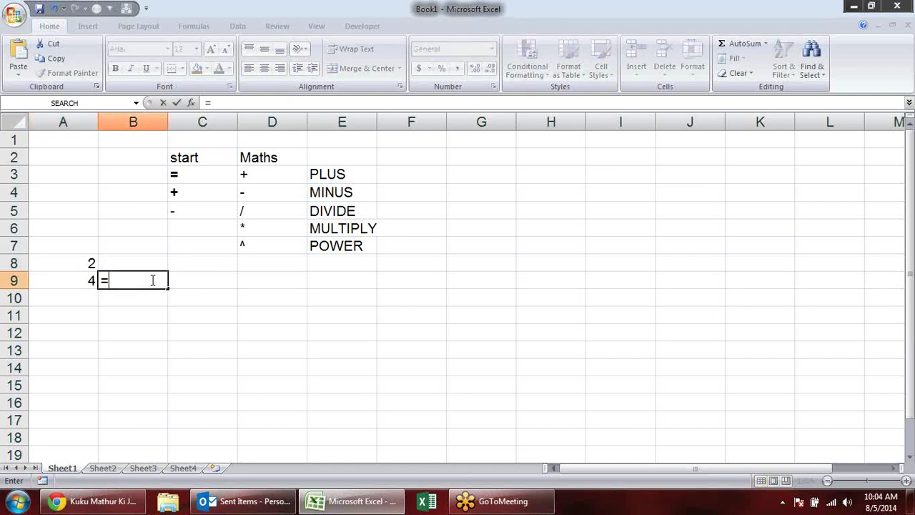
key("Left")
key("Up")
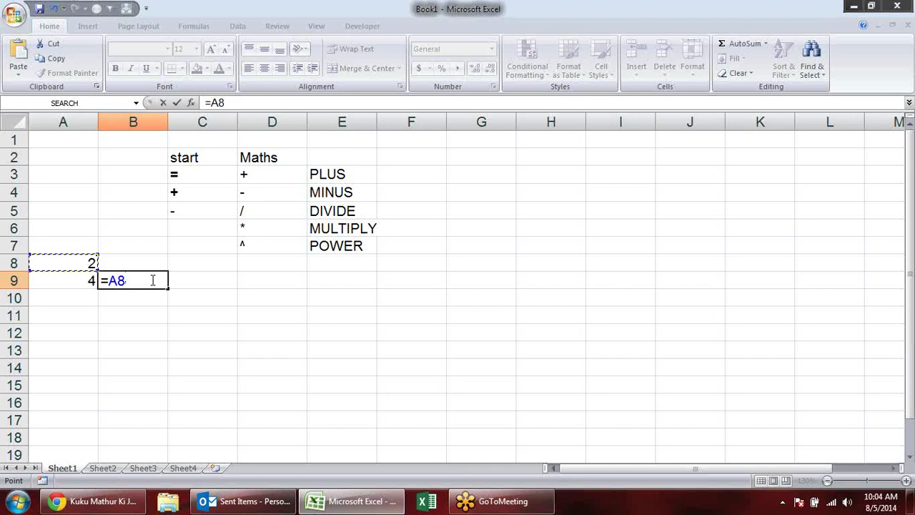
type("^")
left_click(65, 279)
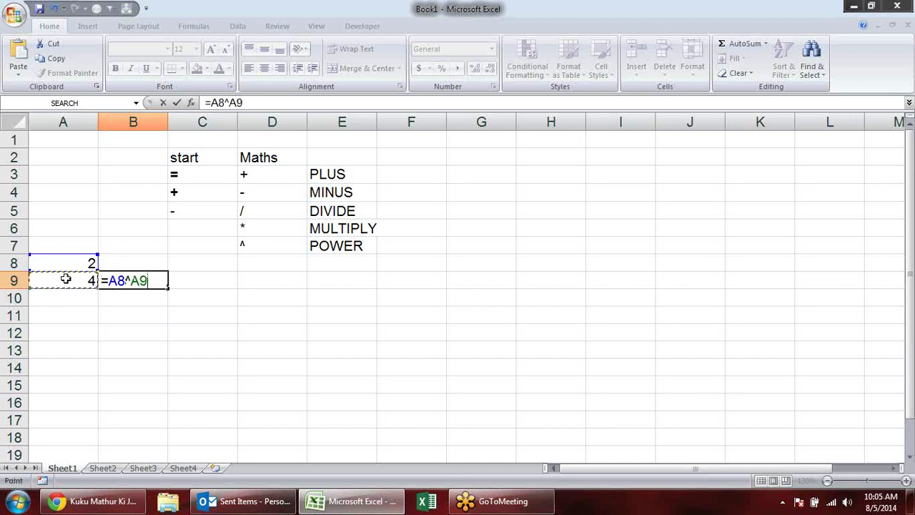
key("ctrl+Return")
key("Return")
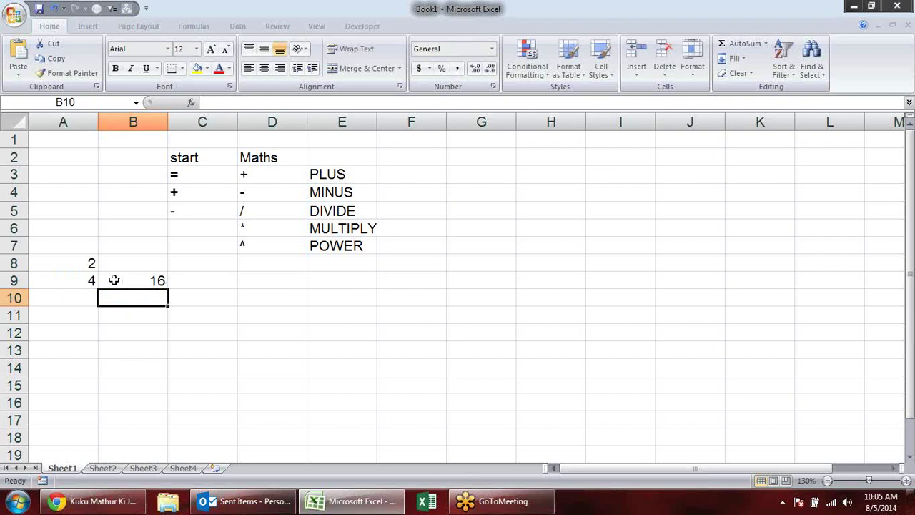
left_click(129, 280)
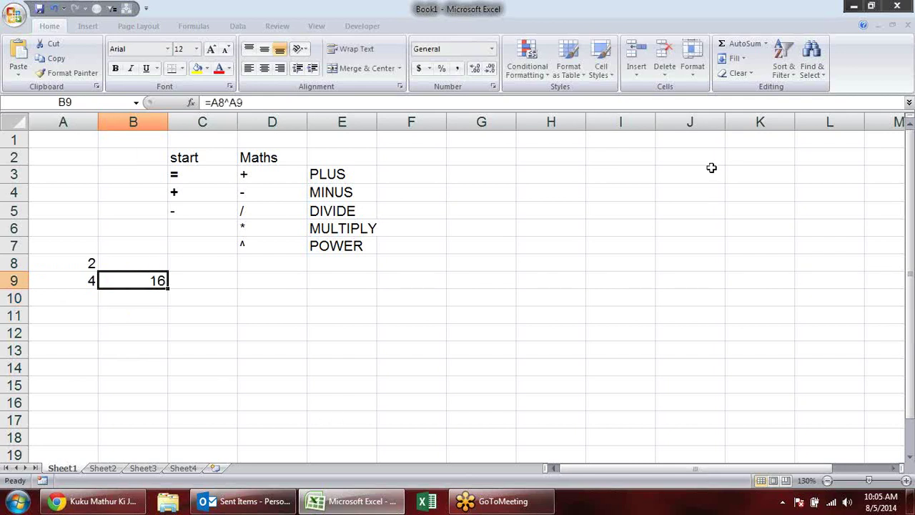
left_click_drag(69, 261, 176, 295)
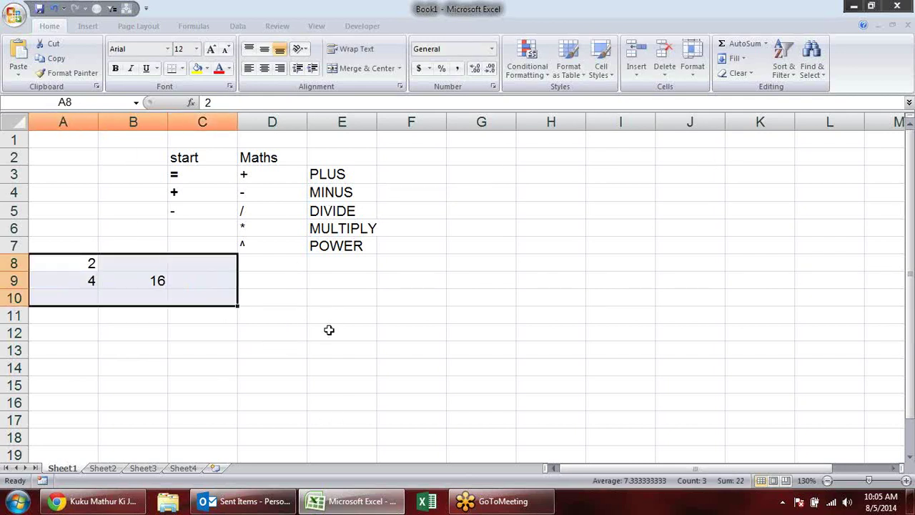
Clear the A8:C10 examples, narrow column F, and type the LOGICAL heading in G2.
key("Delete")
left_click(428, 157)
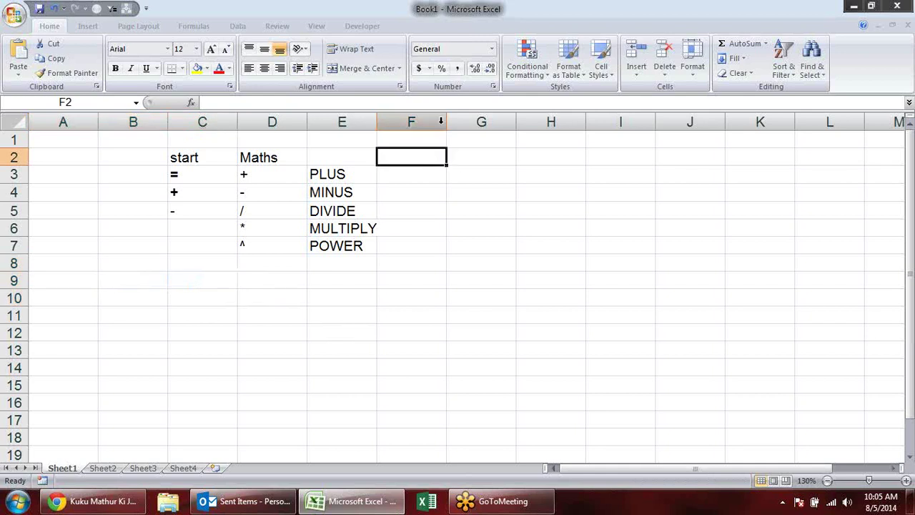
left_click_drag(446, 123, 408, 123)
left_click(451, 153)
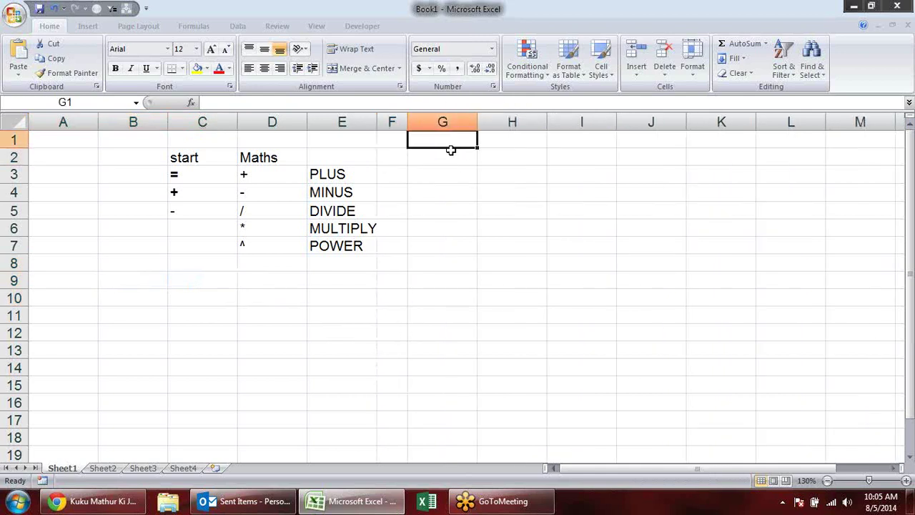
type("IO")
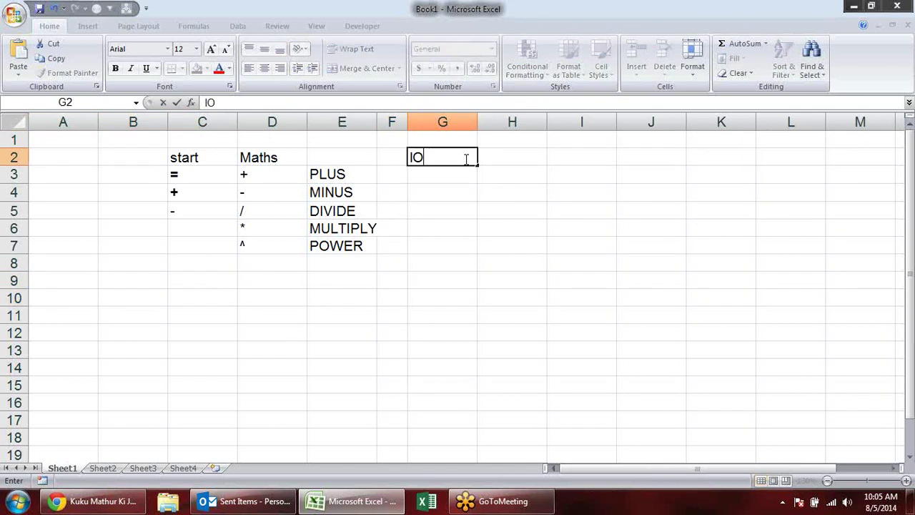
type("GIC")
key("BackSpace")
key("BackSpace")
key("BackSpace")
key("BackSpace")
key("BackSpace")
type("LOGICAL")
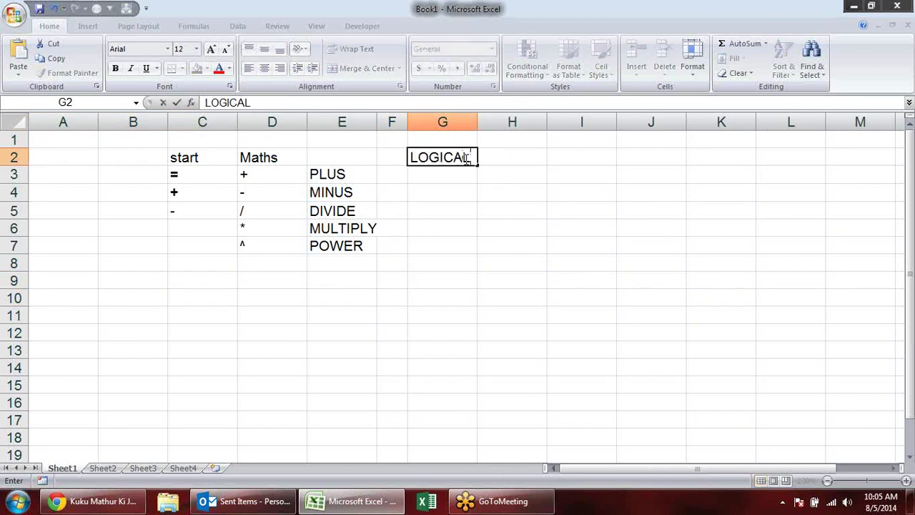
key("Return")
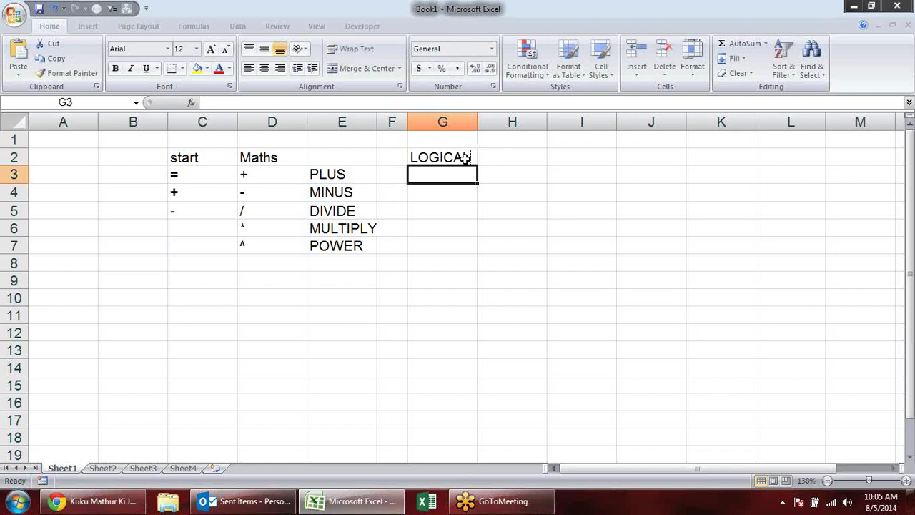
List the comparison operators >, >=, <, <= and <> in G3:G7, ending at H3.
type("<")
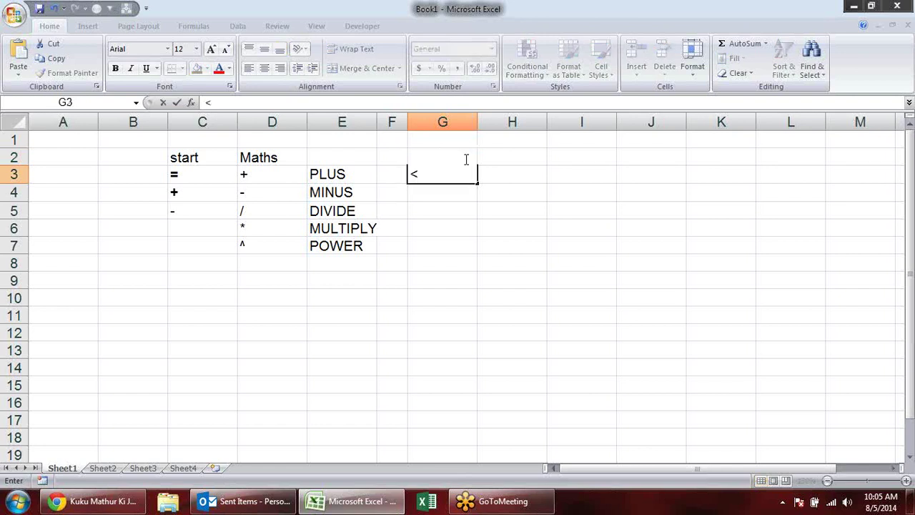
key("BackSpace")
key("Return")
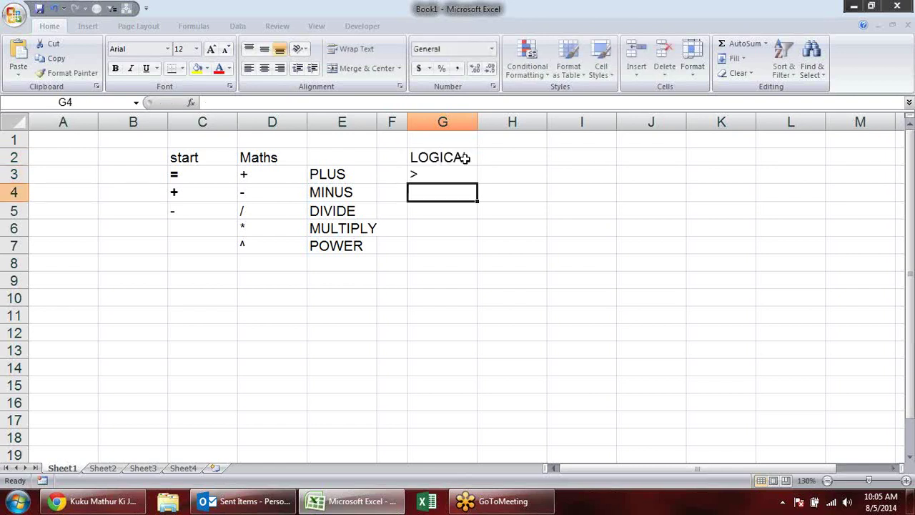
type(">=")
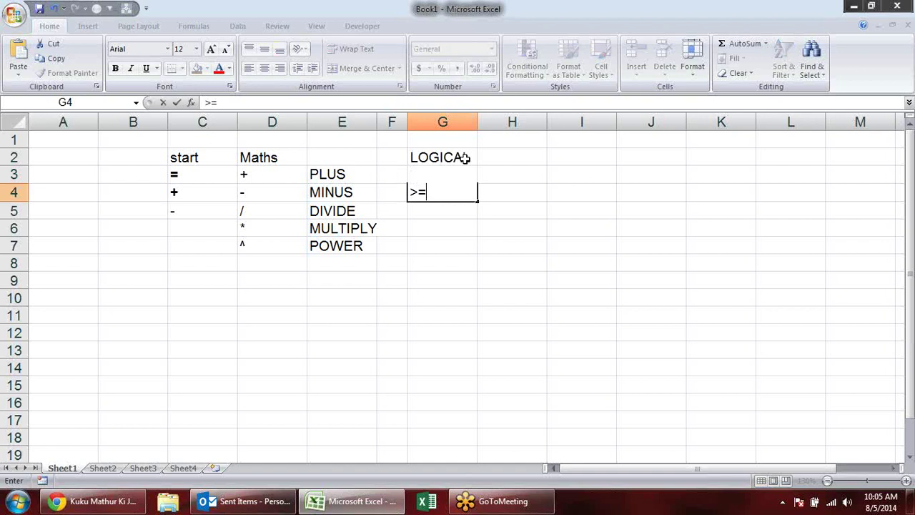
key("Return")
type("<")
key("Return")
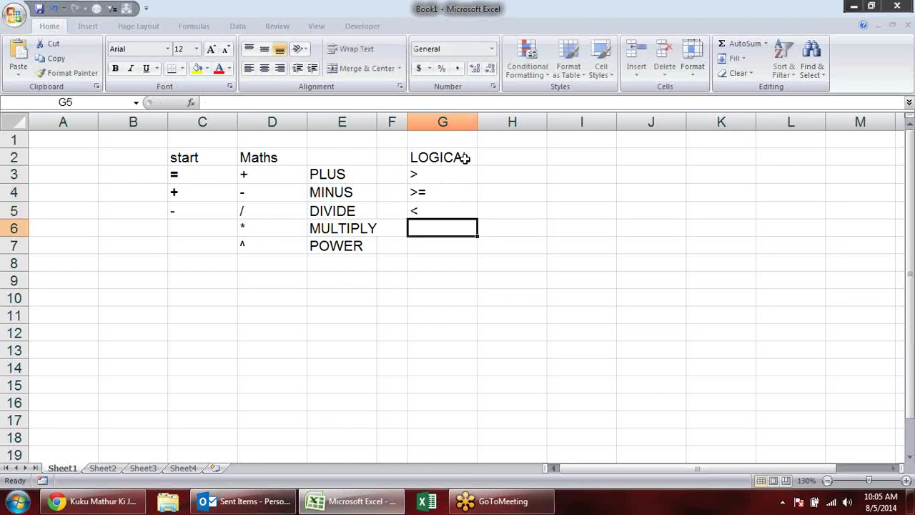
type("<=")
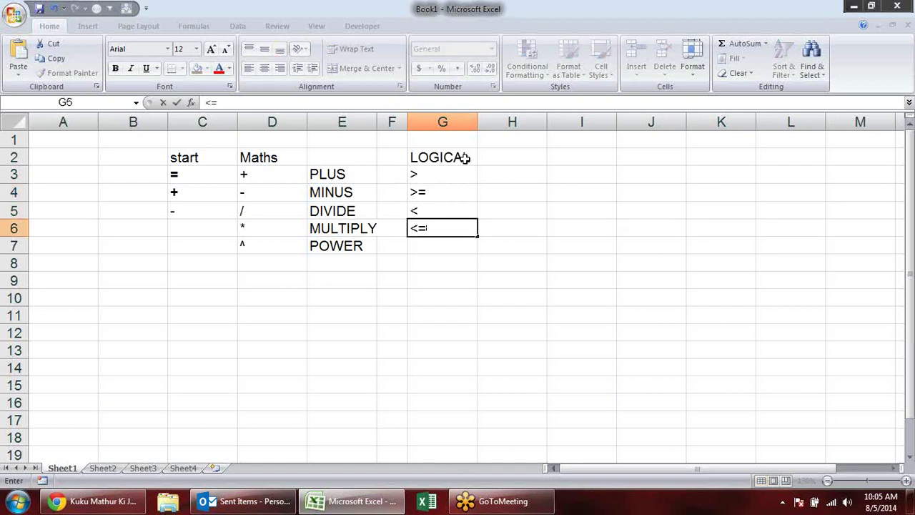
key("Return")
type("<>")
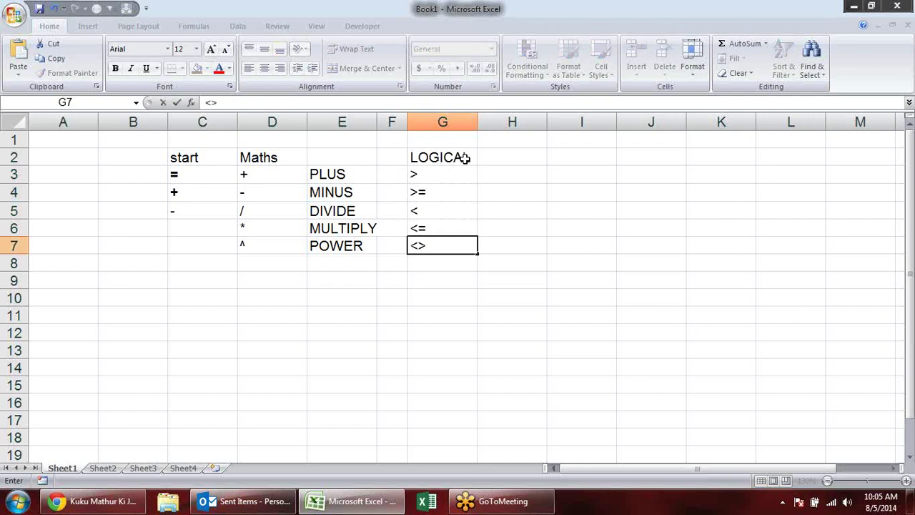
key("Up")
key("Up")
key("Up")
key("Up")
key("Right")
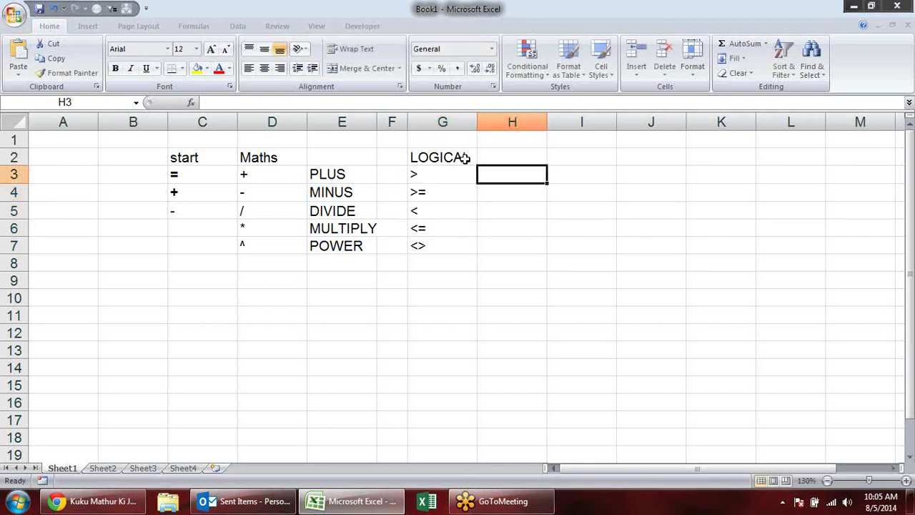
Enter the label GREATER THAN in H3.
type("gRE")
key("BackSpace")
key("BackSpace")
key("BackSpace")
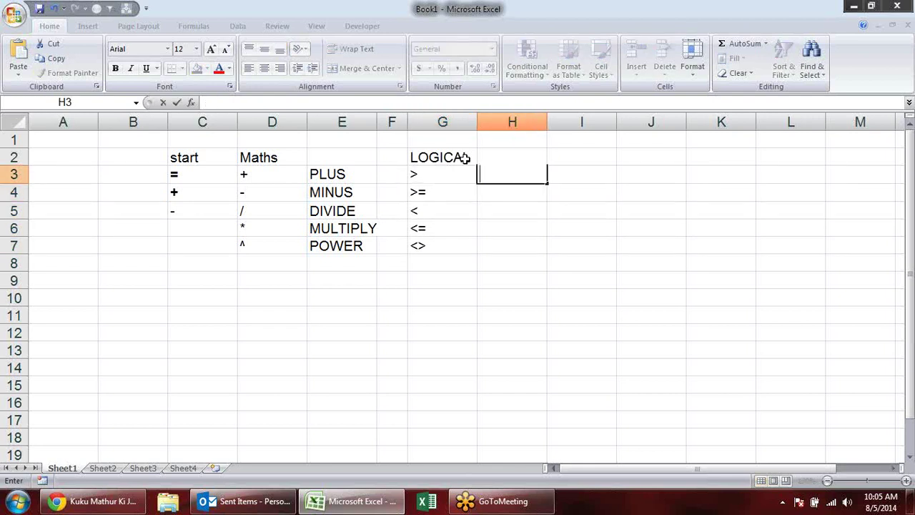
type("GREATERTH")
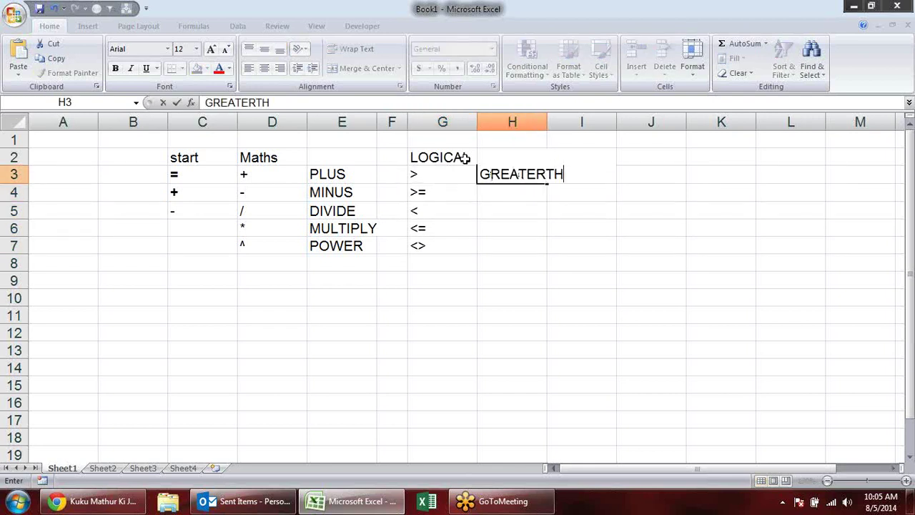
key("BackSpace")
key("BackSpace")
type("THAN")
key("Return")
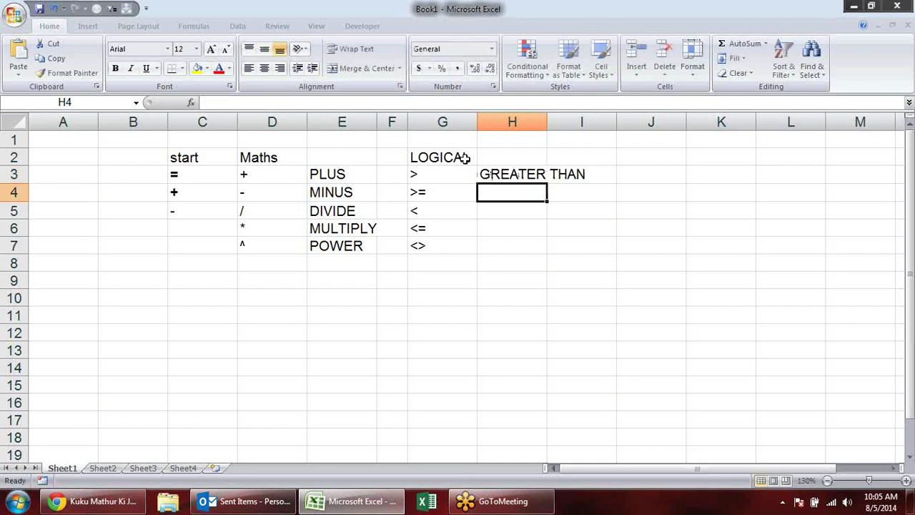
Enter GREATER THAN EQUAL TO in H4, correcting the typo.
type("GREATER THANEATER THAN E")
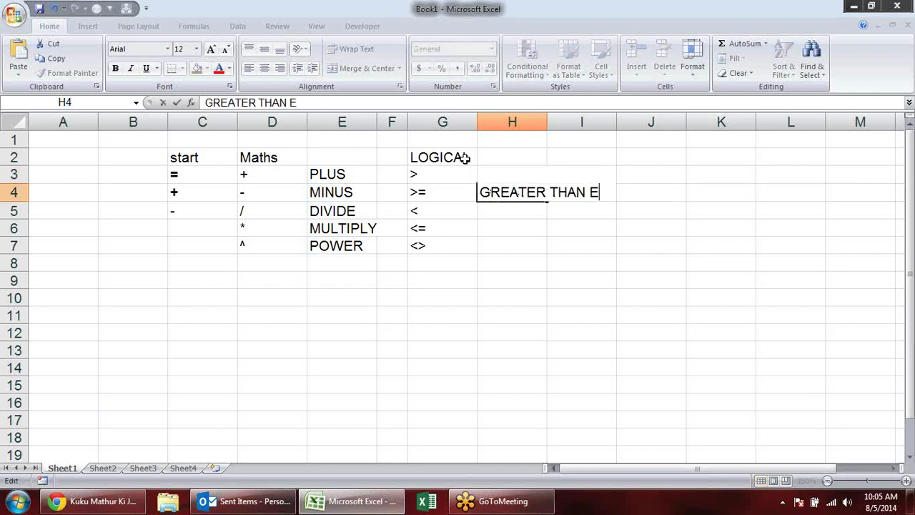
type("QUAL TYO")
key("BackSpace")
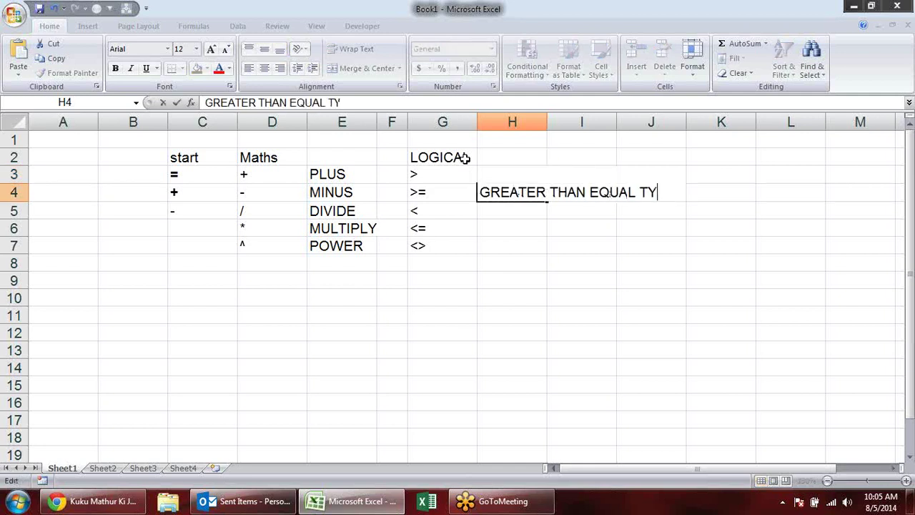
key("BackSpace")
type("T")
key("BackSpace")
type("O")
key("shift+Left")
key("shift+Left")
key("shift+Left")
key("ctrl+shift+Left")
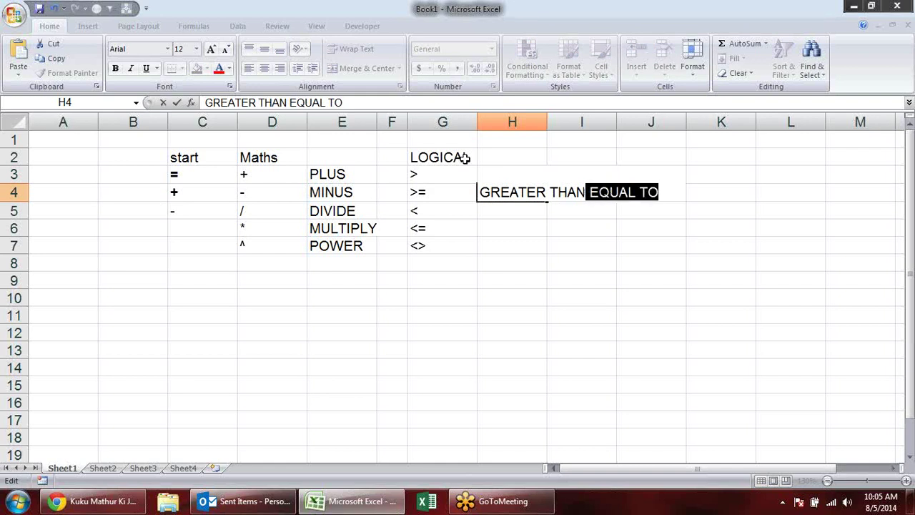
key("Return")
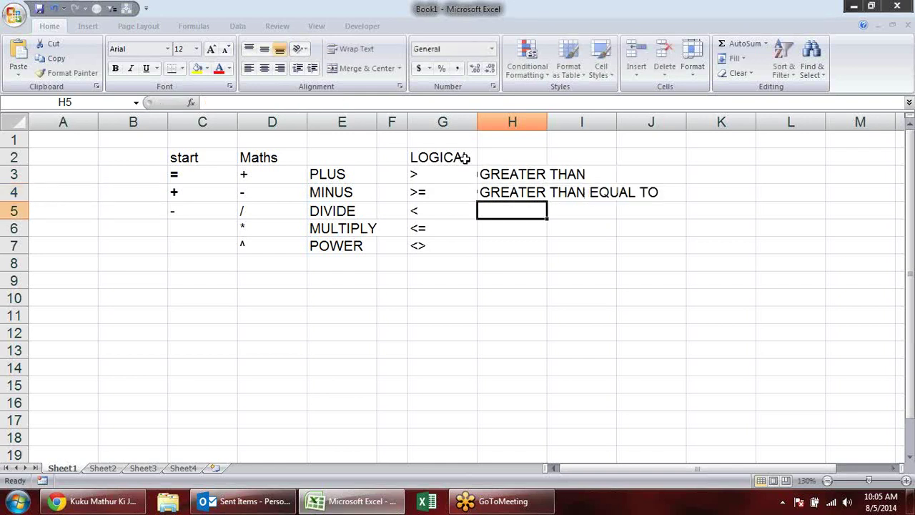
Fill H5:H7 with LESS THAN, LESS THAN EQUAL TO and NOT EQUAL TO.
type("LE")
key("BackSpace")
key("BackSpace")
type("LE")
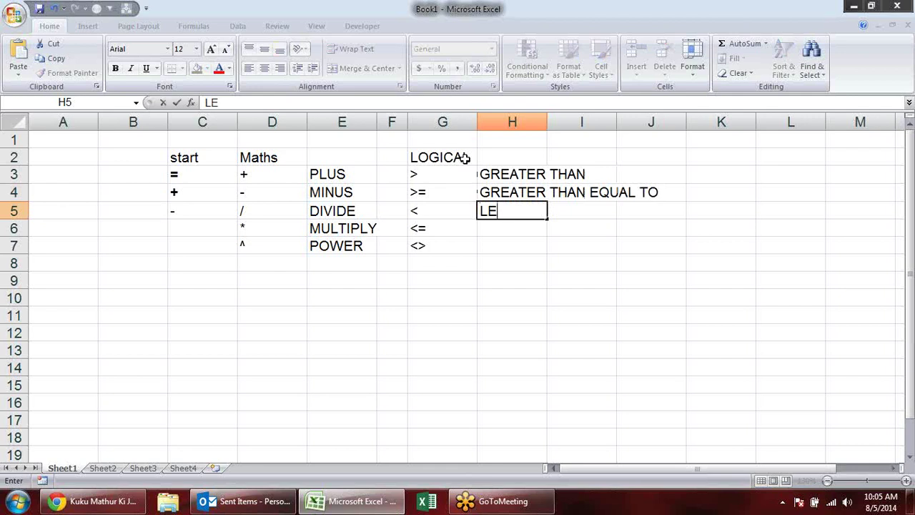
type("SS THAN")
key("Return")
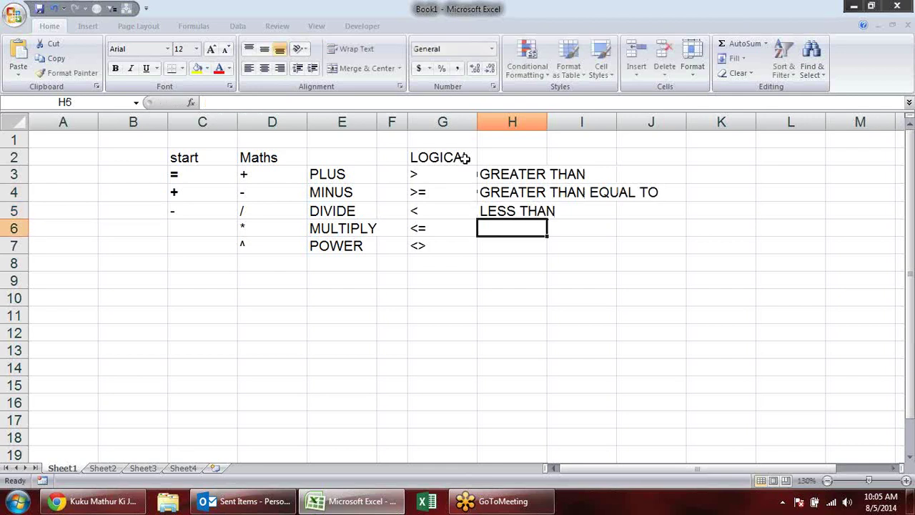
key("F2")
type("EQUAL TO")
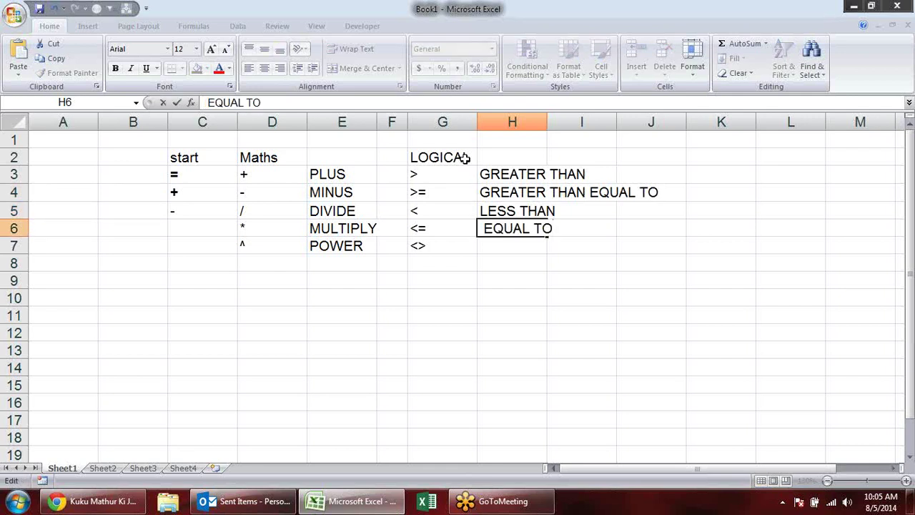
key("BackSpace")
key("BackSpace")
key("BackSpace")
key("BackSpace")
key("Return")
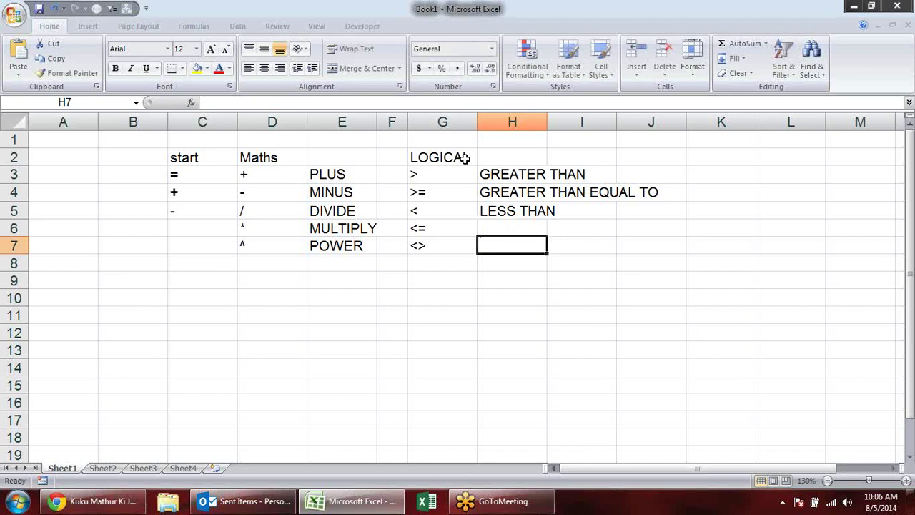
key("Up")
type("LESS THAN")
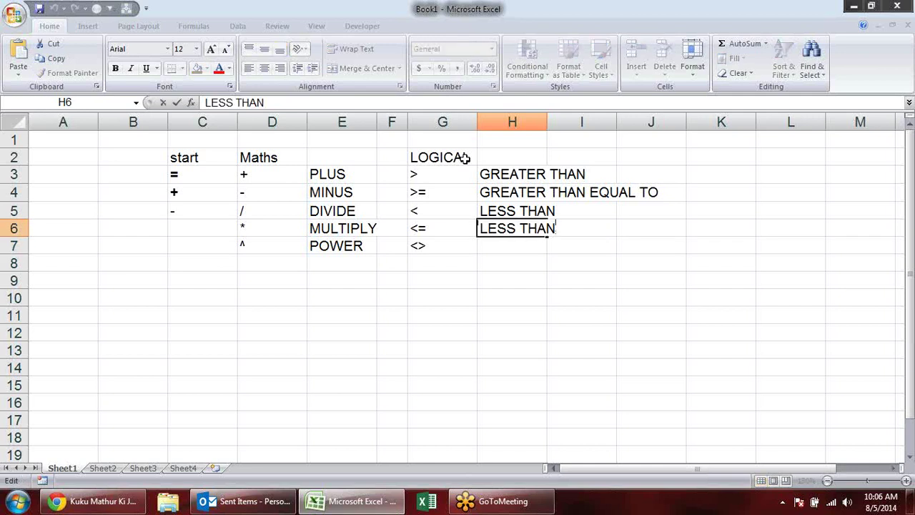
type(" EQUAL TO")
key("Return")
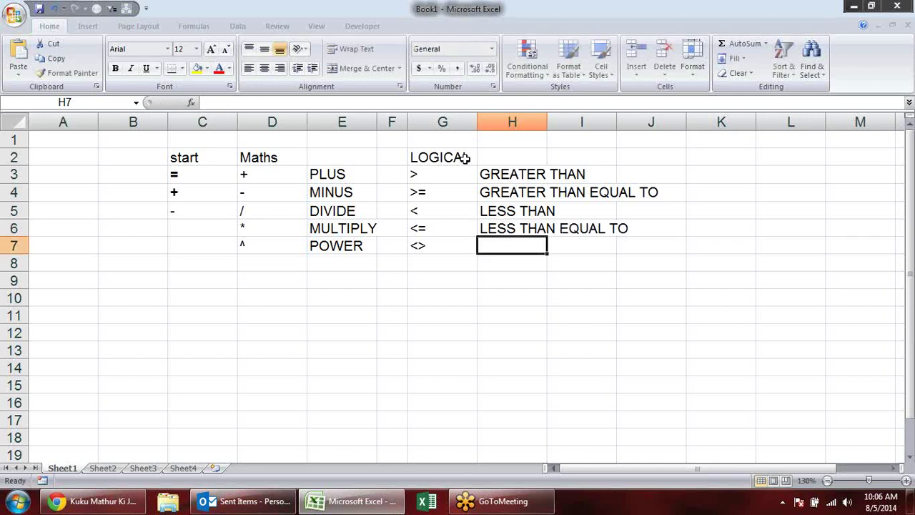
type("NOT")
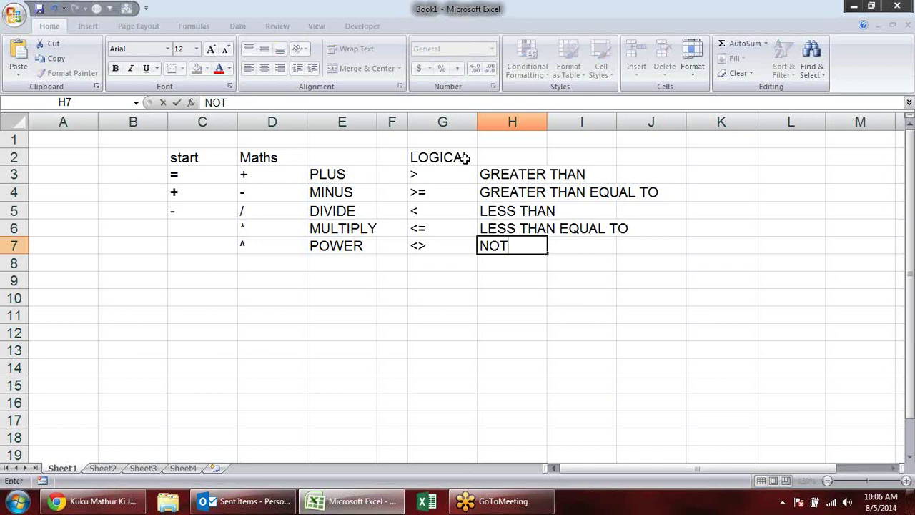
type(" EQUAL TO")
key("Return")
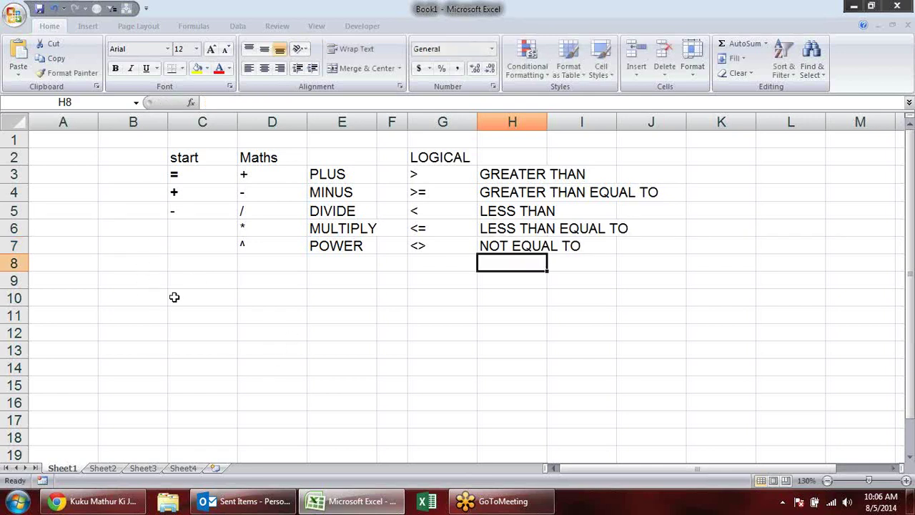
Enter 10 in A9 and 20 in B9.
left_click_drag(429, 173, 453, 246)
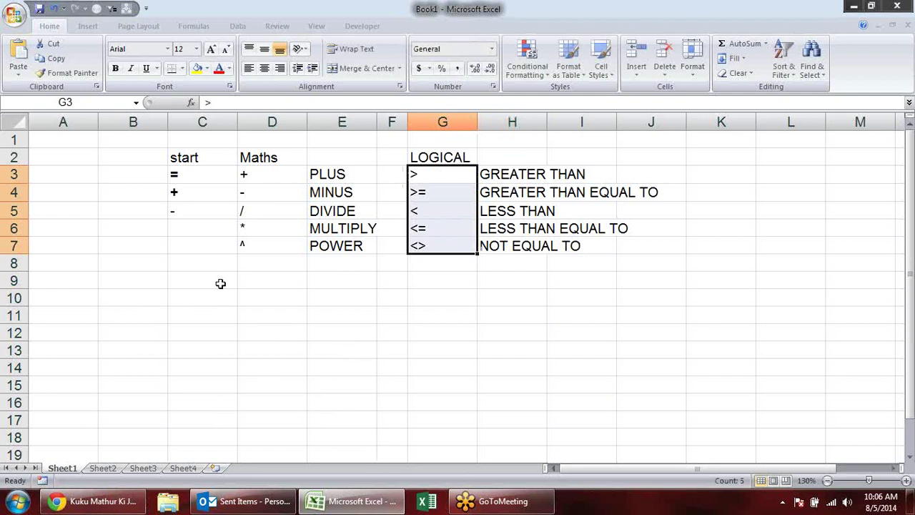
left_click(97, 285)
type("1")
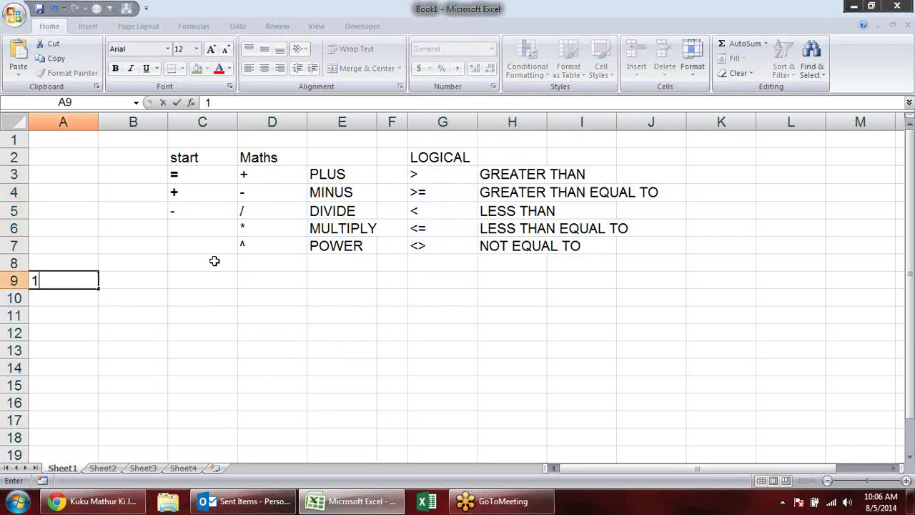
type("0")
key("Right")
type("20")
key("Return")
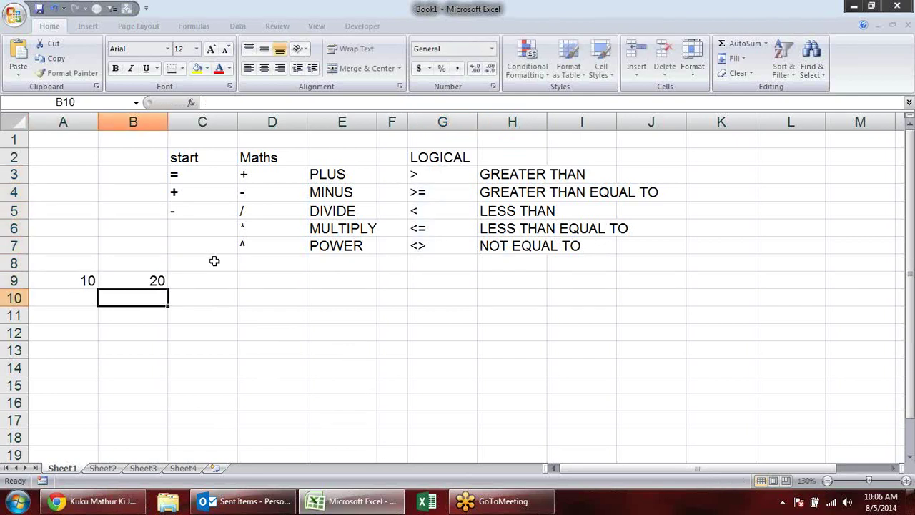
In C9 enter =IF(A9>B9,"GREATER","LESSER"), which returns LESSER.
key("Up")
key("Right")
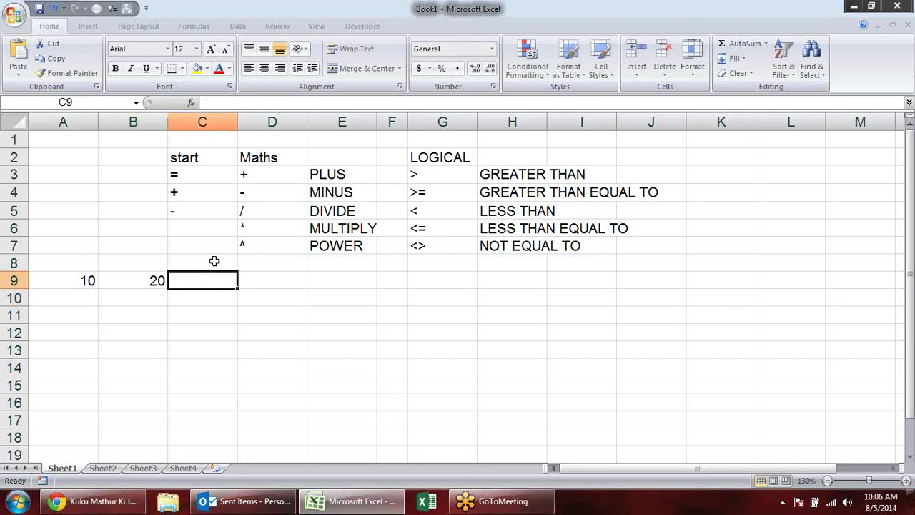
type("=IF")
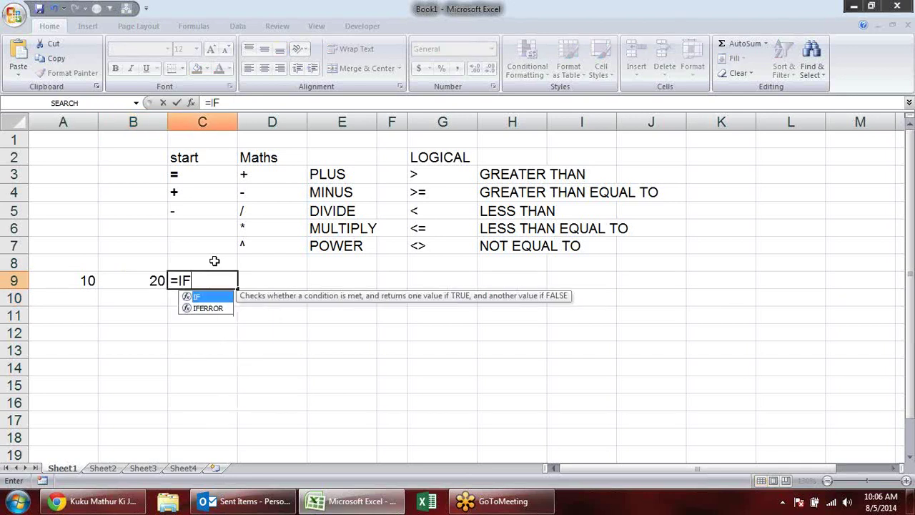
type("(")
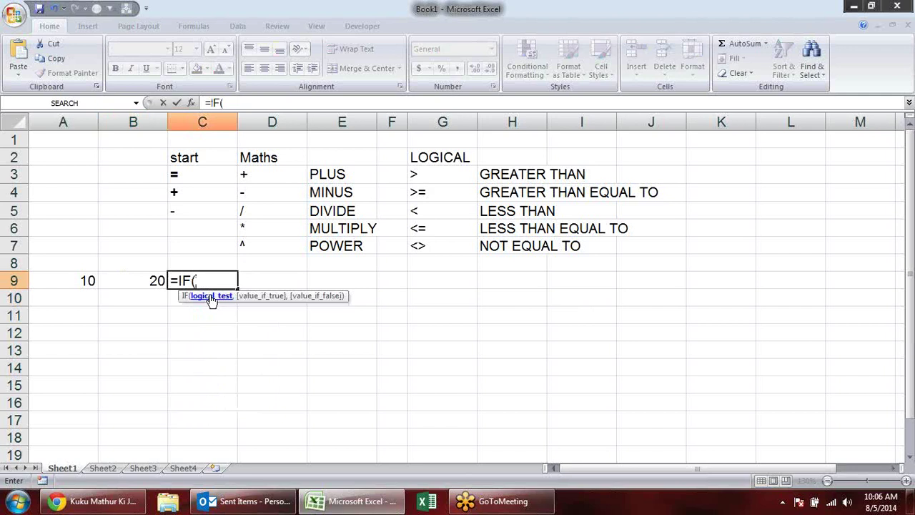
left_click(75, 283)
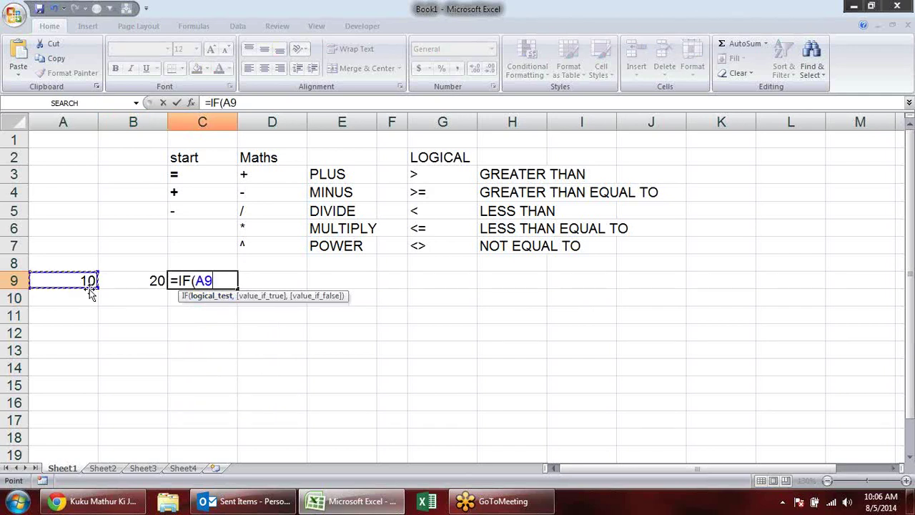
type(">")
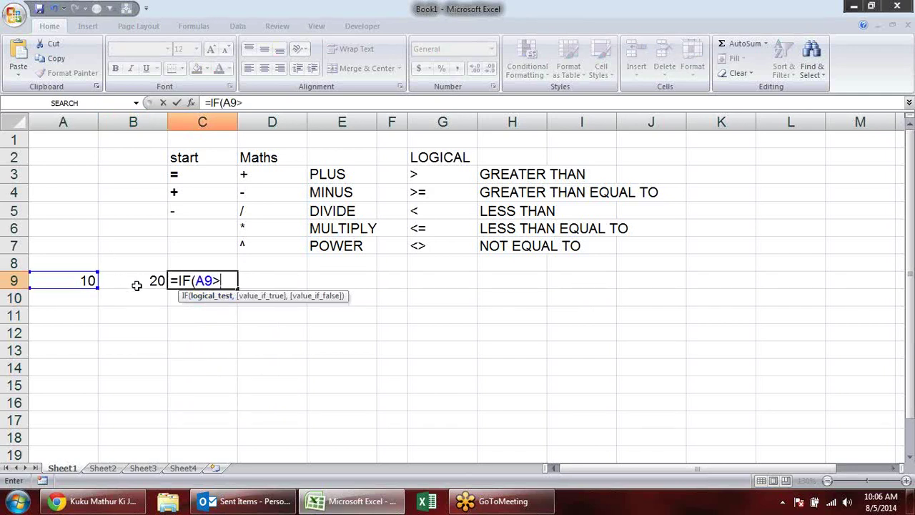
left_click(135, 287)
type(",")
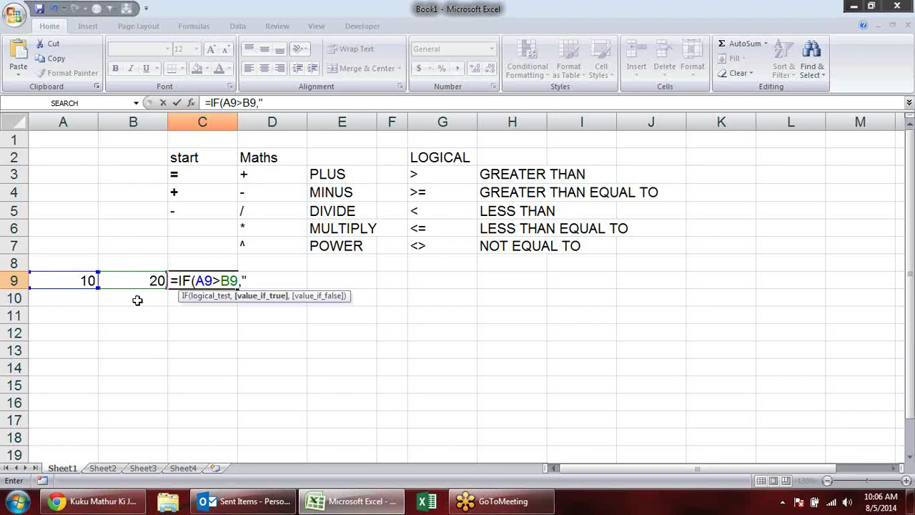
type("GREATER")
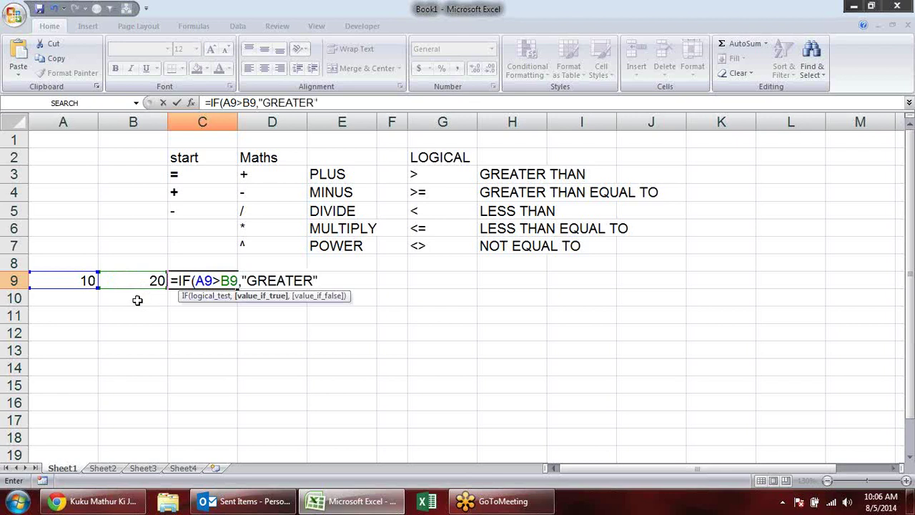
type(",")
type("LES")
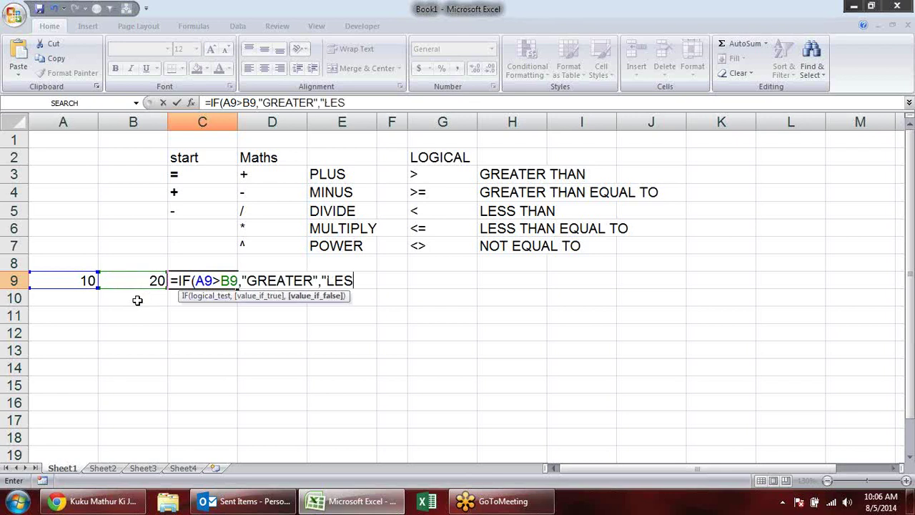
type("SER")
type(")")
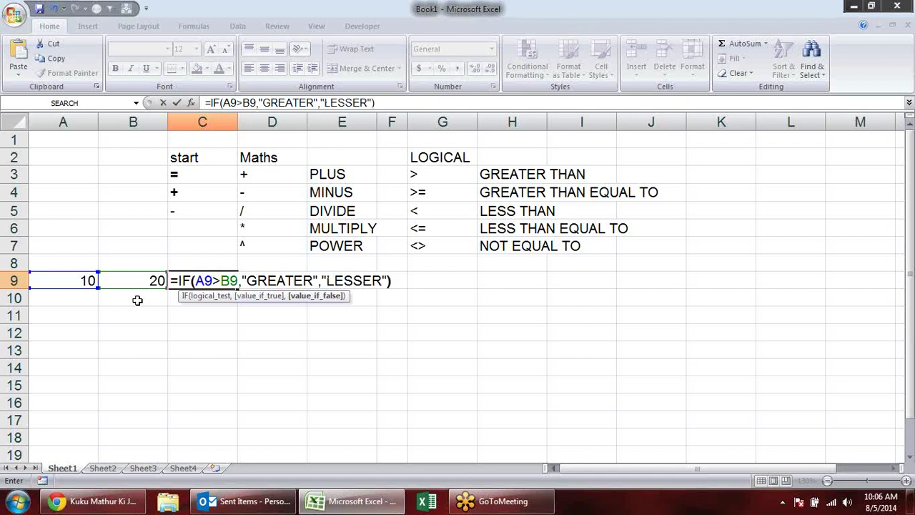
key("Return")
Preview the A9>B9 test inside C9's IF formula with F9, then cancel without changes.
left_click(204, 280)
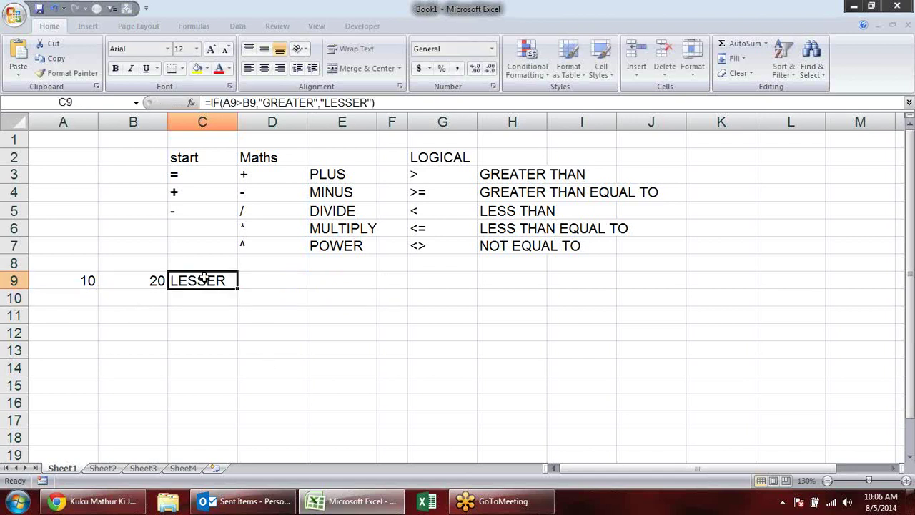
double_click(206, 281)
left_click_drag(238, 280, 196, 280)
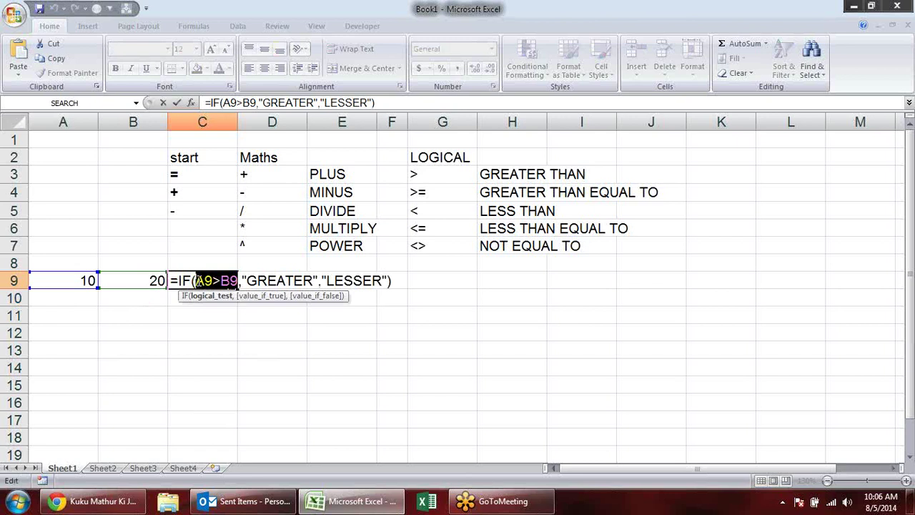
key("F9")
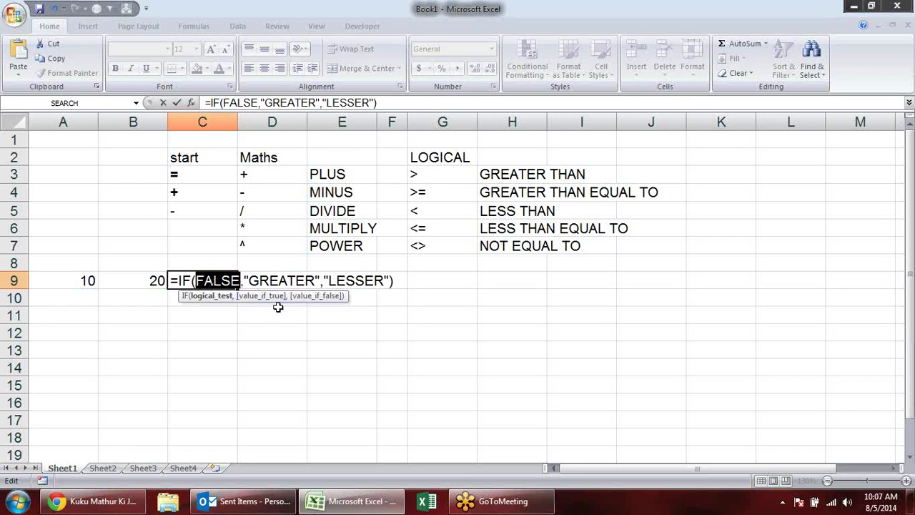
left_click(317, 299)
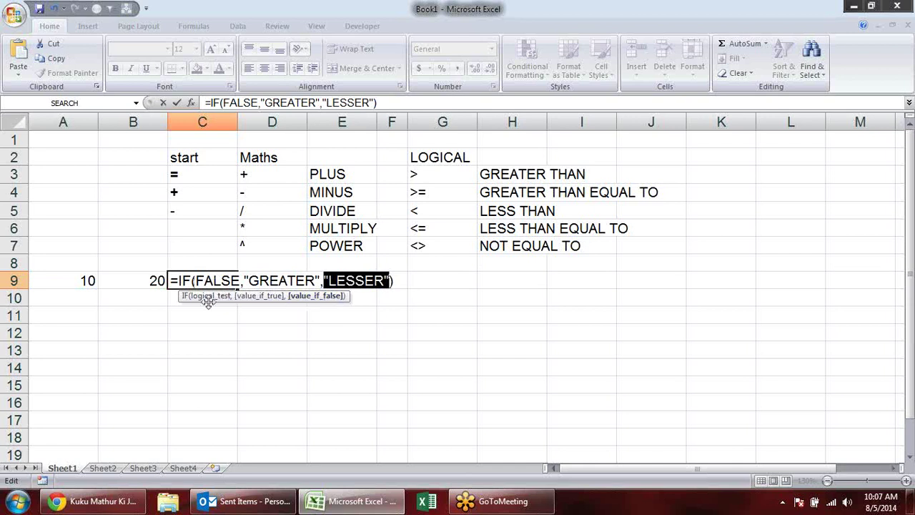
left_click(274, 298)
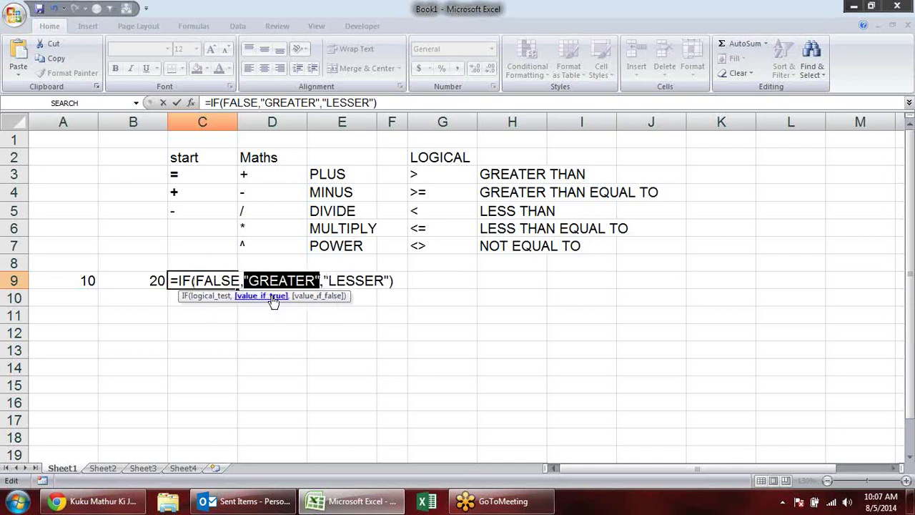
key("Escape")
Change A9 to 21 and re-check that A9>B9 is TRUE, so C9 shows GREATER.
left_click(86, 278)
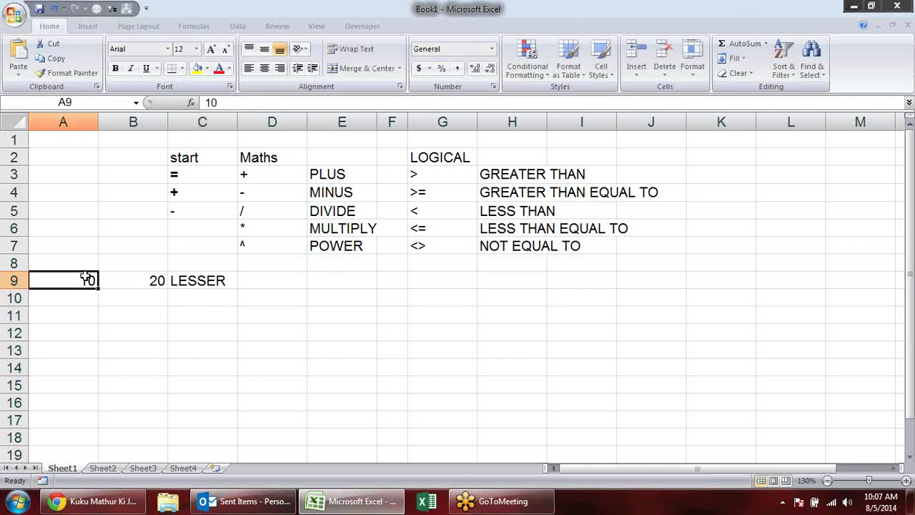
type("21")
key("Return")
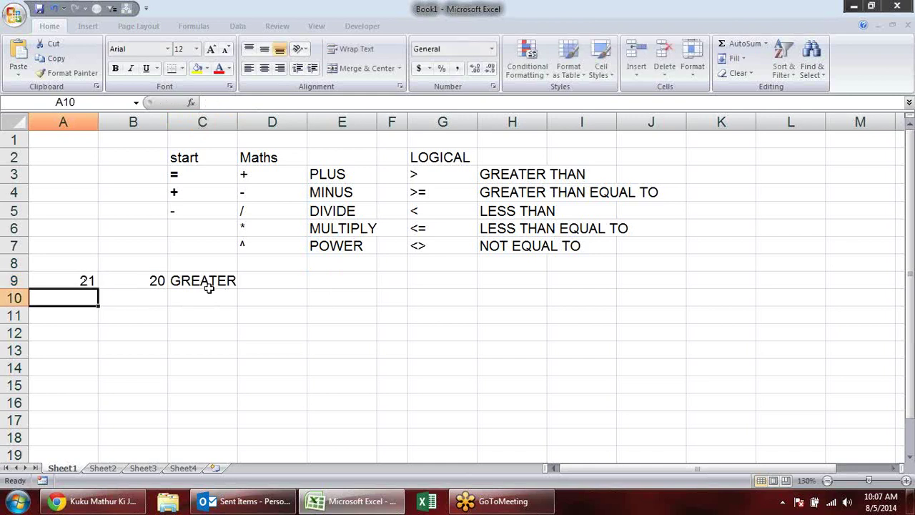
left_click(233, 276)
double_click(230, 278)
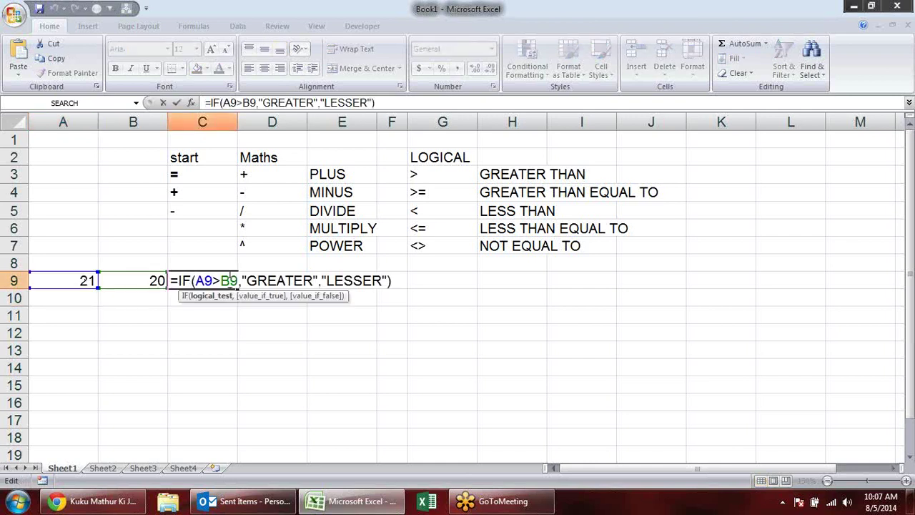
left_click(223, 298)
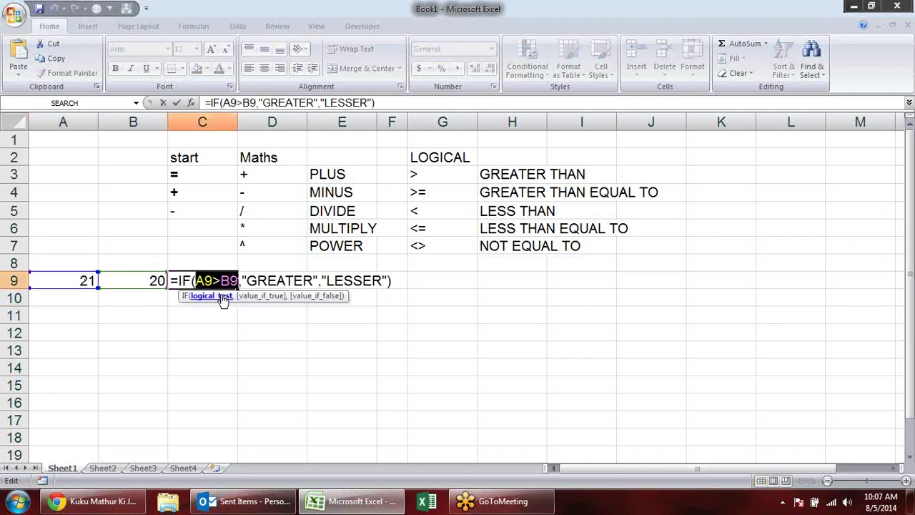
key("F9")
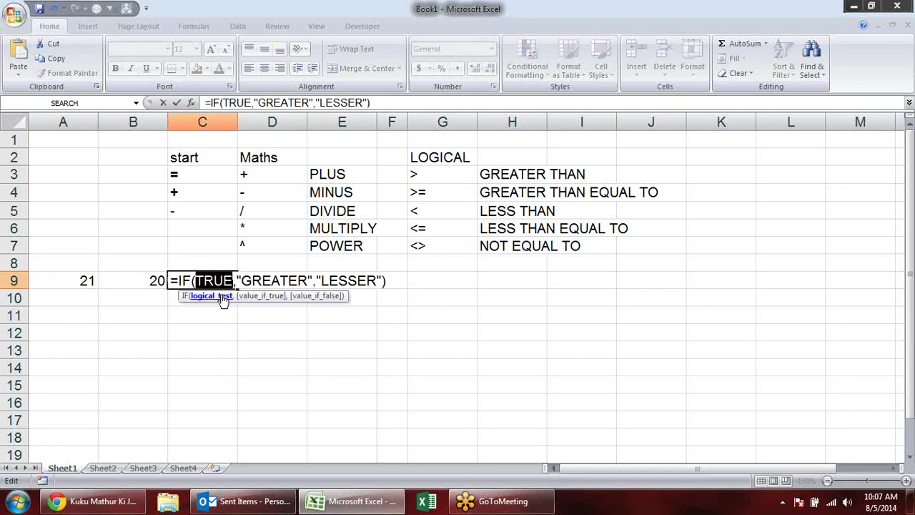
left_click(260, 300)
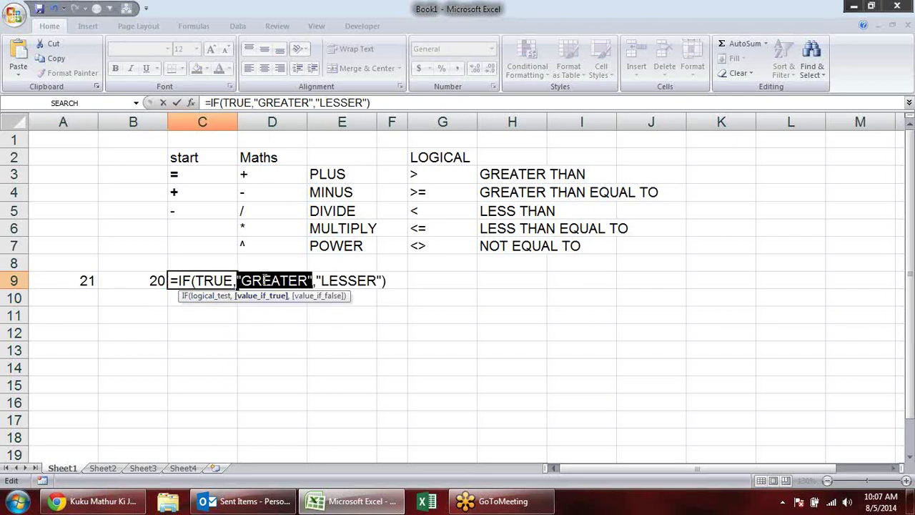
key("Escape")
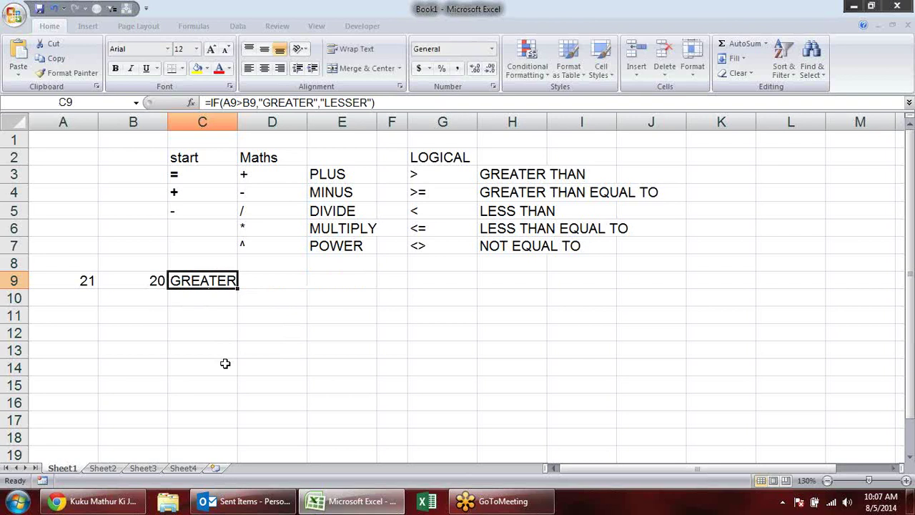
Strip the IF wrapper from C9, leaving the plain comparison =A9>B9.
key("F2")
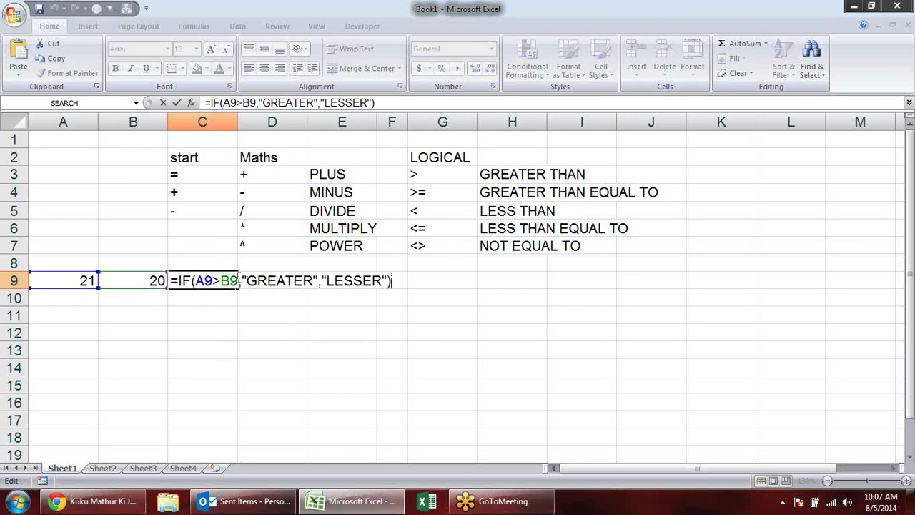
left_click_drag(239, 281, 195, 280)
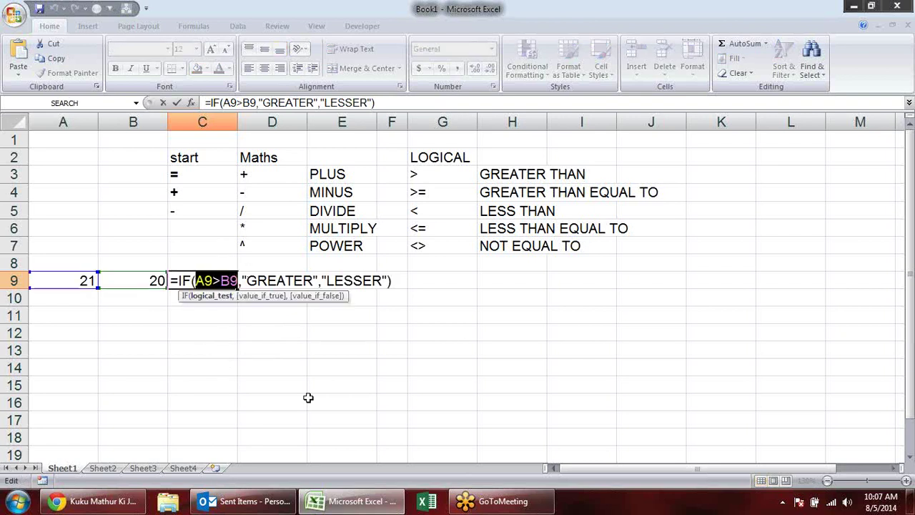
left_click(197, 278)
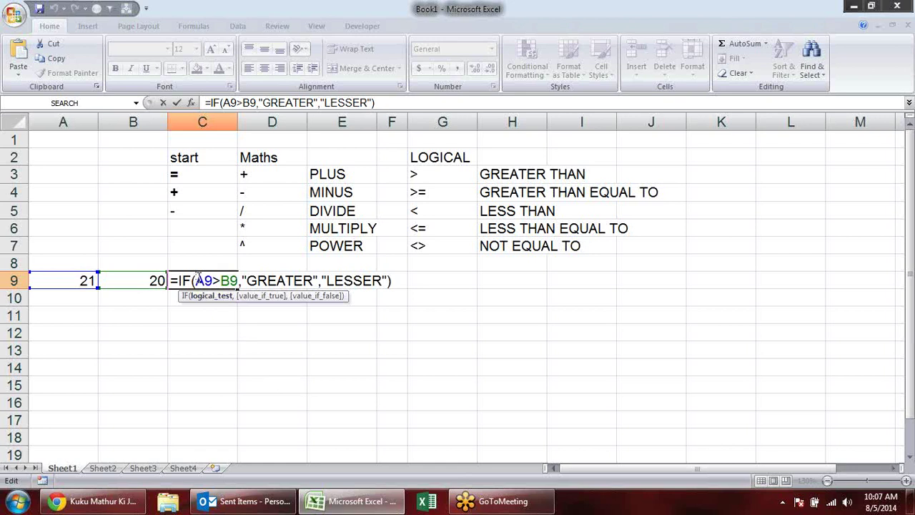
key("BackSpace")
key("BackSpace")
key("BackSpace")
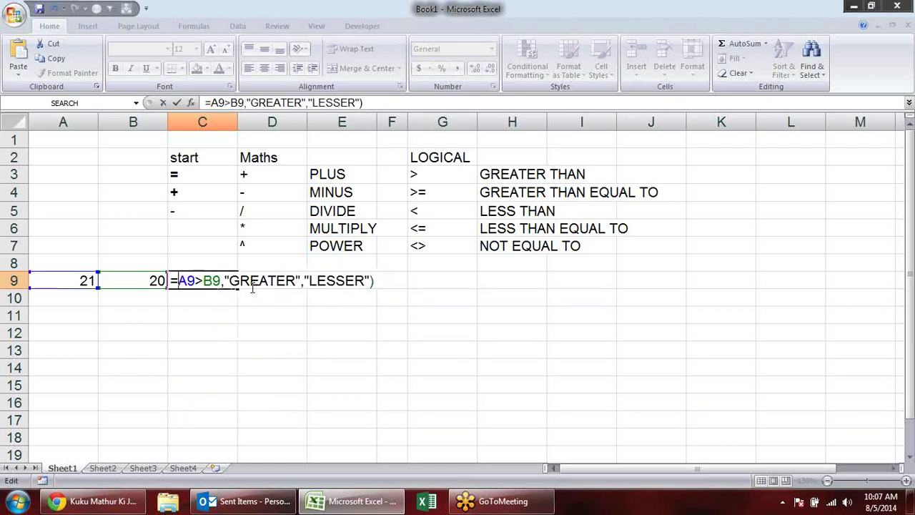
left_click_drag(384, 283, 221, 280)
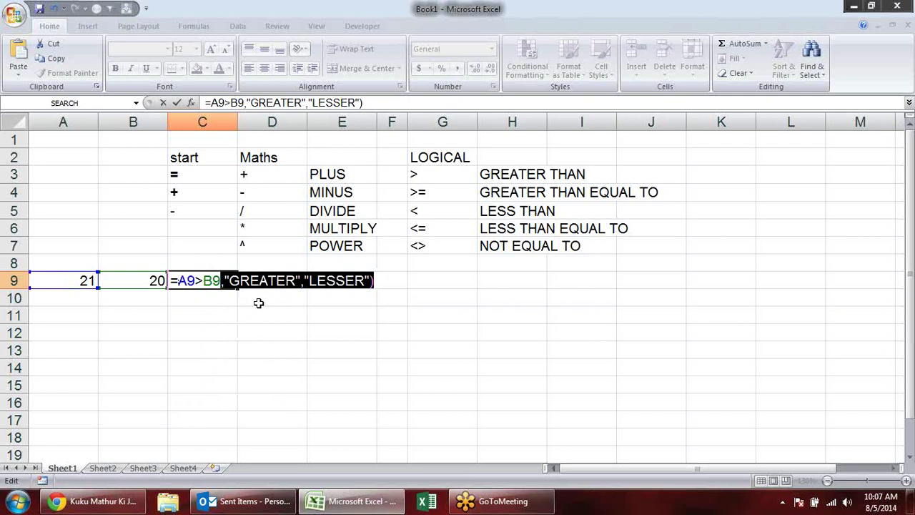
key("Delete")
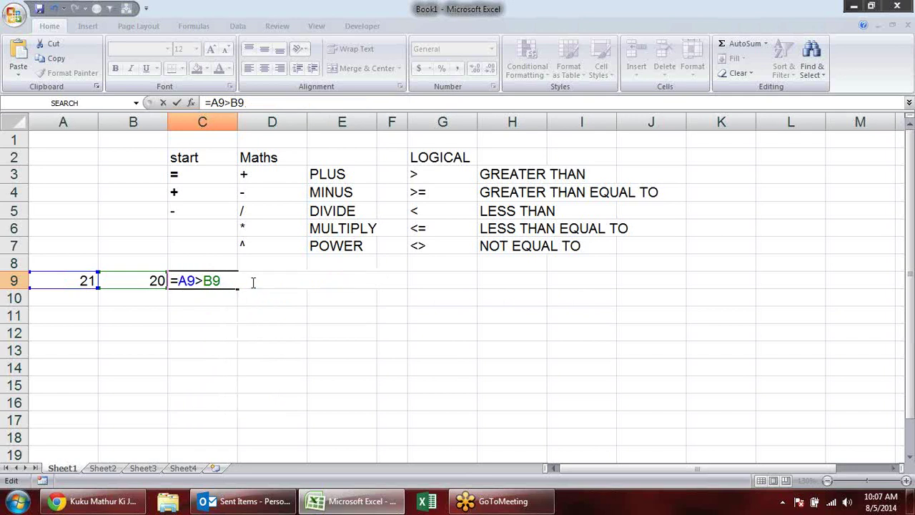
key("Return")
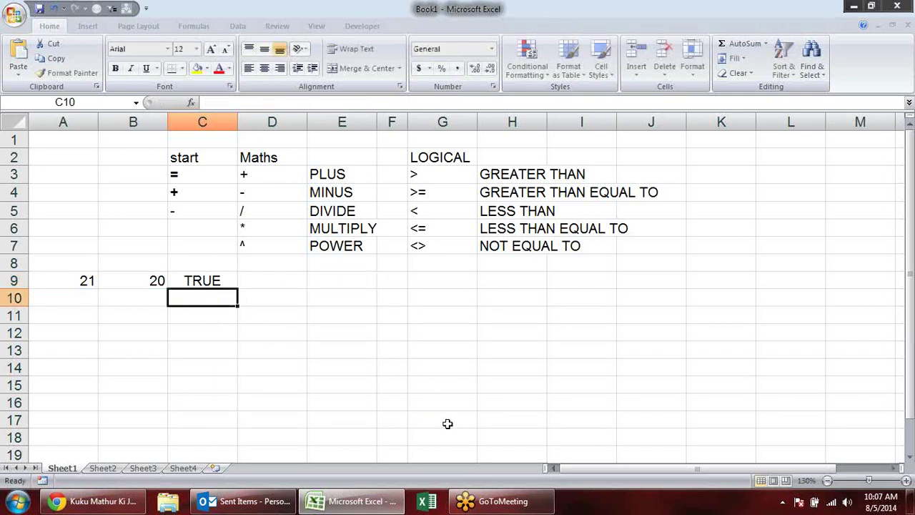
Change C9's operator to not-equal, making =A9<>B9.
double_click(222, 280)
key("Left")
key("Left")
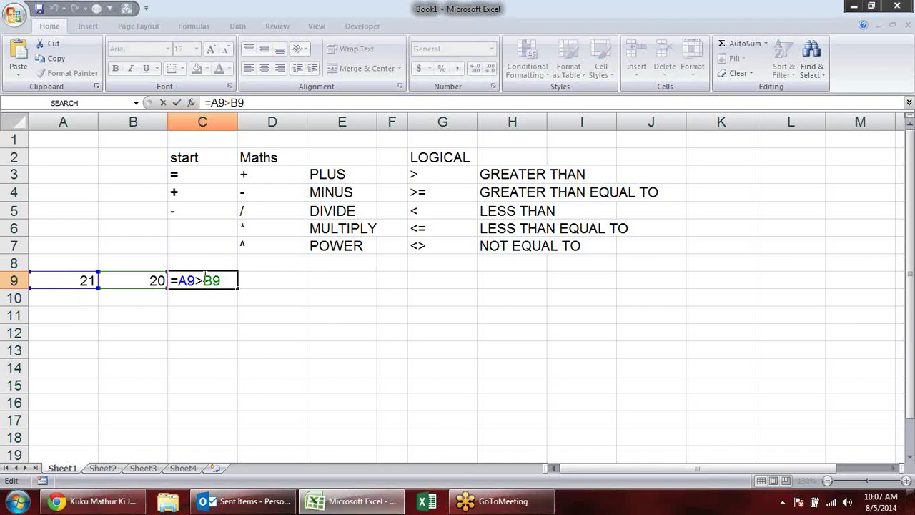
key("BackSpace")
type("<")
type(">")
key("Return")
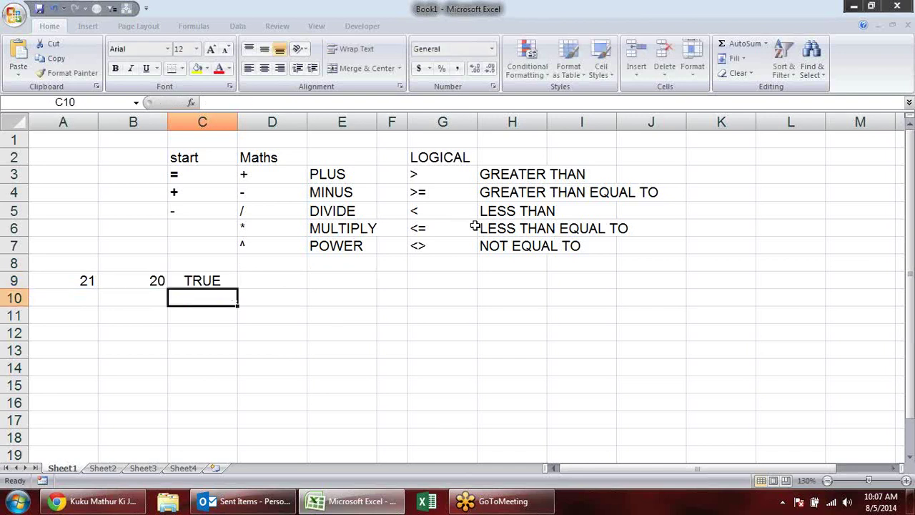
Replace C9's formula with =A9>=B9.
left_click(52, 279)
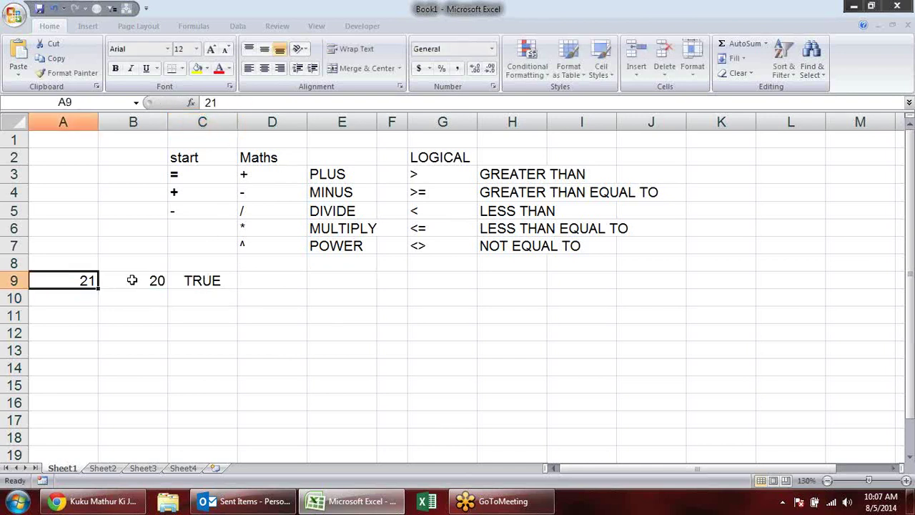
left_click(132, 281)
double_click(203, 281)
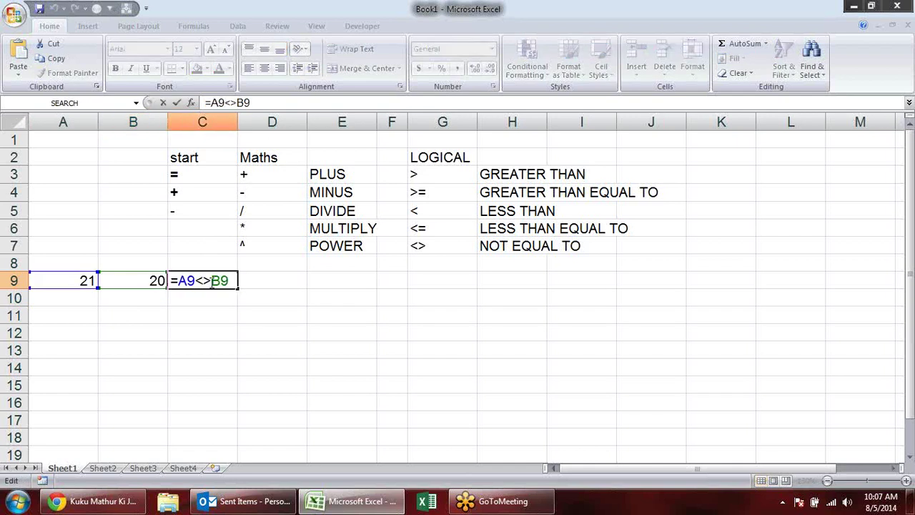
left_click_drag(211, 281, 196, 281)
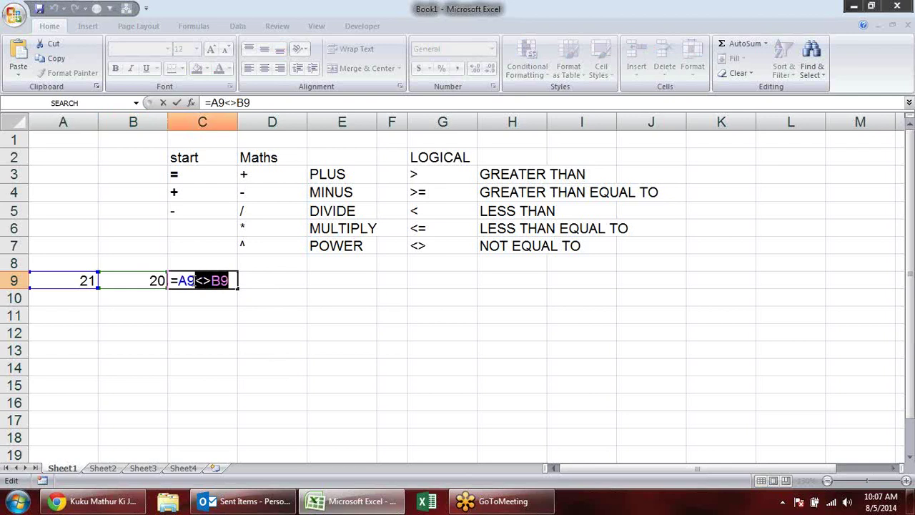
key("ctrl+Return")
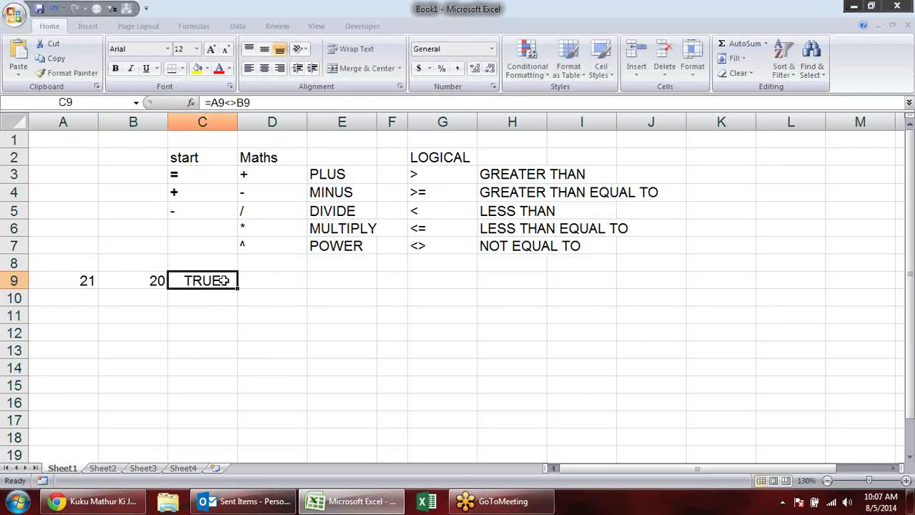
type("=")
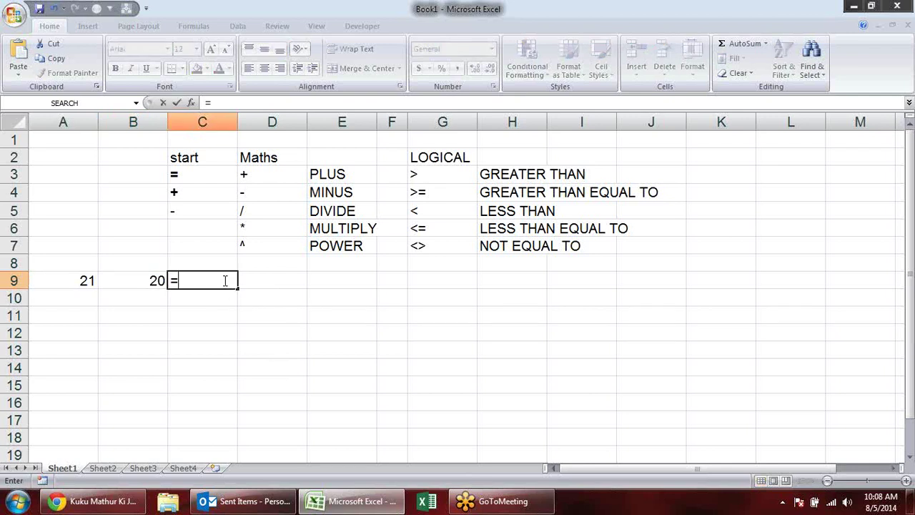
left_click(91, 286)
type(">")
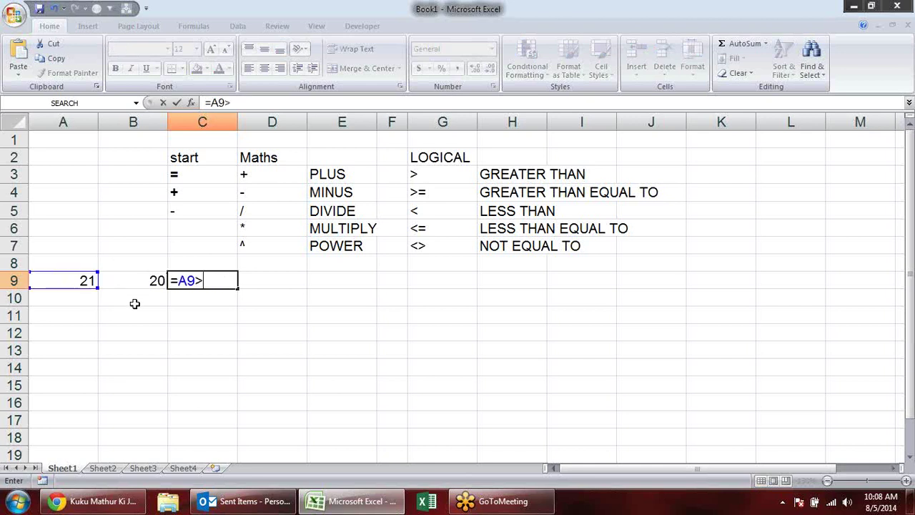
type("=")
left_click(156, 280)
key("Return")
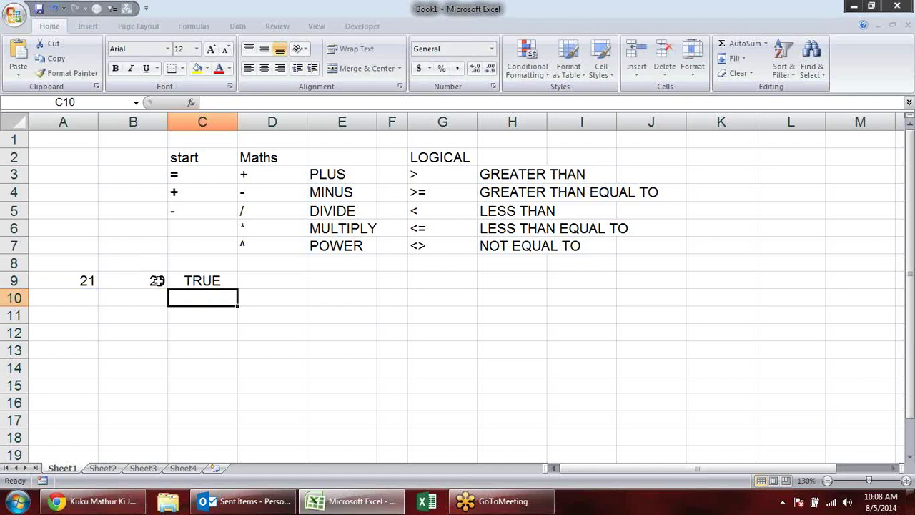
Set A9 to 20 and change C9 to =A9>B9, giving FALSE.
left_click(72, 279)
type("2")
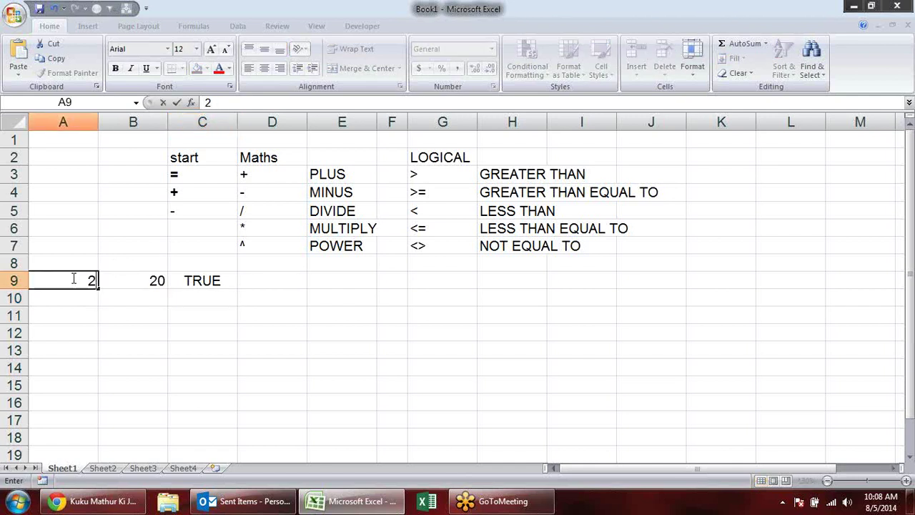
type("0")
key("Return")
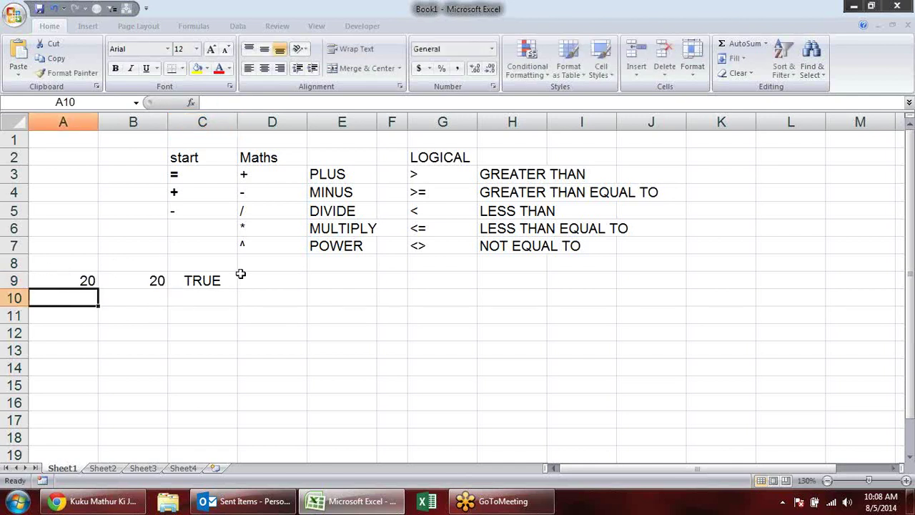
double_click(230, 280)
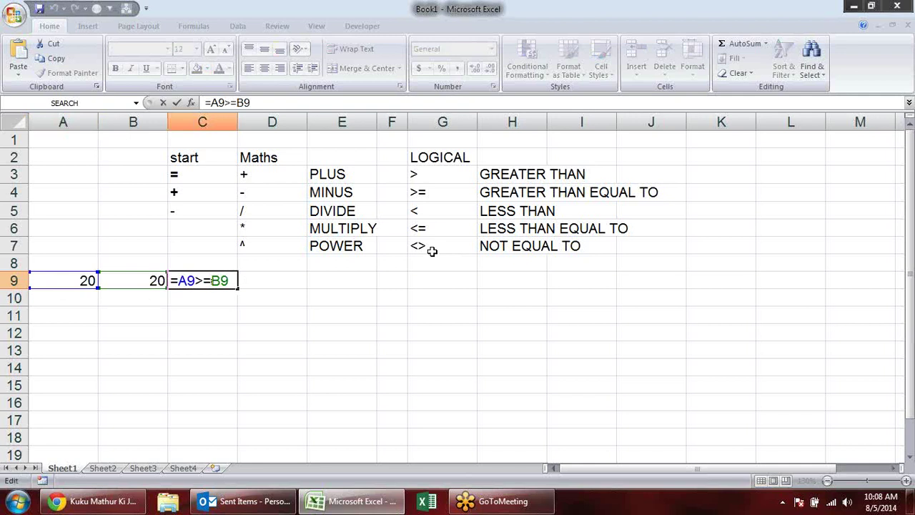
key("BackSpace")
key("Return")
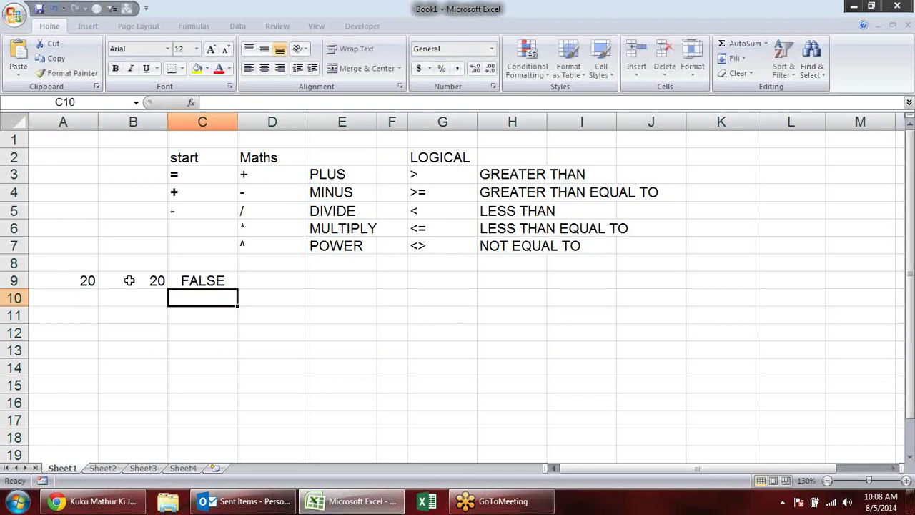
Change C9 to =A9<B9, test A9 at 19 for TRUE, then restore A9 to 20.
double_click(195, 282)
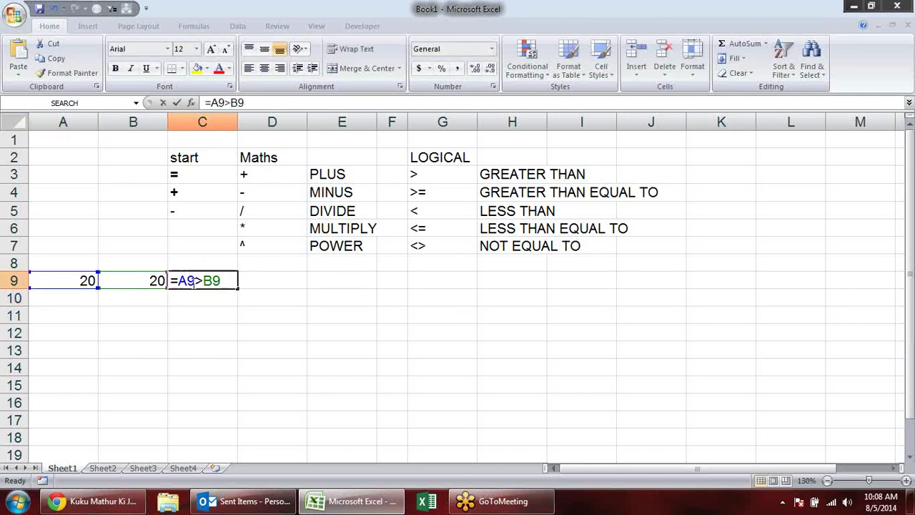
key("BackSpace")
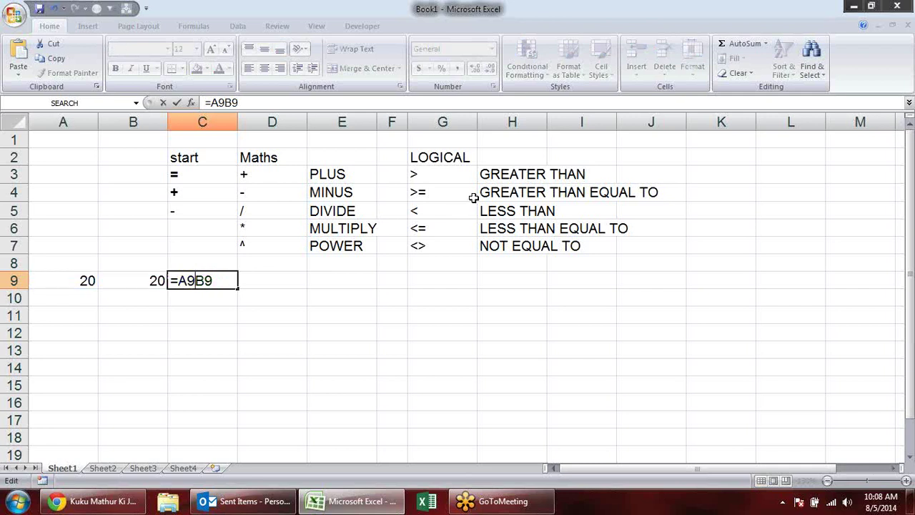
type("<")
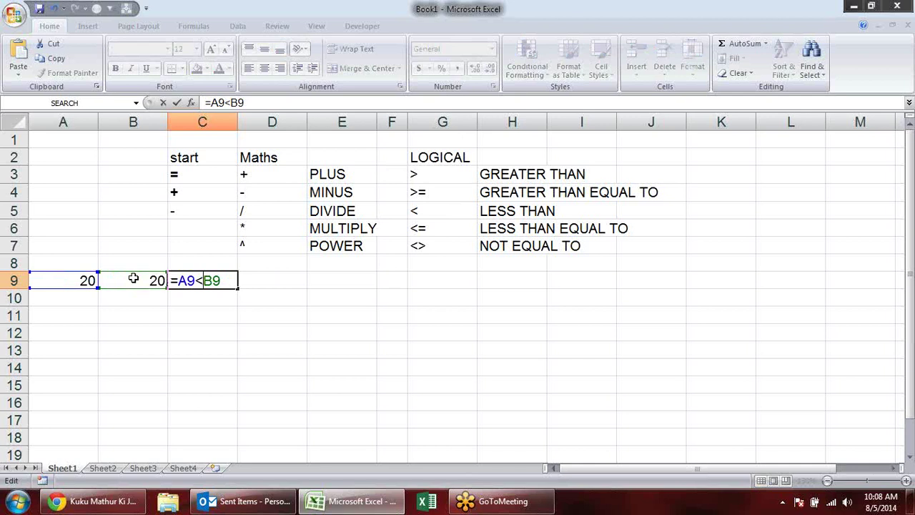
key("Return")
left_click(71, 281)
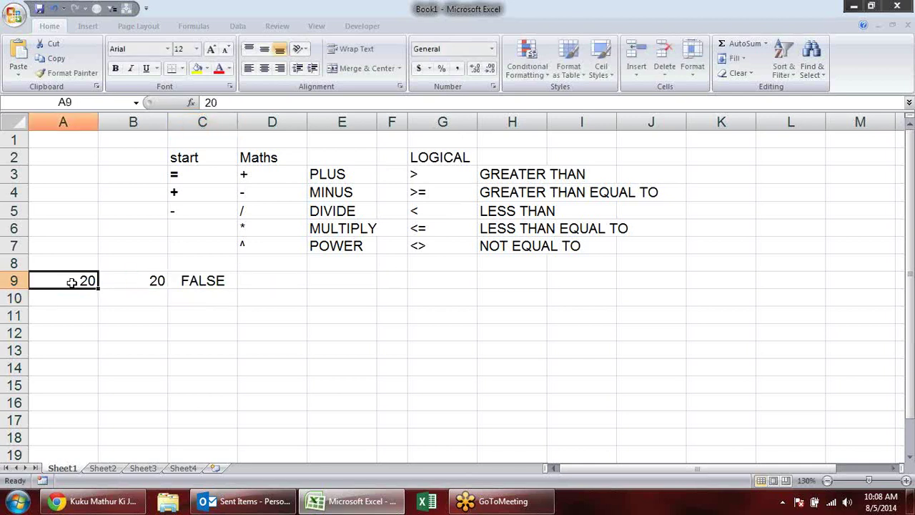
type("19")
key("Return")
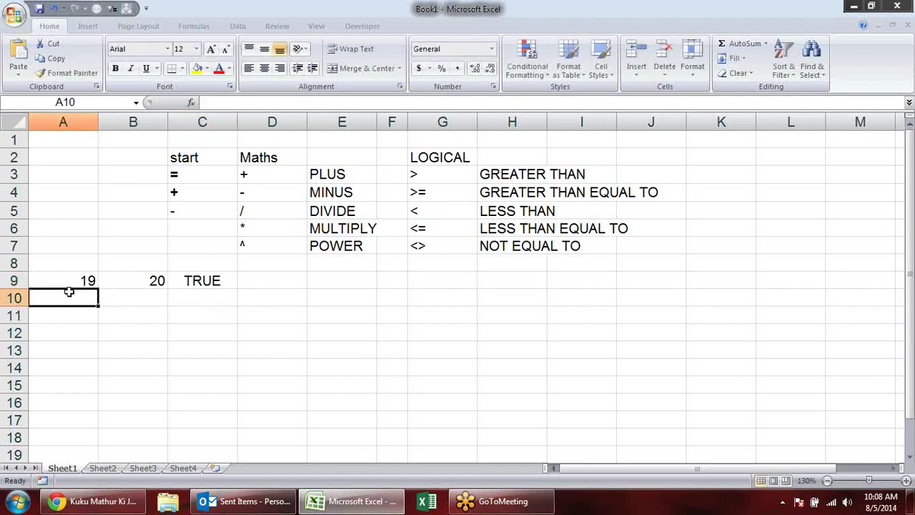
left_click(77, 280)
type("20")
key("Return")
Make C9 =A9<=B9, confirm it shows TRUE, and select A9:C9.
key("Right")
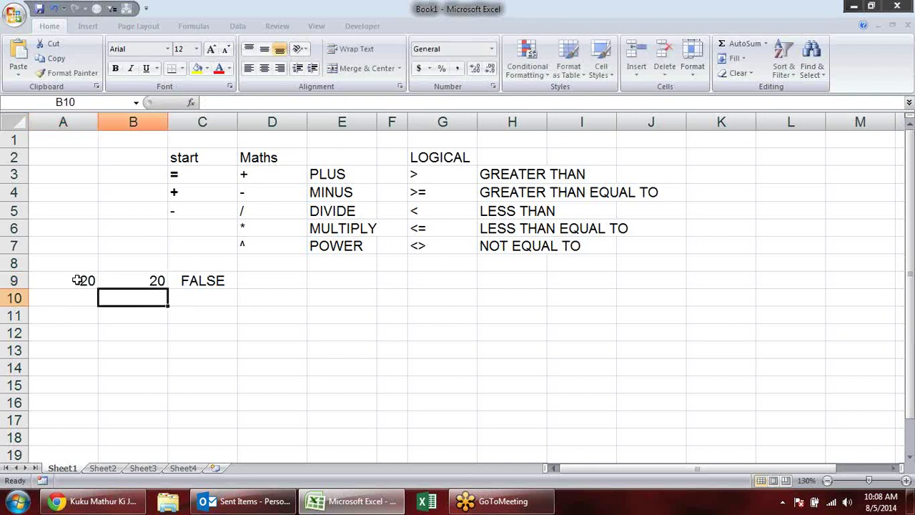
left_click(204, 280)
double_click(207, 281)
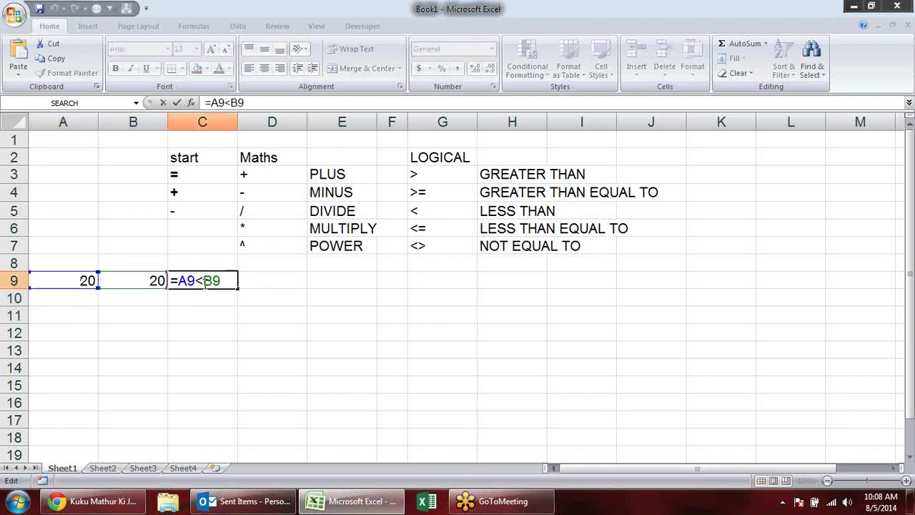
type("=")
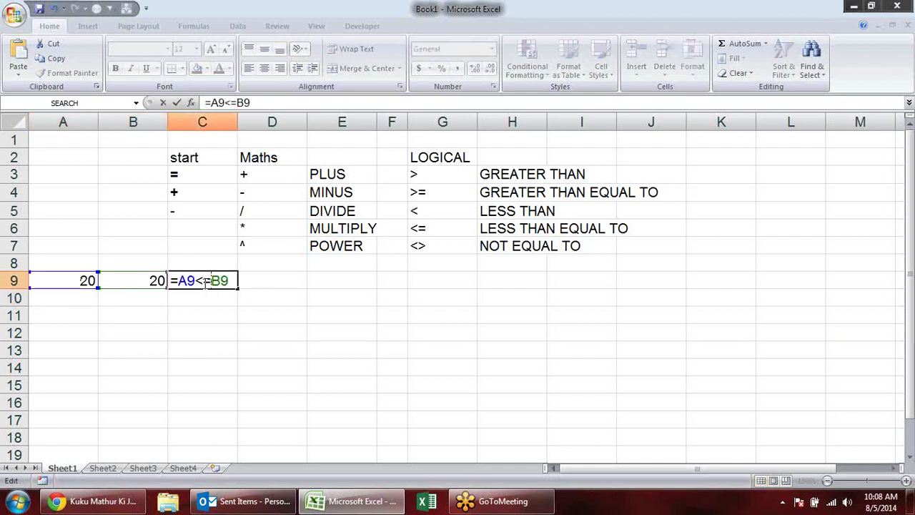
key("Return")
left_click(177, 277)
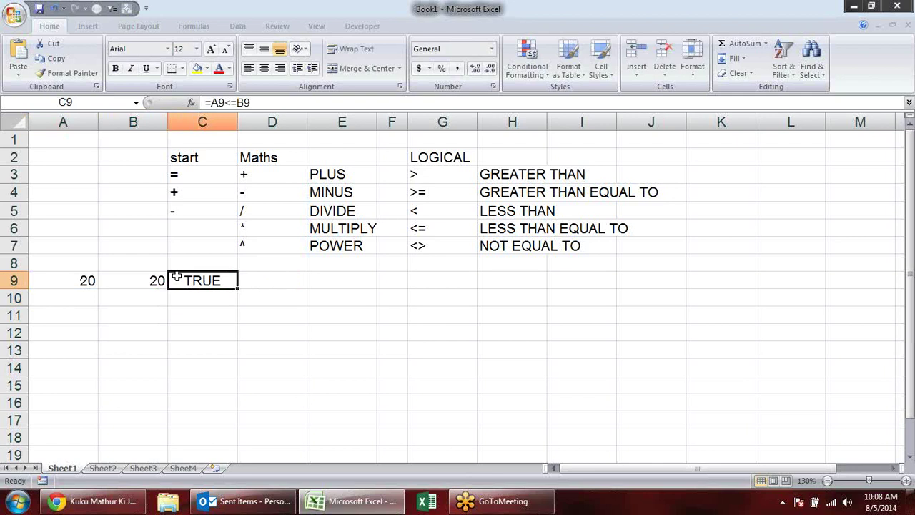
double_click(179, 278)
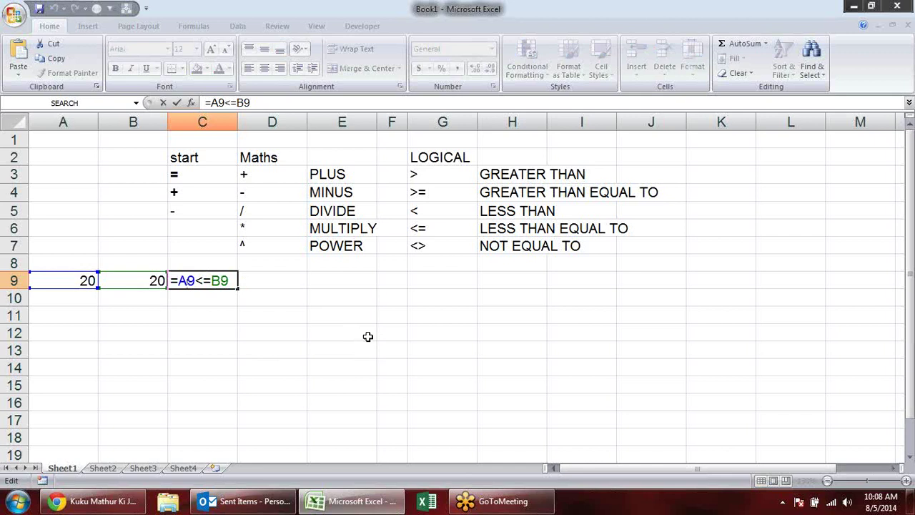
key("Escape")
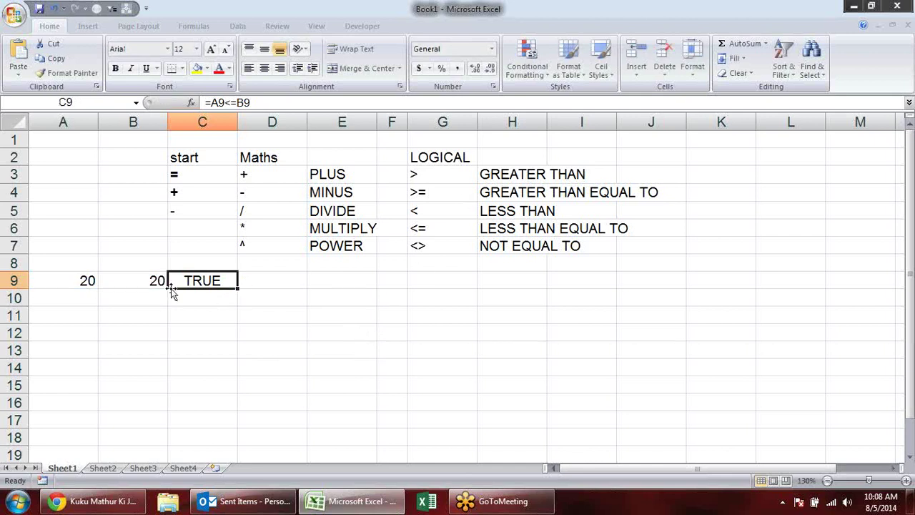
left_click_drag(43, 286, 213, 287)
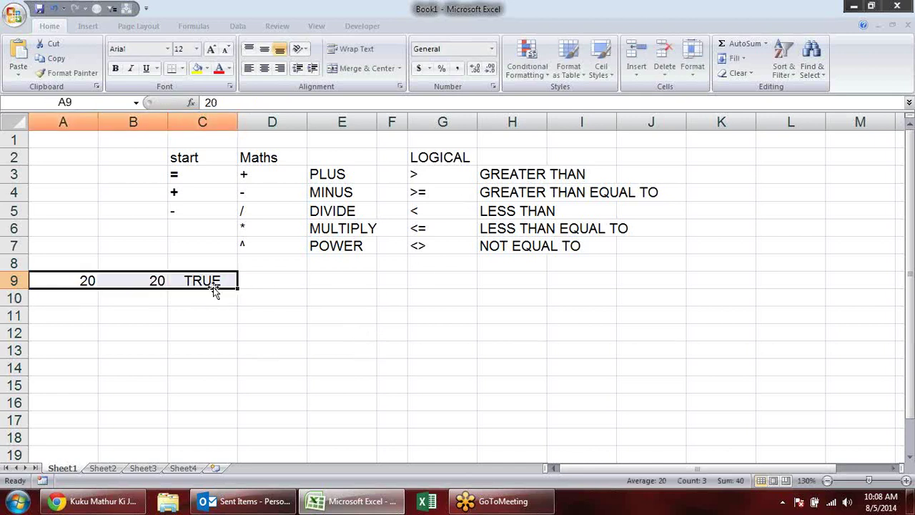
Clear the row 9 example values from A9:C9.
key("Delete")
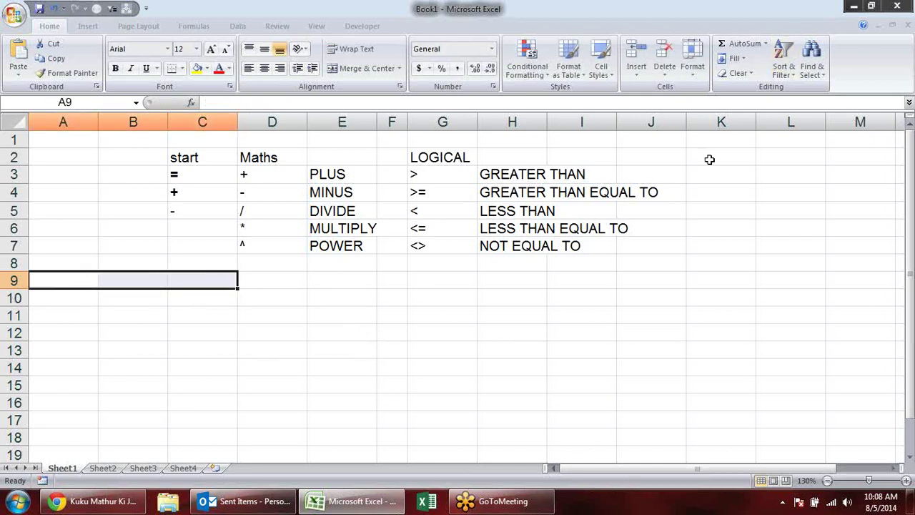
left_click(709, 159)
type("t")
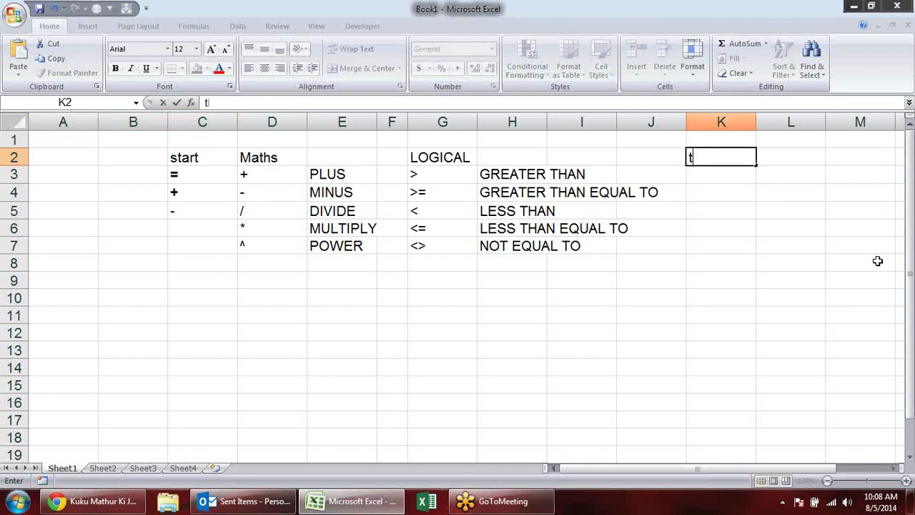
key("BackSpace")
type("cONT")
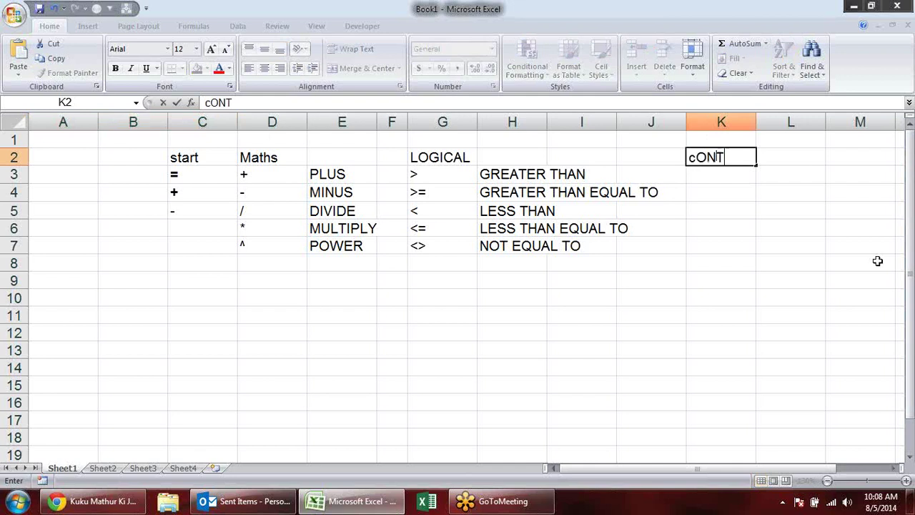
key("BackSpace")
key("BackSpace")
key("BackSpace")
key("BackSpace")
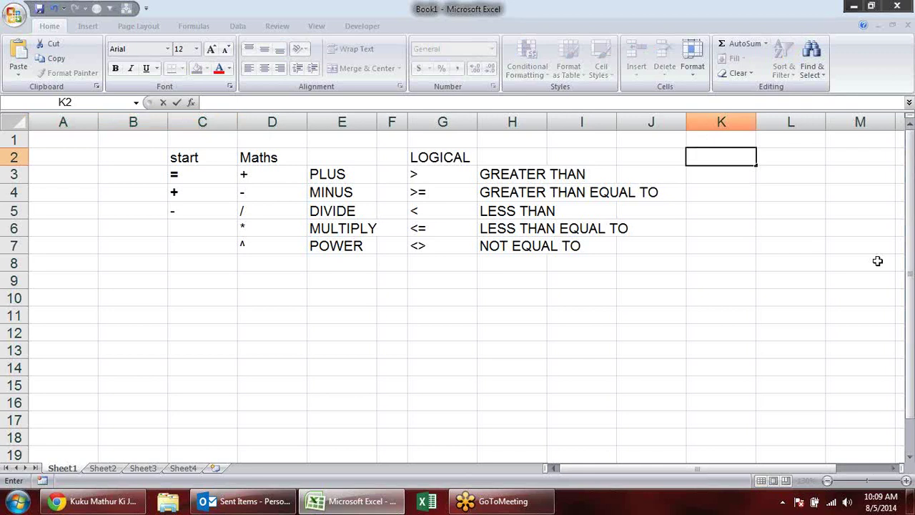
key("Escape")
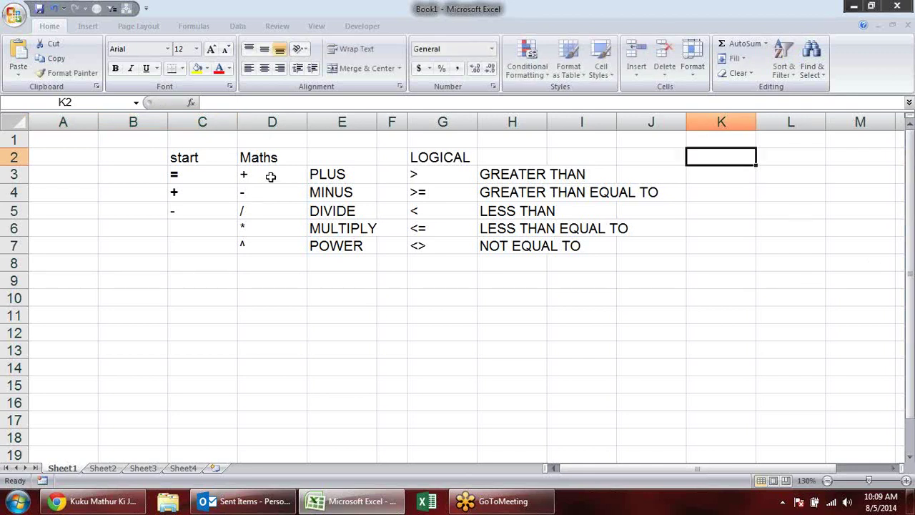
Cut the LOGICAL operator block G3:H7 and paste it one row lower at G4.
left_click(272, 177)
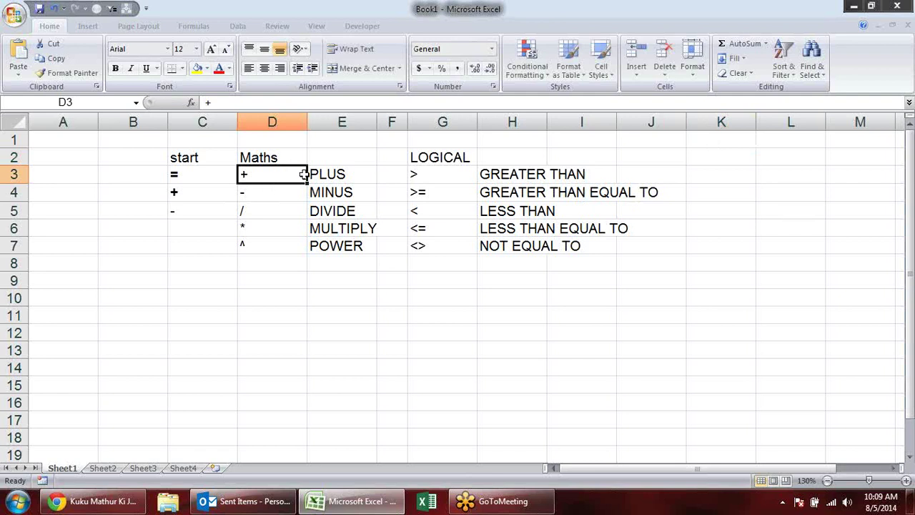
left_click_drag(449, 172, 455, 250)
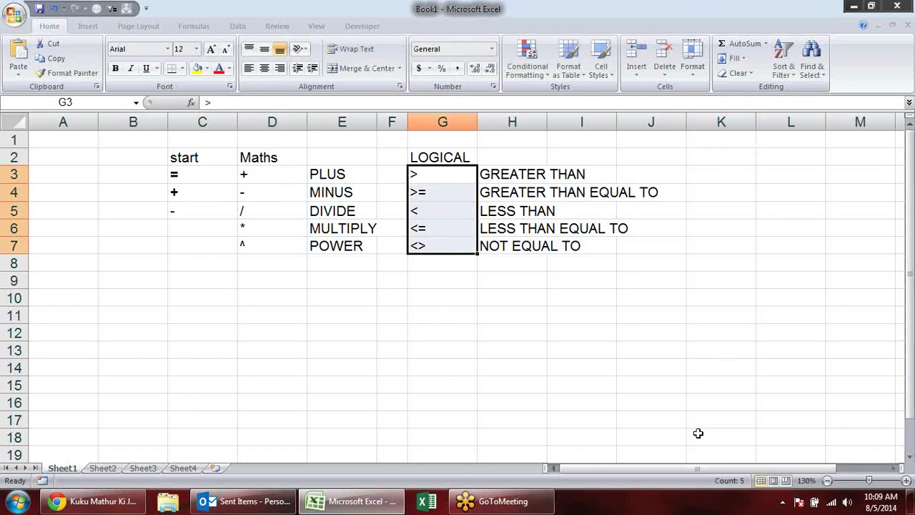
left_click(543, 318)
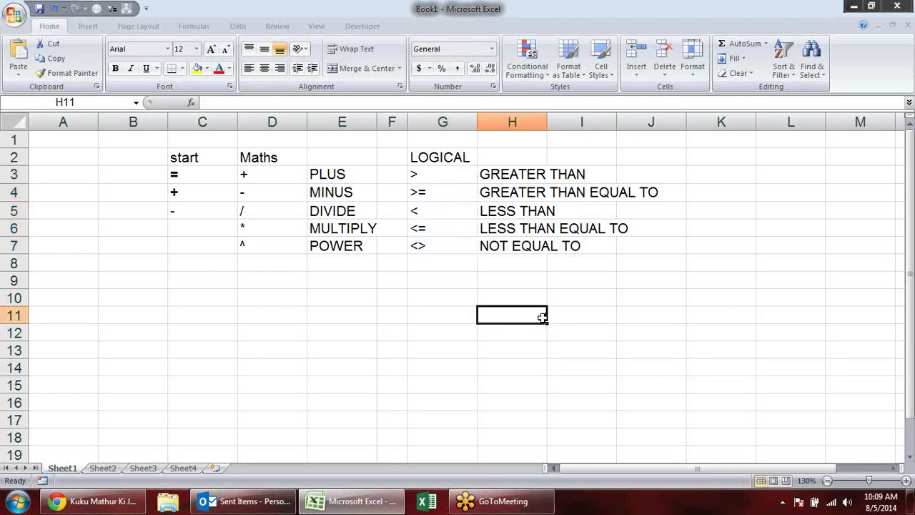
left_click_drag(468, 176, 527, 241)
type("X")
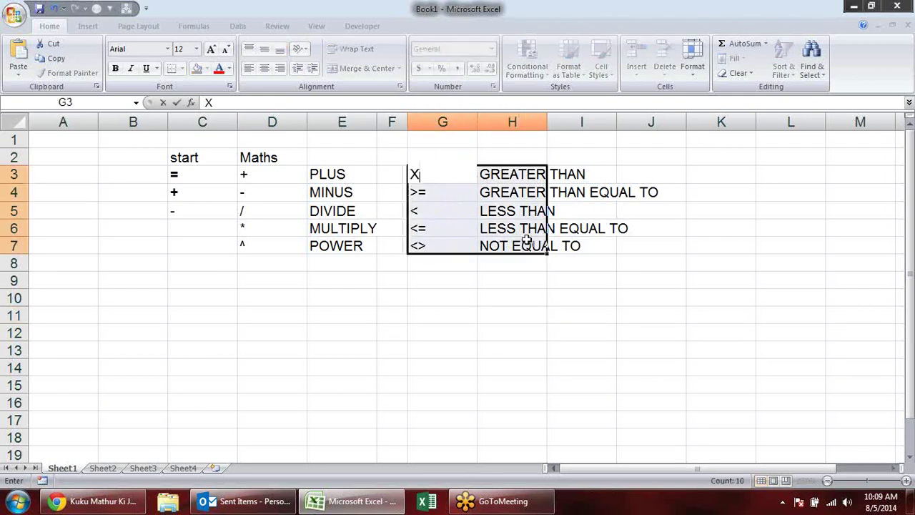
key("Escape")
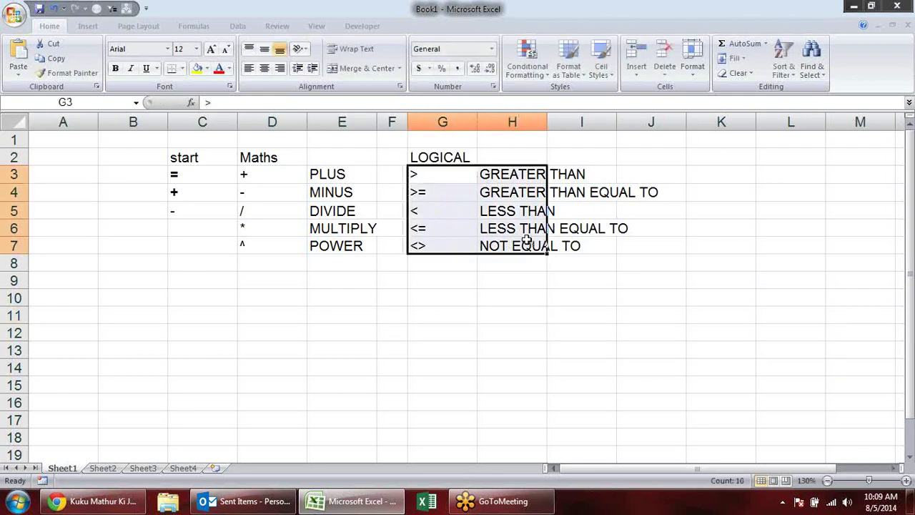
key("ctrl+x")
key("Down")
key("Return")
Add = labelled EQUAL TO at the top of the list in G3:H3.
key("Down")
key("Down")
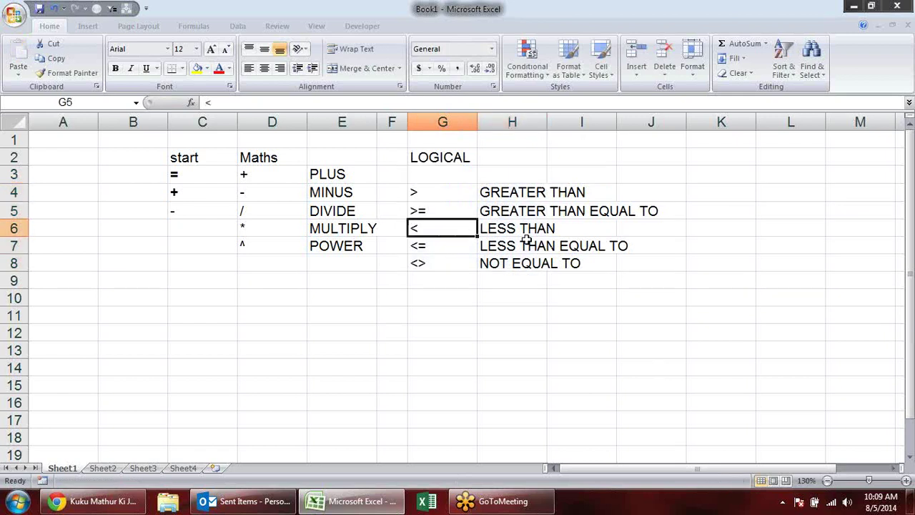
key("Down")
key("Down")
key("Up")
key("Up")
key("Up")
key("Up")
key("Up")
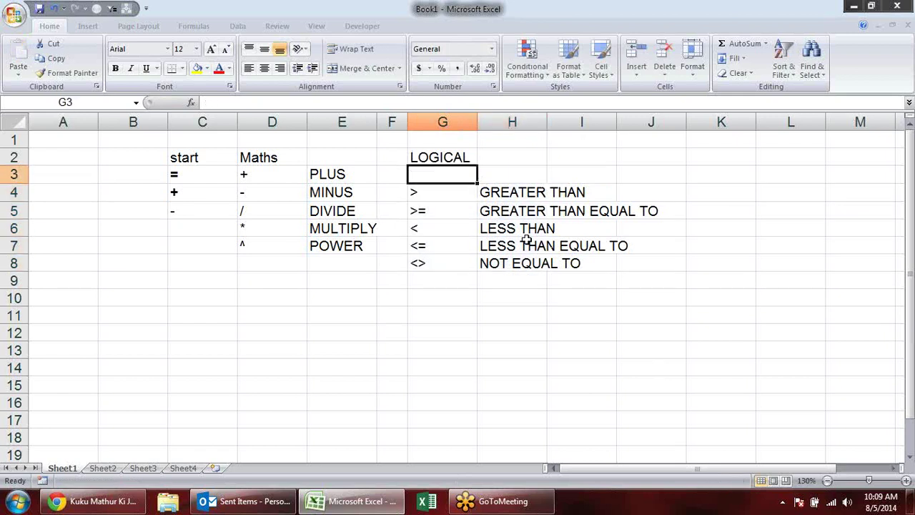
type("=")
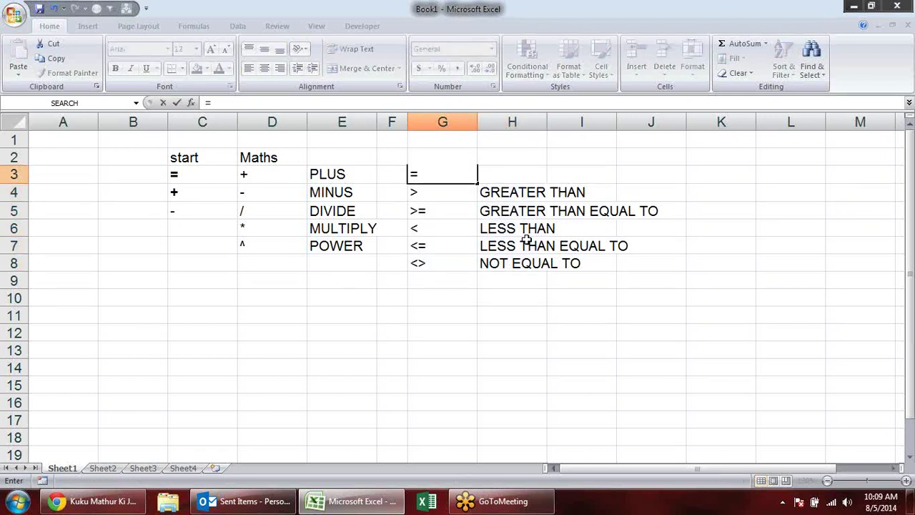
type("EQU")
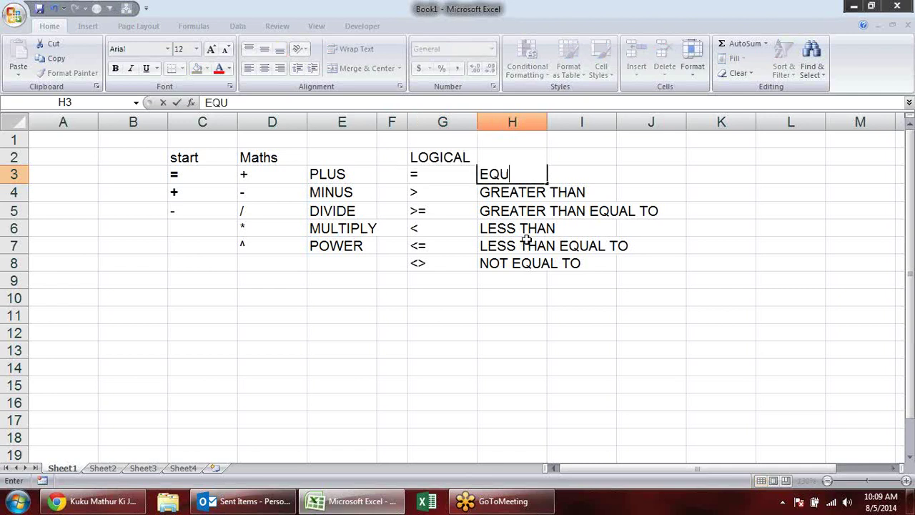
type("AL TO")
key("Return")
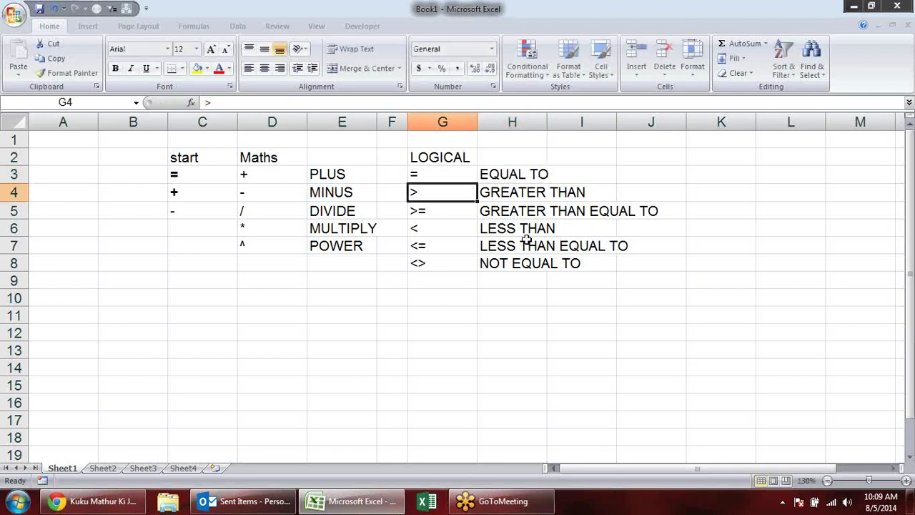
left_click(191, 284)
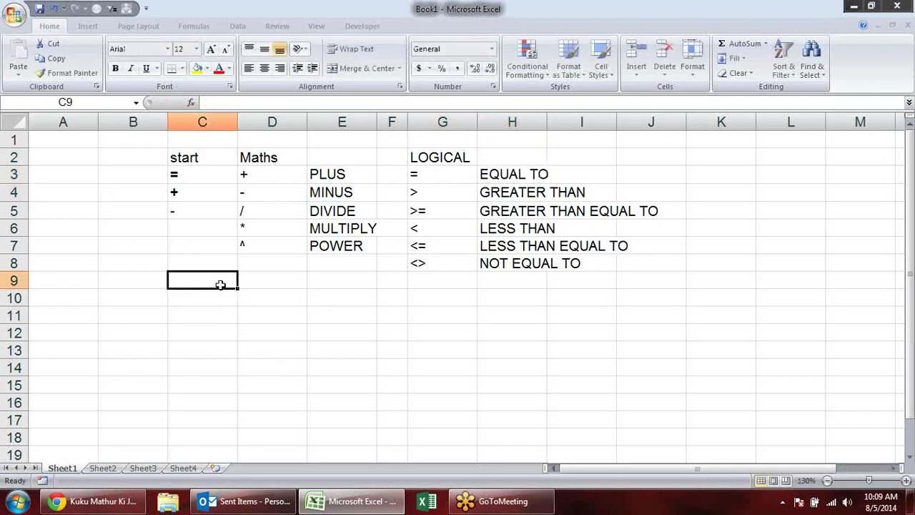
type("30")
key("Tab")
type("30")
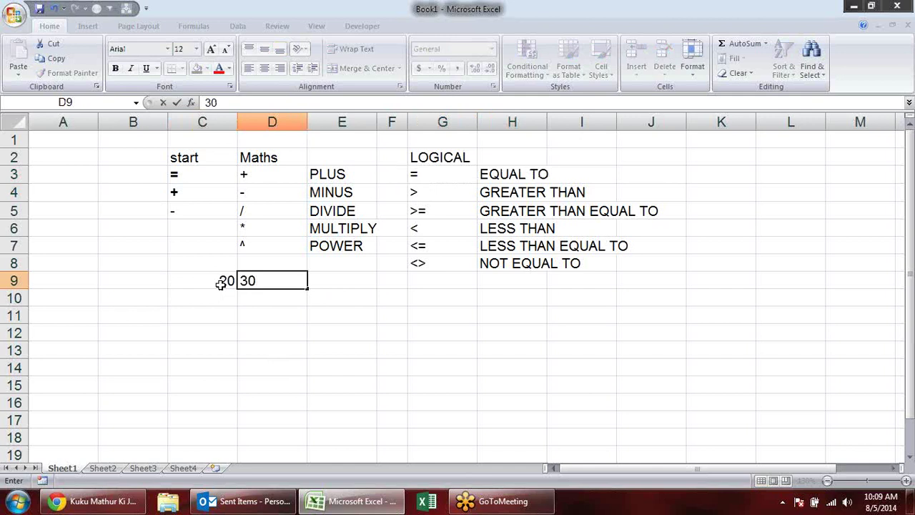
key("Tab")
type("=")
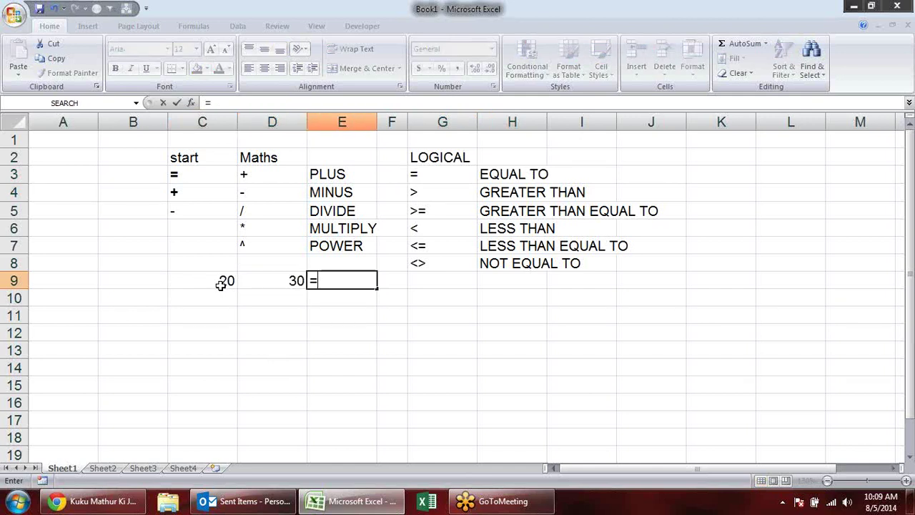
left_click(227, 279)
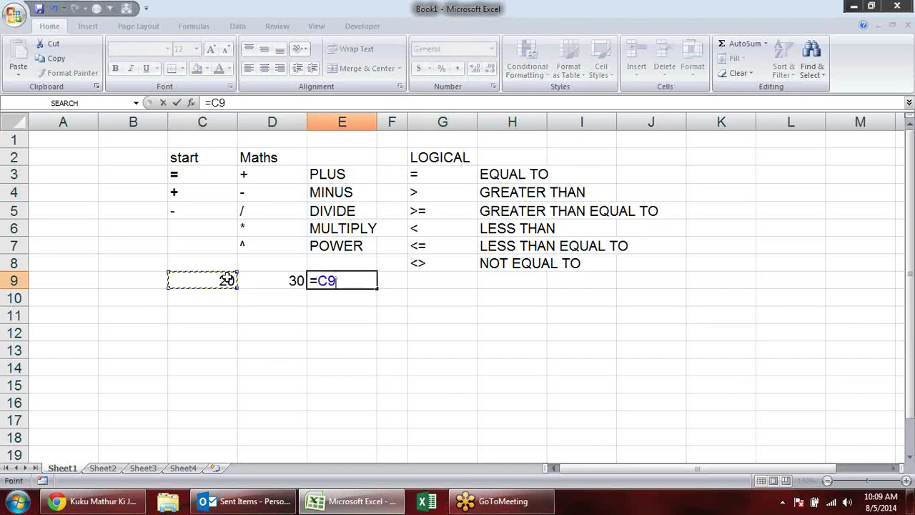
type("=")
left_click(266, 279)
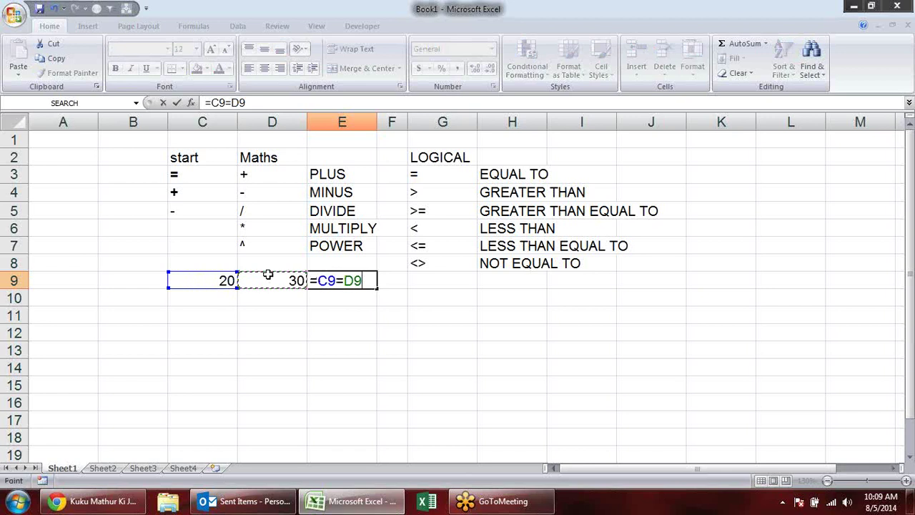
key("Return")
left_click(281, 283)
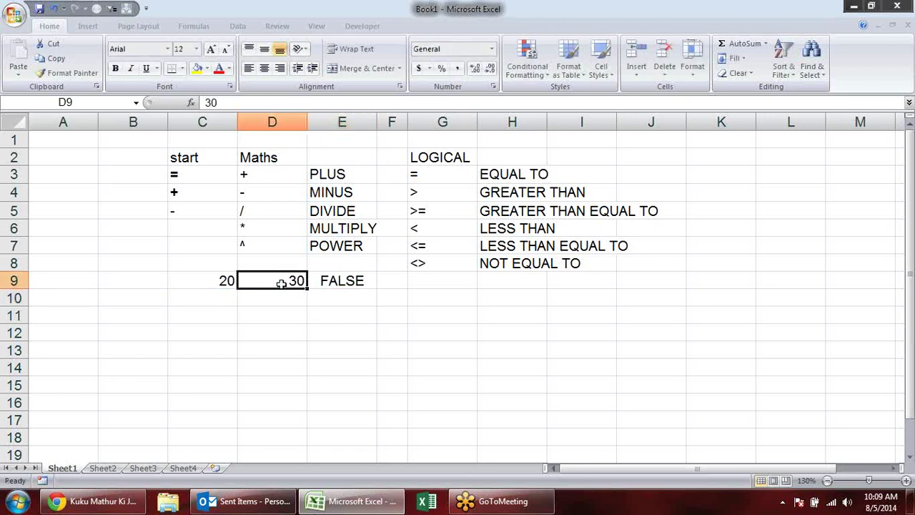
type("20")
key("Return")
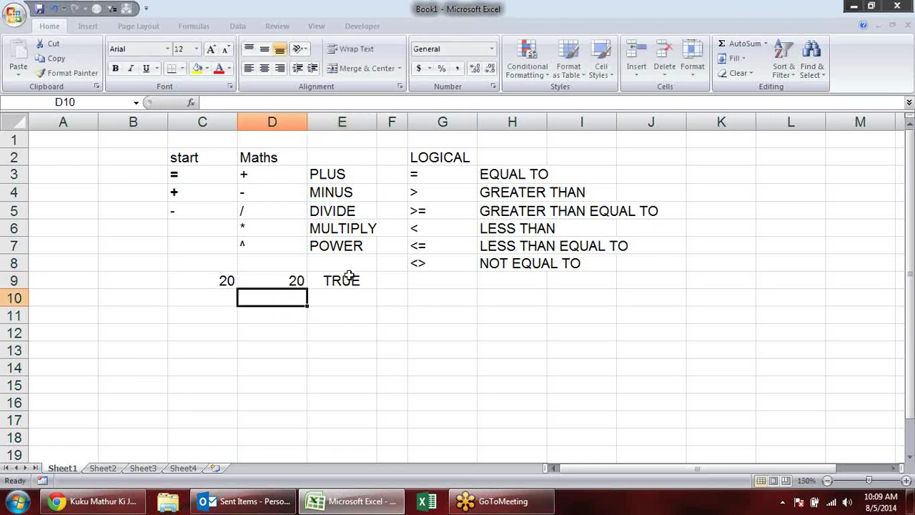
left_click(350, 275)
left_click_drag(186, 280, 357, 293)
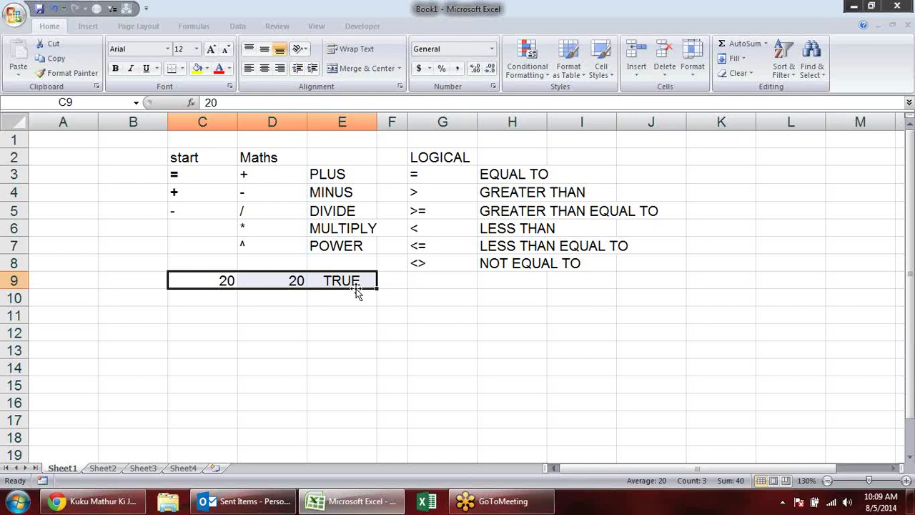
key("Delete")
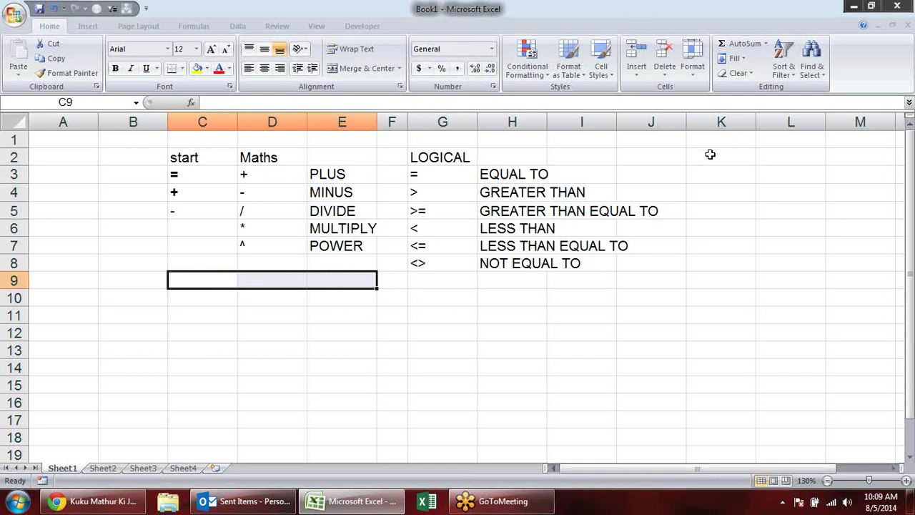
Label K2 CONCATENATE, with the & symbol beneath it in K3.
left_click(704, 161)
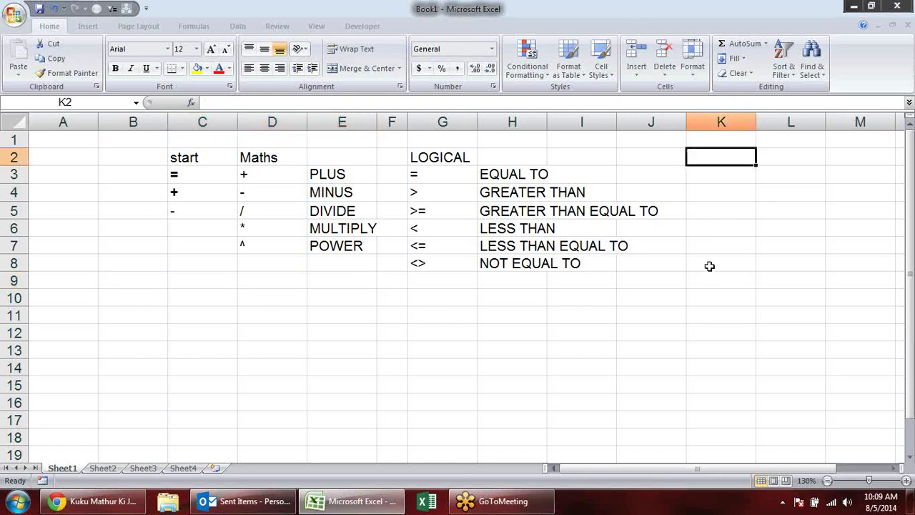
type("cON")
key("BackSpace")
key("BackSpace")
key("BackSpace")
type("C")
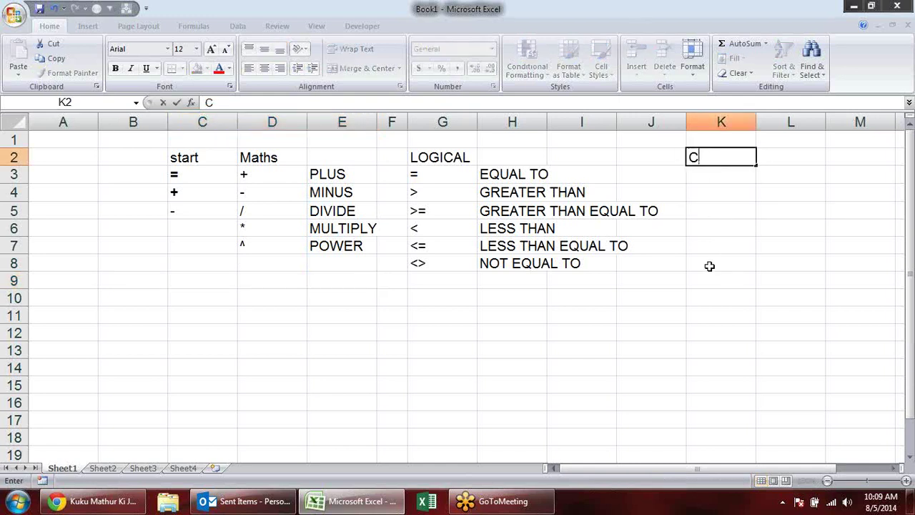
type("ONCATENA")
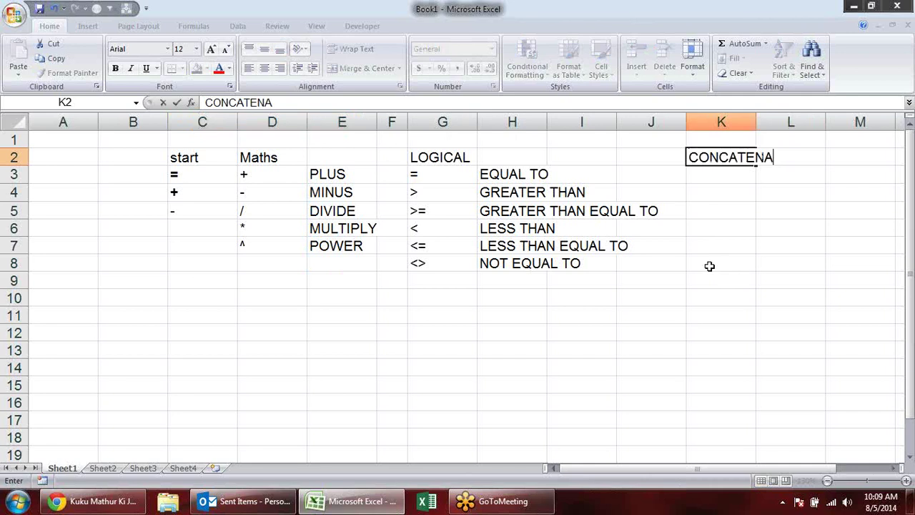
type("TE")
key("Return")
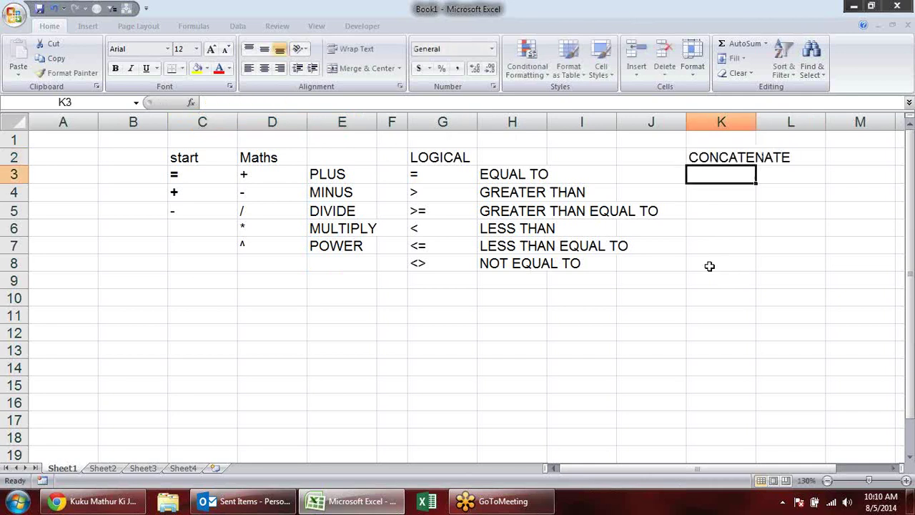
type("&")
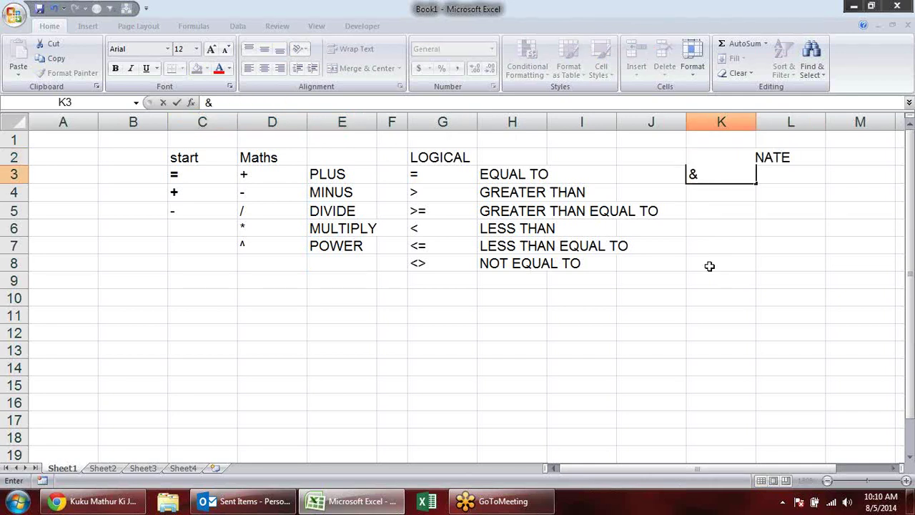
key("Return")
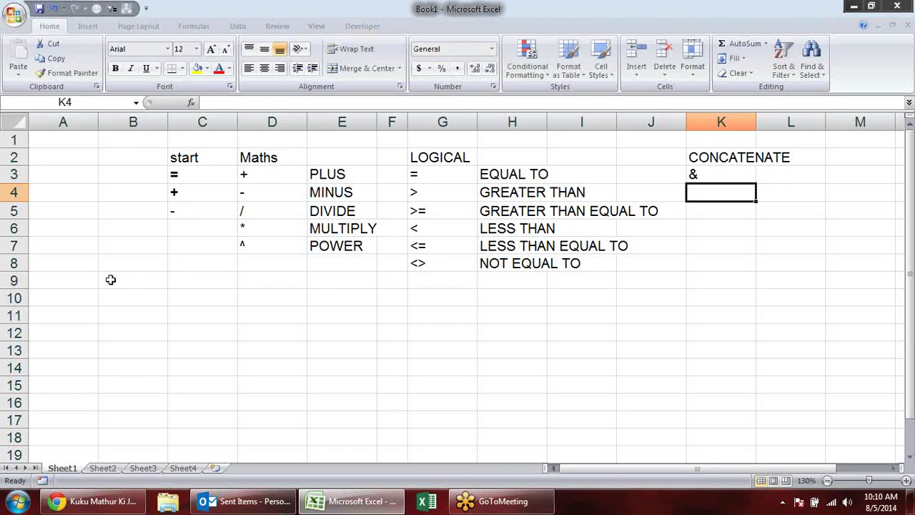
Enter a first name in A9 and a surname in B9, then join them in C9 with =A9&B9.
left_click(76, 280)
type("SANDEEP")
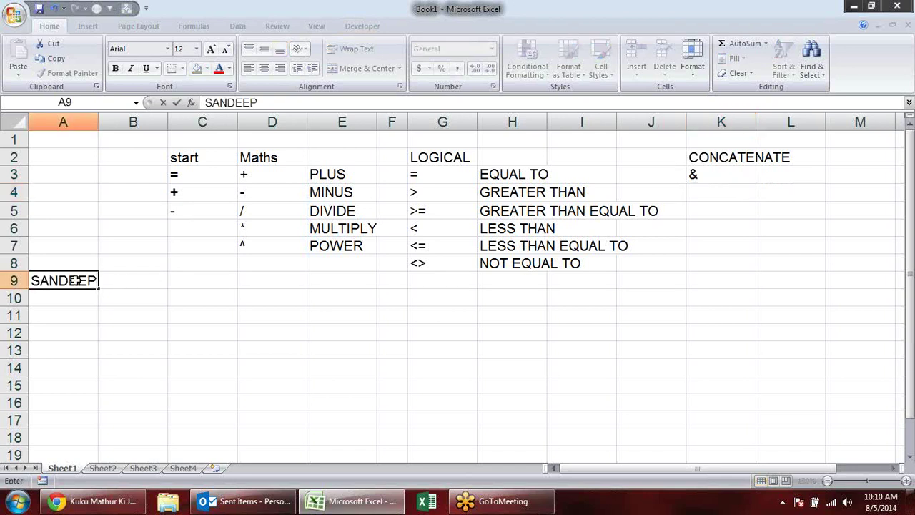
key("Tab")
type("SINGH")
key("Tab")
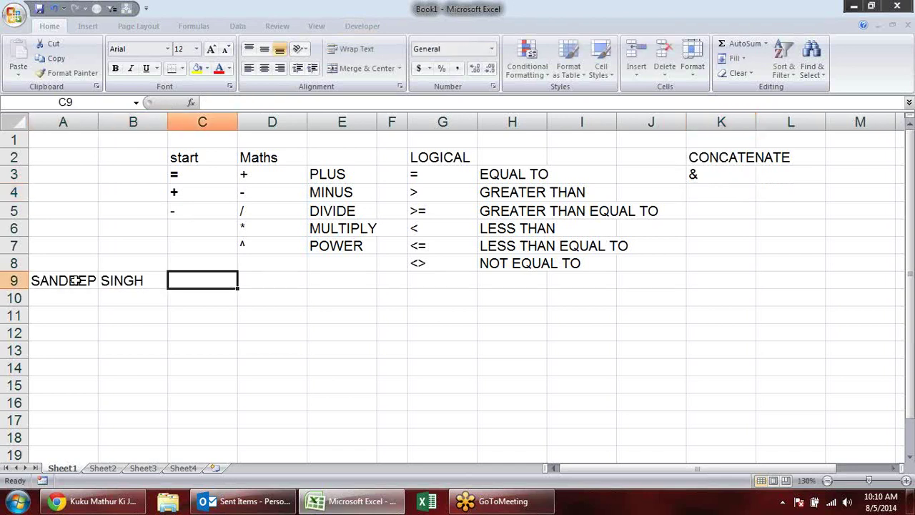
type("=")
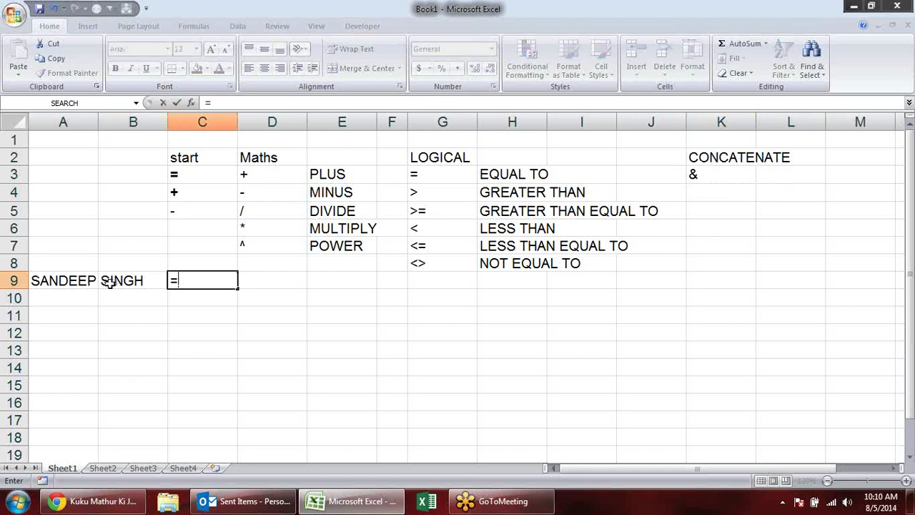
left_click(86, 279)
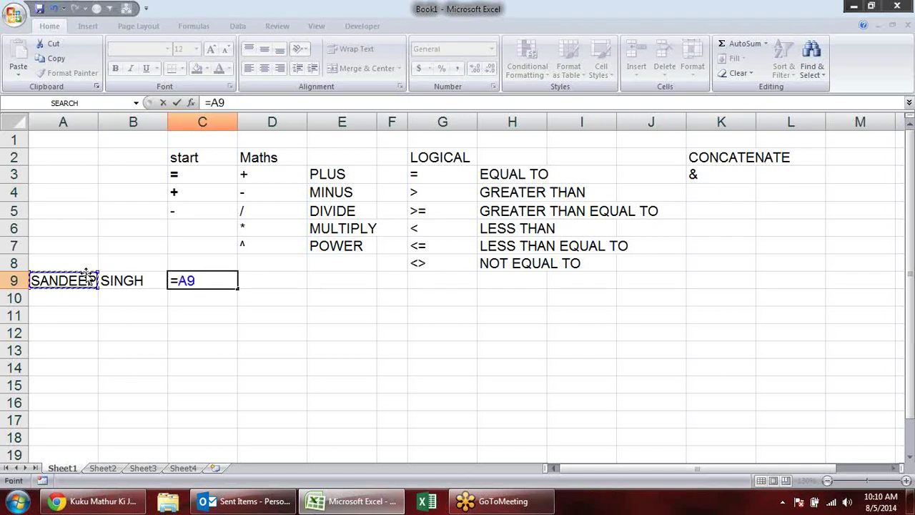
type("&")
left_click(125, 282)
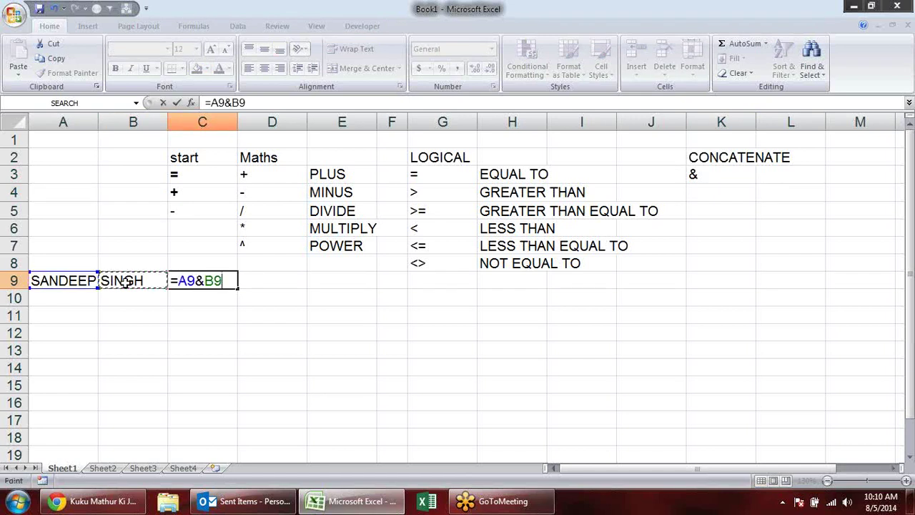
key("Return")
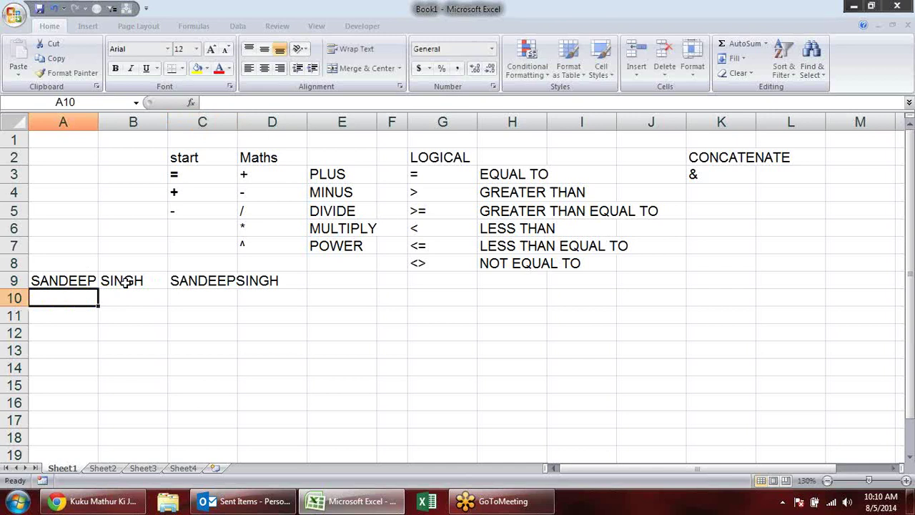
Edit C9 to =A9&" "&B9 so a space separates the names, then select A9:D9.
left_click(232, 277)
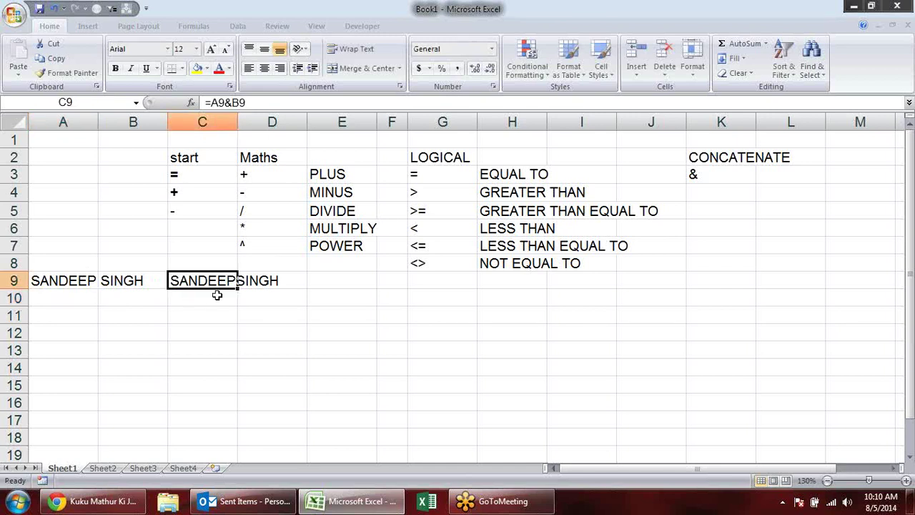
left_click_drag(222, 314, 221, 332)
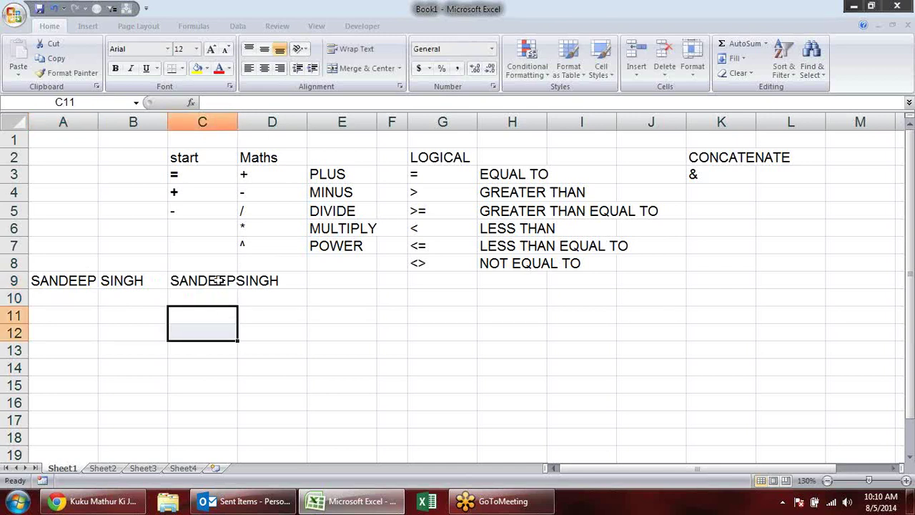
double_click(218, 280)
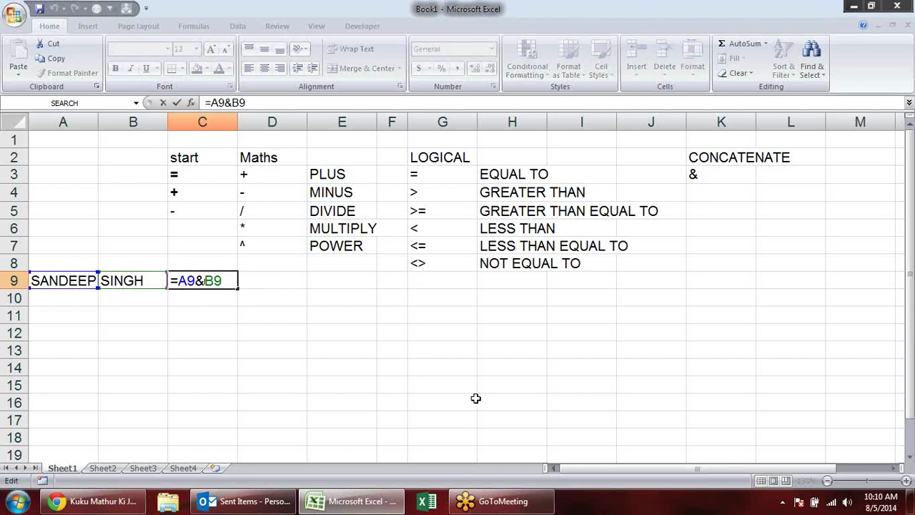
type("\"")
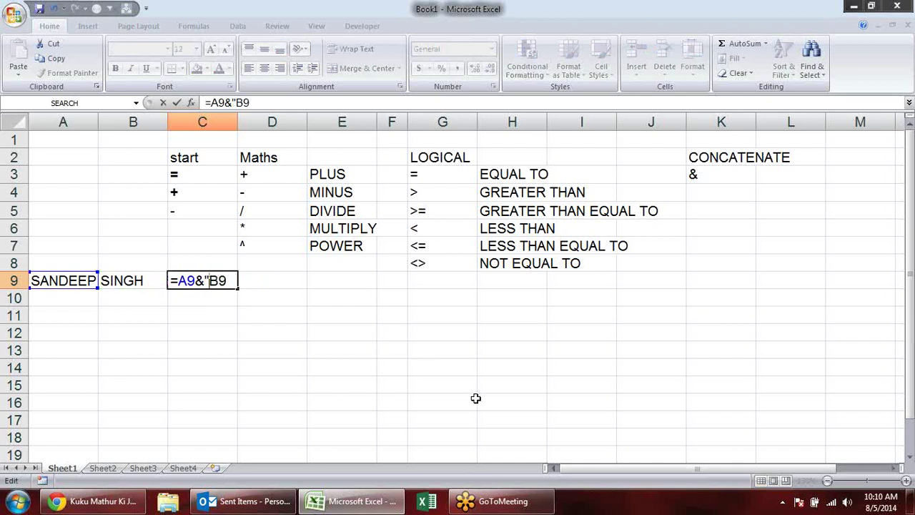
type(" \"")
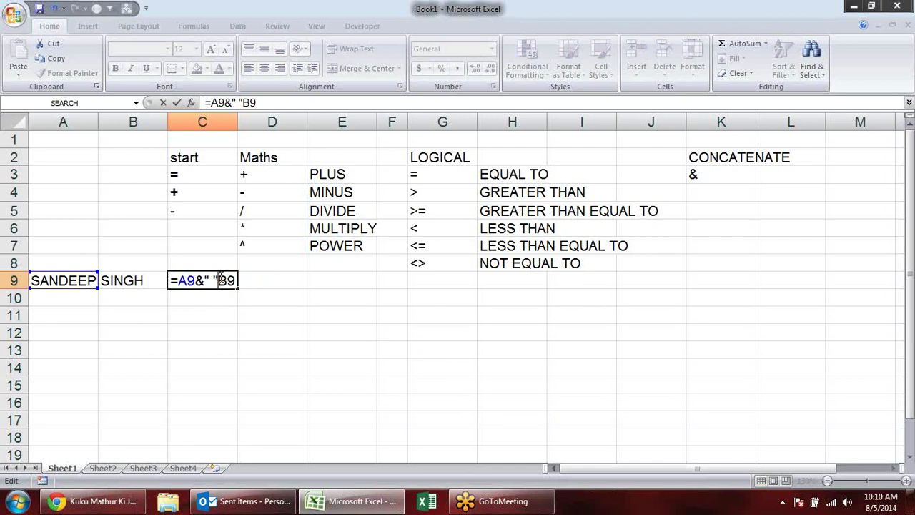
type("&")
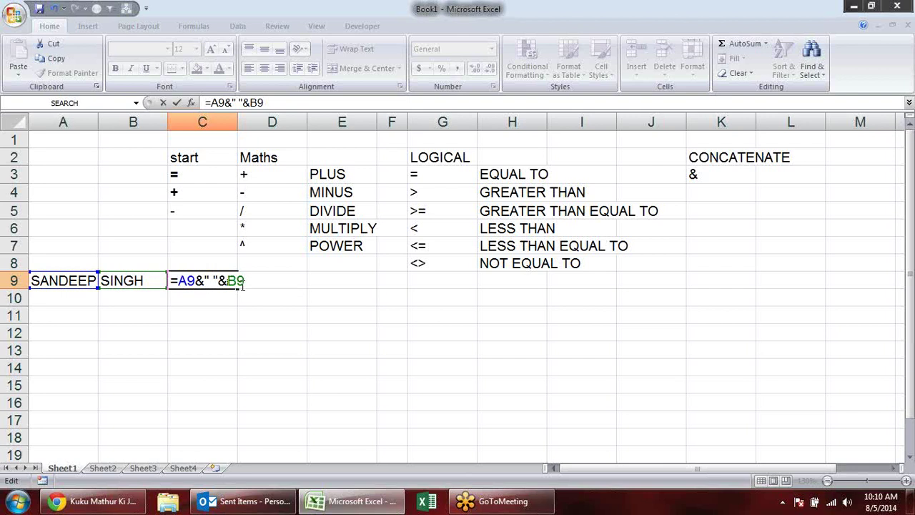
key("Return")
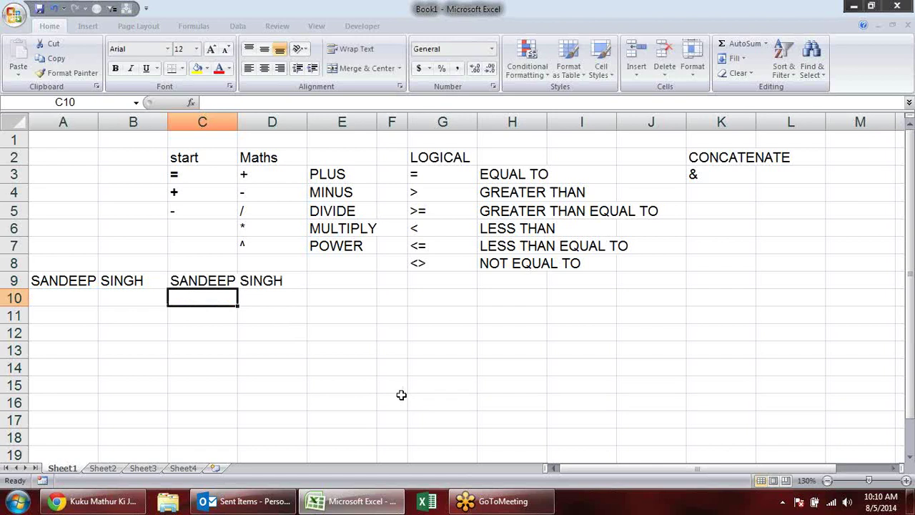
left_click(73, 281)
left_click_drag(72, 281, 303, 280)
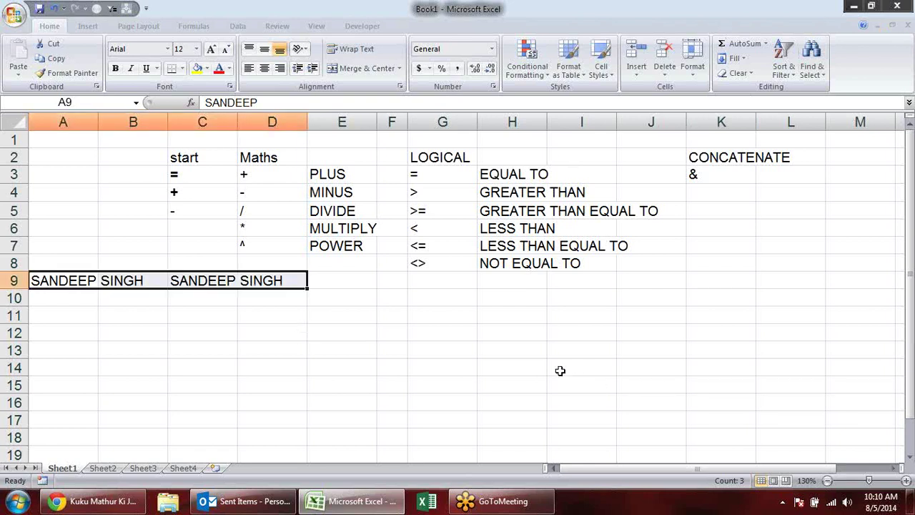
Delete the names example from A9:D9, then highlight the logical operators in G3:G8.
key("Delete")
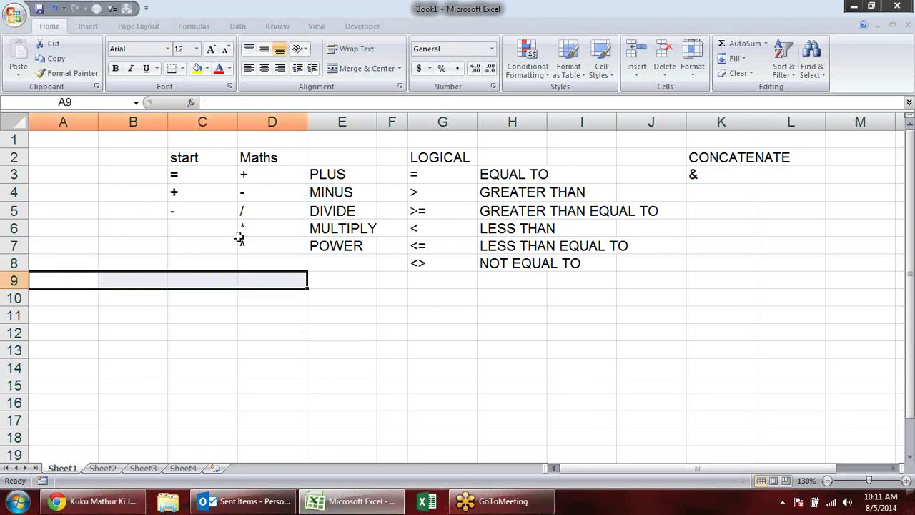
left_click(70, 299)
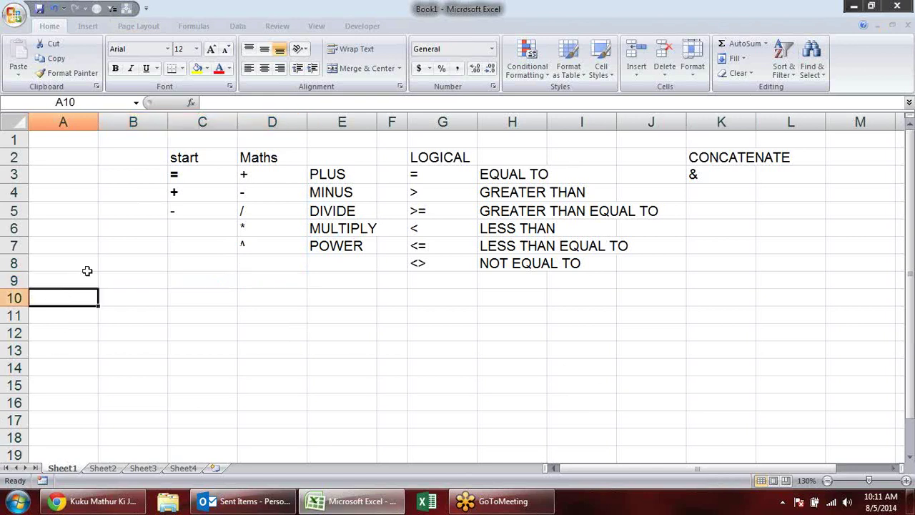
left_click(86, 268)
left_click(92, 282)
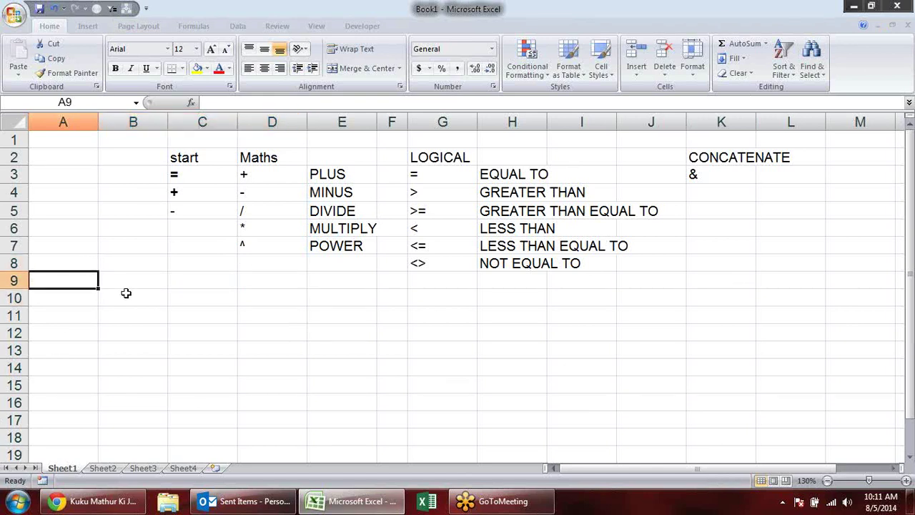
left_click_drag(445, 174, 447, 268)
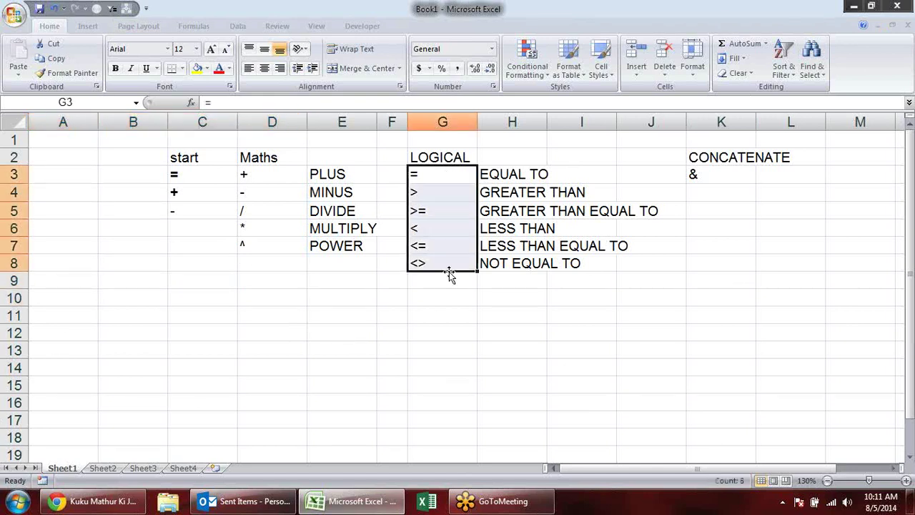
left_click(393, 319)
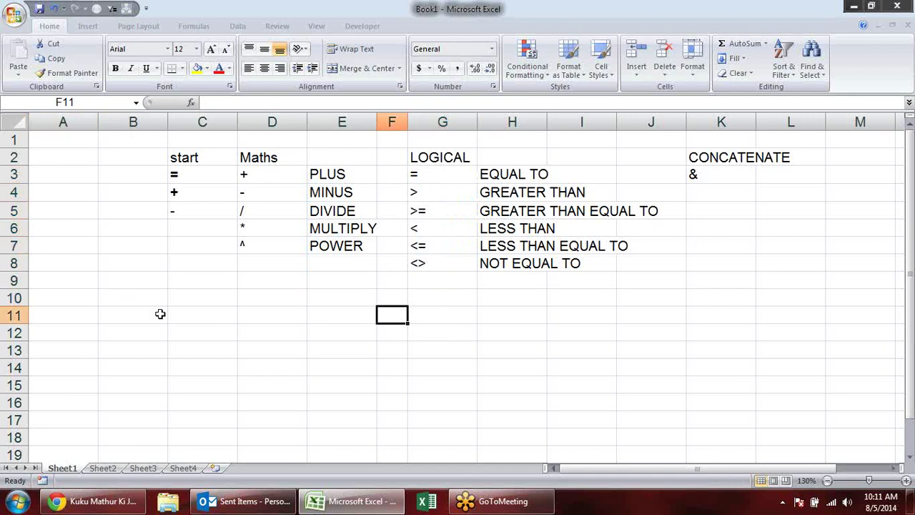
Enter 20 in A9 and 30 in B9, then put =IF(A9=B9,"EQUAL","NOT EQUAL") in C9.
left_click(81, 286)
type("20")
key("Tab")
type("3")
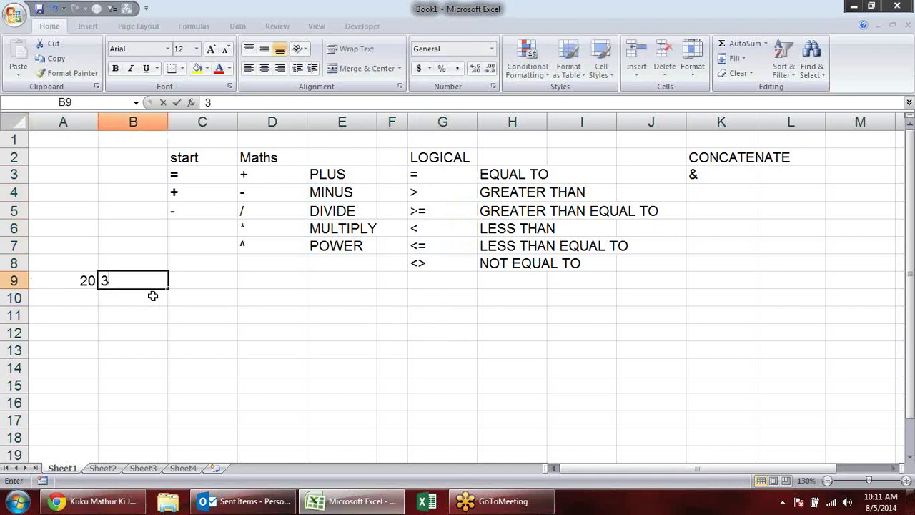
type("0")
key("Tab")
type("=")
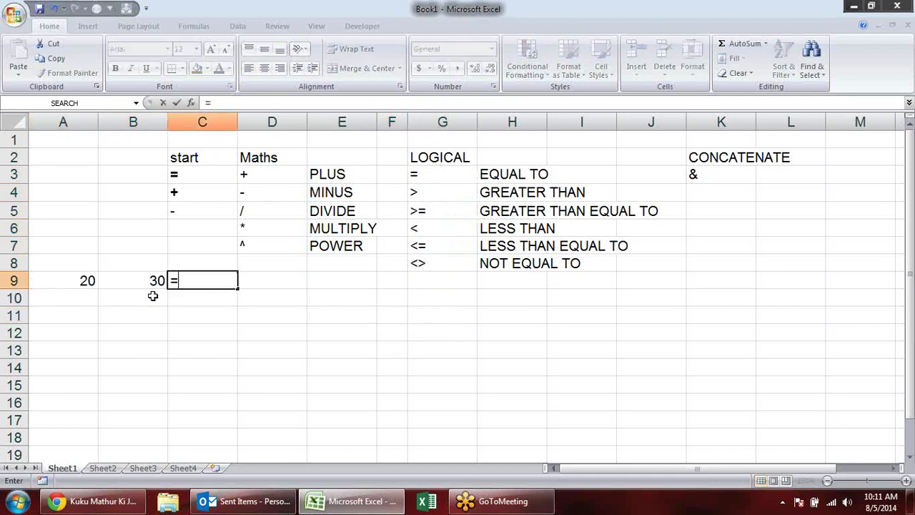
type("IF(")
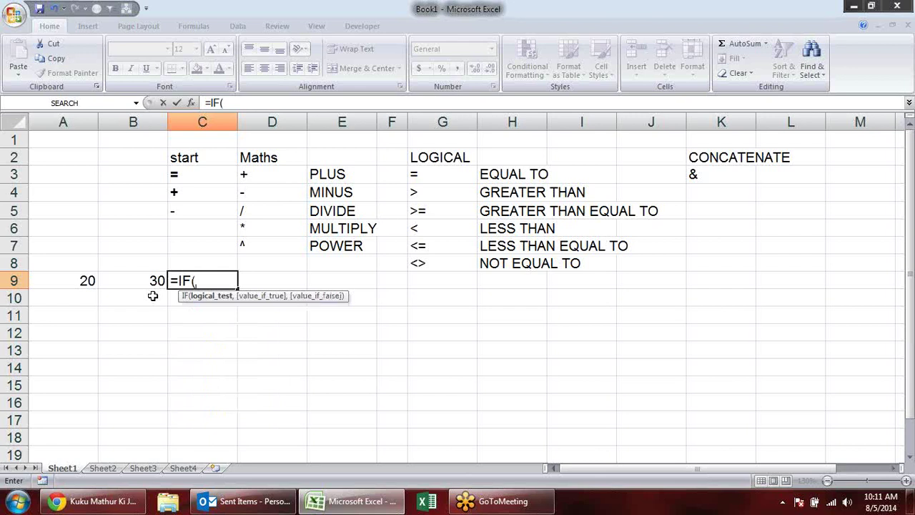
left_click(72, 283)
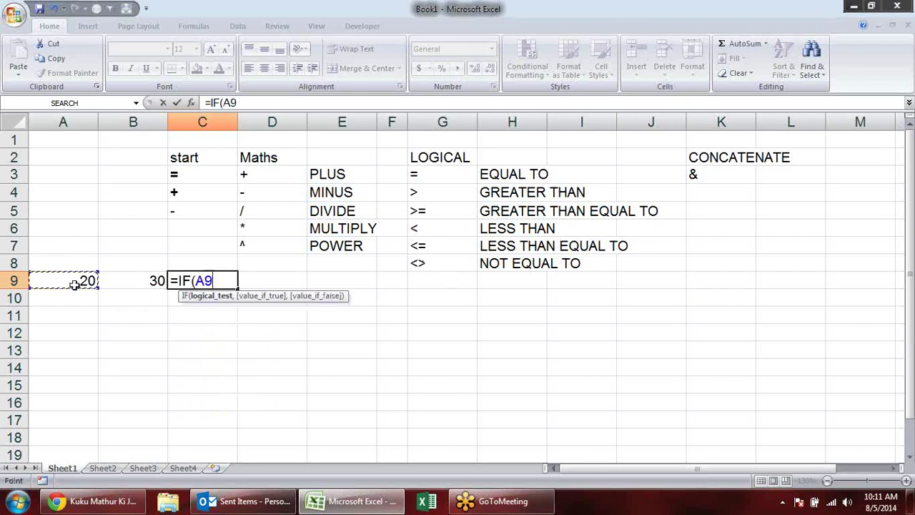
type("=")
left_click(156, 280)
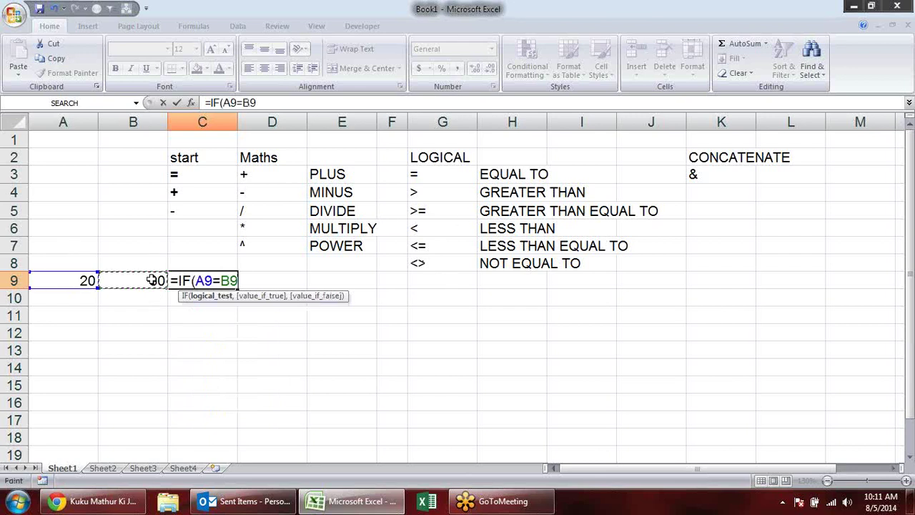
type(",")
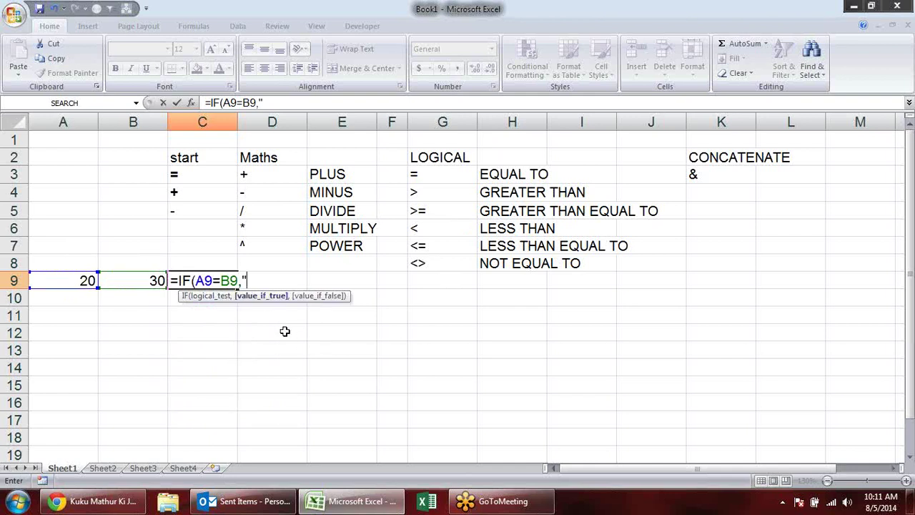
type("eQ")
key("BackSpace")
key("BackSpace")
type("E")
type("QUAL")
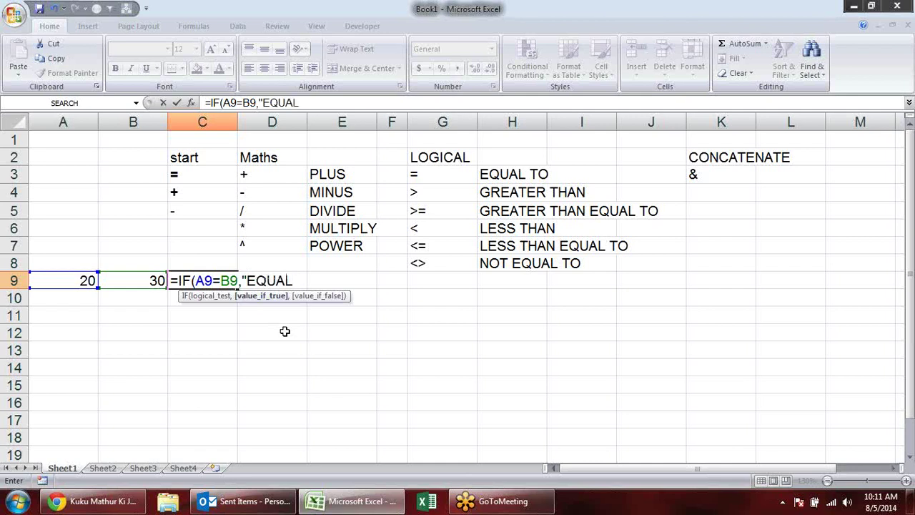
type("\",\"")
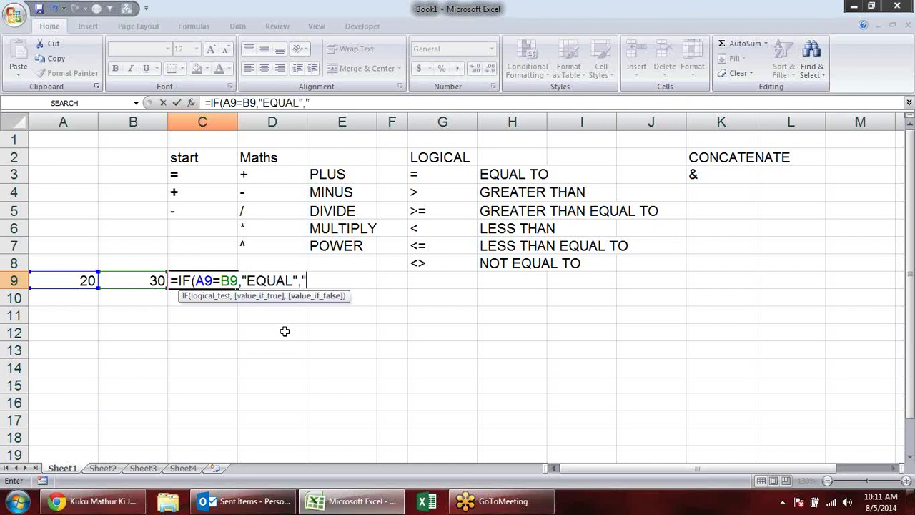
type("NOT E")
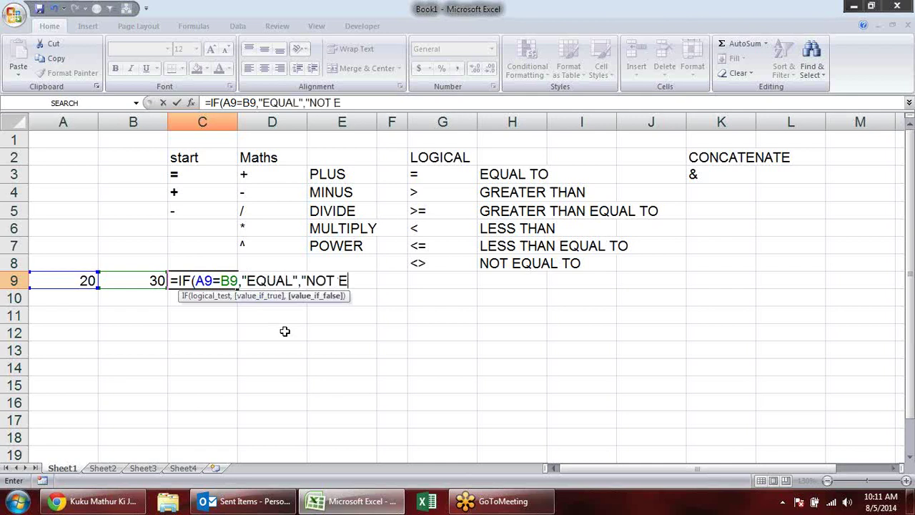
type("QUAL\")")
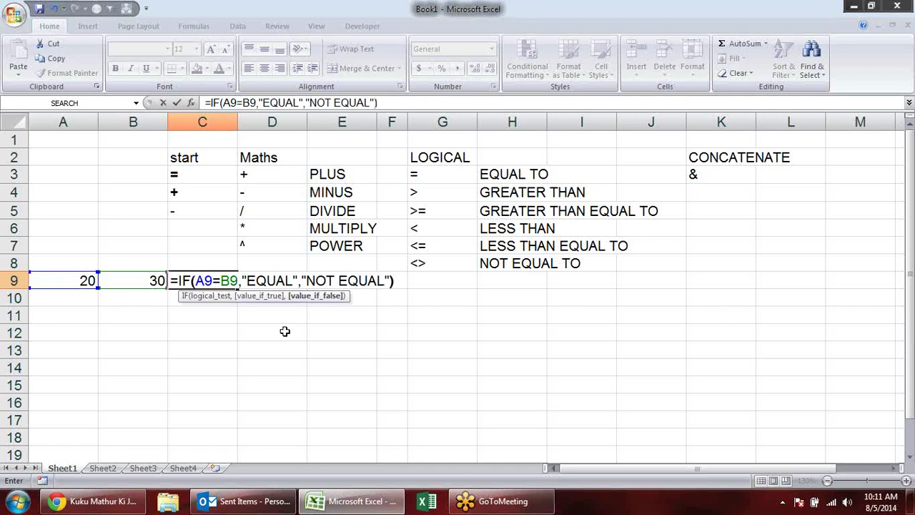
key("Return")
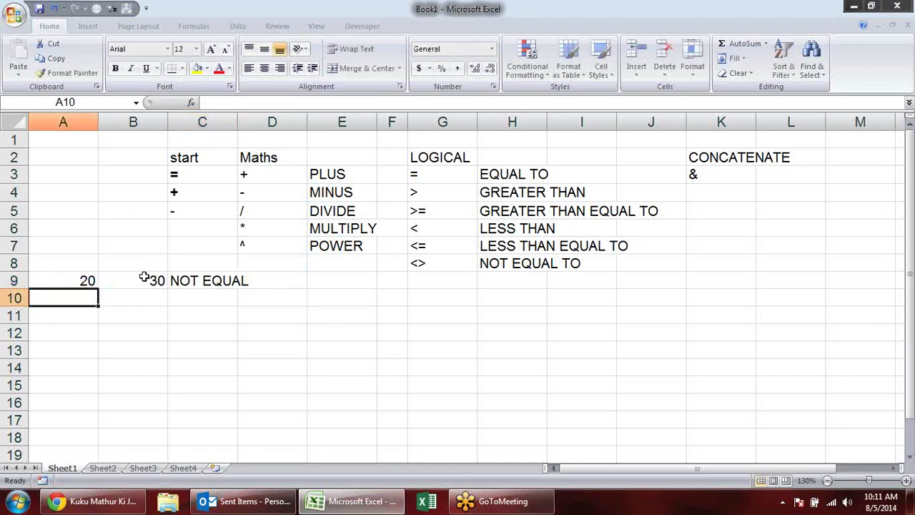
Change A9 to 30 so C9 shows EQUAL, reviewing each IF argument in the formula.
left_click(86, 281)
type("30")
key("Return")
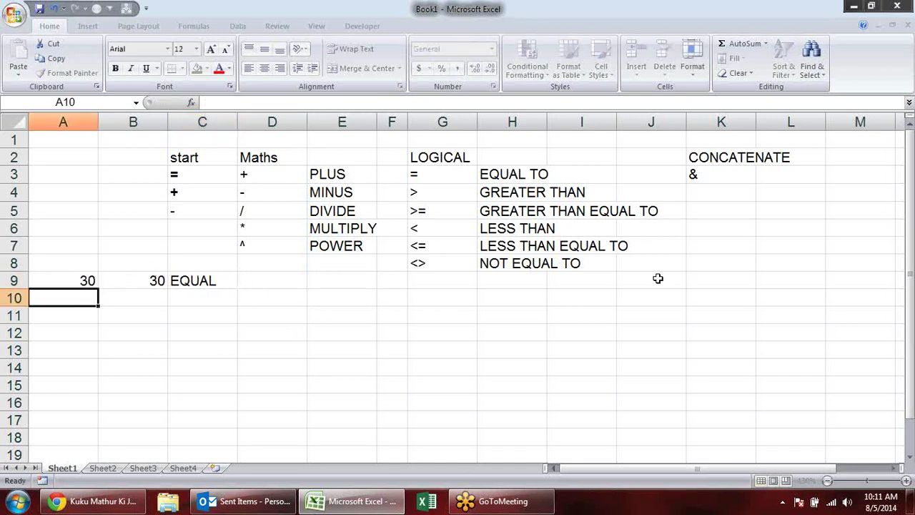
double_click(205, 280)
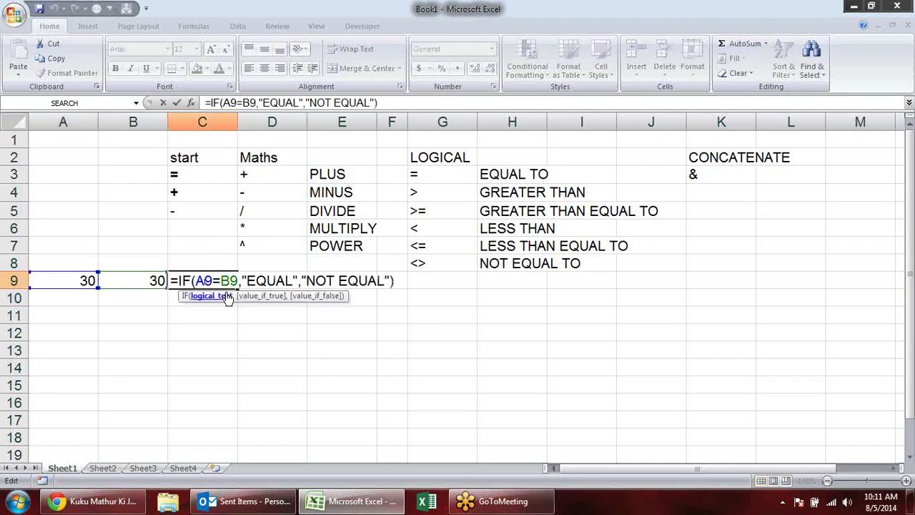
left_click(216, 296)
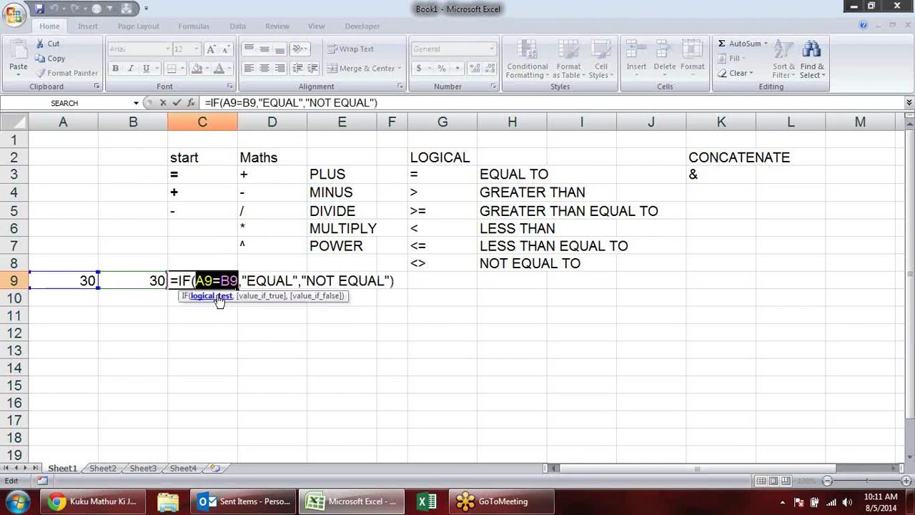
left_click(260, 296)
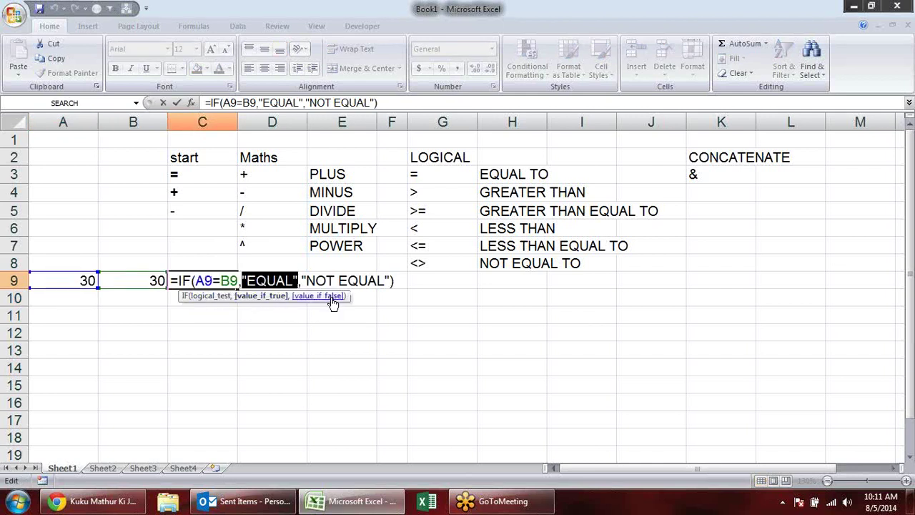
left_click(329, 296)
key("ctrl+Return")
left_click(218, 319)
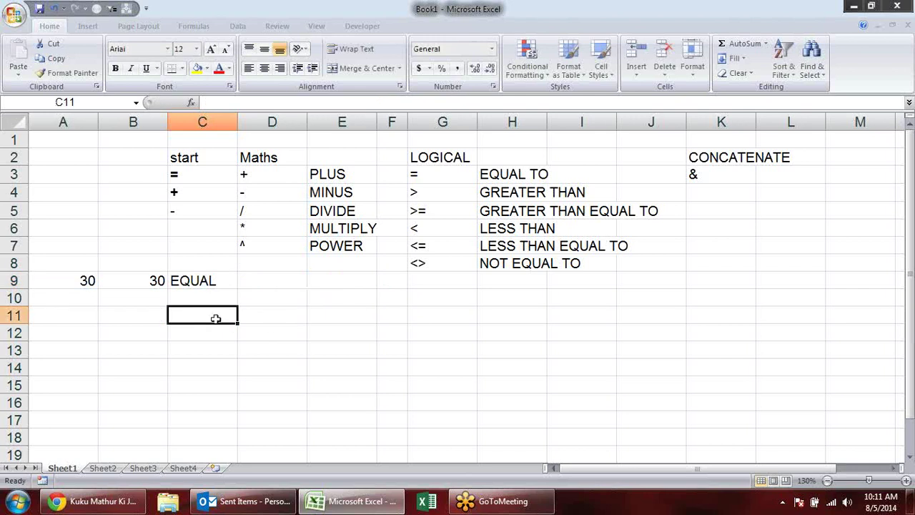
Build =VLOOKUP(12,J10:J15,1,TRUE) in C11 for an approximate match of 12.
type("=")
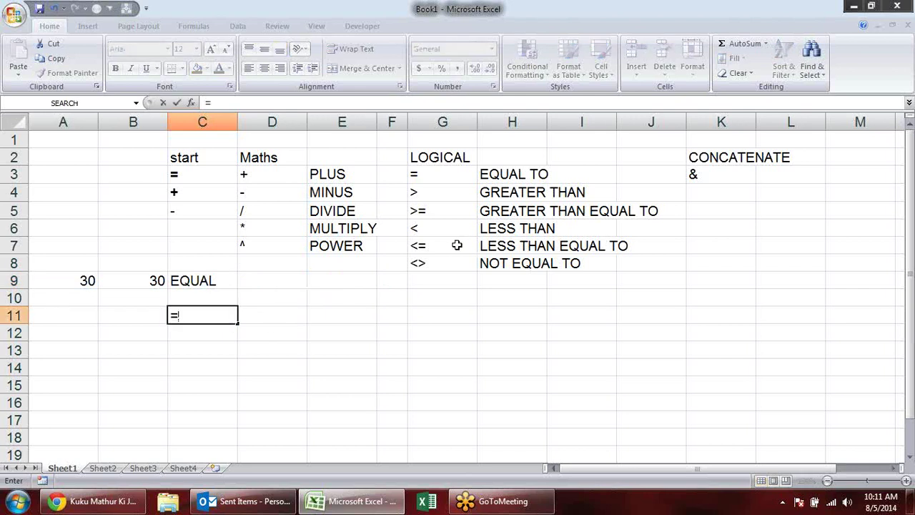
type("VL")
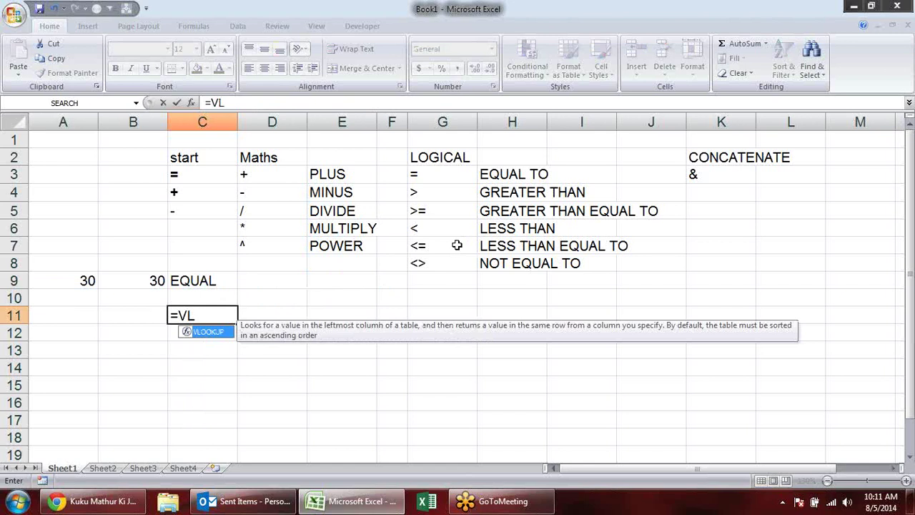
double_click(228, 333)
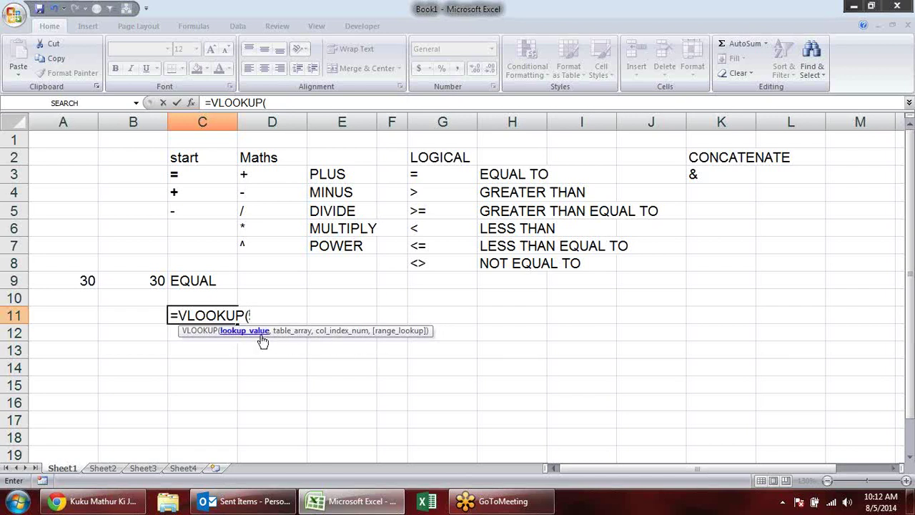
type("12")
type(",")
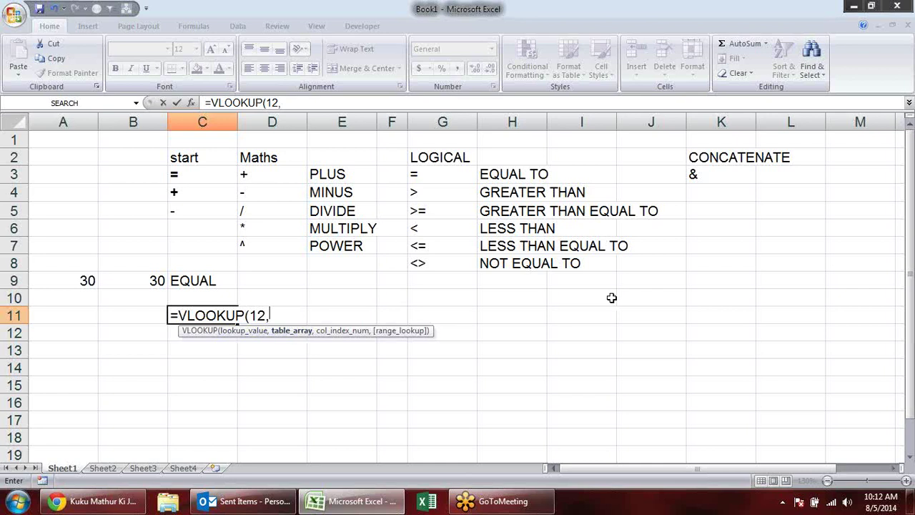
left_click_drag(619, 296, 673, 387)
type(",1")
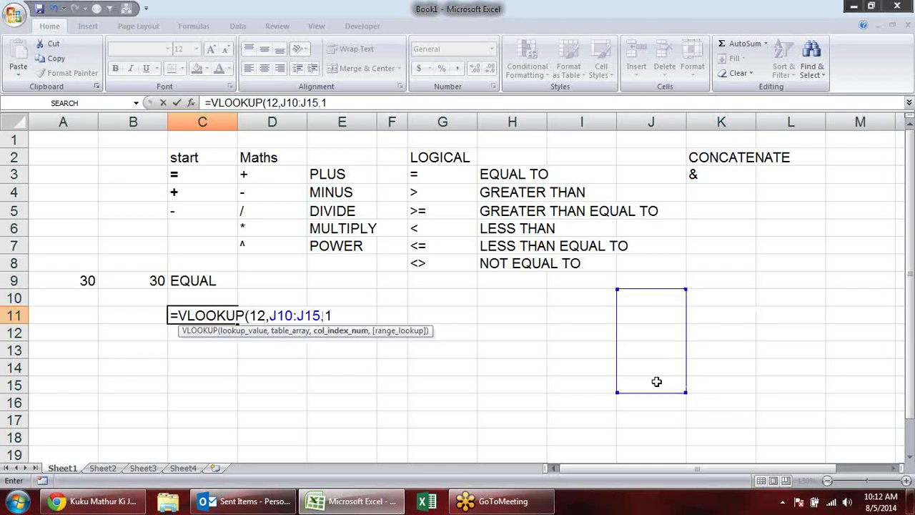
type(",")
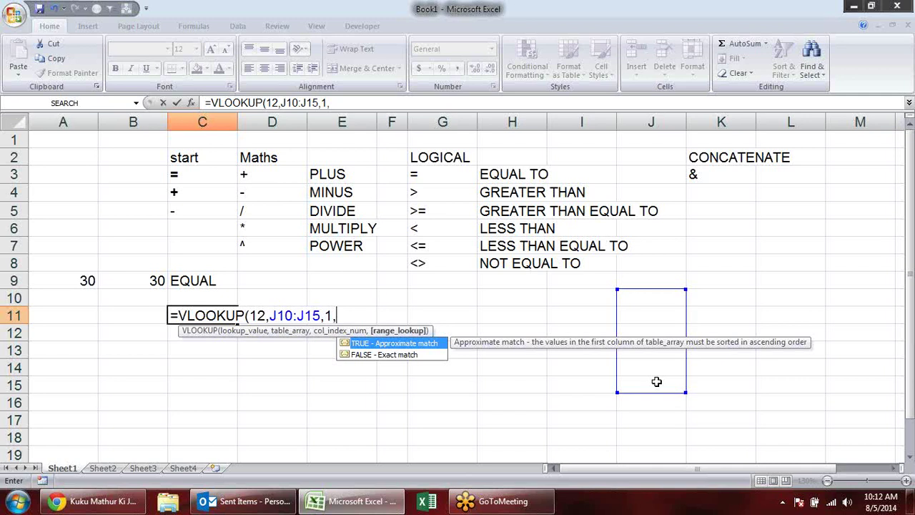
key("Tab")
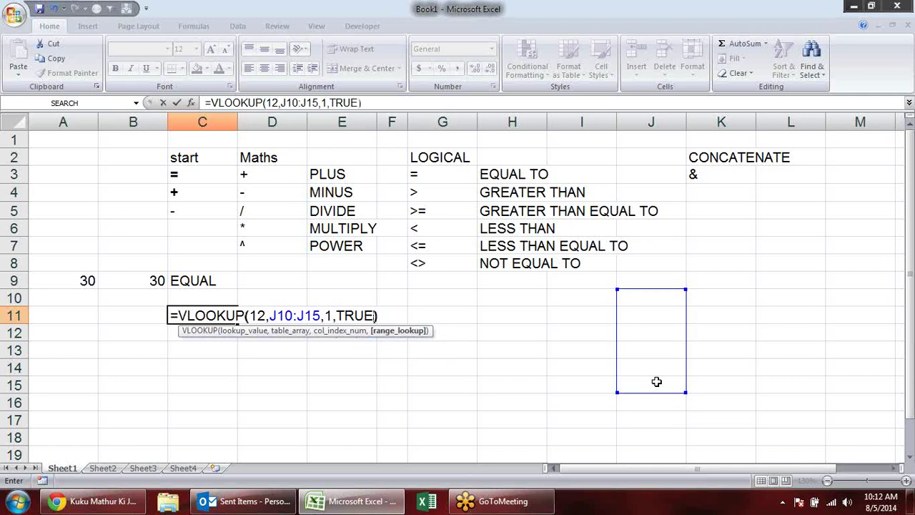
Walk through the VLOOKUP arguments 12, J10:J15, 1 and TRUE in the formula tooltip.
key("F2")
key("Left")
left_click(226, 331)
left_click(295, 332)
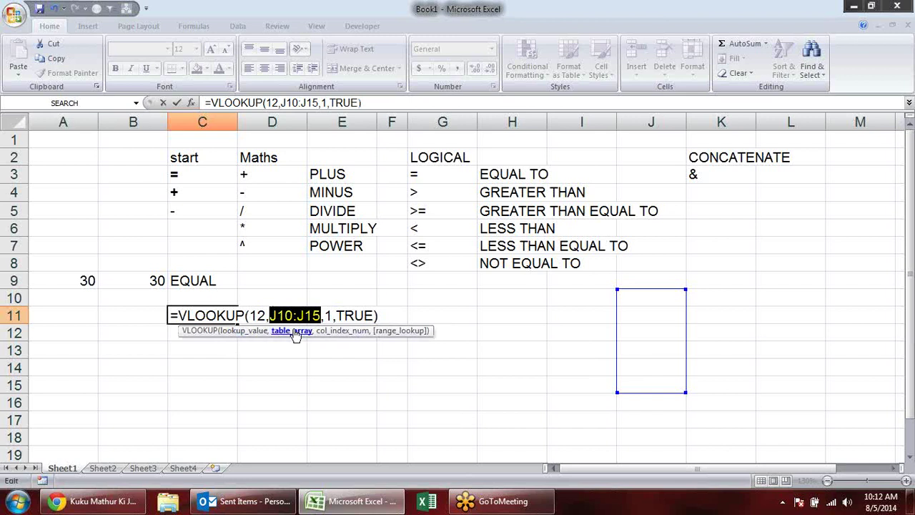
left_click(336, 331)
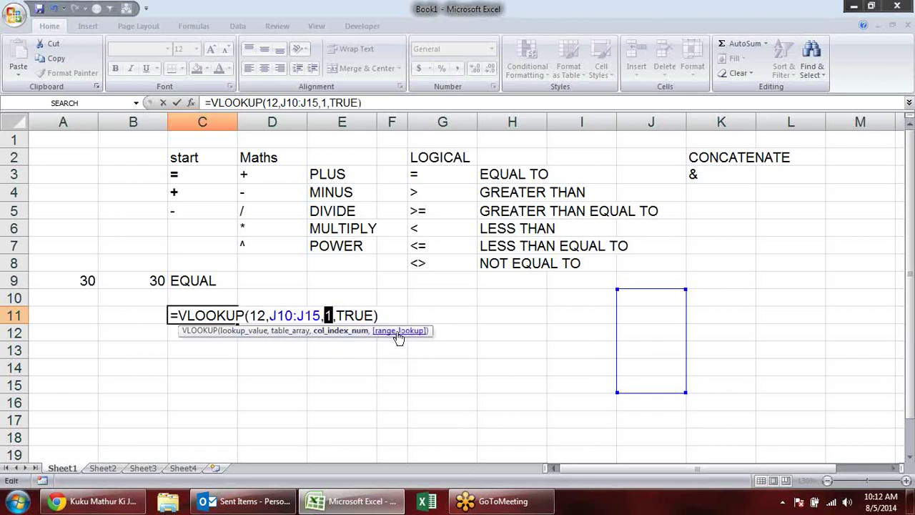
left_click(397, 332)
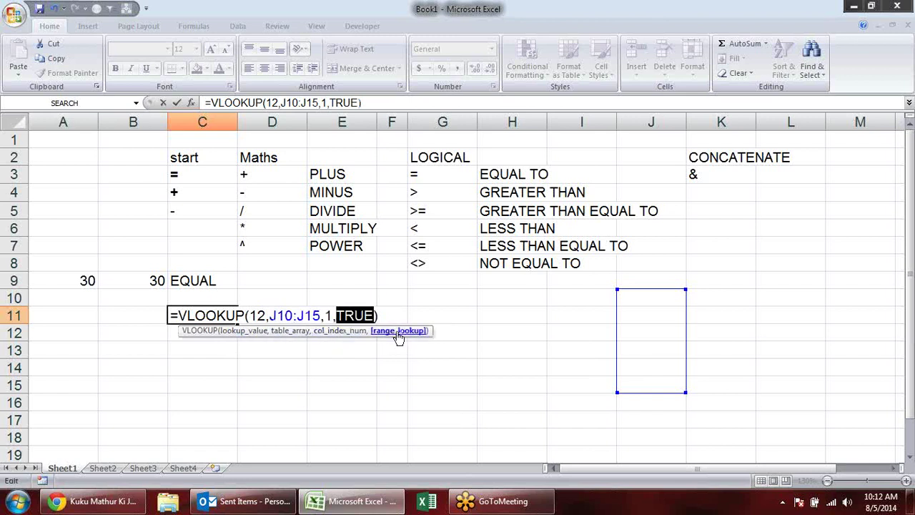
left_click(351, 331)
left_click(291, 331)
left_click(239, 331)
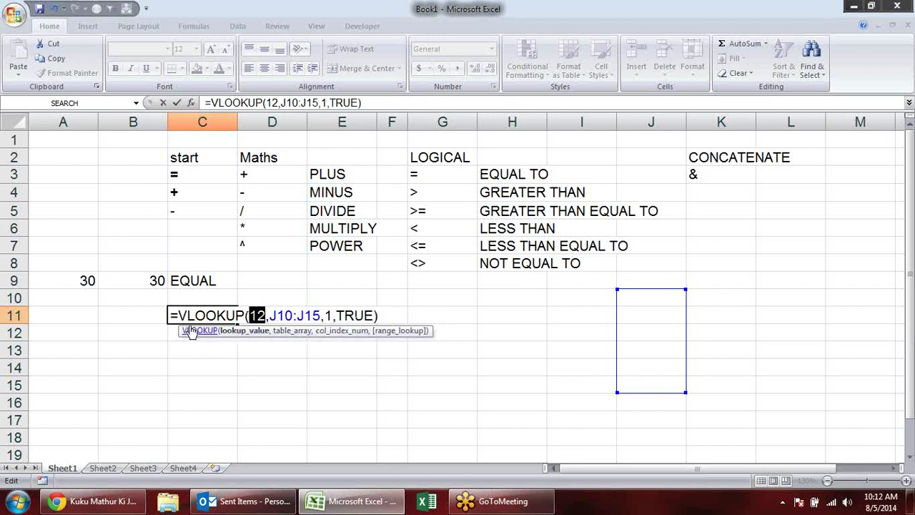
left_click(190, 104)
Review the Lookup_value 12, Table_array J10:J15 and Col_index_num 1 explanations.
left_click(351, 175)
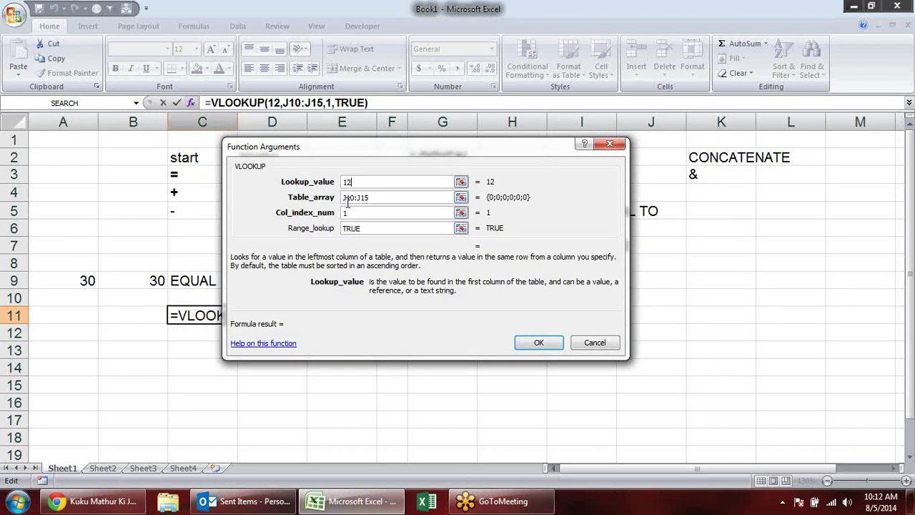
left_click(390, 199)
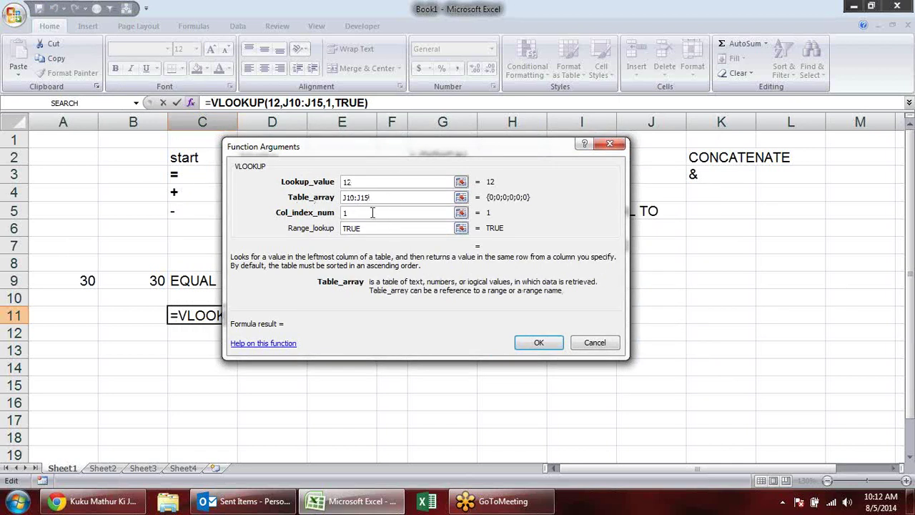
left_click(371, 212)
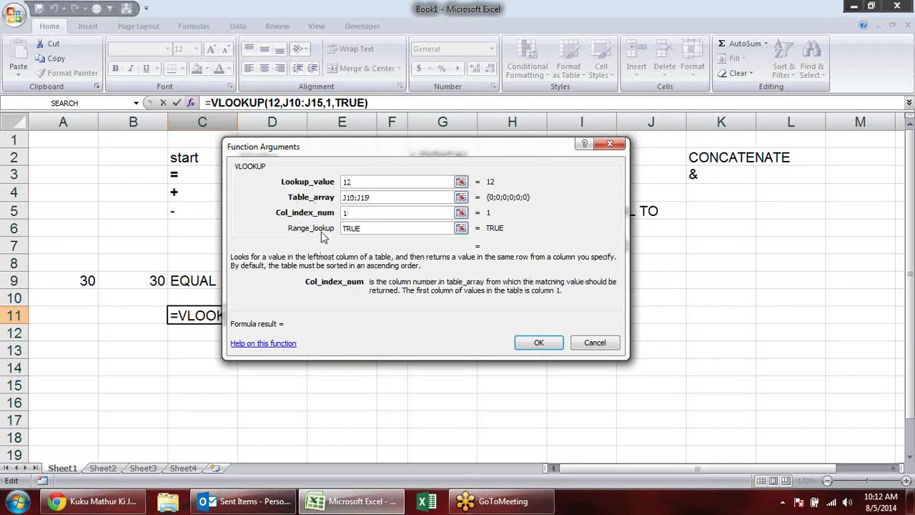
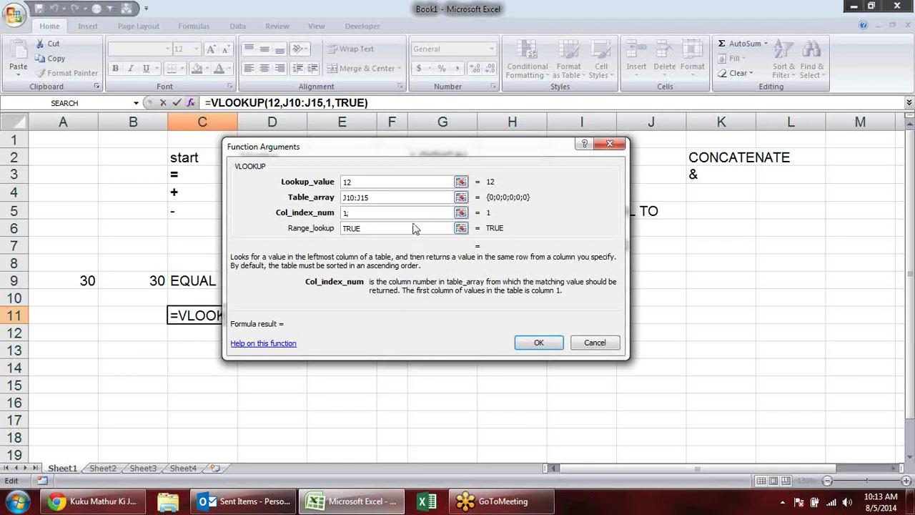
Read the Range_lookup help, then cancel the VLOOKUP so C11 stays empty.
left_click(414, 231)
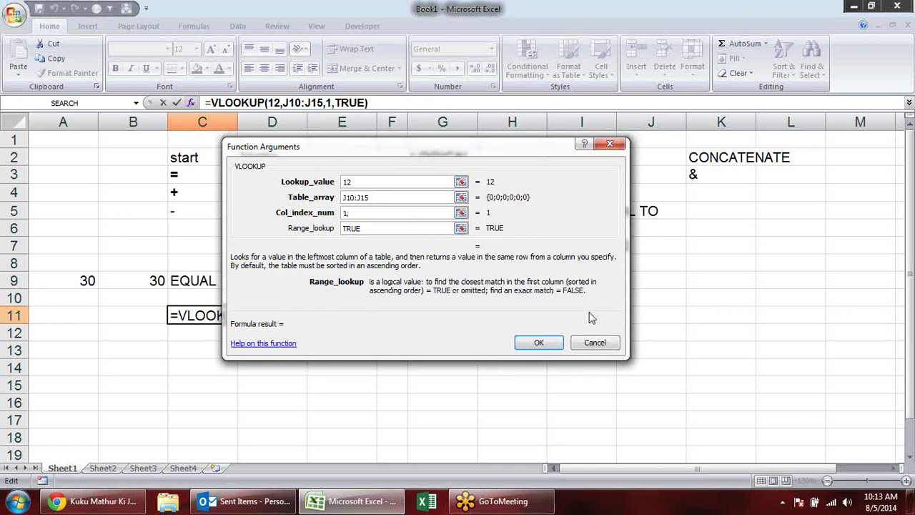
left_click(594, 344)
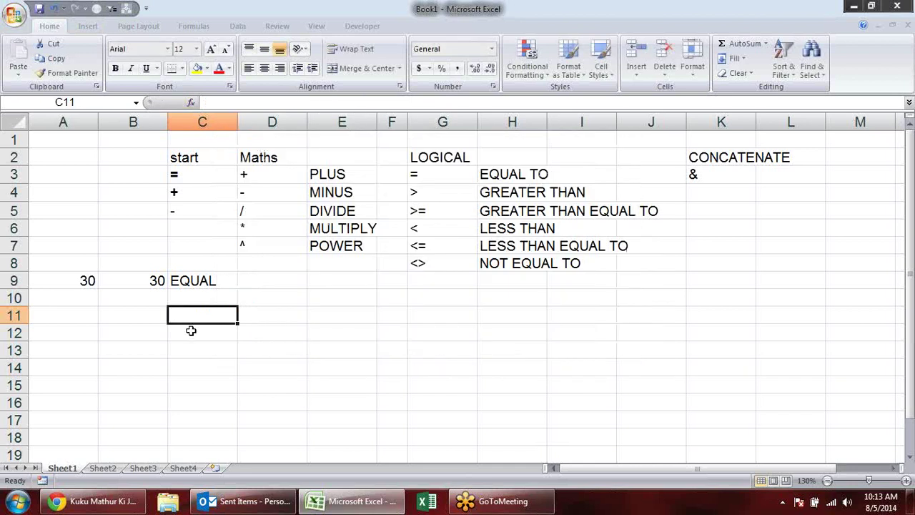
Confirm C9's IF formula still returns EQUAL, then clear the 30, 30 and EQUAL test values in A9:C10.
double_click(182, 280)
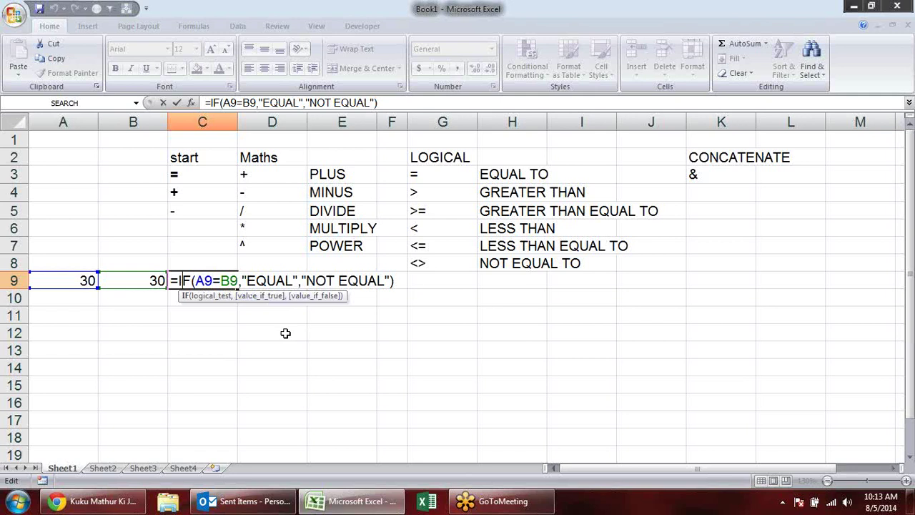
key("ctrl+Return")
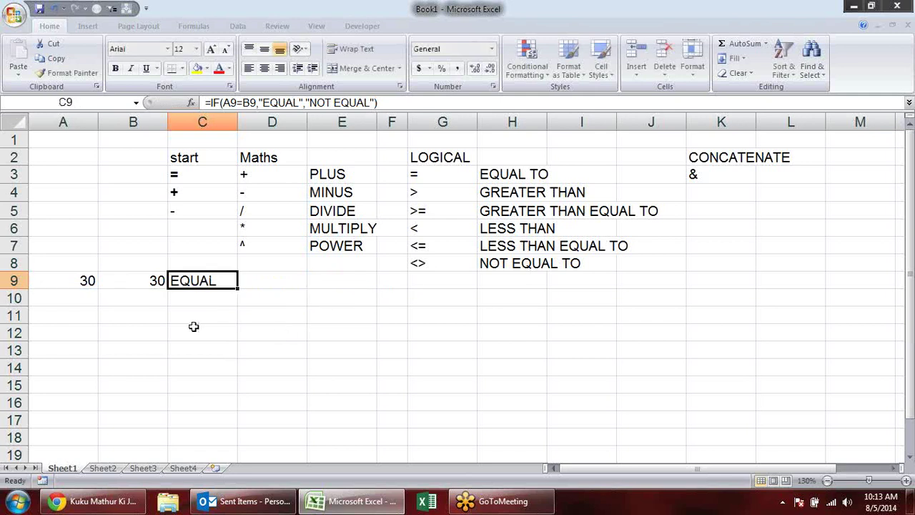
left_click(184, 313)
left_click(193, 296)
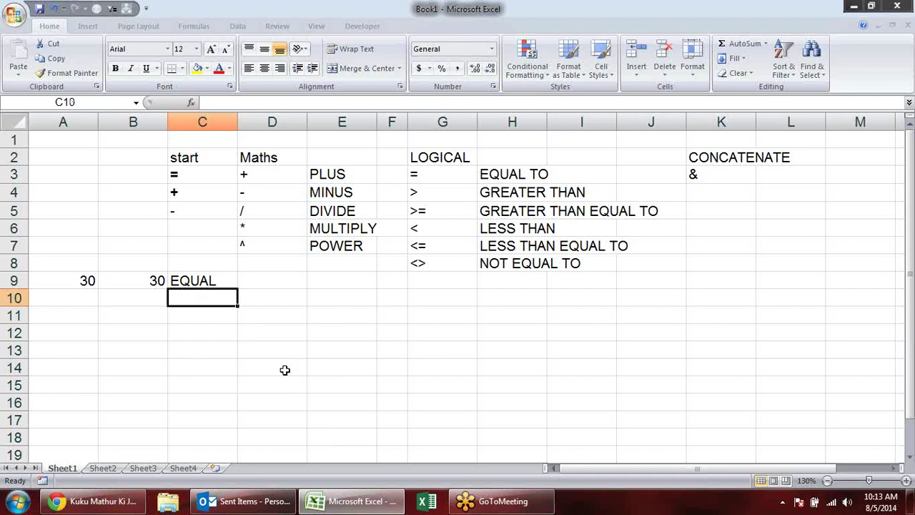
left_click_drag(63, 286, 197, 292)
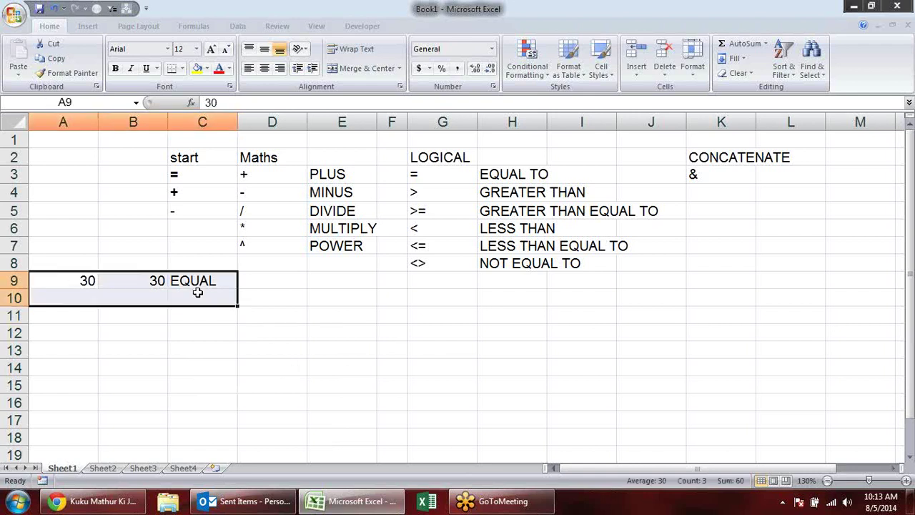
key("Delete")
left_click(354, 264)
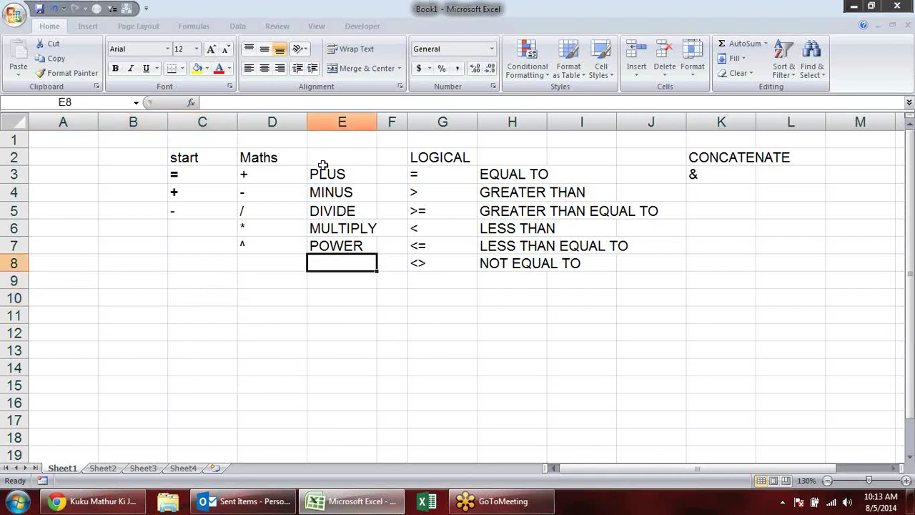
Look through the Logical functions list on the Formulas tab.
left_click(191, 27)
left_click(100, 296)
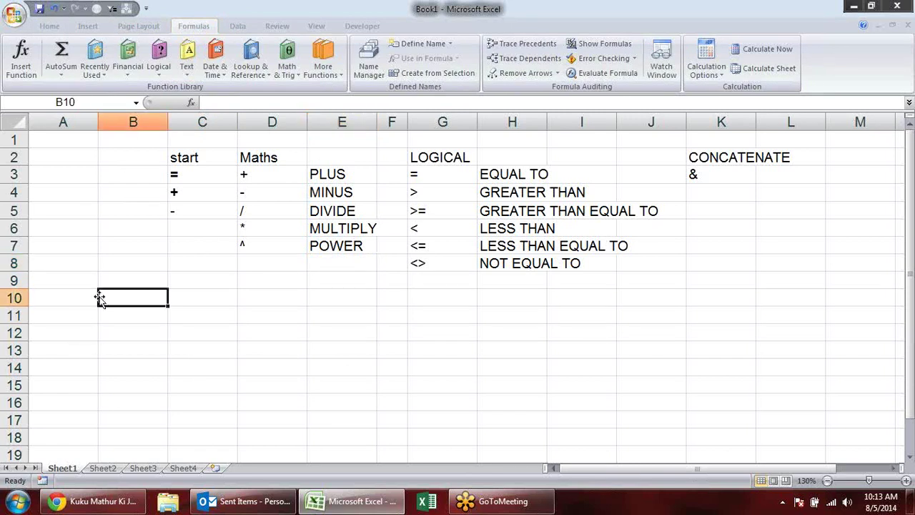
left_click(159, 68)
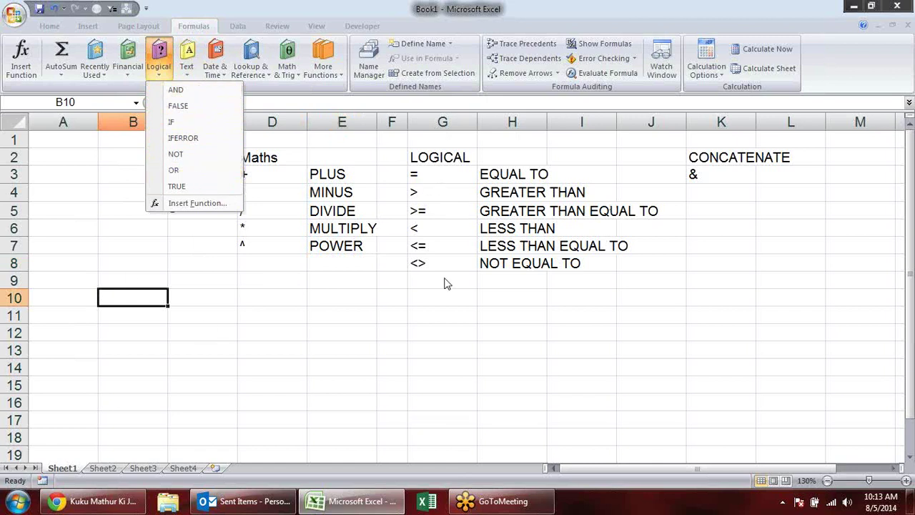
left_click(248, 324)
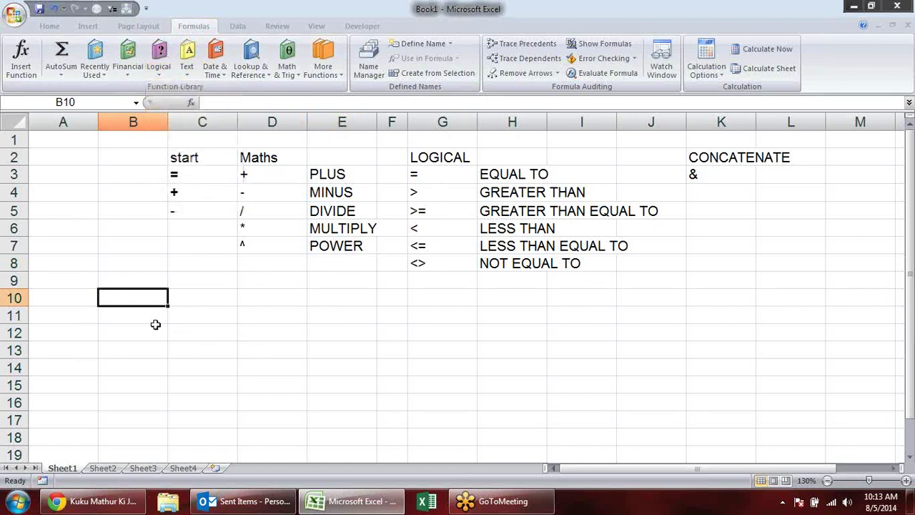
left_click(55, 290)
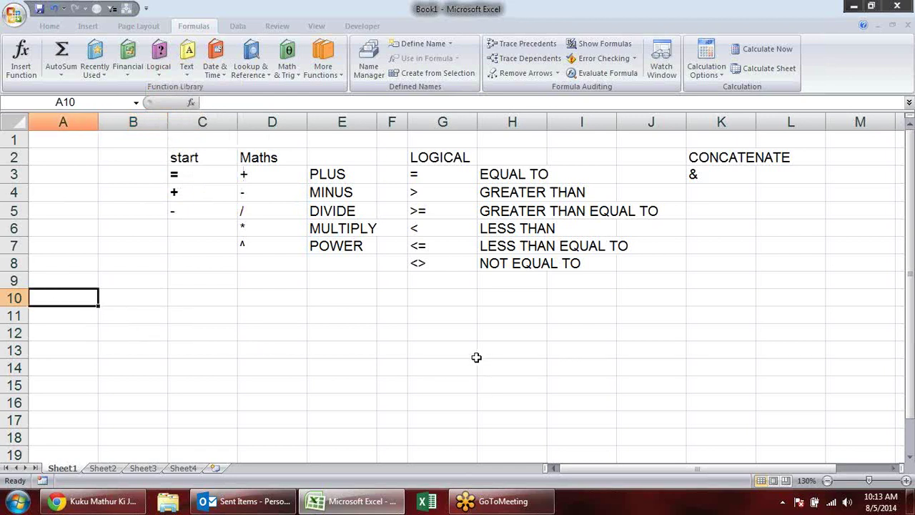
Enter a Name header in A10 and a first name in A11, filling names down to row 15.
type("AME")
key("BackSpace")
key("BackSpace")
key("BackSpace")
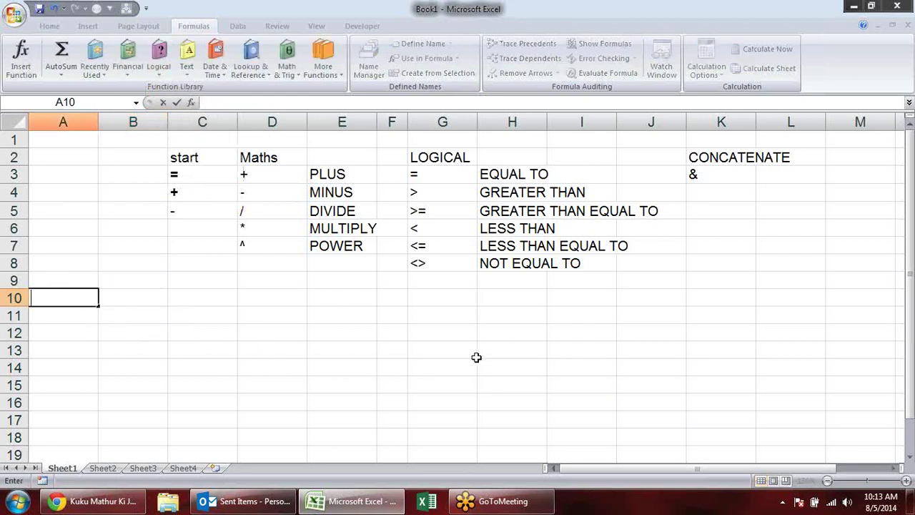
type("nAME\\")
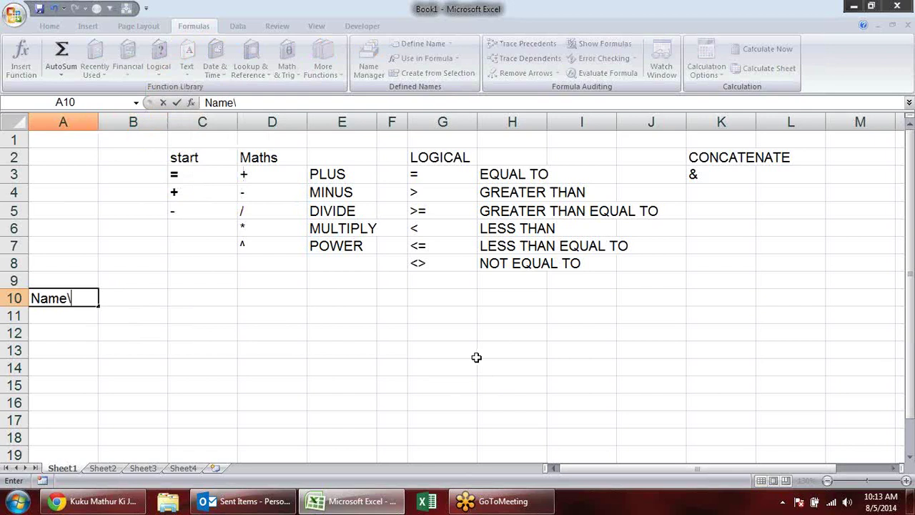
key("Return")
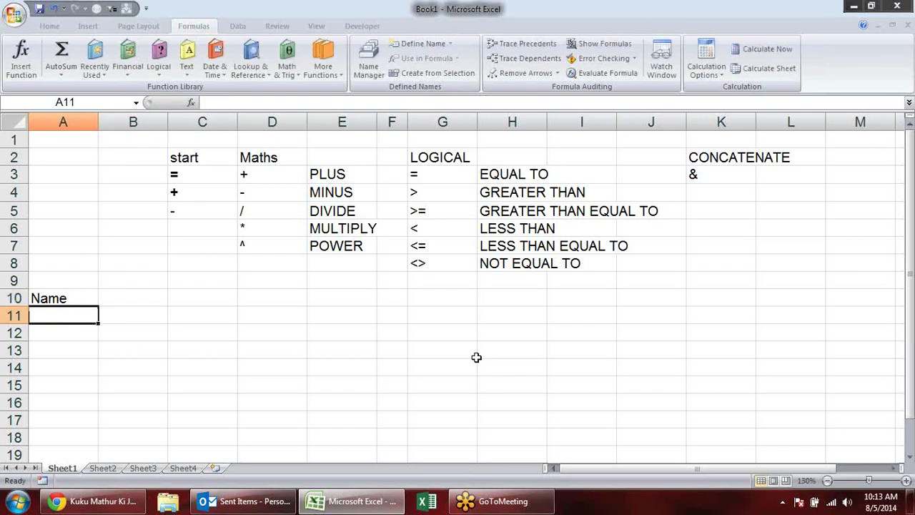
type("sandeep")
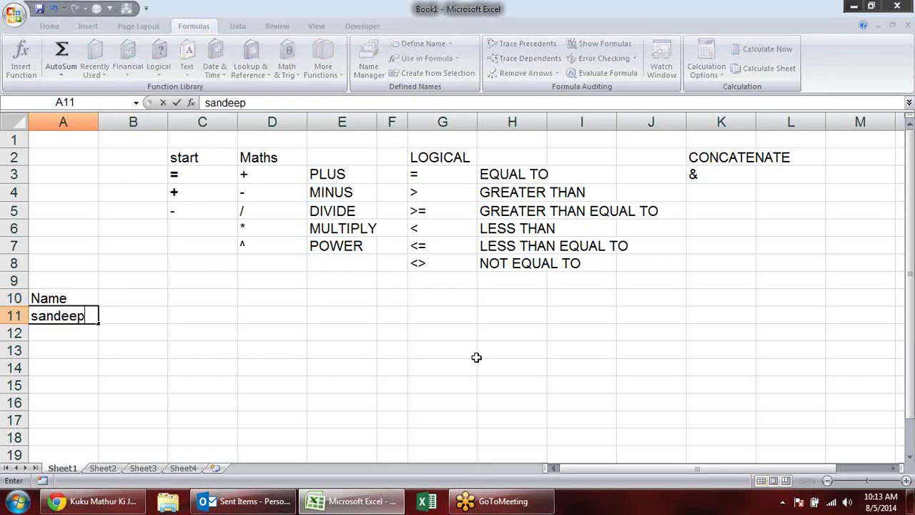
key("Return")
left_click(77, 321)
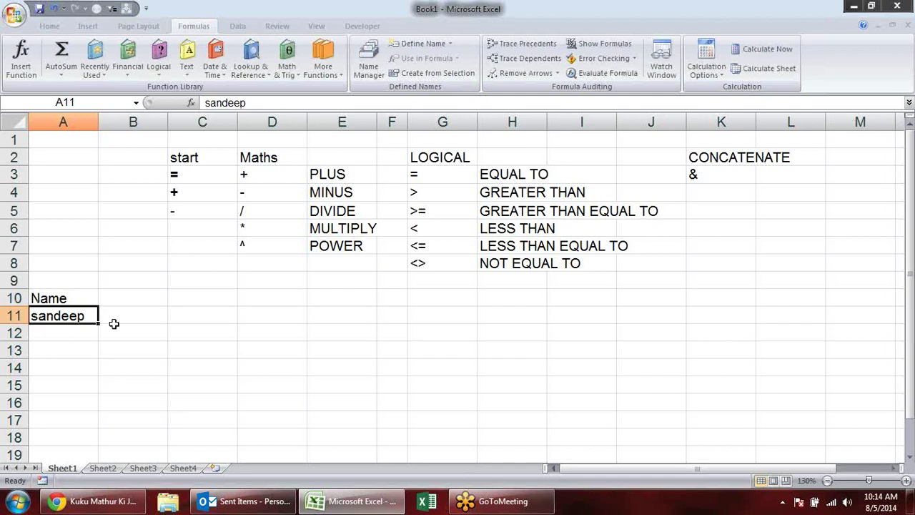
left_click_drag(98, 322, 98, 395)
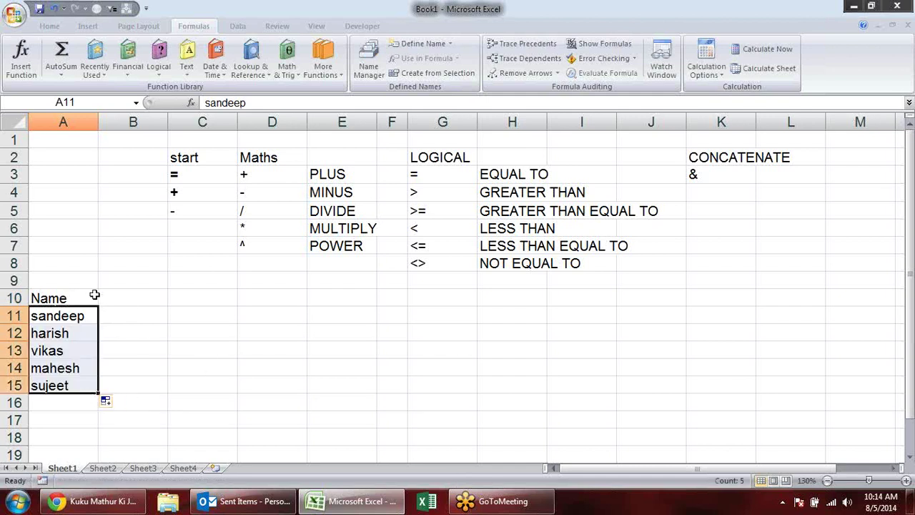
Add the R1 header in B10, extend it to R2 and R3, and select B11:D15.
left_click(118, 299)
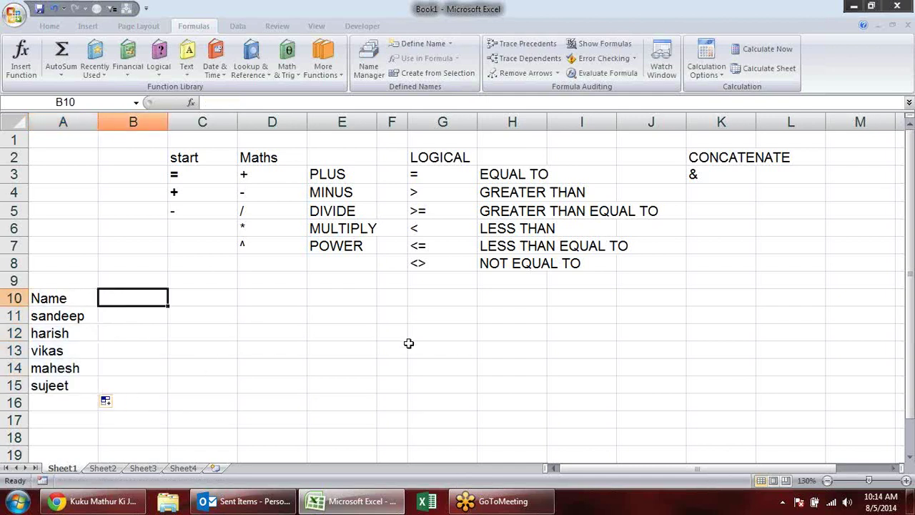
type("R1")
key("Return")
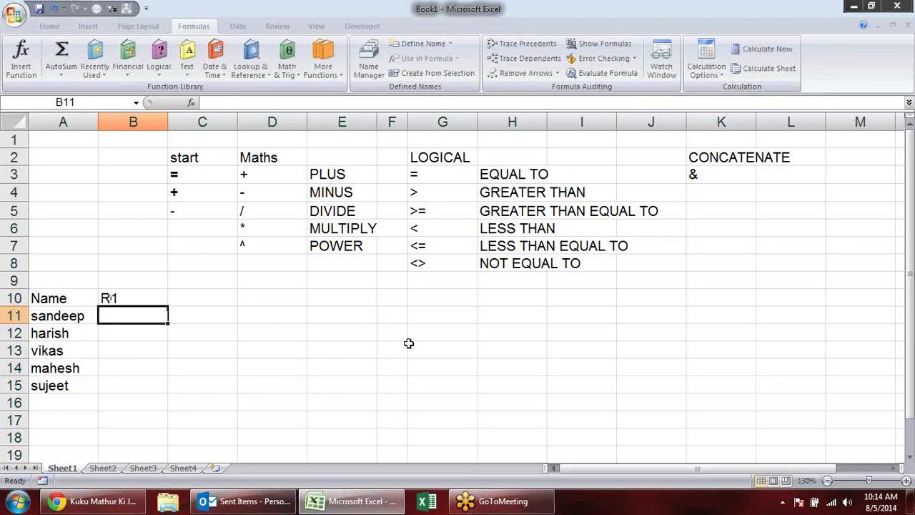
left_click(155, 295)
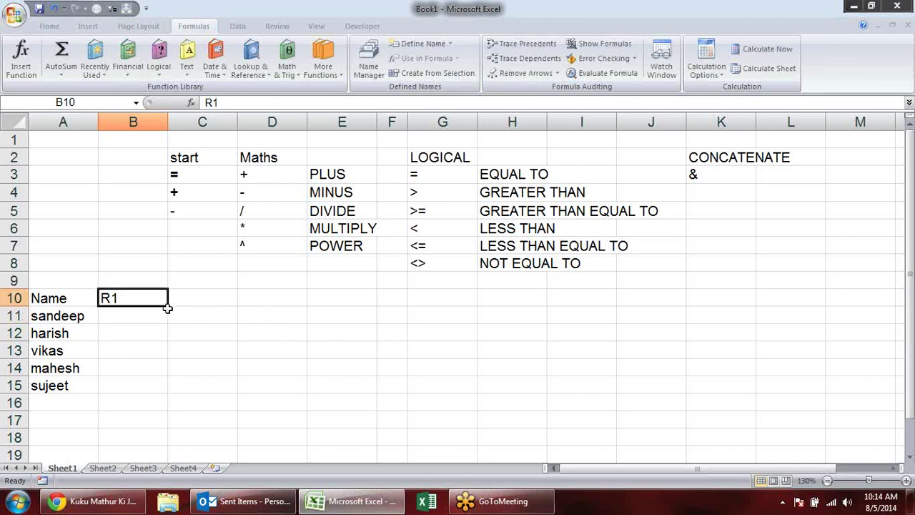
left_click_drag(168, 304, 286, 304)
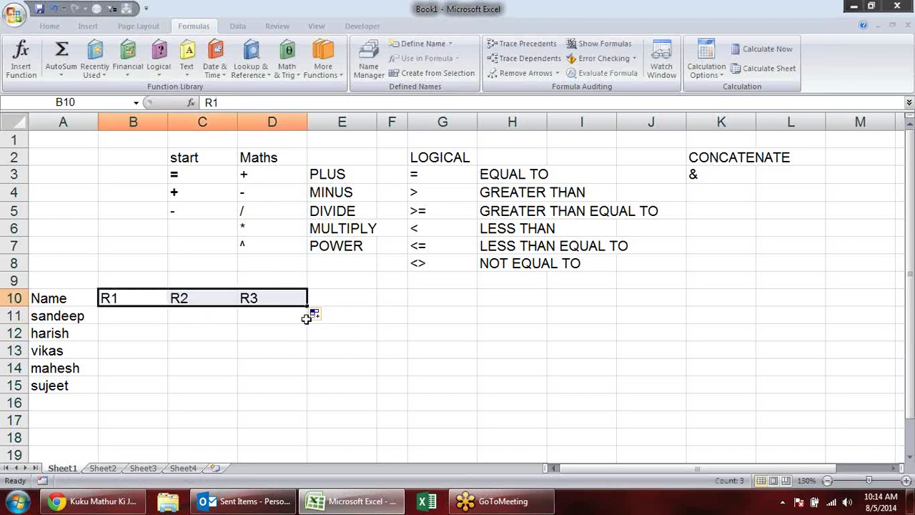
left_click_drag(138, 320, 273, 389)
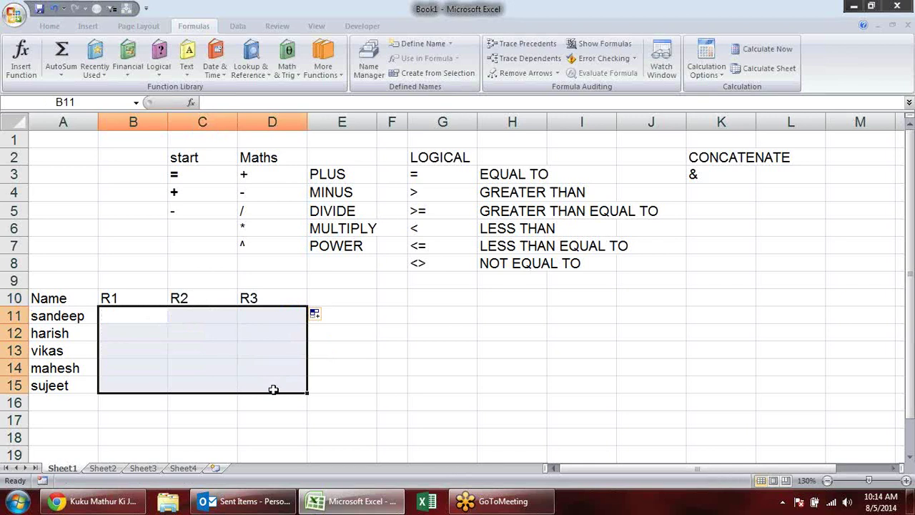
Fill B11:D15 with Y in one go and change C11 to N.
type("Y")
key("ctrl+Return")
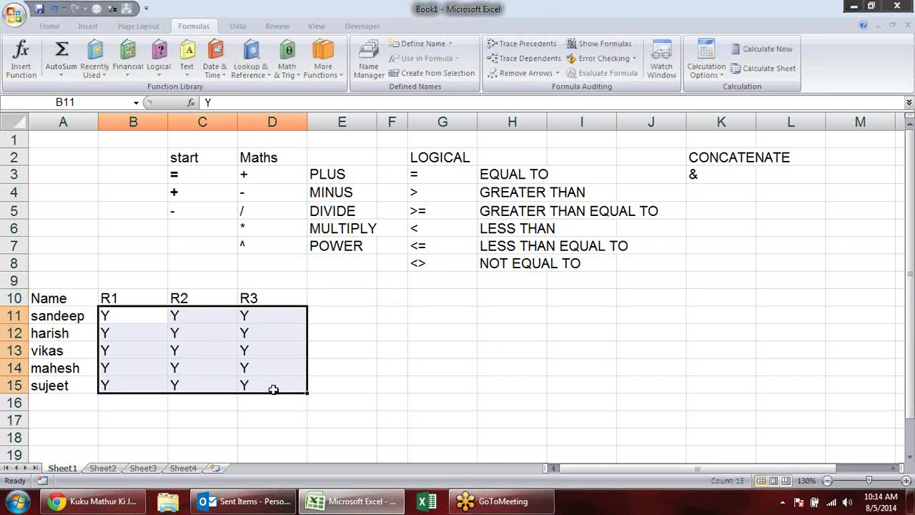
left_click(273, 389)
left_click(178, 313)
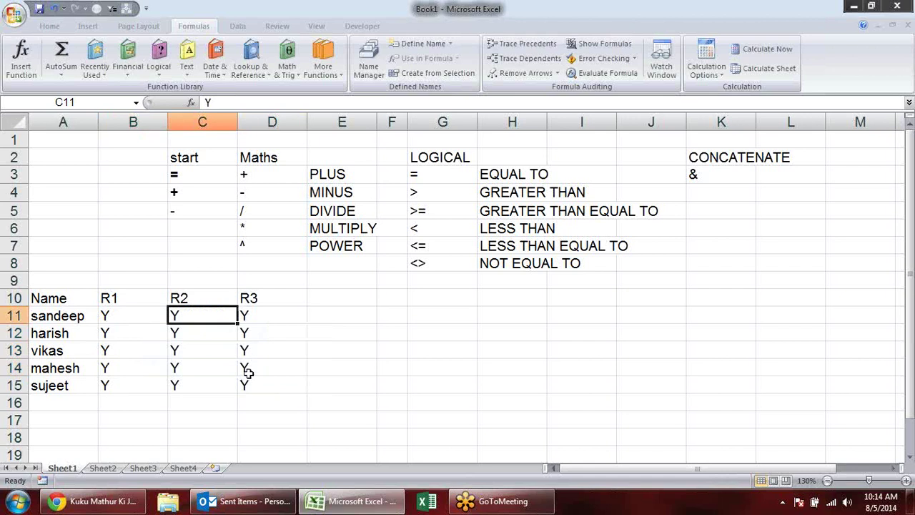
type("n")
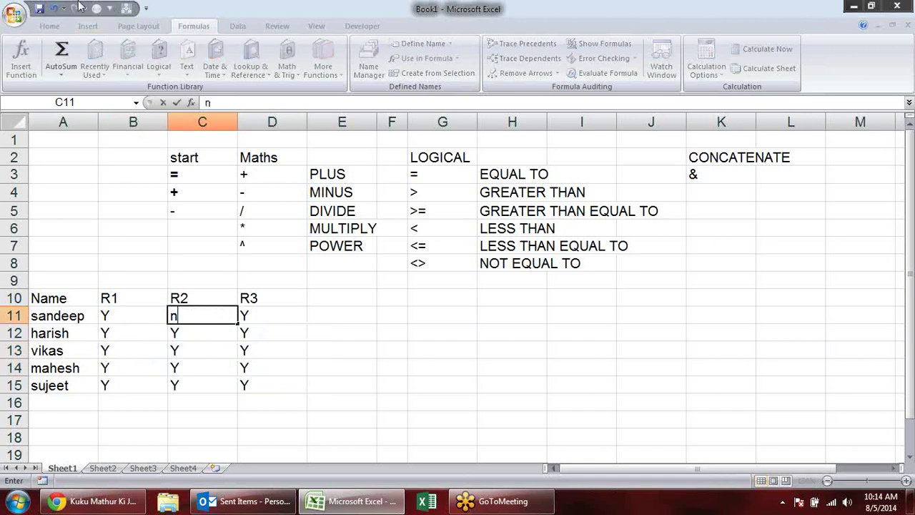
key("BackSpace")
type("N")
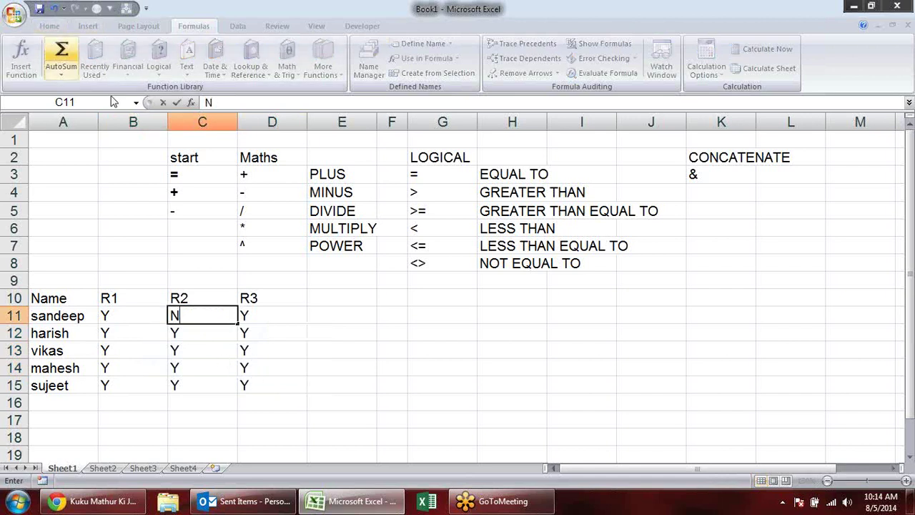
Set B12, D13, C13, B13, C14 and B15 to N.
left_click(148, 336)
type("N")
left_click(245, 349)
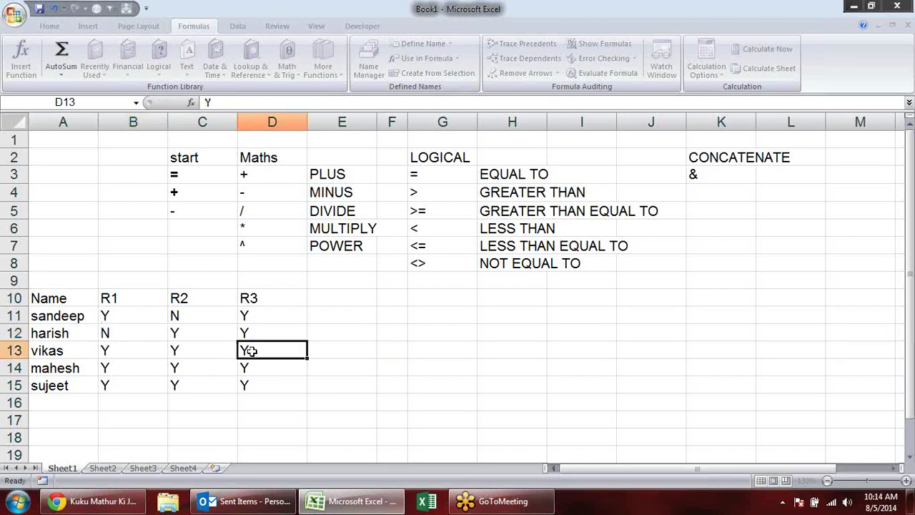
type("N")
left_click(189, 354)
type("N")
left_click(139, 350)
type("N")
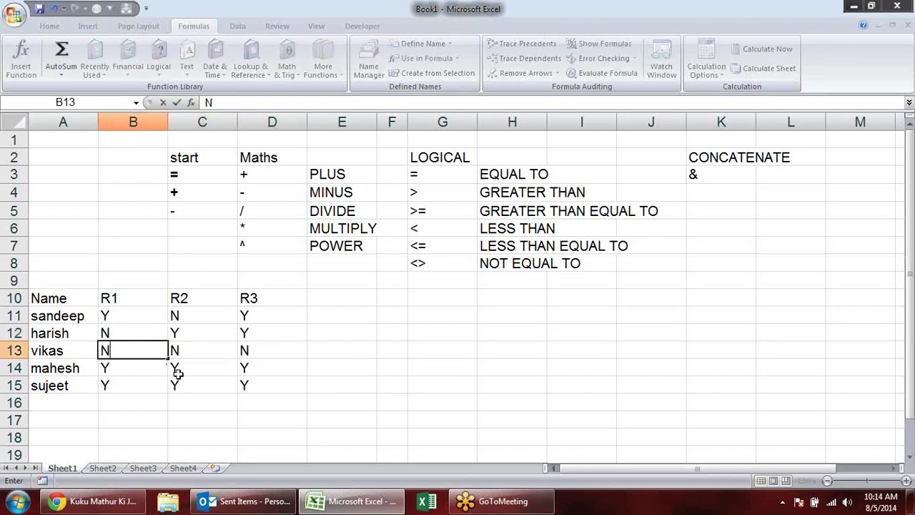
left_click(183, 372)
type("N")
left_click(137, 391)
type("N")
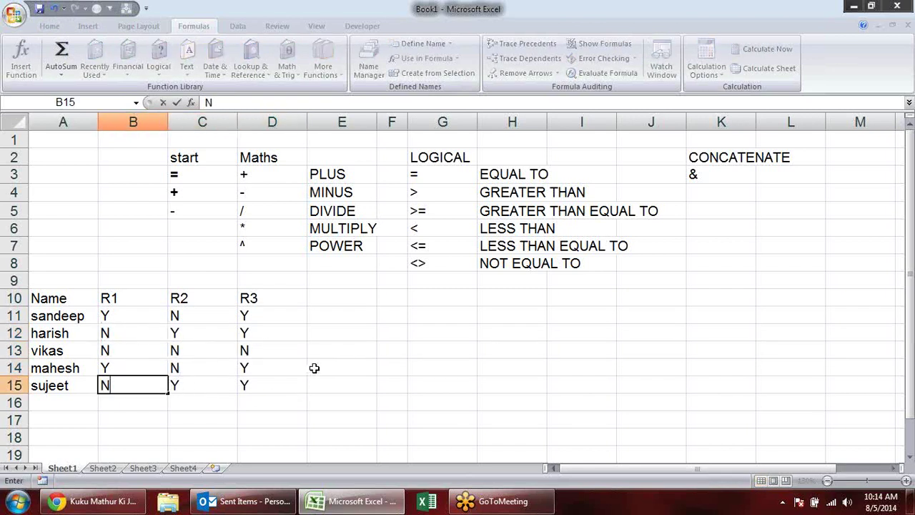
left_click(319, 356)
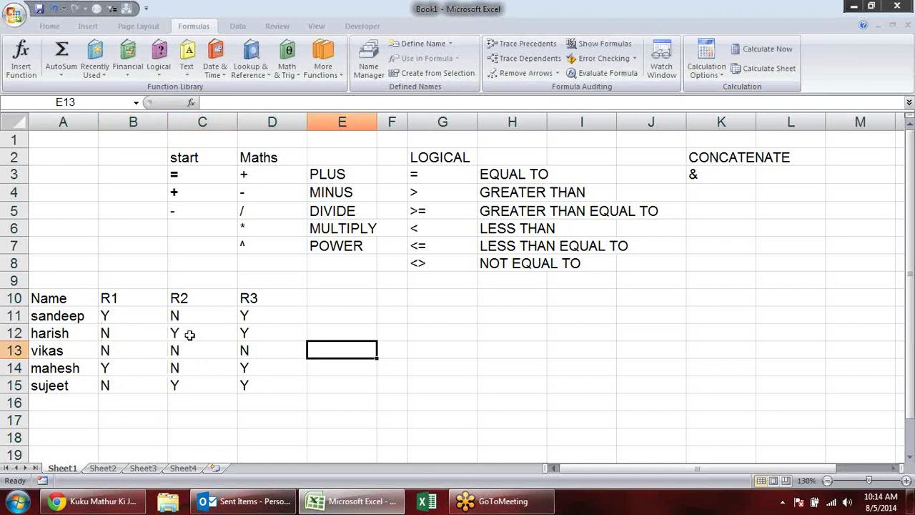
Change B15 back to Y and check the row 15 values in B15, C15 and D15.
left_click(144, 384)
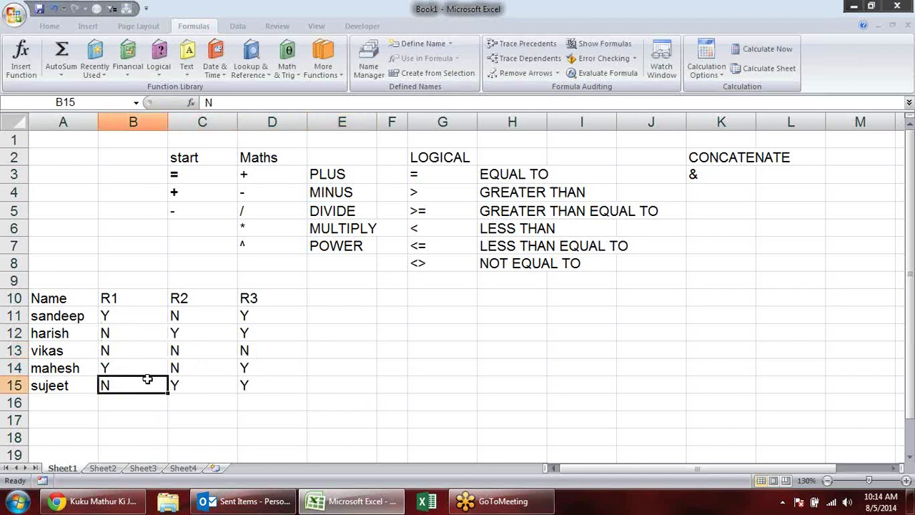
type("Y")
key("Return")
left_click(317, 389)
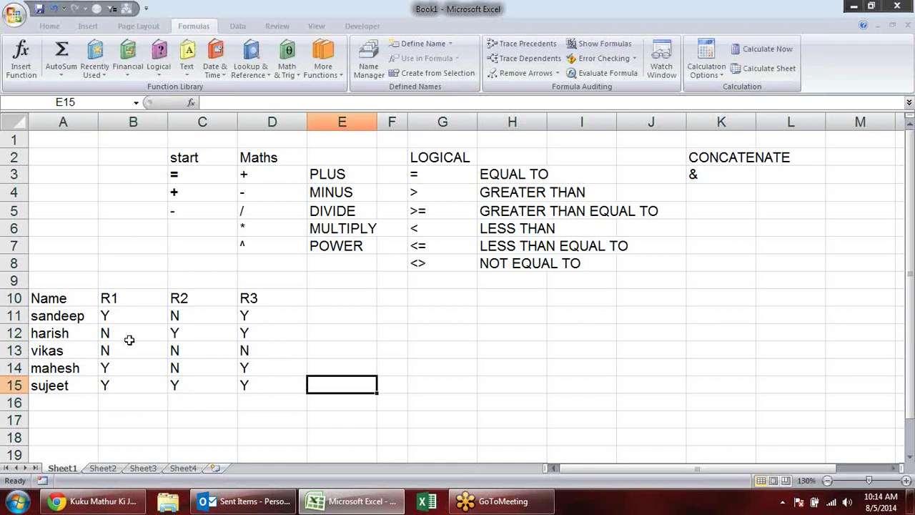
left_click(129, 386)
left_click(179, 388)
left_click(259, 386)
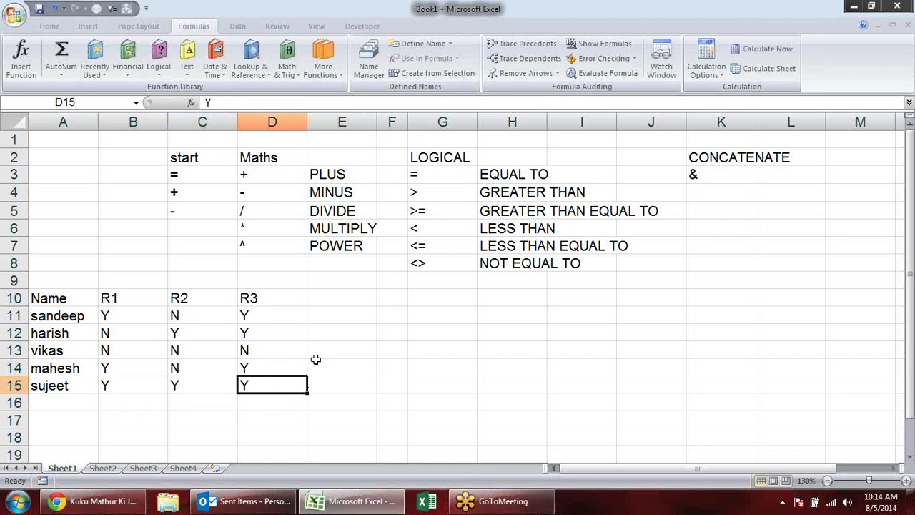
left_click(321, 303)
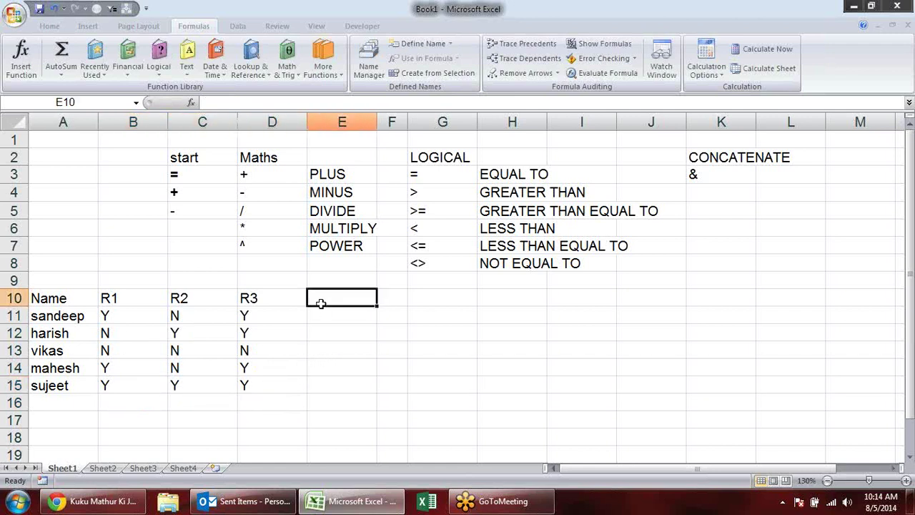
Enter the heading RESULT in E10.
type("REQ")
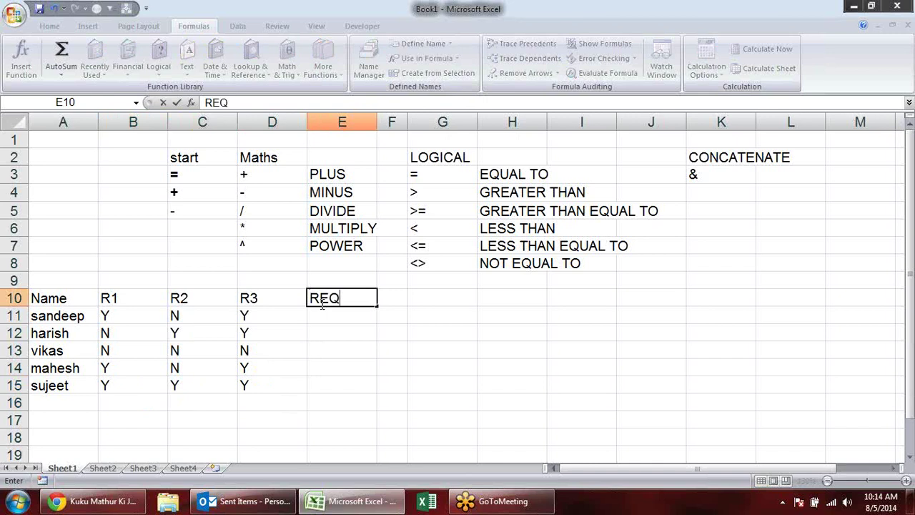
key("BackSpace")
type("SULT")
key("Return")
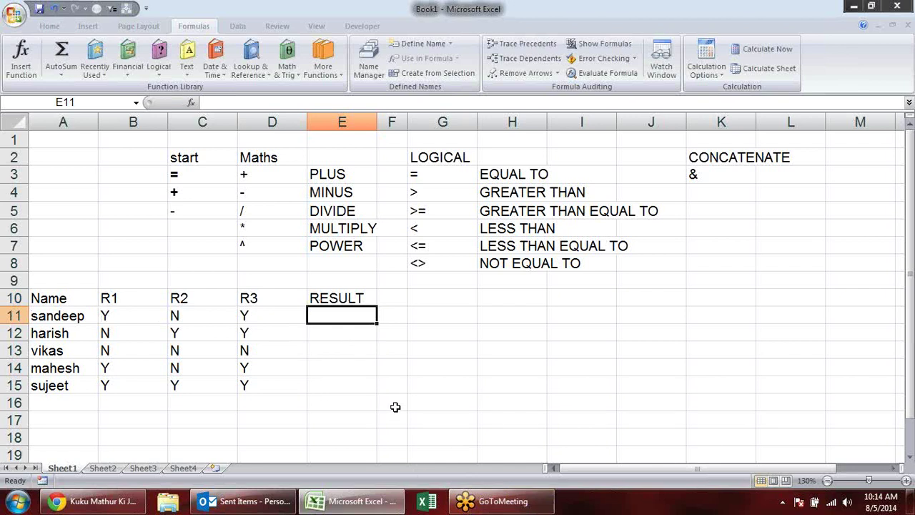
Begin E11's formula as =IF(B11="Y",IF(C11="Y",IF( with nested conditions.
type("=")
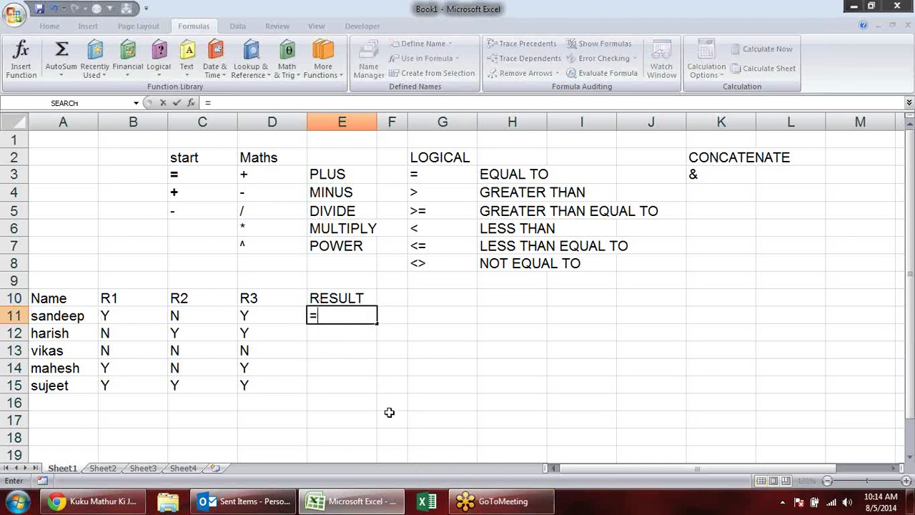
type("IF(")
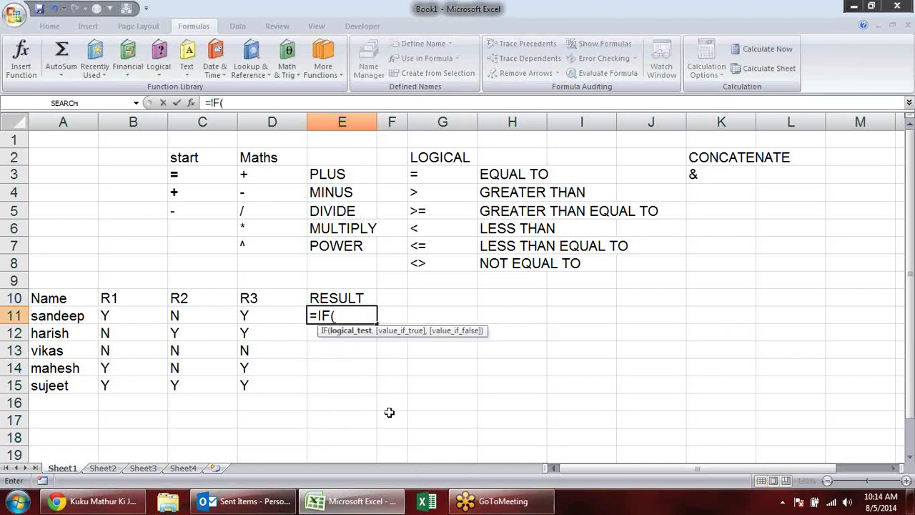
left_click(143, 323)
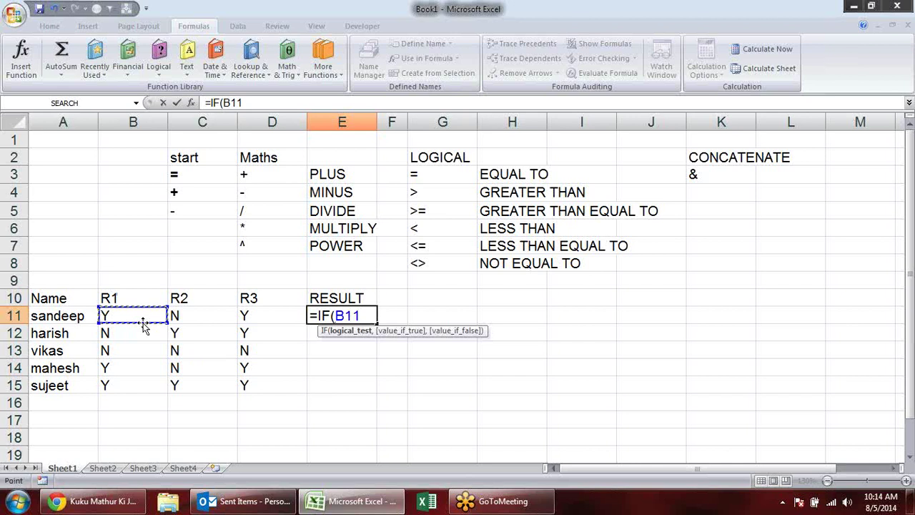
type("=\"Y\"")
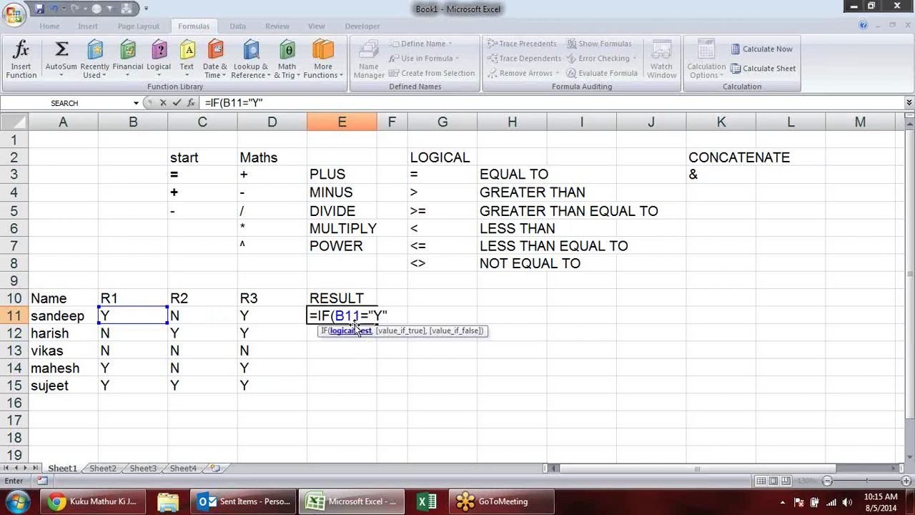
type(",")
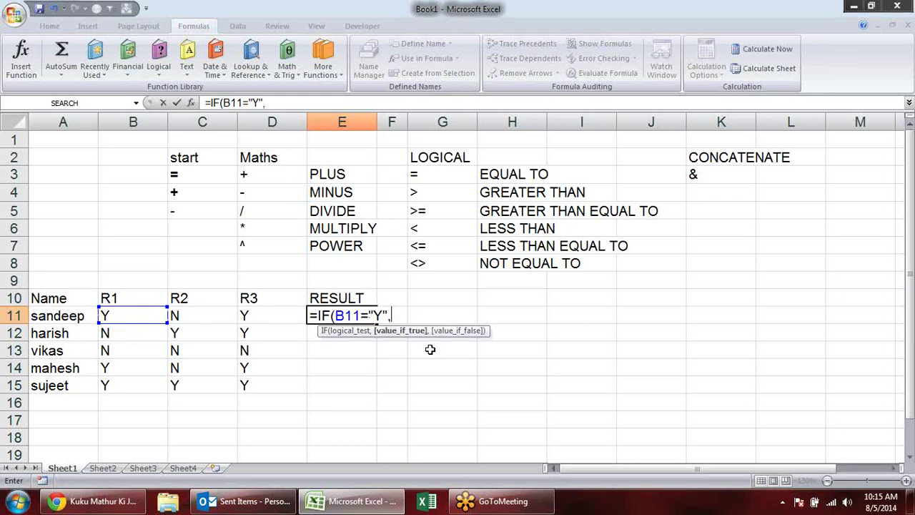
type("IF(")
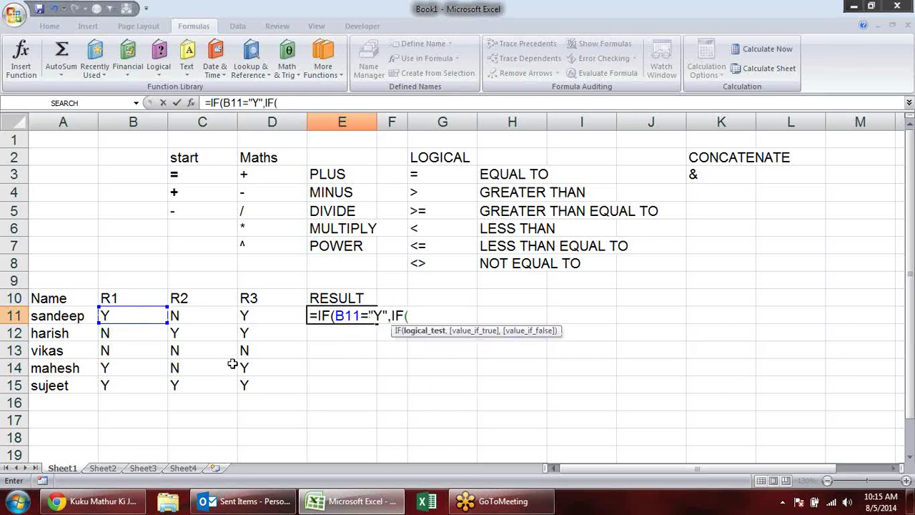
left_click(211, 315)
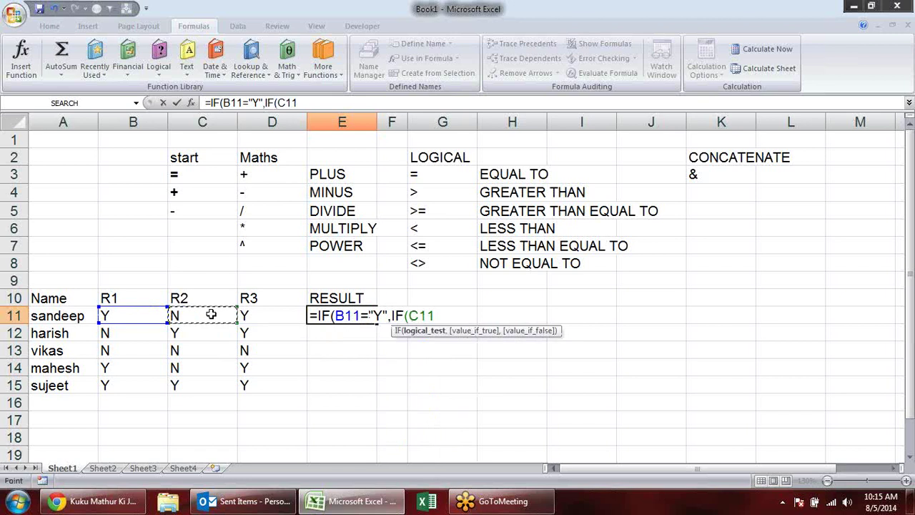
type("=\"")
type("Y\"")
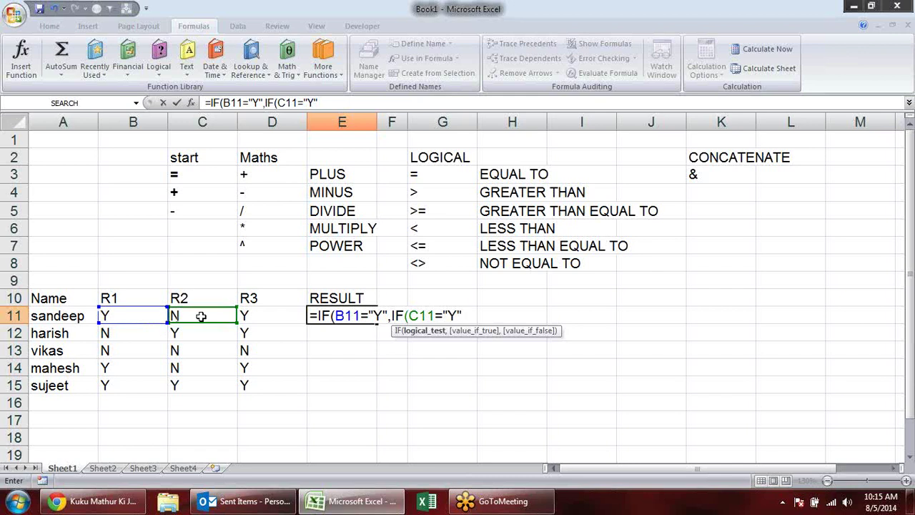
type(",")
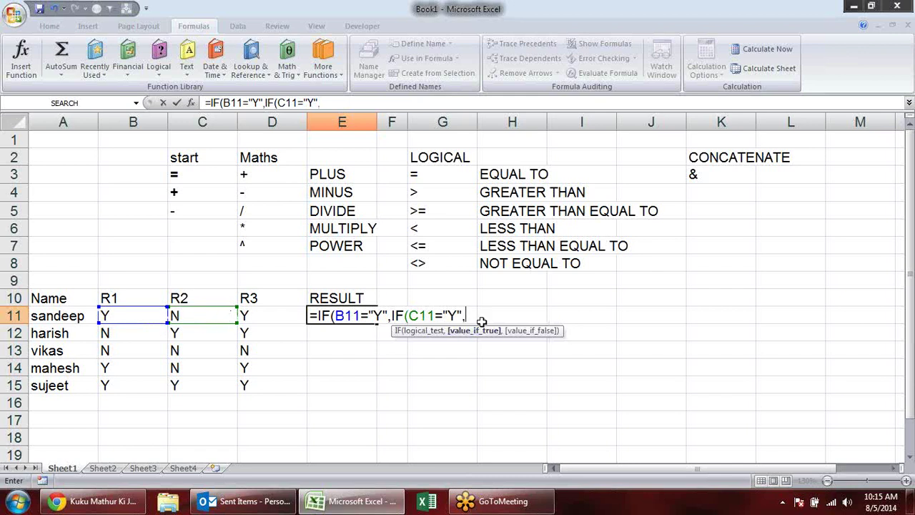
type("IF(")
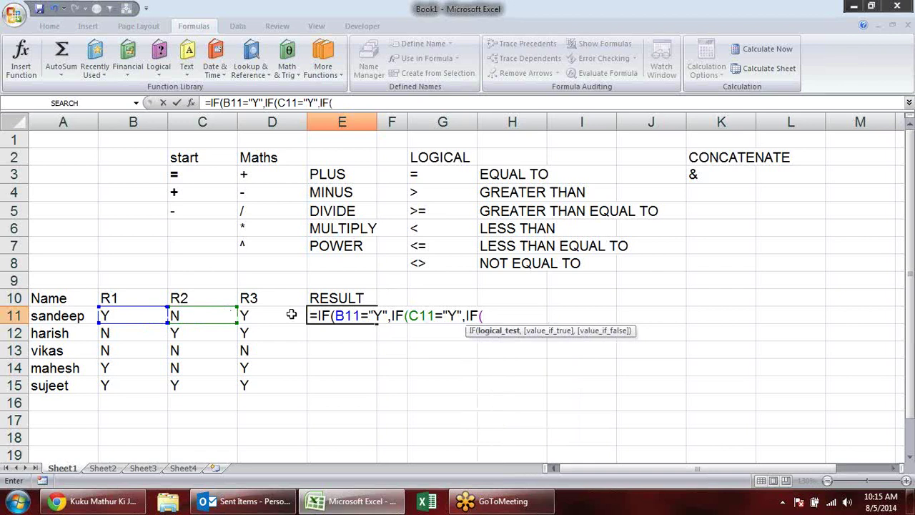
Complete the innermost IF with D11="Y" returning "SELECTED" or "REJECTED".
left_click(286, 311)
type("=\"")
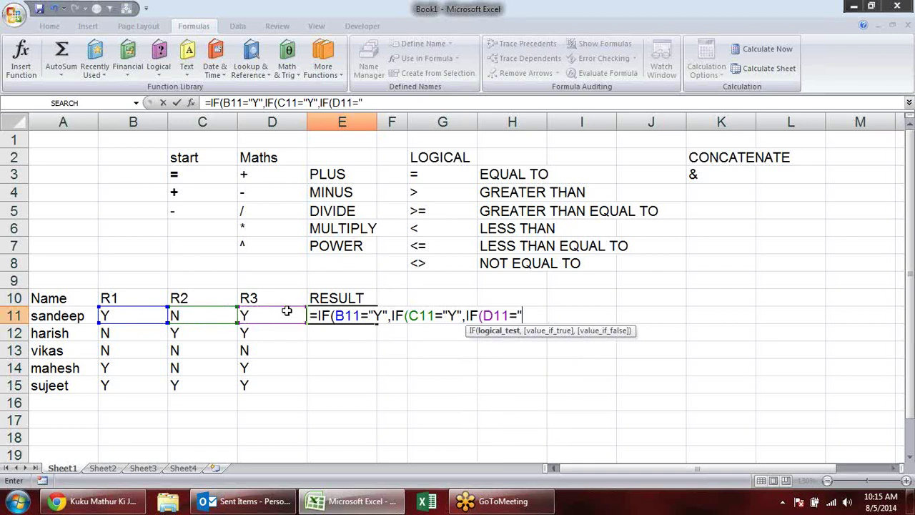
type("Y\"")
type(",")
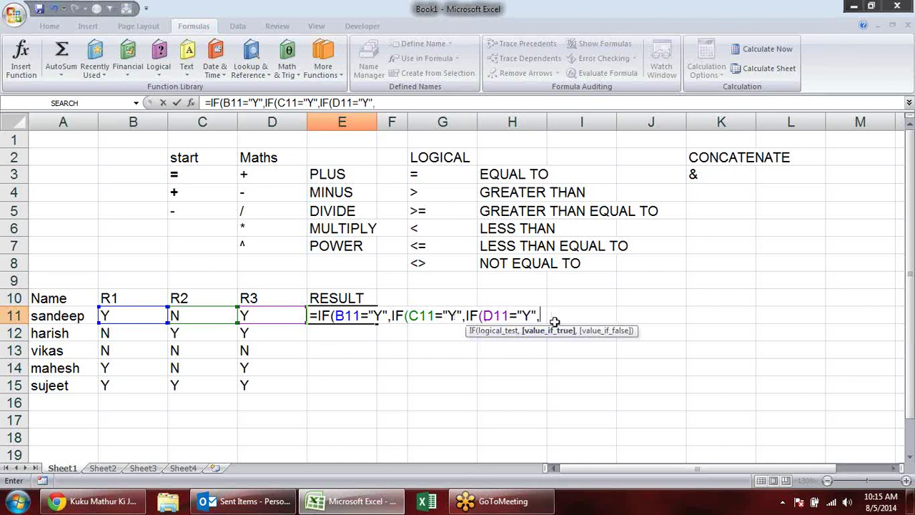
type("s")
type("E")
key("BackSpace")
key("BackSpace")
type("S")
type("ELECTED")
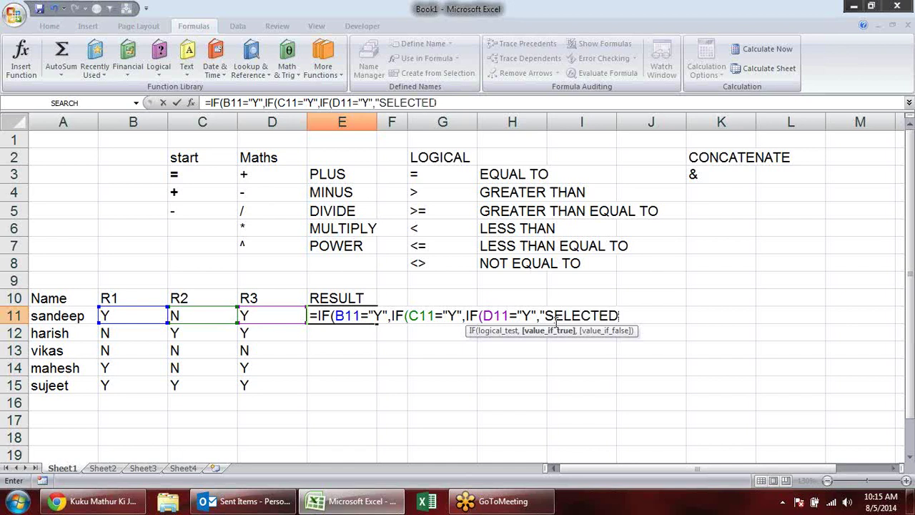
type("\",\"")
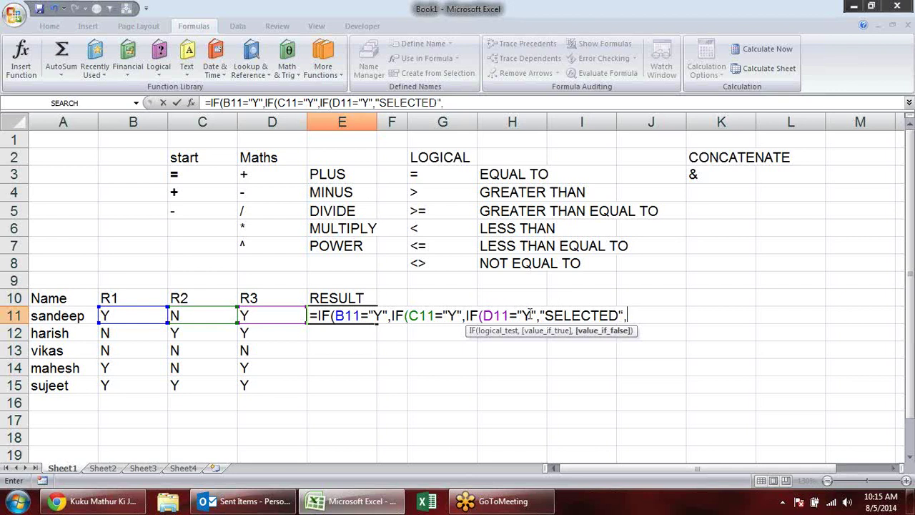
type("REJ")
type("ECTED")
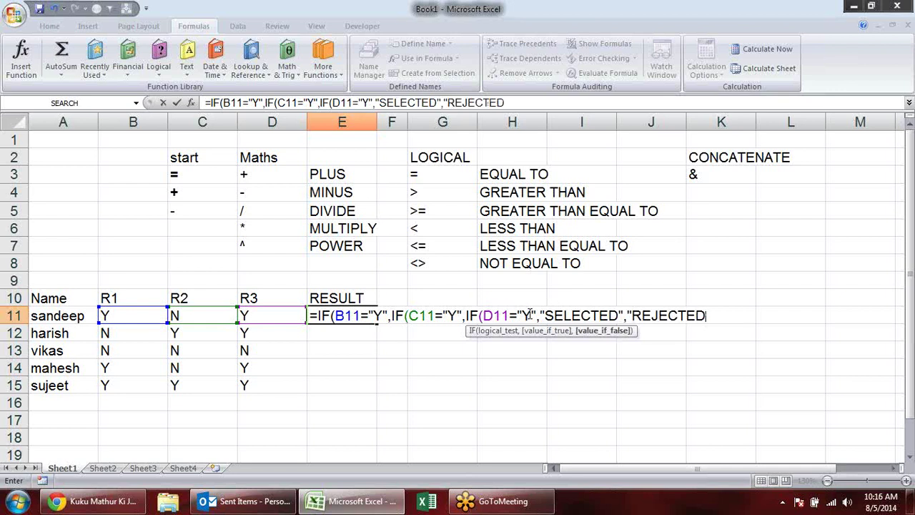
left_click_drag(712, 315, 629, 316)
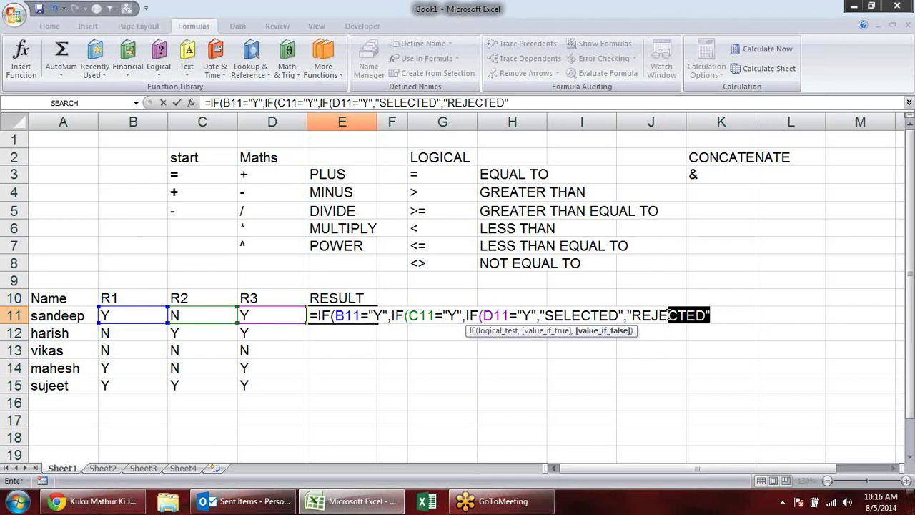
left_click(720, 311)
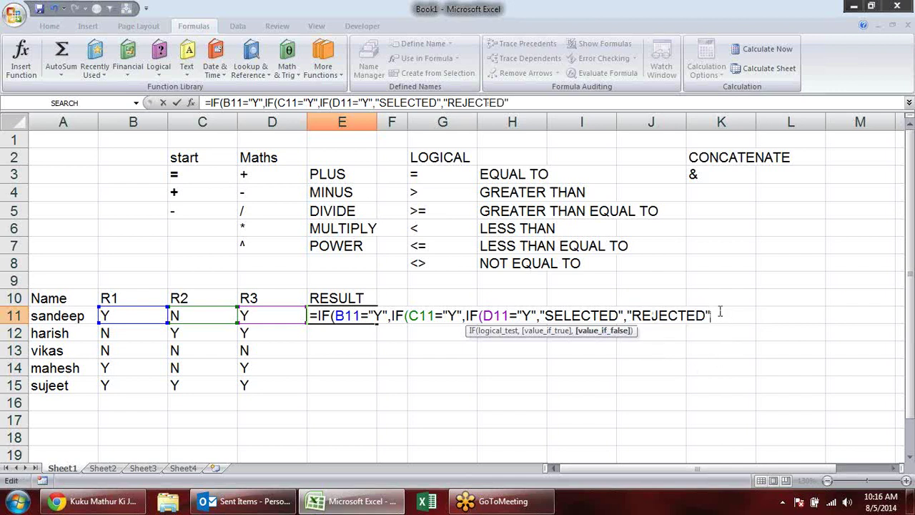
type(")")
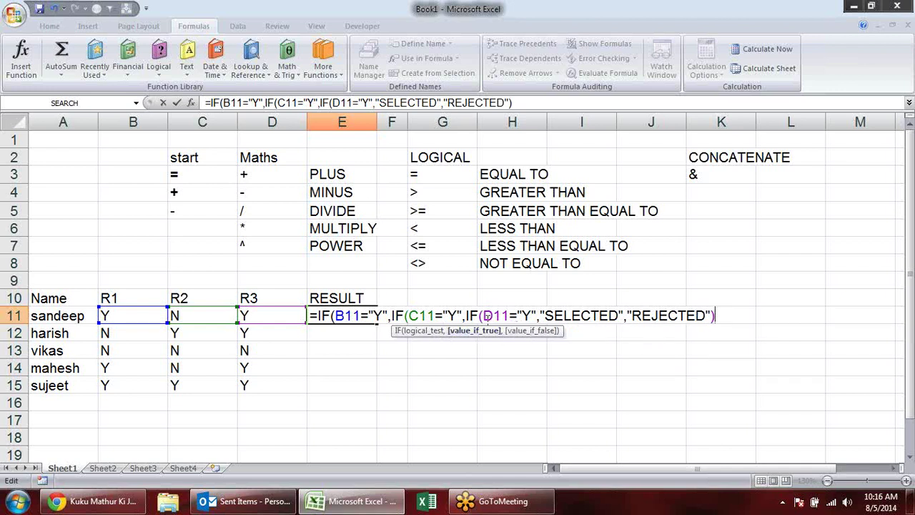
Add "REJECTED" false results to the two outer IFs and commit, giving REJECTED in E11.
left_click(504, 332)
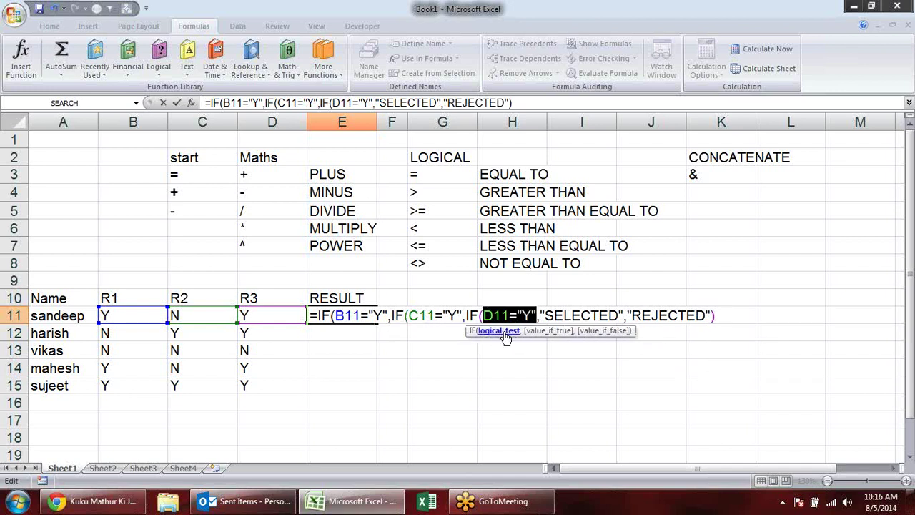
left_click(531, 334)
left_click(612, 333)
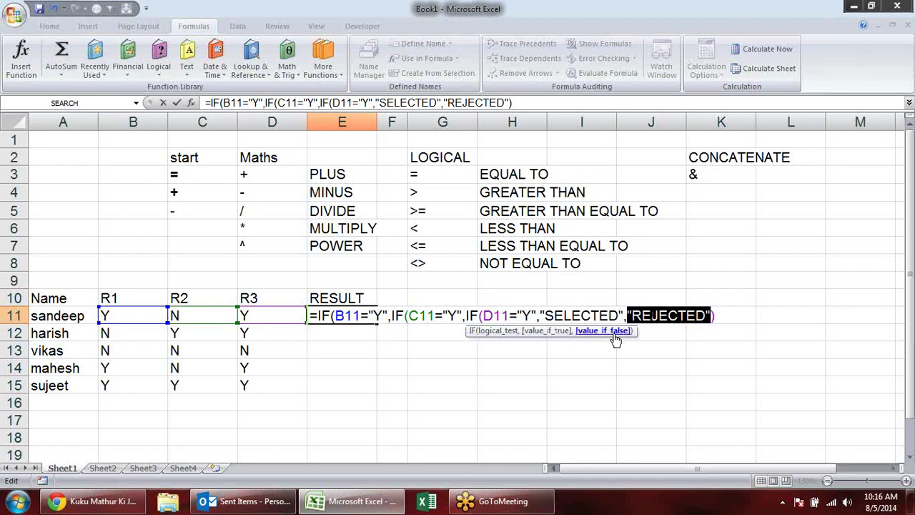
left_click(429, 318)
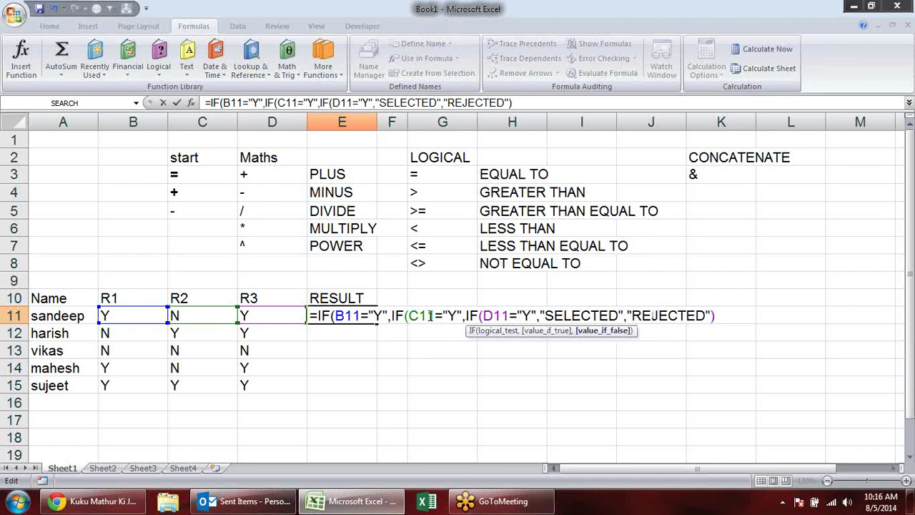
left_click(437, 333)
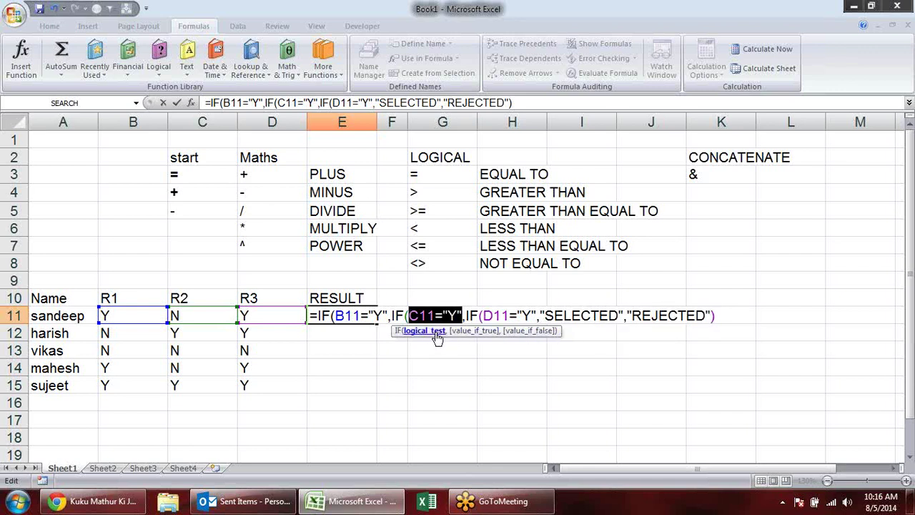
left_click(472, 331)
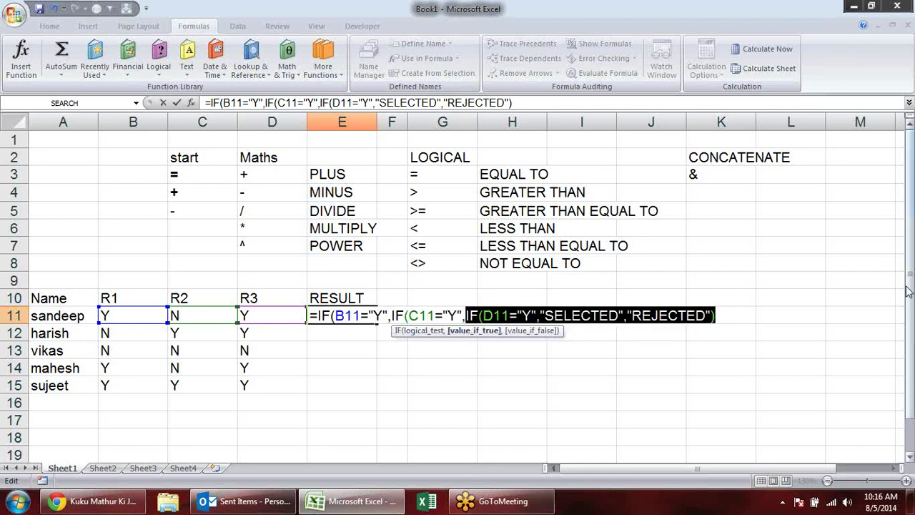
left_click(726, 317)
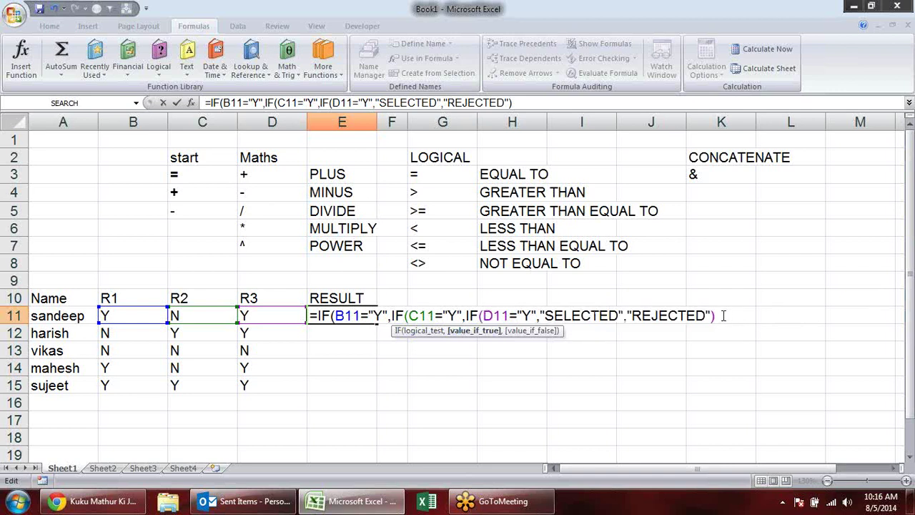
type(",\"REJECTED\"")
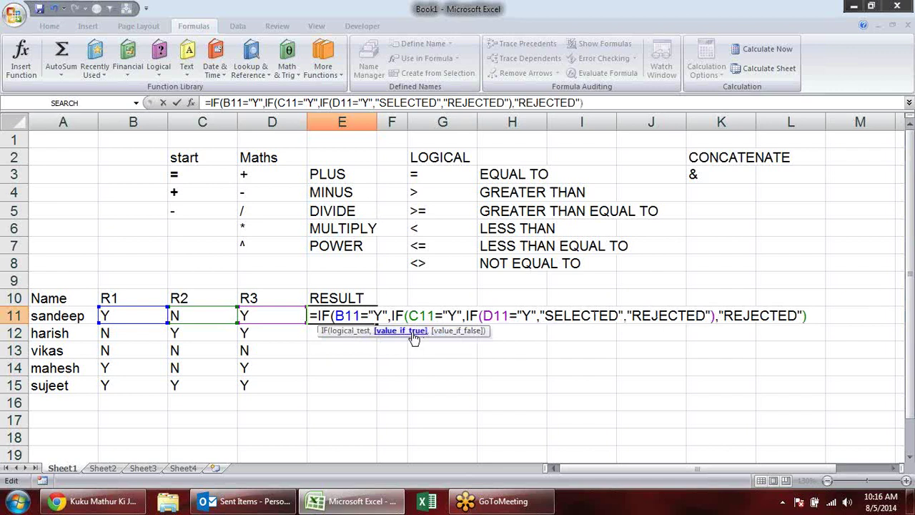
left_click(413, 333)
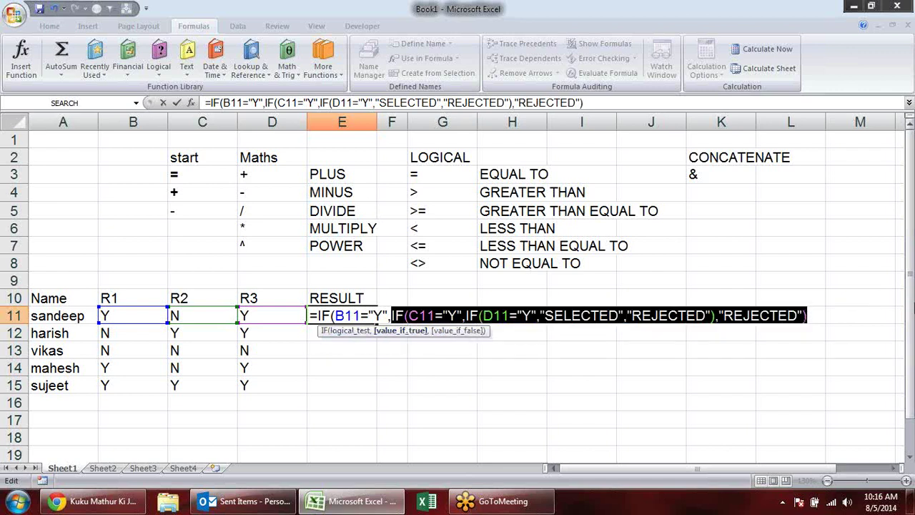
left_click(813, 314)
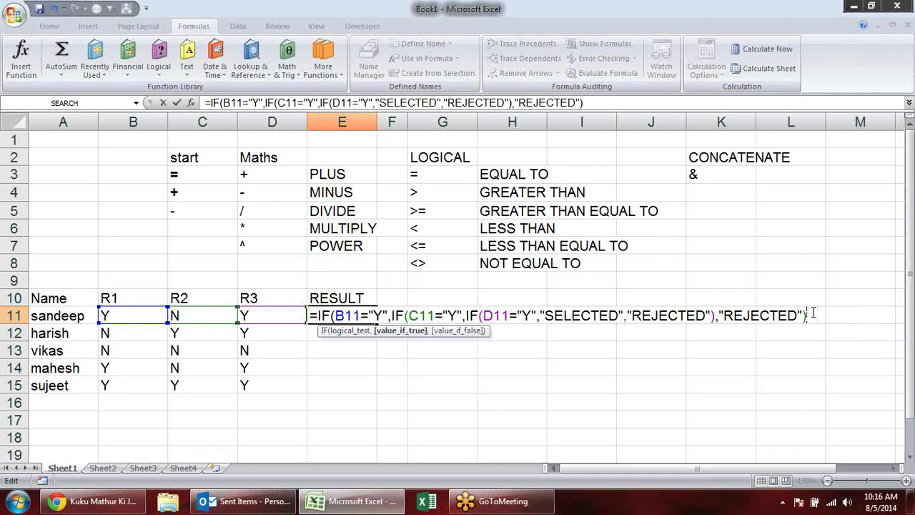
type(",\"REJECTED\"")
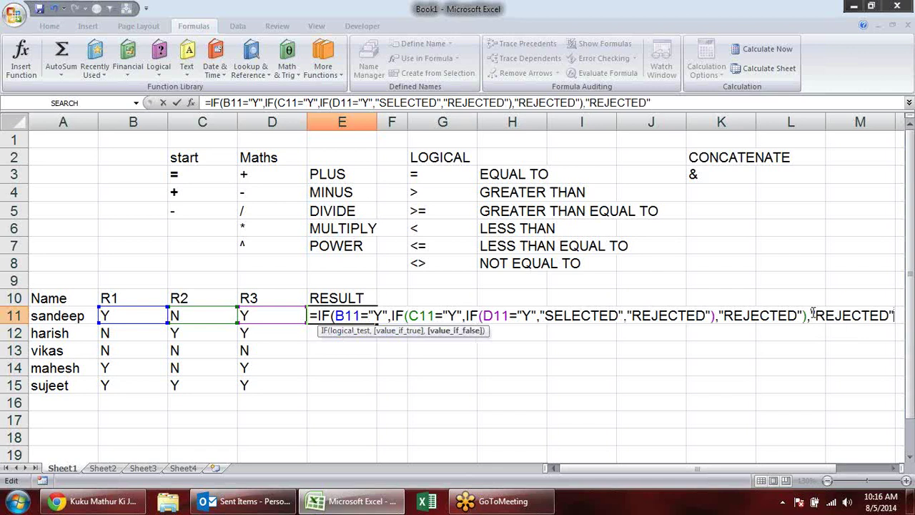
type(")")
key("Return")
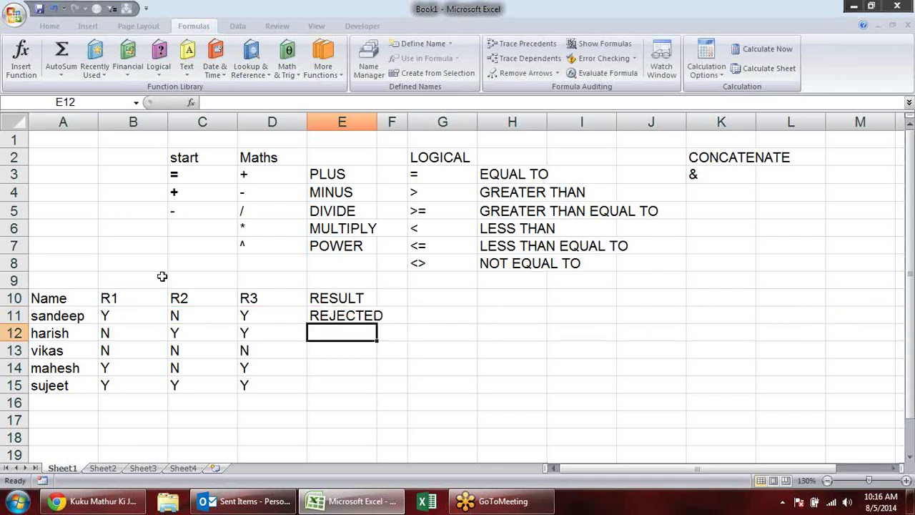
Fill E11's nested IF formula down to E15 and review it.
left_click(349, 318)
left_click_drag(377, 324, 383, 389)
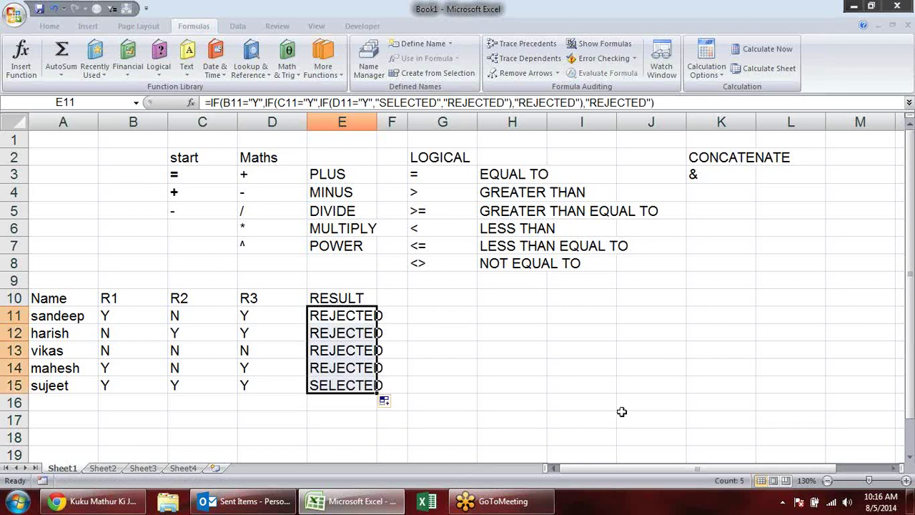
double_click(362, 315)
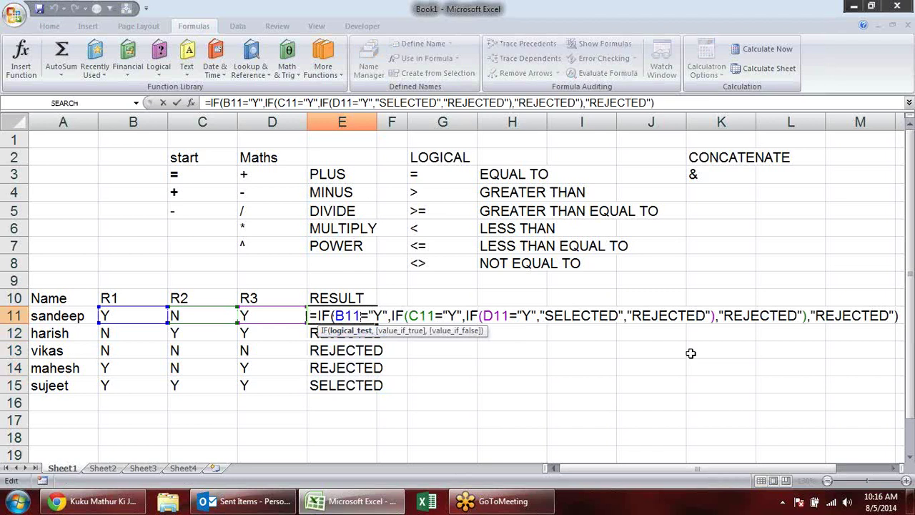
key("Escape")
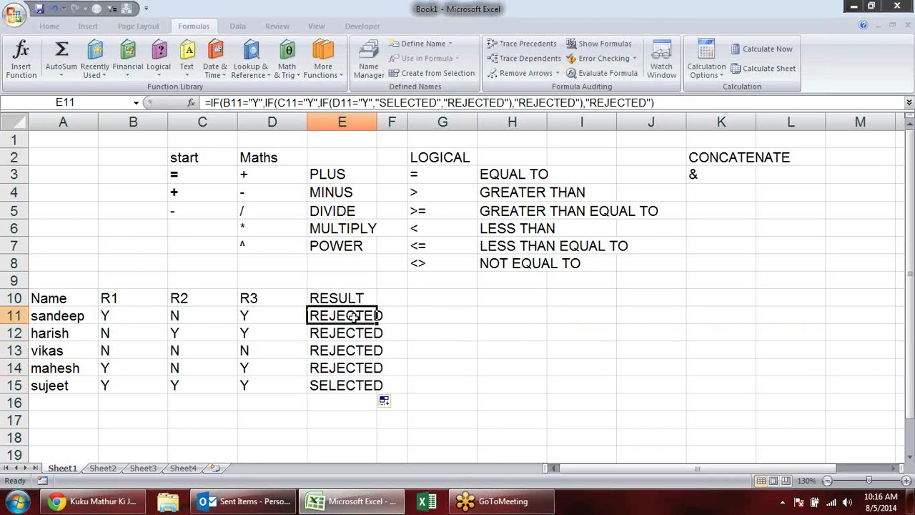
left_click_drag(354, 316, 339, 386)
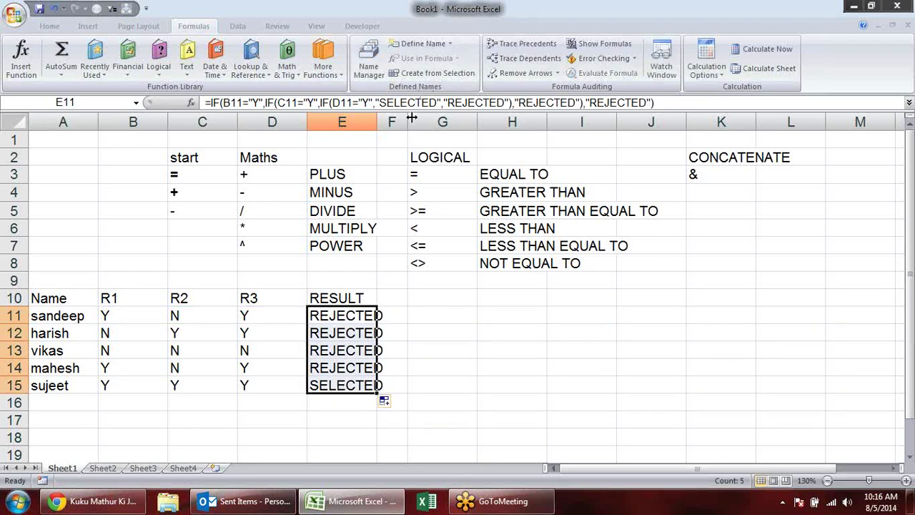
Widen column F and copy the RESULT heading from E10 into F10.
left_click_drag(407, 122, 506, 123)
left_click(438, 293)
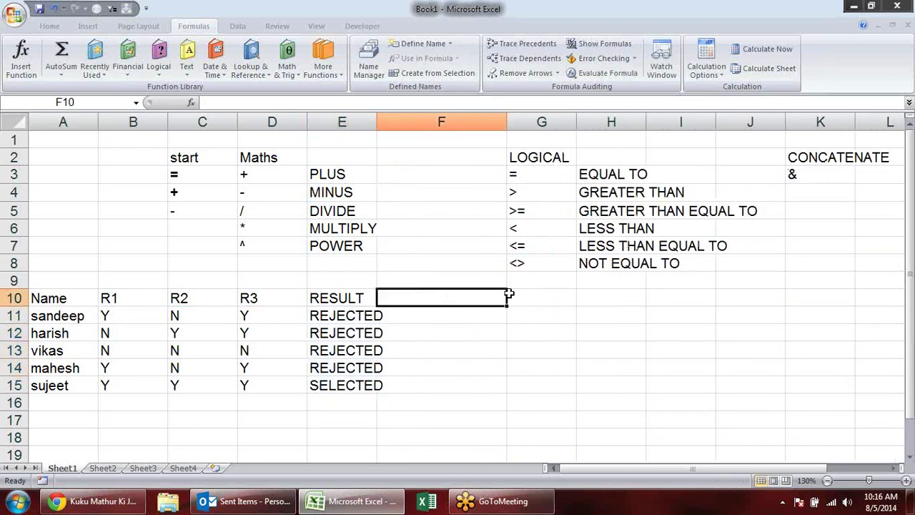
left_click(354, 300)
key("ctrl+c")
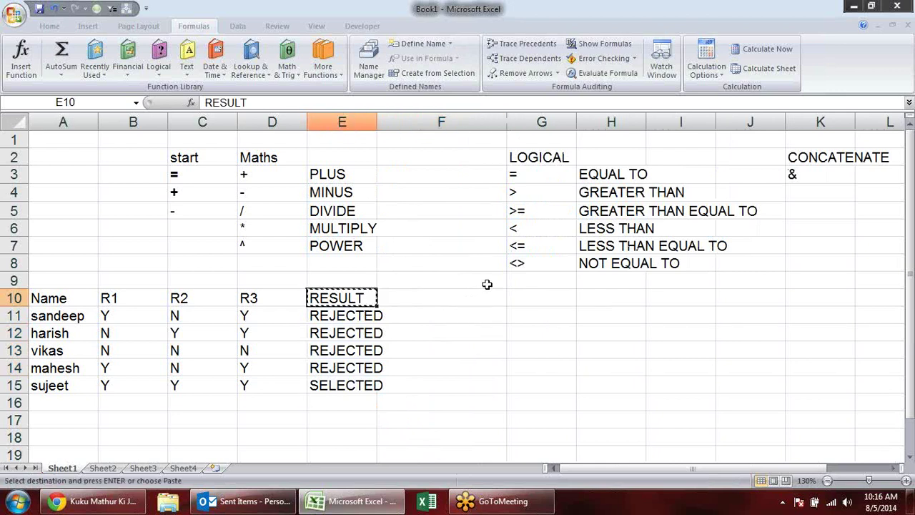
left_click(470, 299)
key("Return")
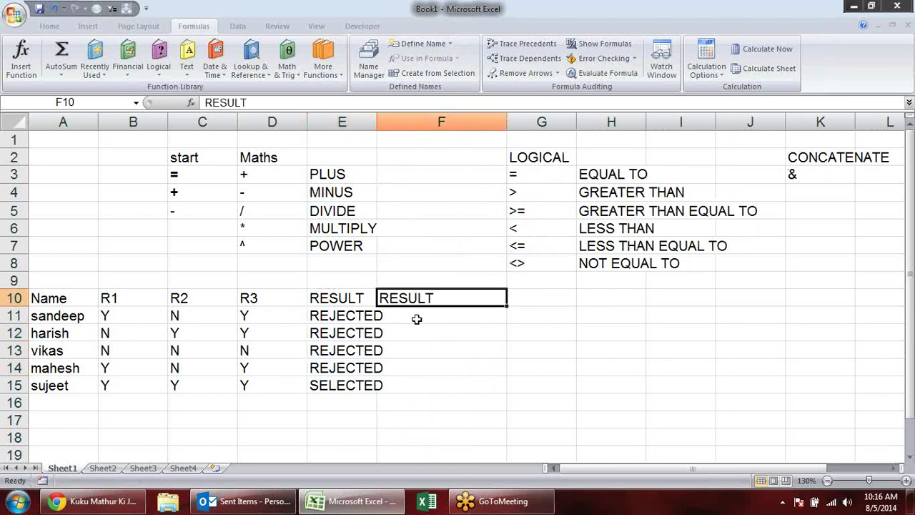
left_click(326, 316)
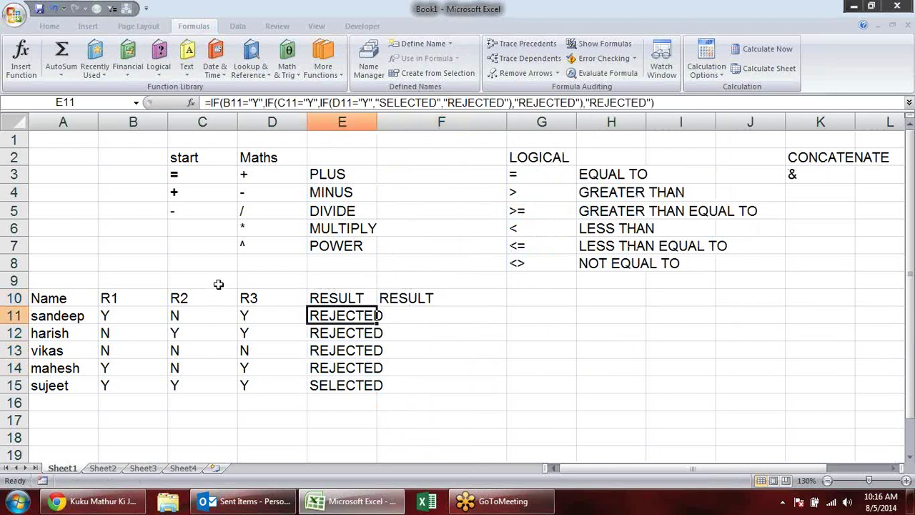
left_click(454, 326)
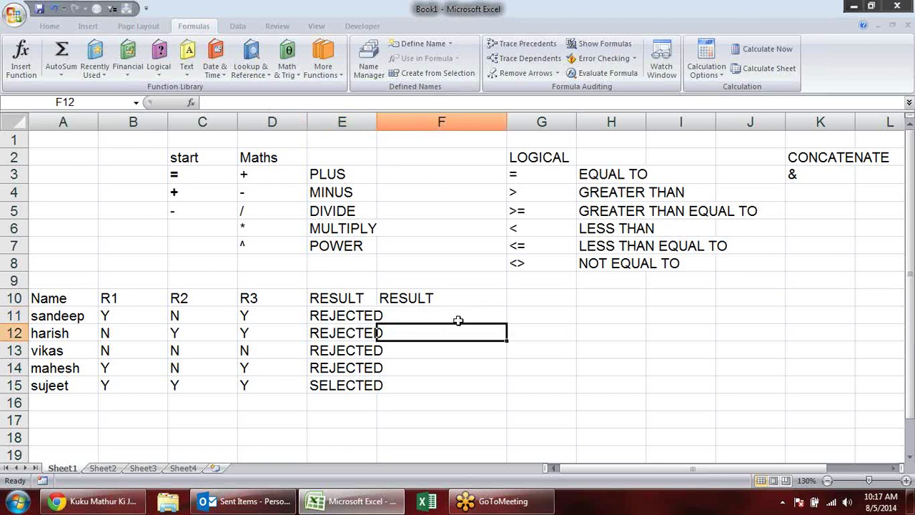
left_click(450, 313)
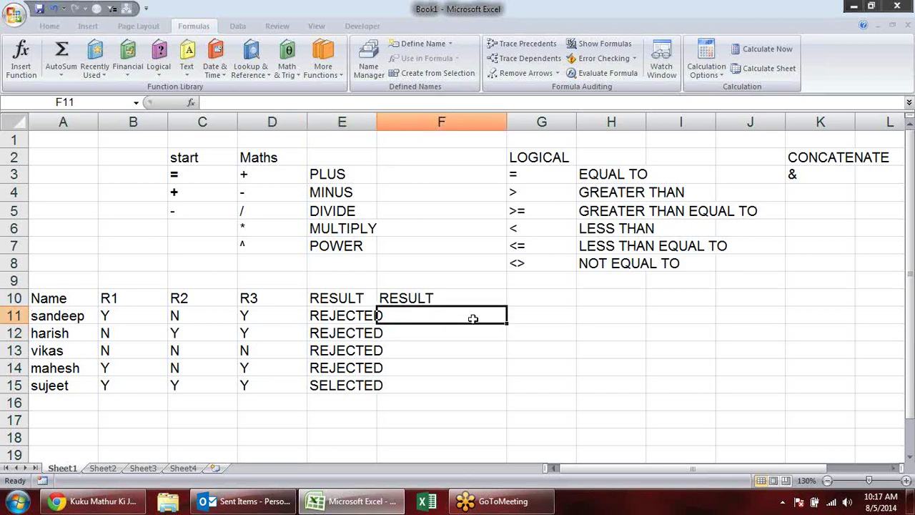
type("=")
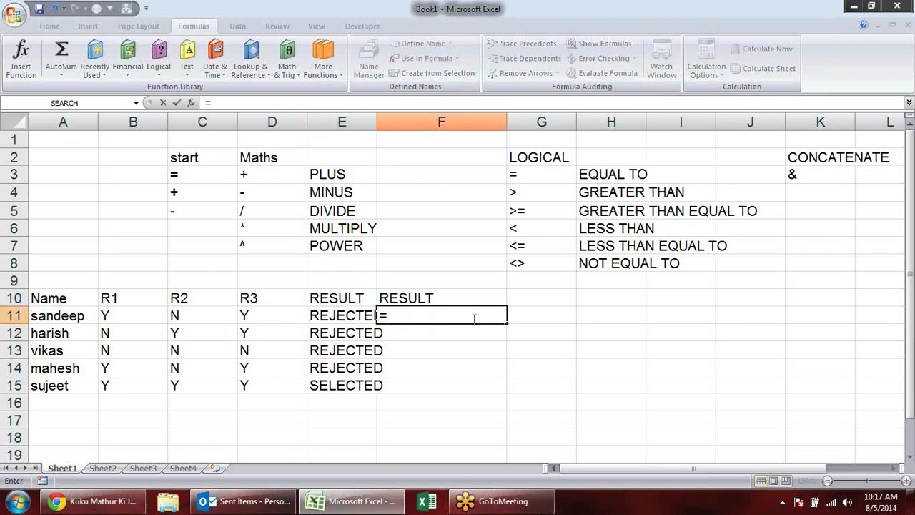
type("AND(")
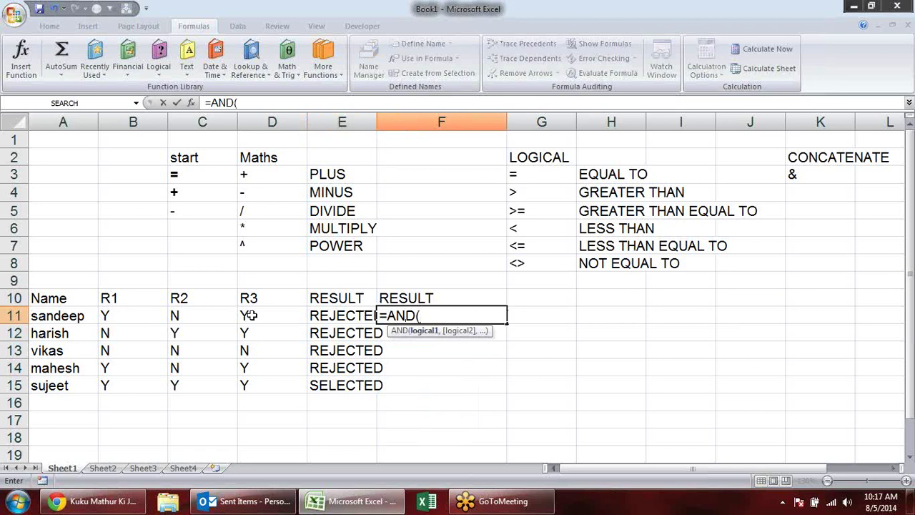
left_click(123, 316)
type("=\"")
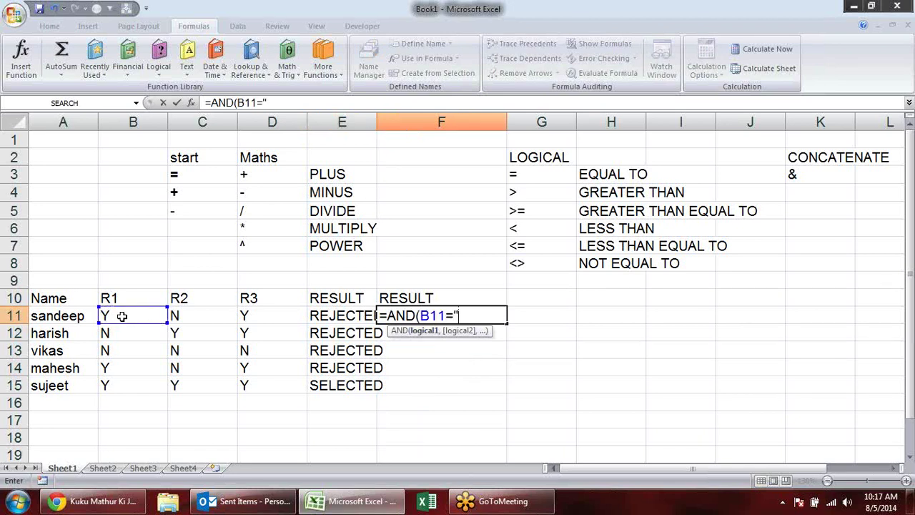
type("Y\",")
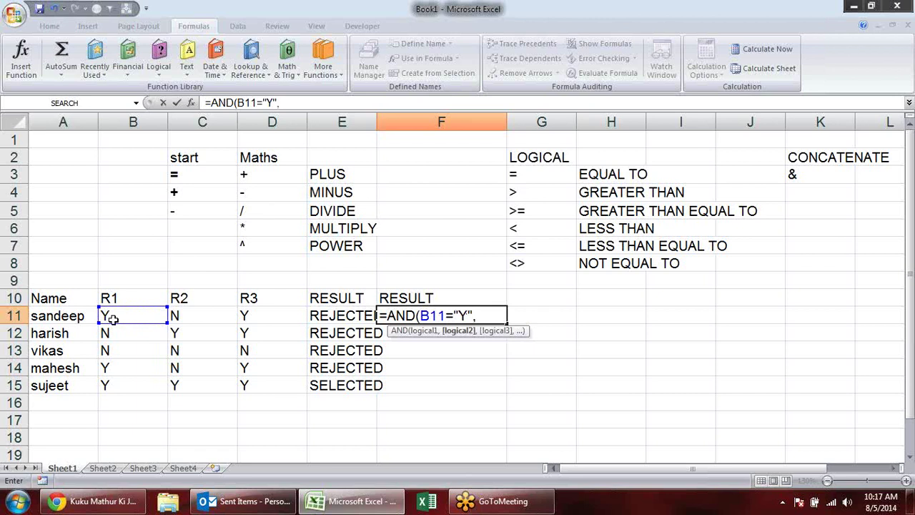
left_click(209, 320)
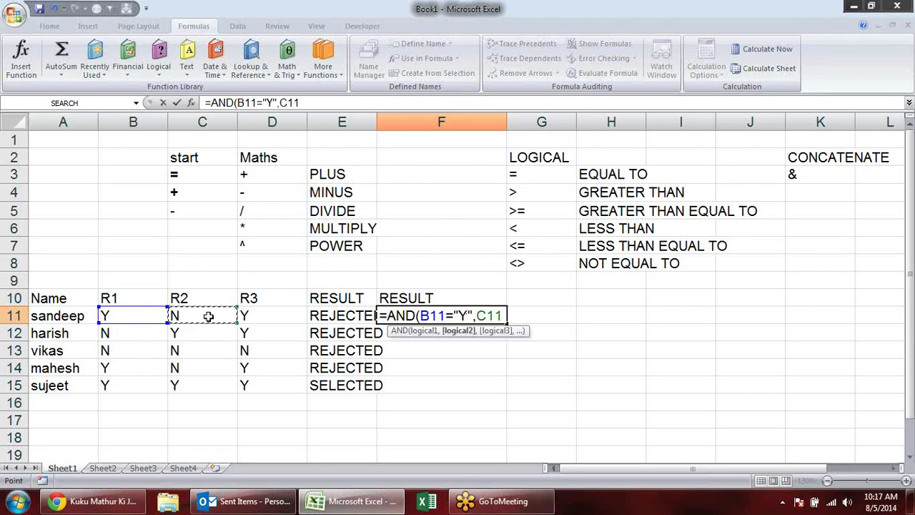
type("=\"Y\"")
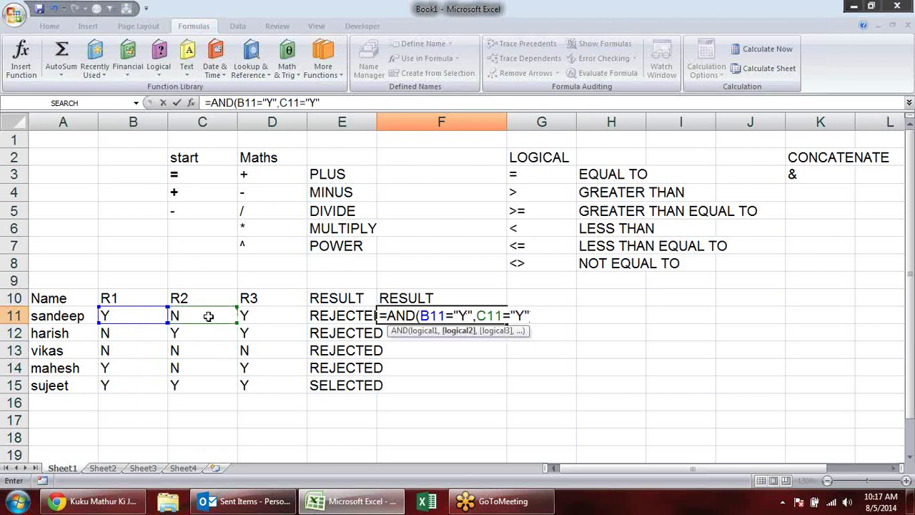
type(",")
left_click(257, 313)
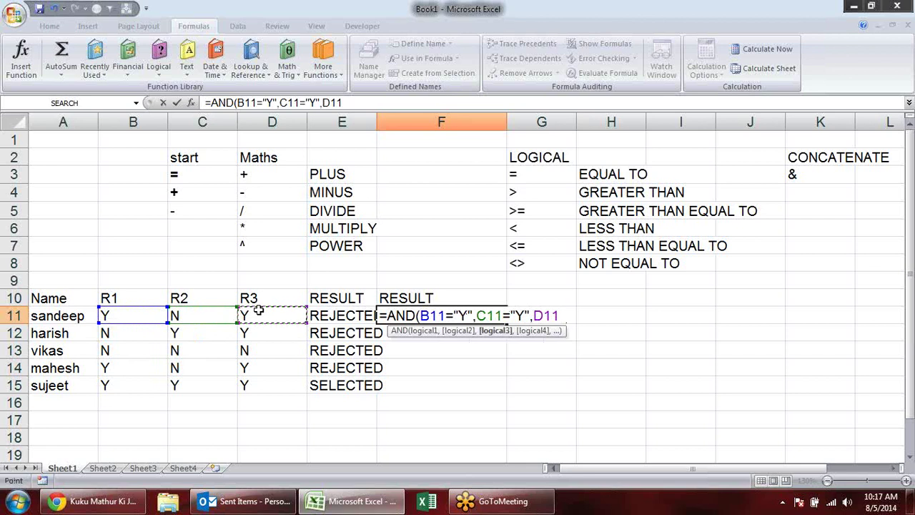
type("\"Y")
key("BackSpace")
key("BackSpace")
key("BackSpace")
type("=\"")
type("Y")
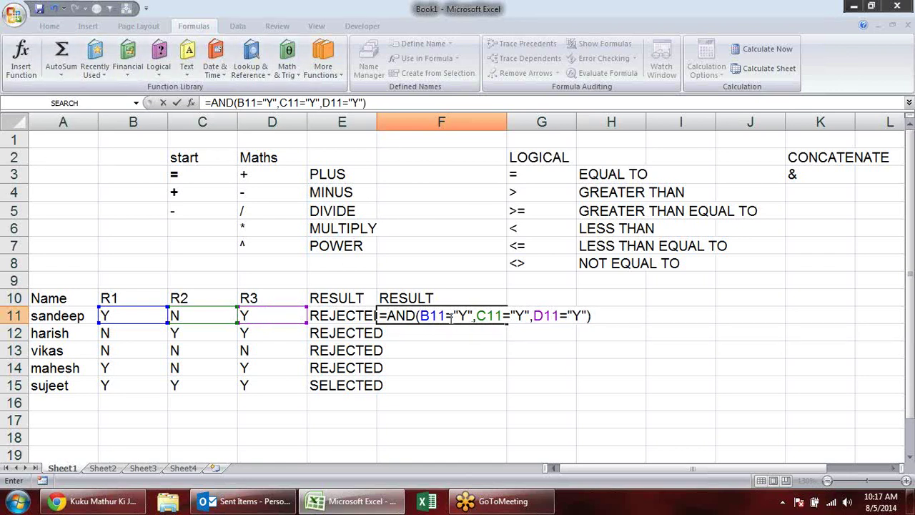
key("Return")
left_click(120, 317)
left_click(195, 315)
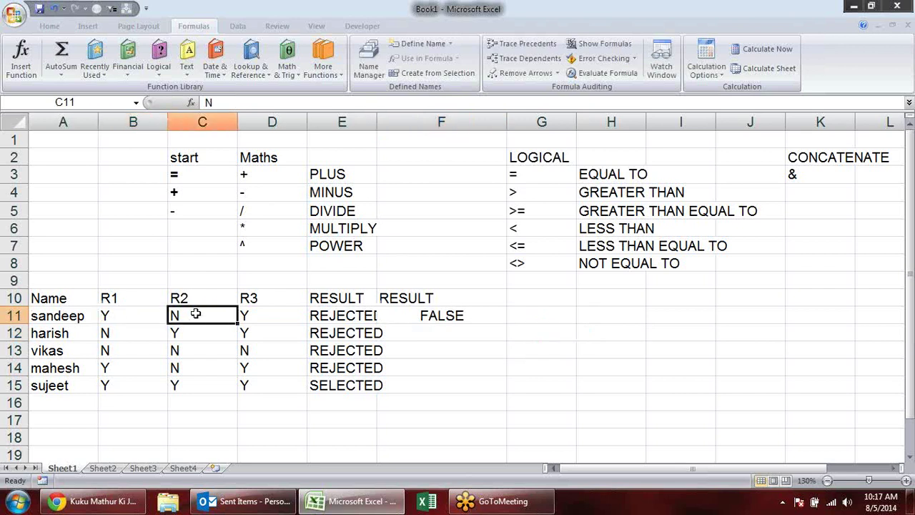
left_click(246, 313)
double_click(481, 315)
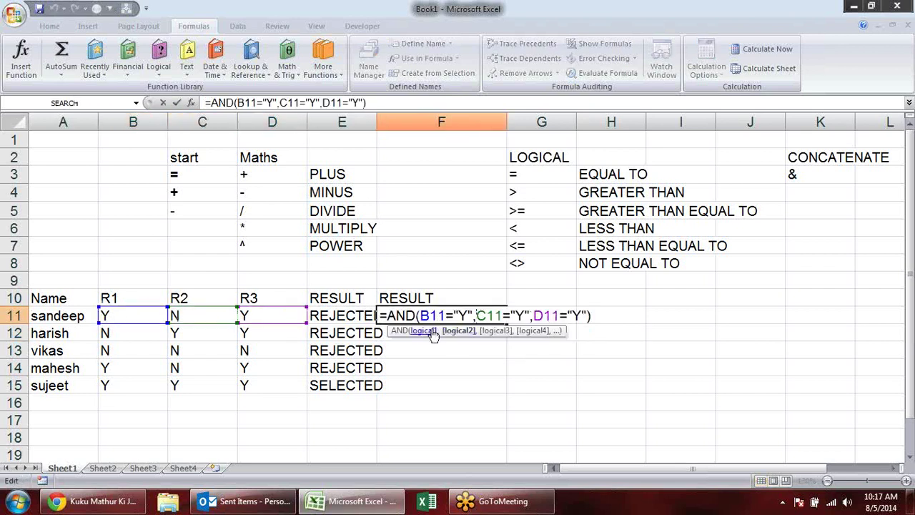
left_click(431, 333)
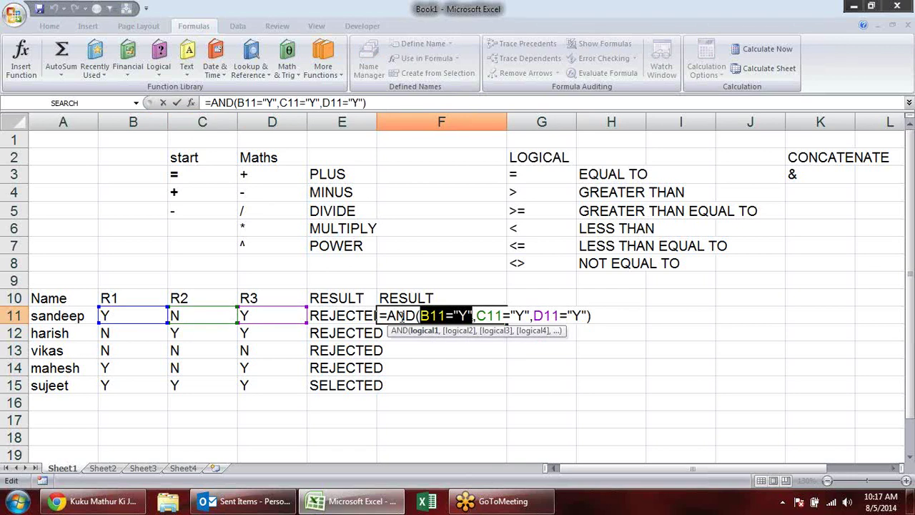
key("F9")
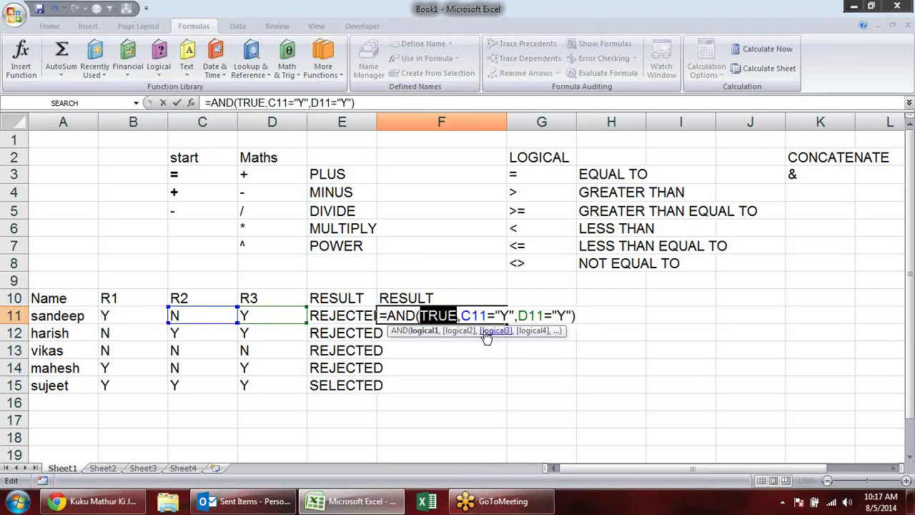
left_click(464, 332)
key("F9")
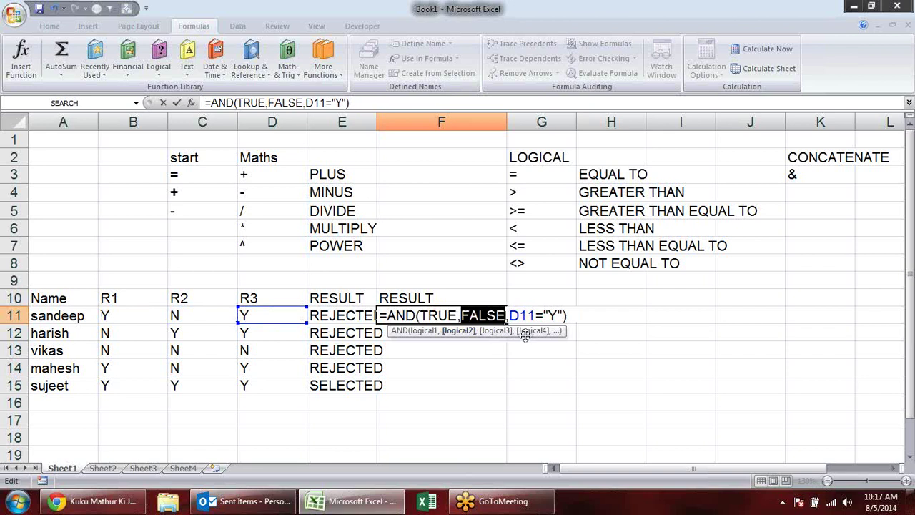
left_click(503, 333)
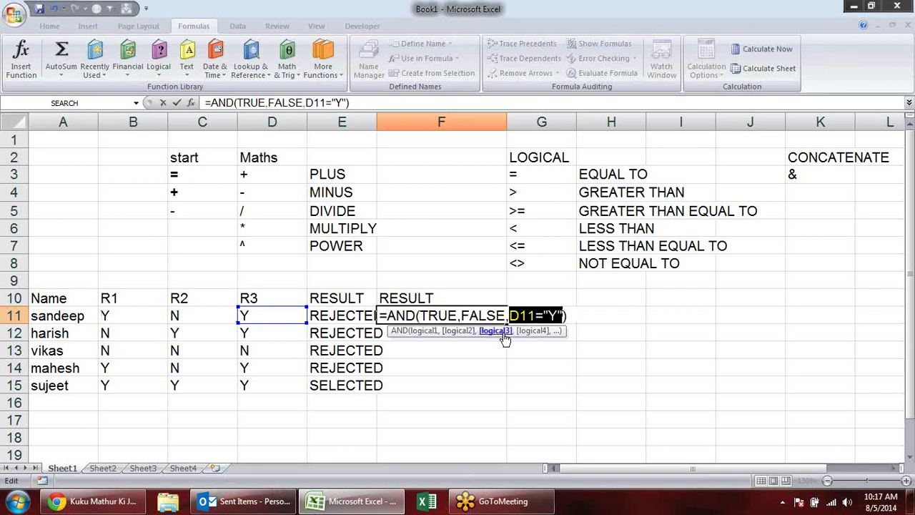
key("F9")
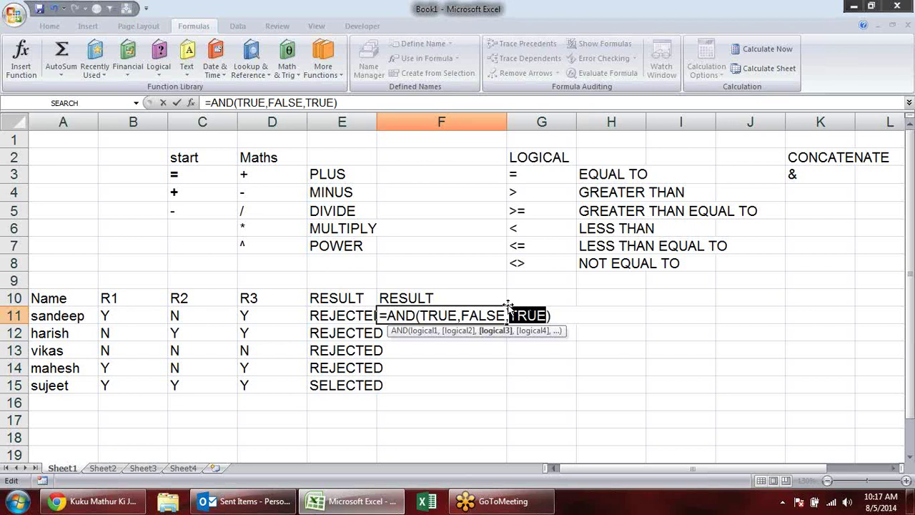
left_click_drag(556, 316, 386, 319)
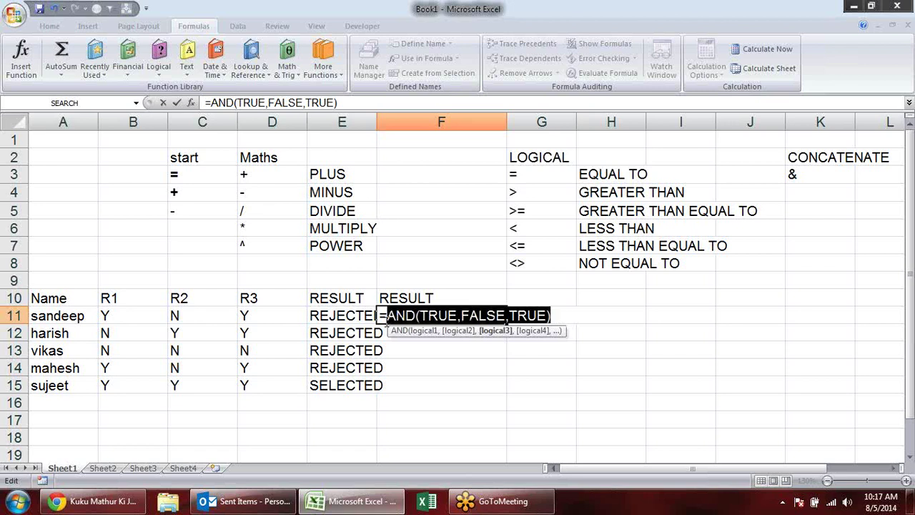
key("F9")
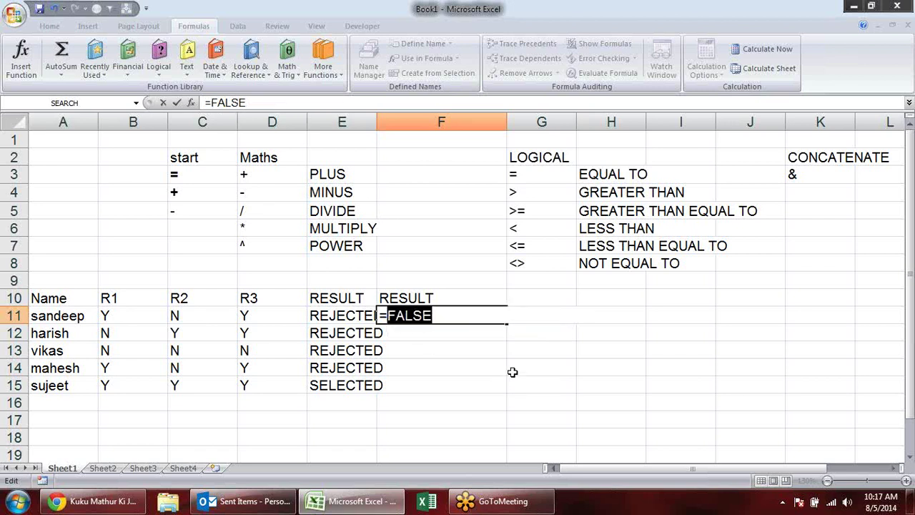
key("Escape")
left_click_drag(507, 325, 507, 394)
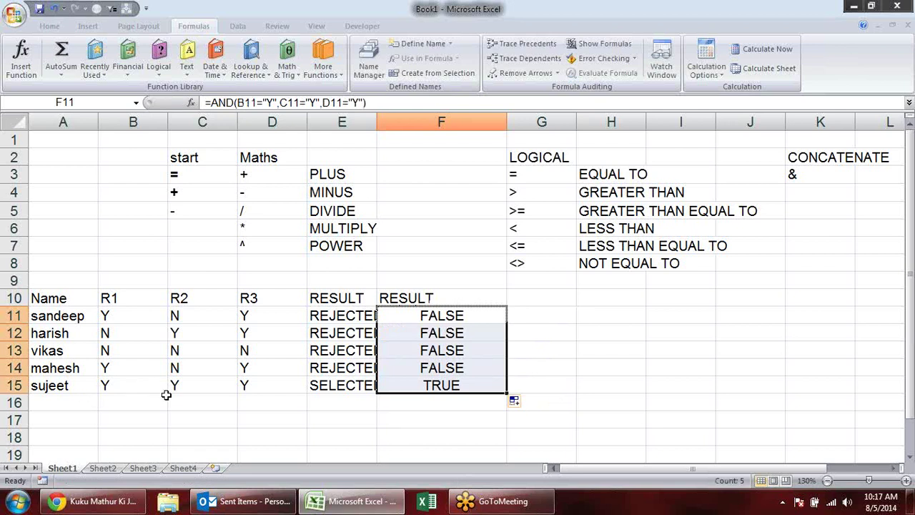
double_click(437, 387)
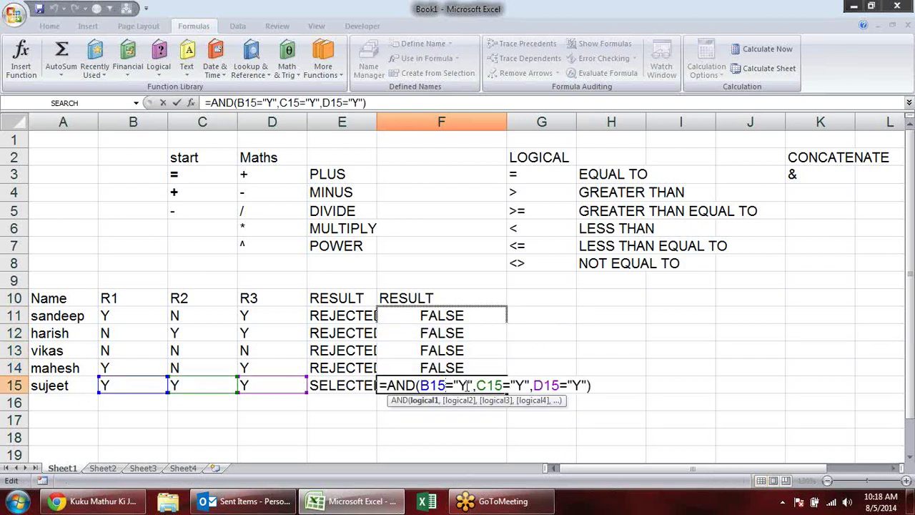
left_click(431, 404)
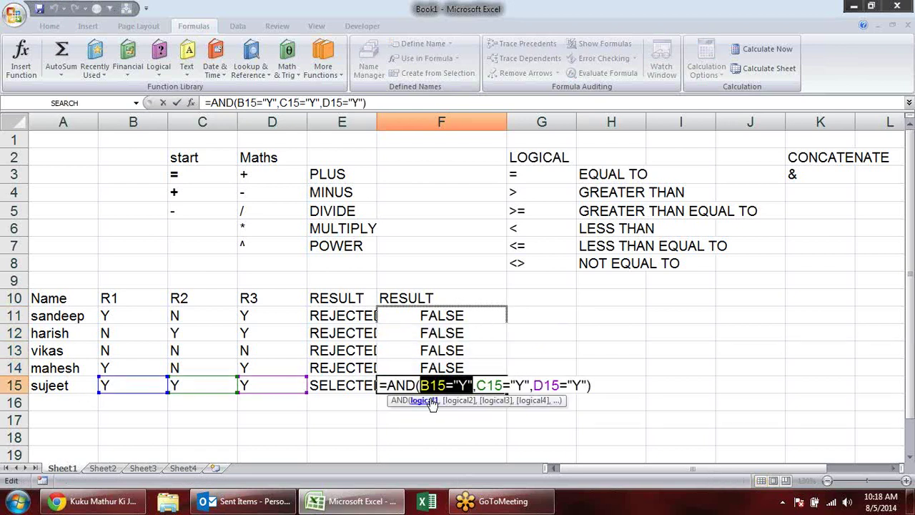
key("F9")
left_click(470, 402)
key("F9")
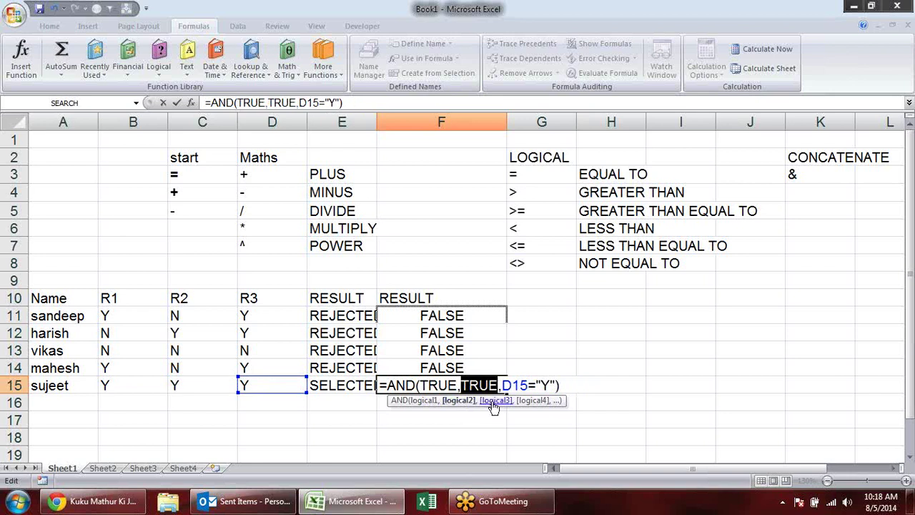
left_click(492, 401)
key("F9")
left_click_drag(552, 383, 383, 383)
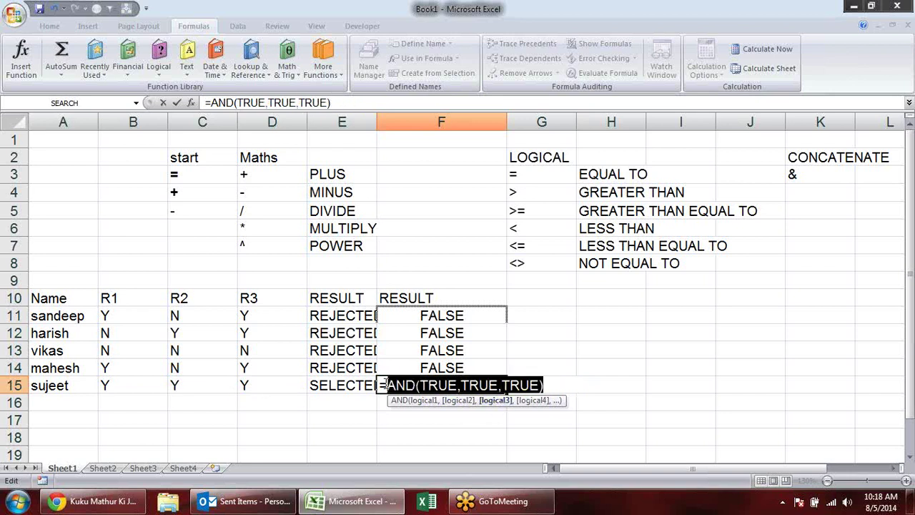
key("F9")
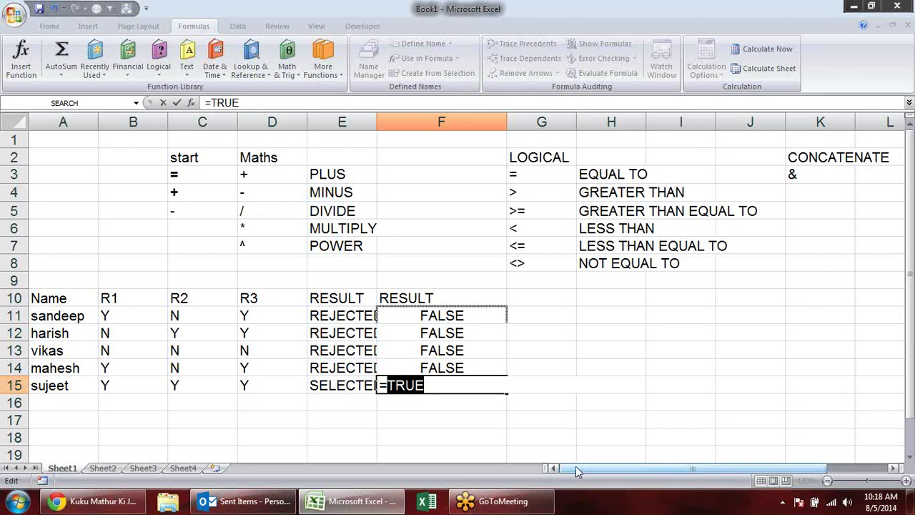
key("Escape")
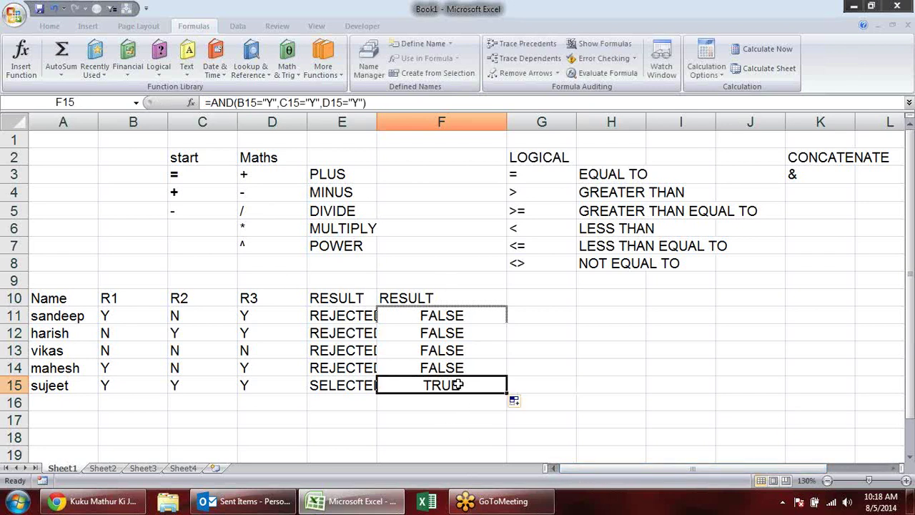
Enter =IF(F11,"SELECTED","REJECTED") in G11 and fill it down to G15.
left_click(552, 316)
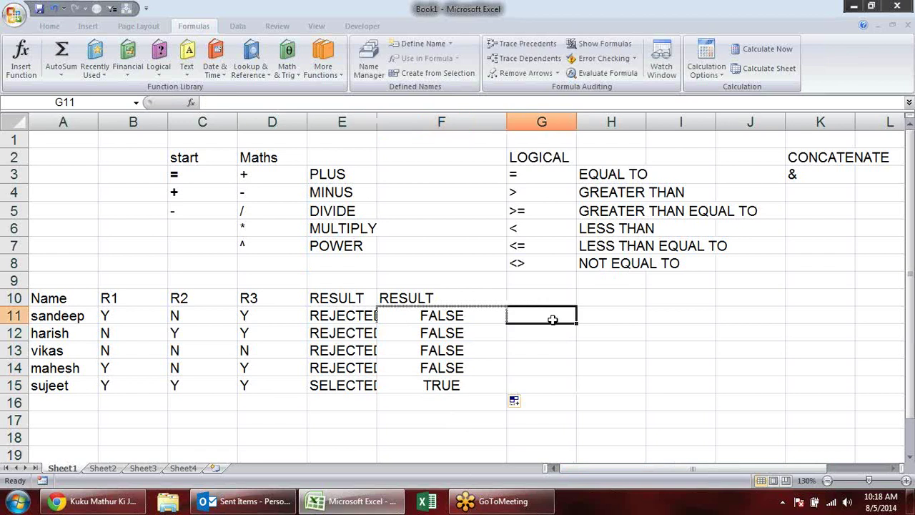
type("=IF")
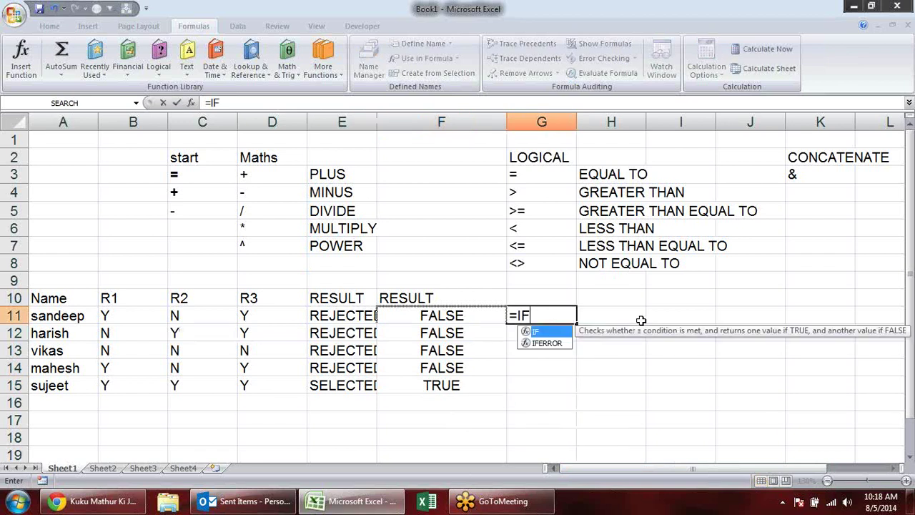
type("(")
left_click(436, 311)
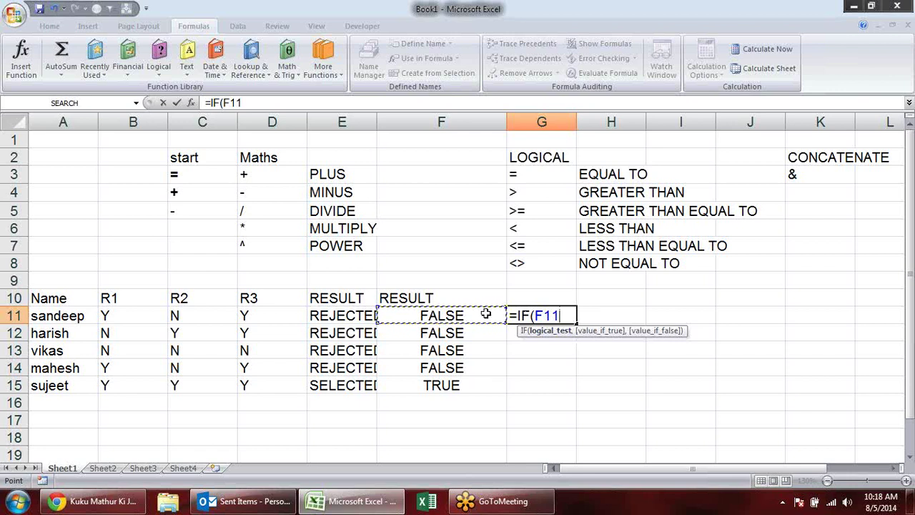
type(",\"")
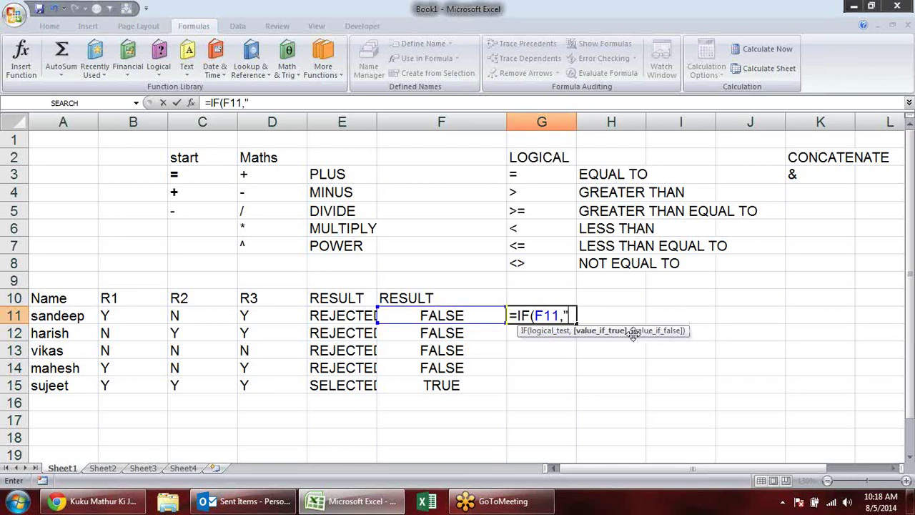
type("SELECTED")
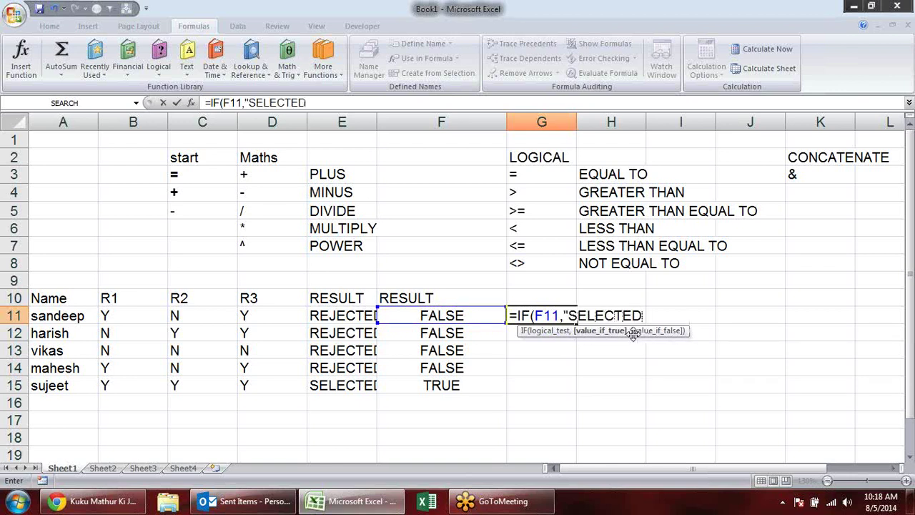
type("\",\"r")
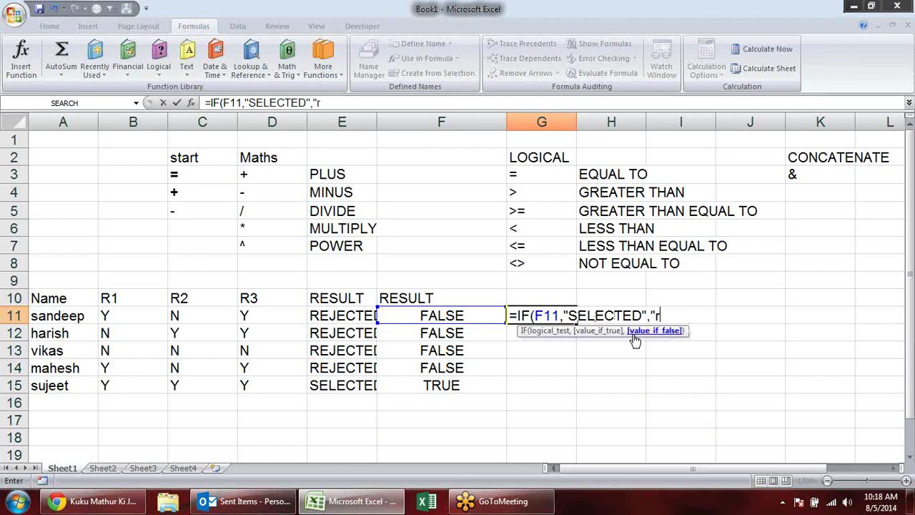
key("BackSpace")
type("REJECTE")
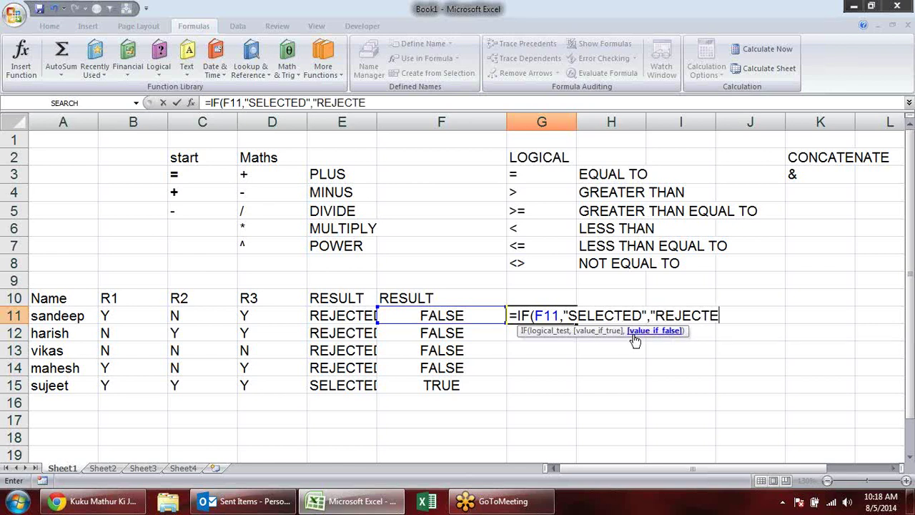
type("D")
key("Return")
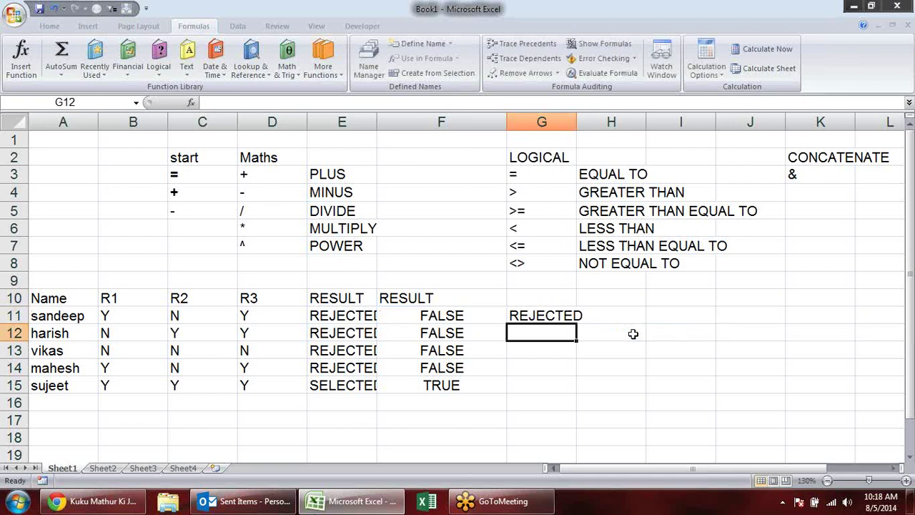
left_click(556, 315)
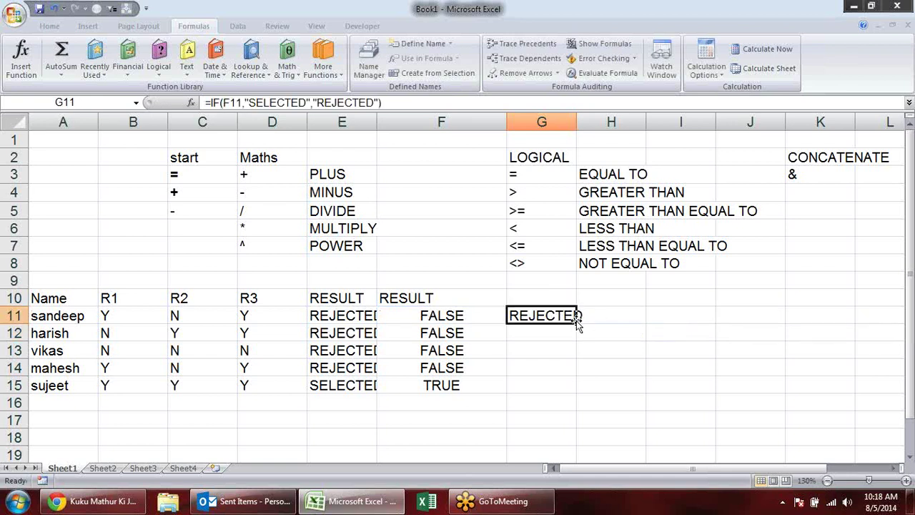
left_click_drag(576, 324, 583, 388)
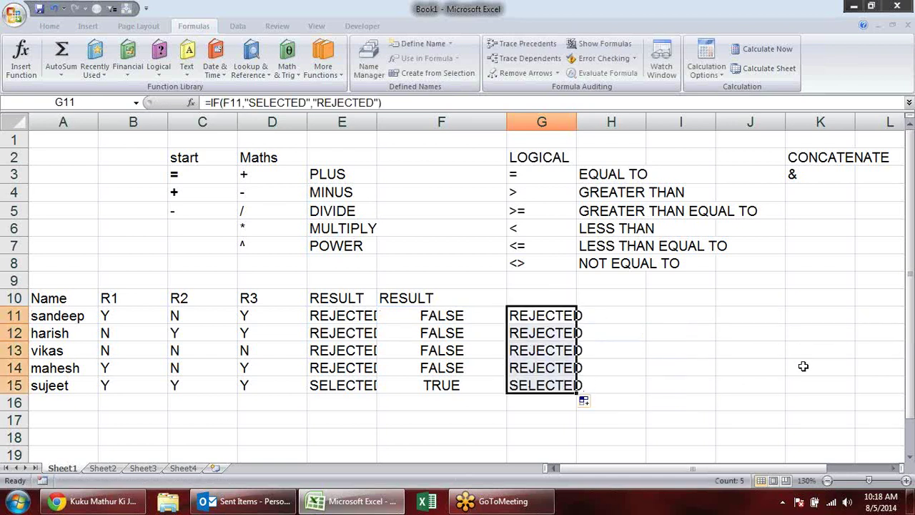
Compare the formulas in G11, G12, G15, F11 and E13 to verify the results.
left_click(701, 388)
left_click(535, 388)
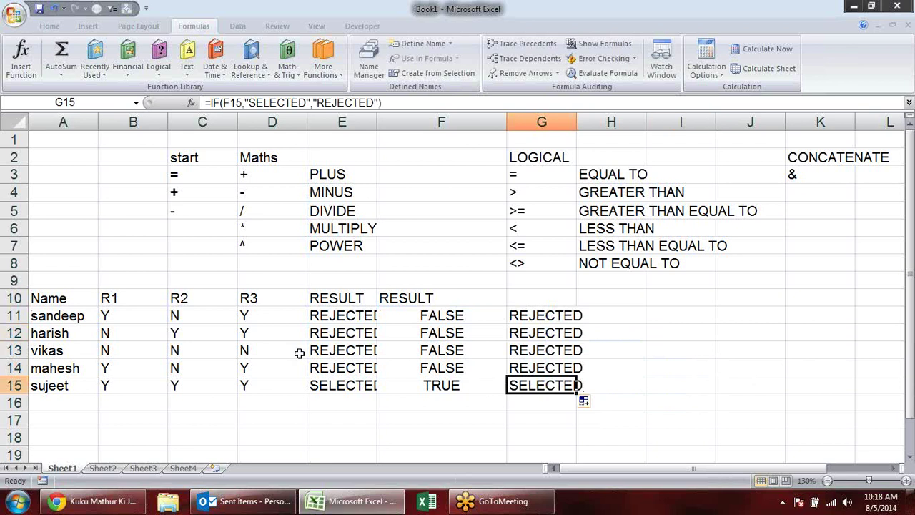
left_click(336, 351)
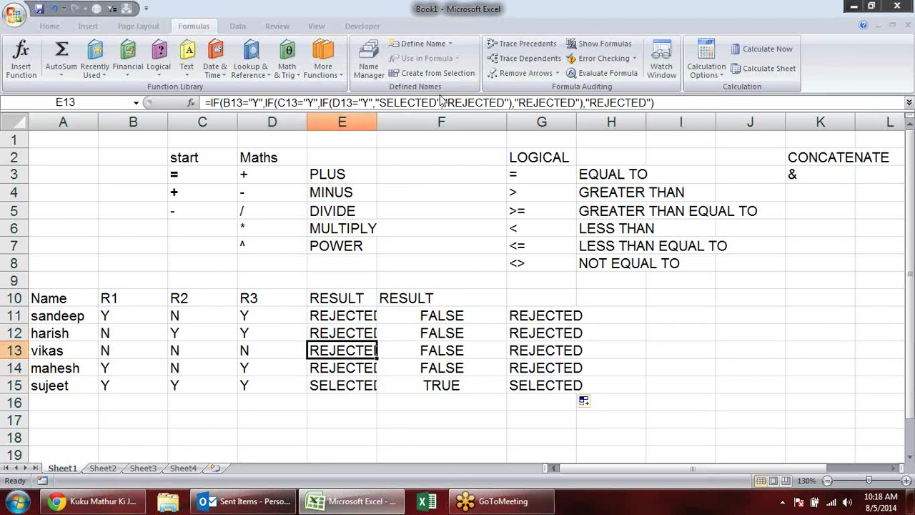
left_click(520, 318)
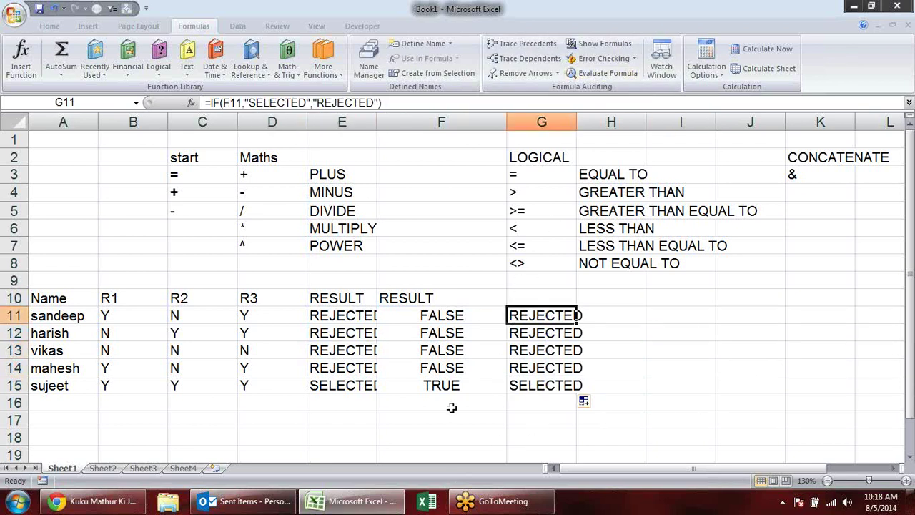
left_click(464, 322)
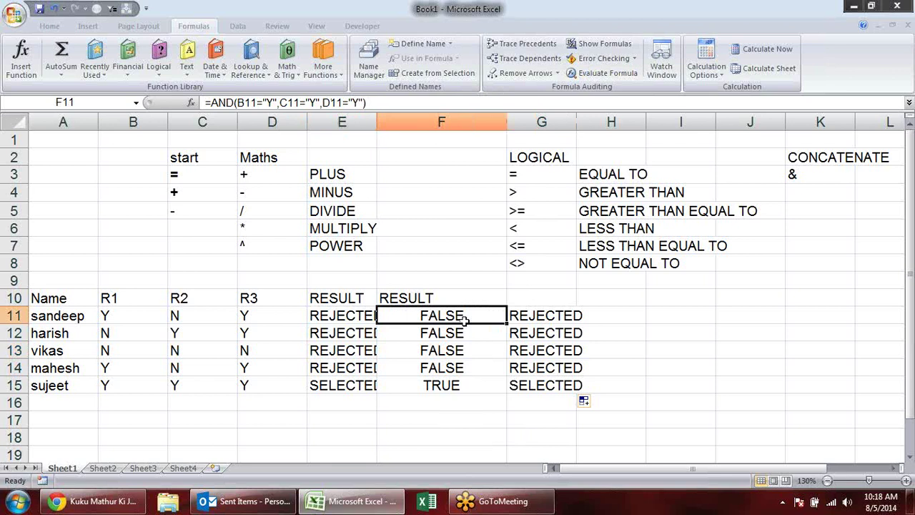
left_click(529, 312)
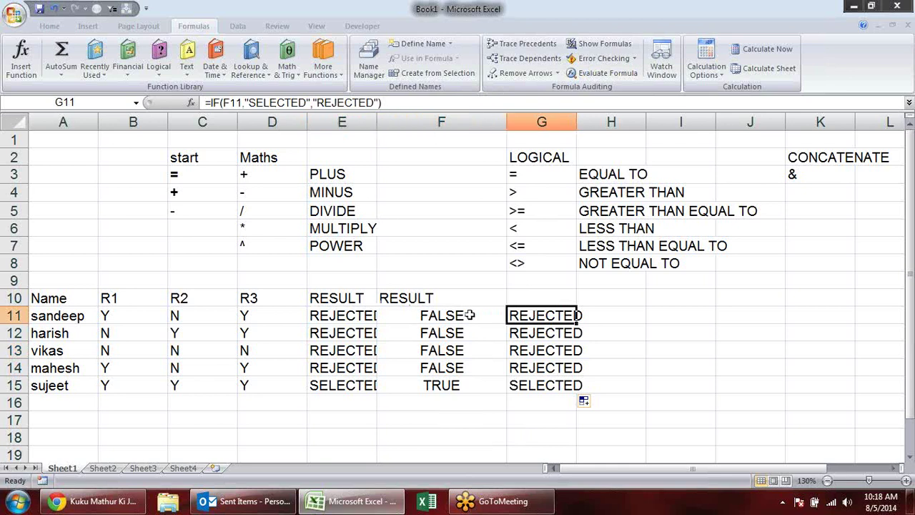
left_click(470, 315)
left_click(549, 327)
left_click(536, 316)
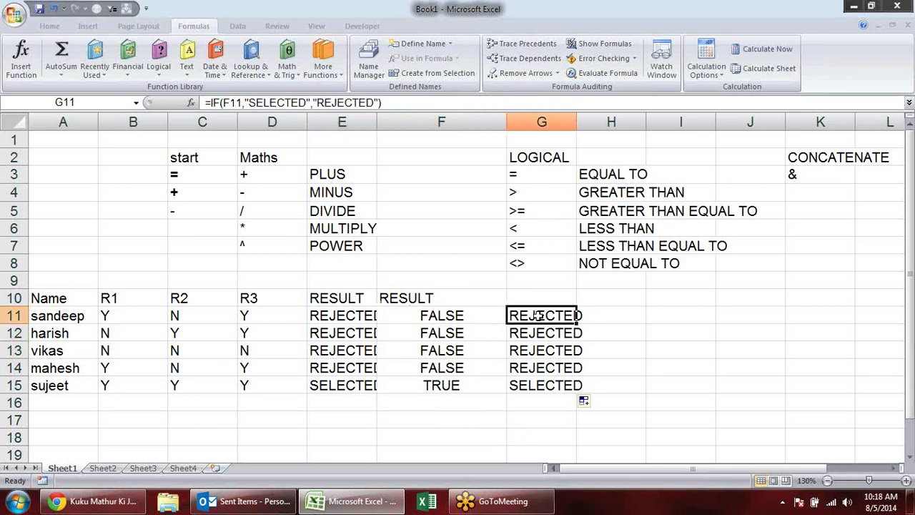
Replace the F11 reference in G11's IF formula with the AND(B11="Y",C11="Y",D11="Y") test from F11.
double_click(476, 316)
left_click_drag(613, 317, 387, 316)
key("ctrl+c")
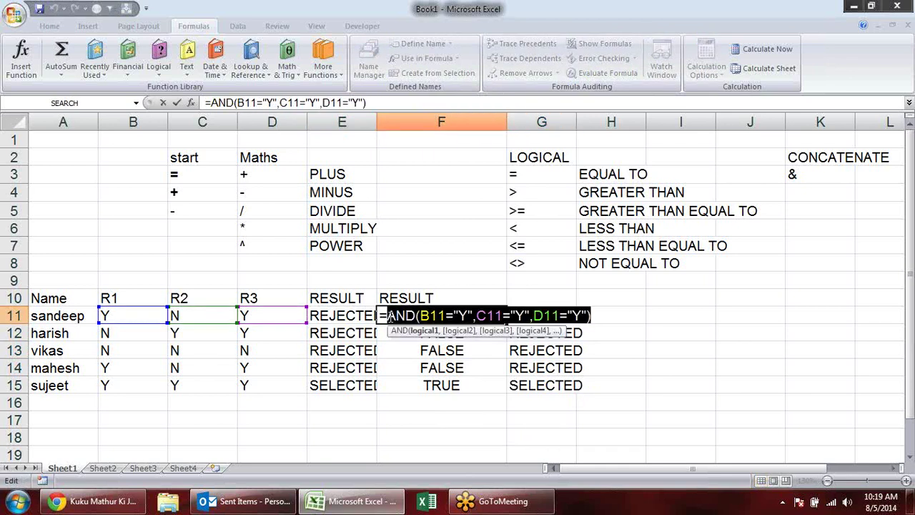
key("Escape")
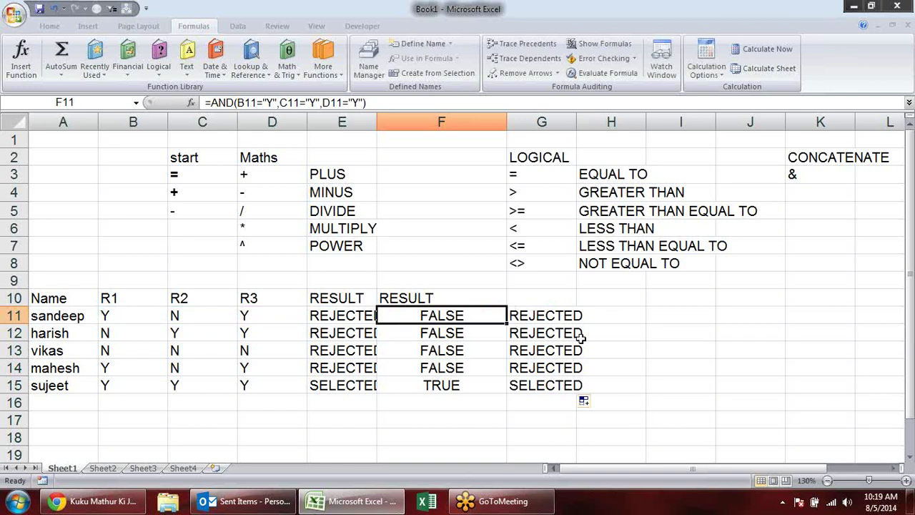
left_click(572, 316)
double_click(546, 320)
left_click_drag(559, 316, 535, 316)
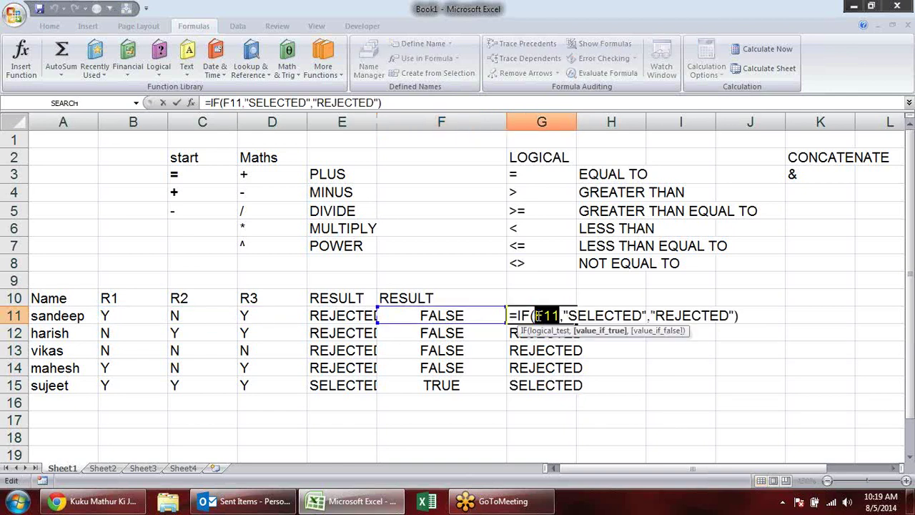
key("ctrl+v")
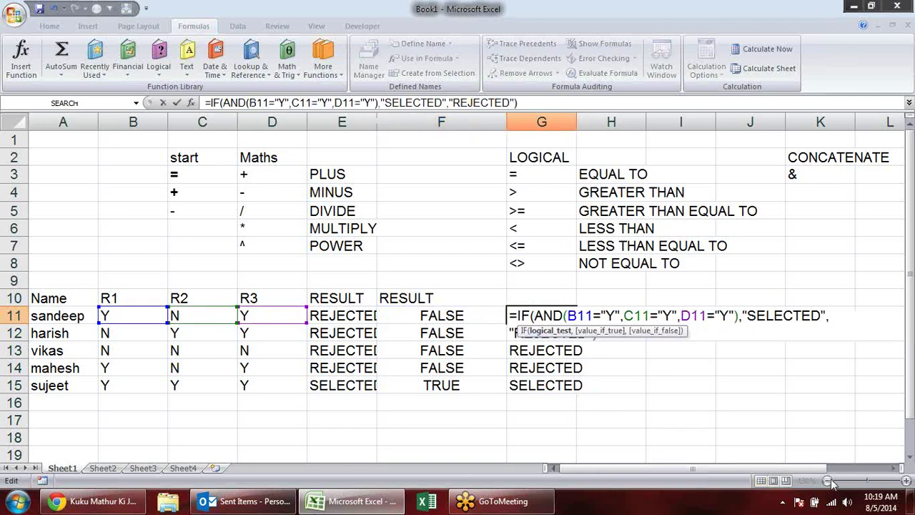
key("Return")
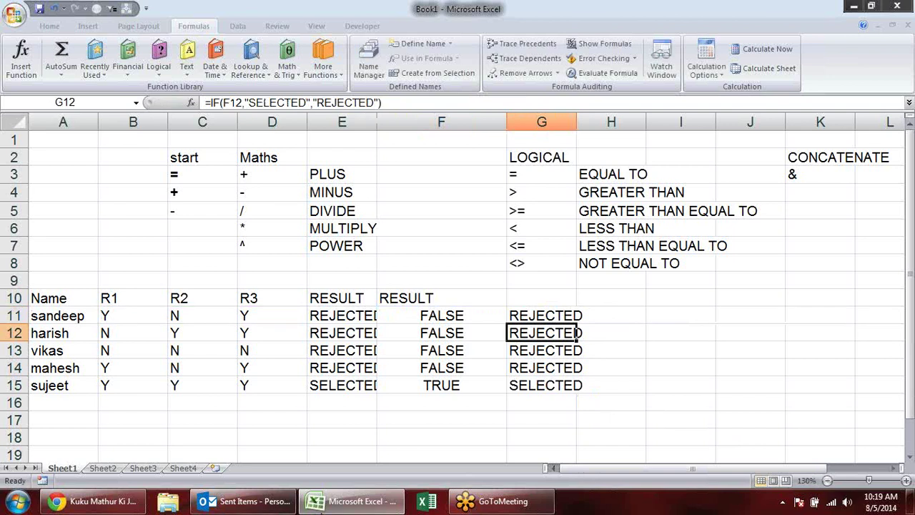
Clear the TRUE/FALSE helper values from column F, F11:F16.
left_click_drag(449, 320, 473, 399)
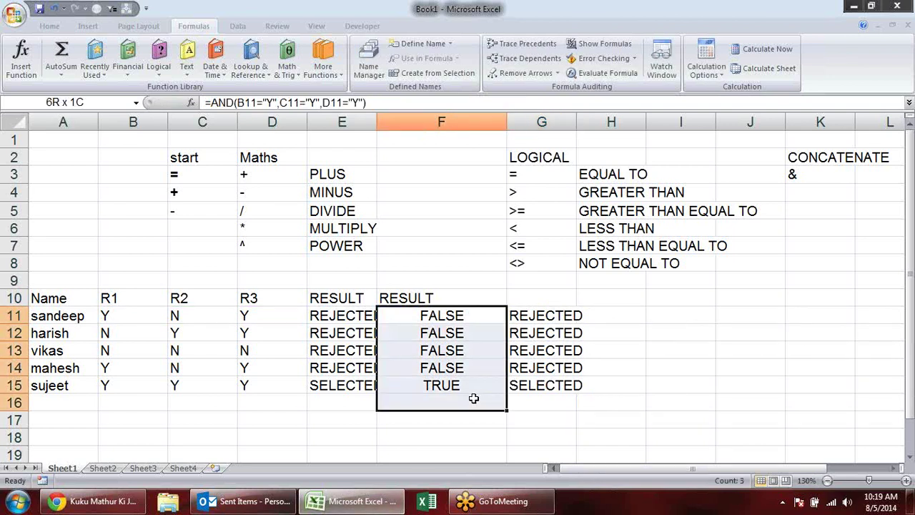
key("Delete")
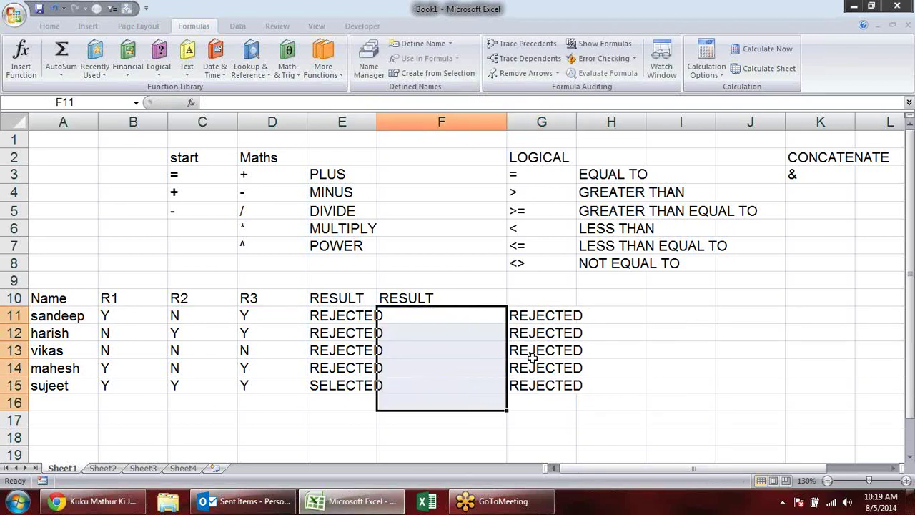
left_click(558, 320)
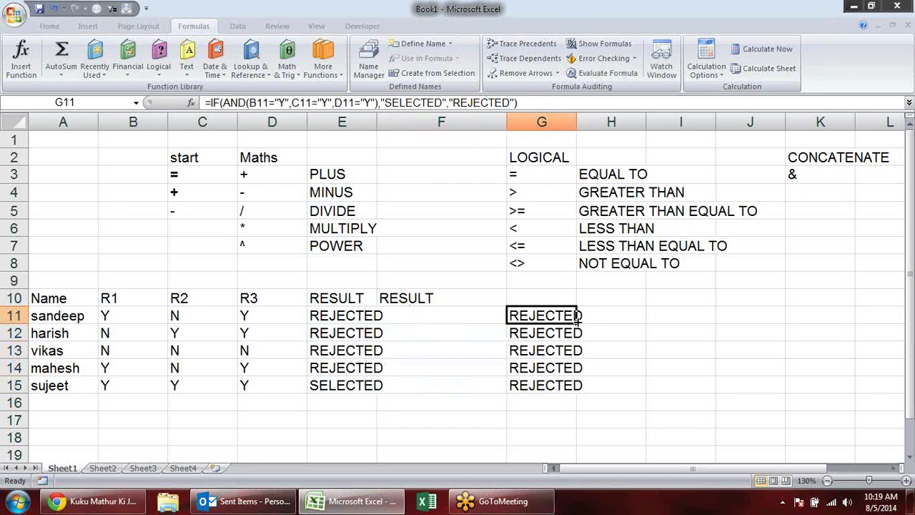
Fill G11's IF(AND) formula down to G15 and paste a copy into F11:F15.
double_click(577, 320)
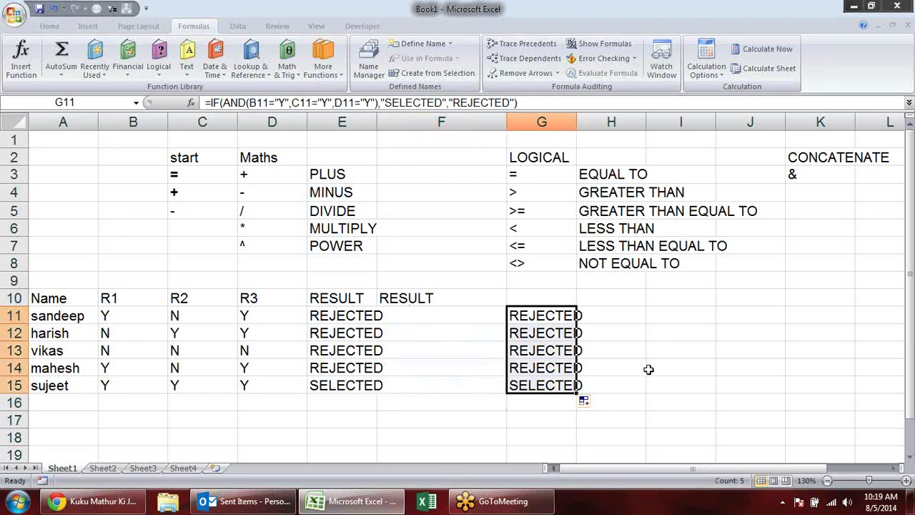
key("ctrl+c")
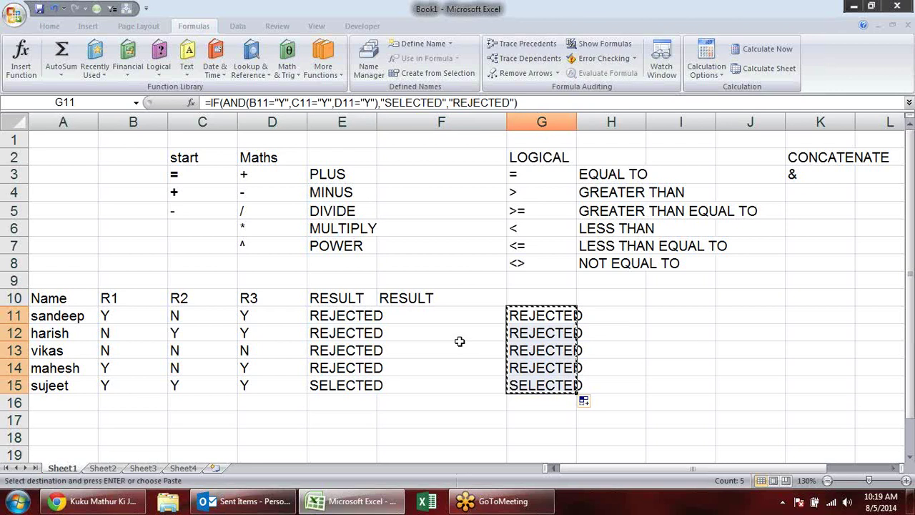
left_click(447, 314)
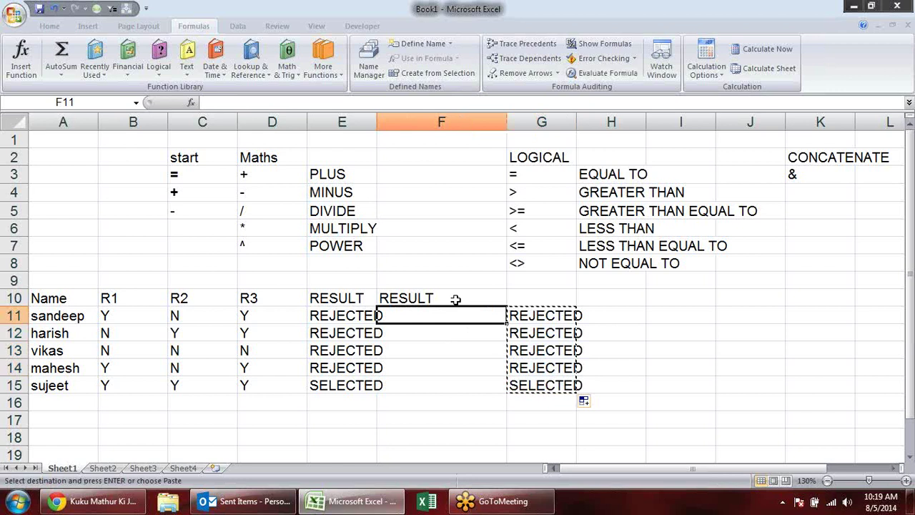
left_click(467, 394, "shift")
key("Return")
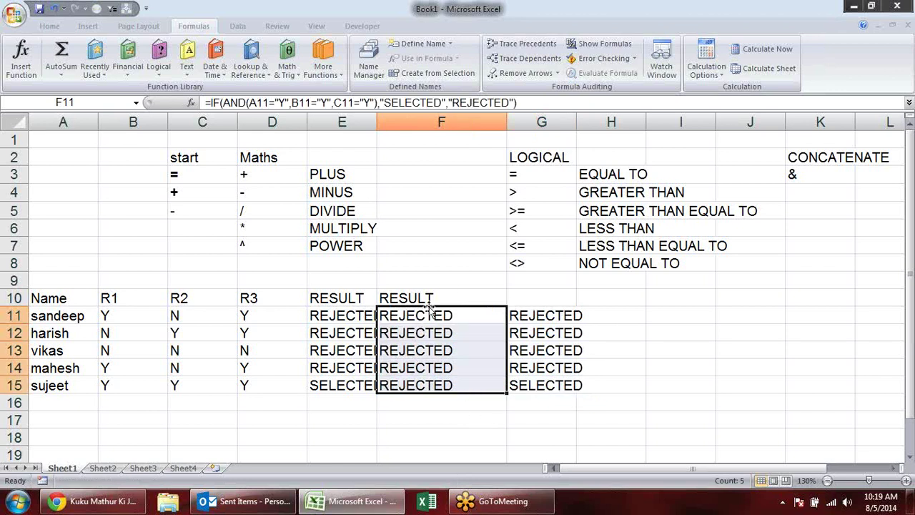
left_click(465, 398)
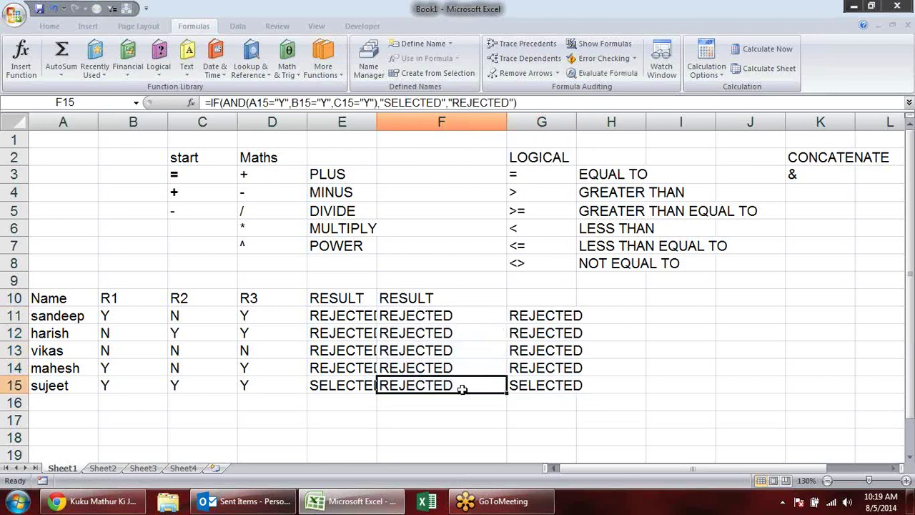
Compare the F15 and G15 formulas' references, then copy the G11:G15 results.
double_click(463, 386)
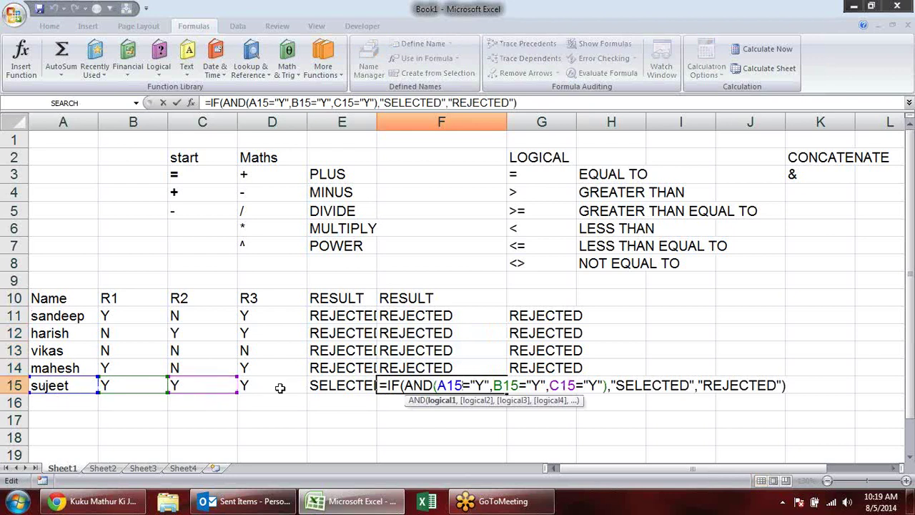
key("Escape")
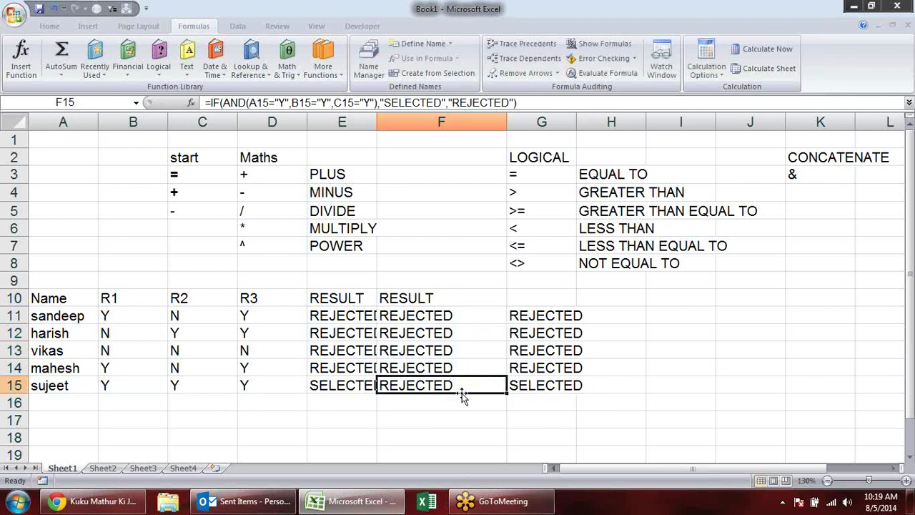
left_click(550, 385)
double_click(550, 385)
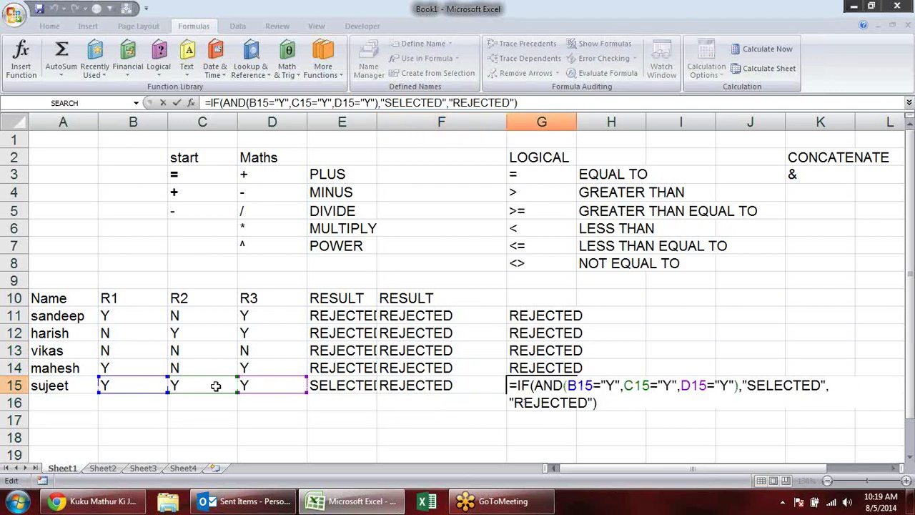
key("Escape")
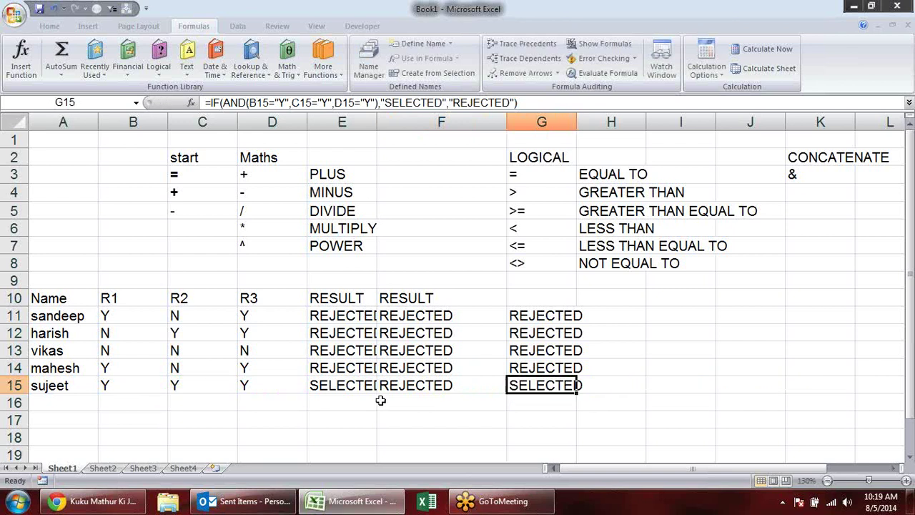
double_click(421, 385)
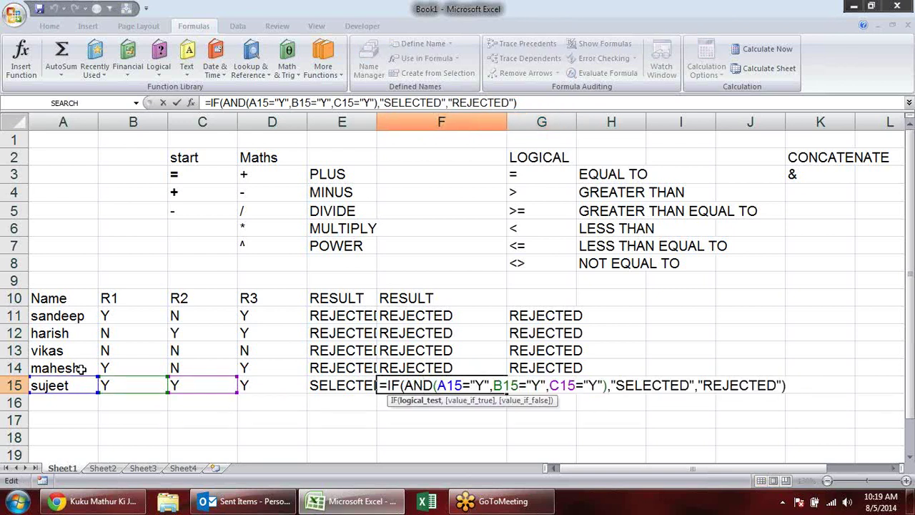
key("Escape")
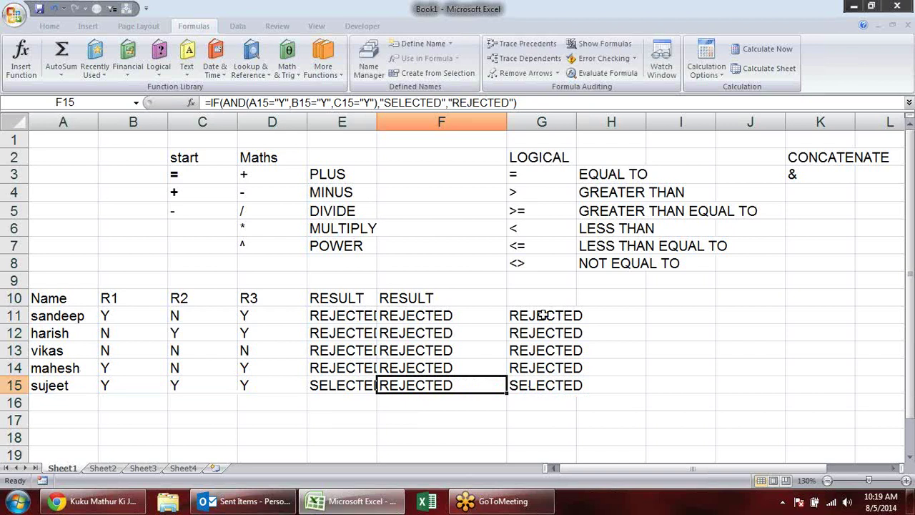
left_click_drag(543, 315, 542, 386)
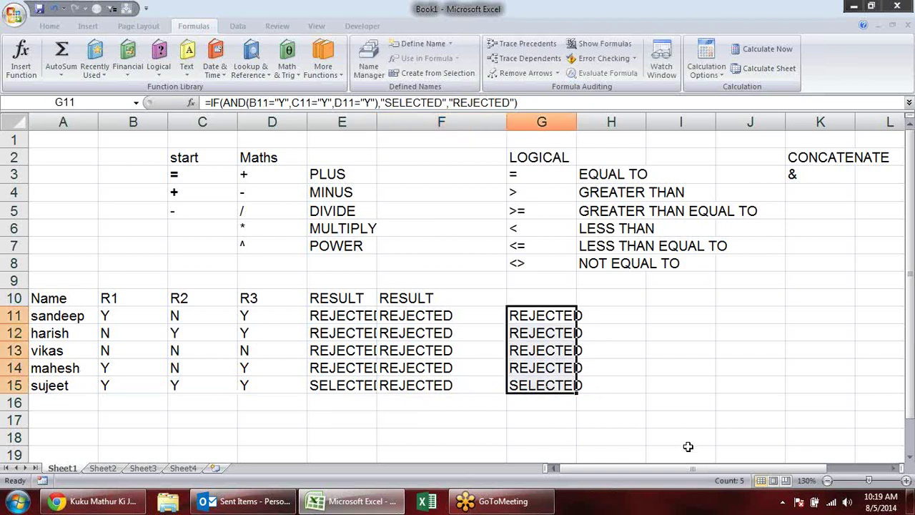
key("ctrl+c")
Paste the G11:G15 results into F11:F15 and confirm F15's formula references.
left_click(451, 314)
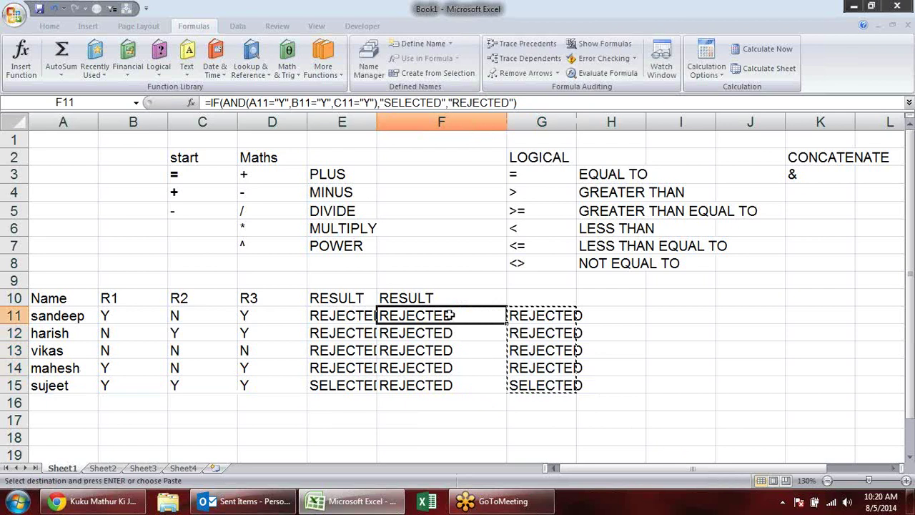
key("Return")
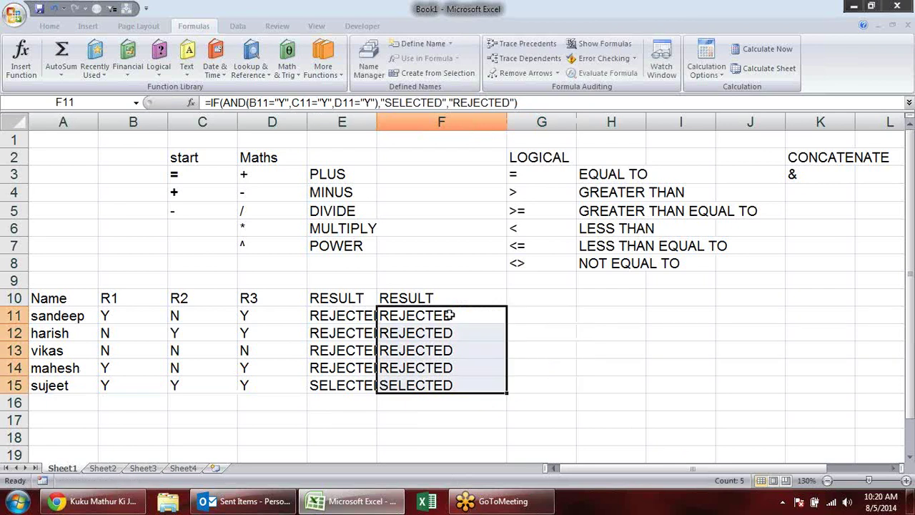
left_click(448, 319)
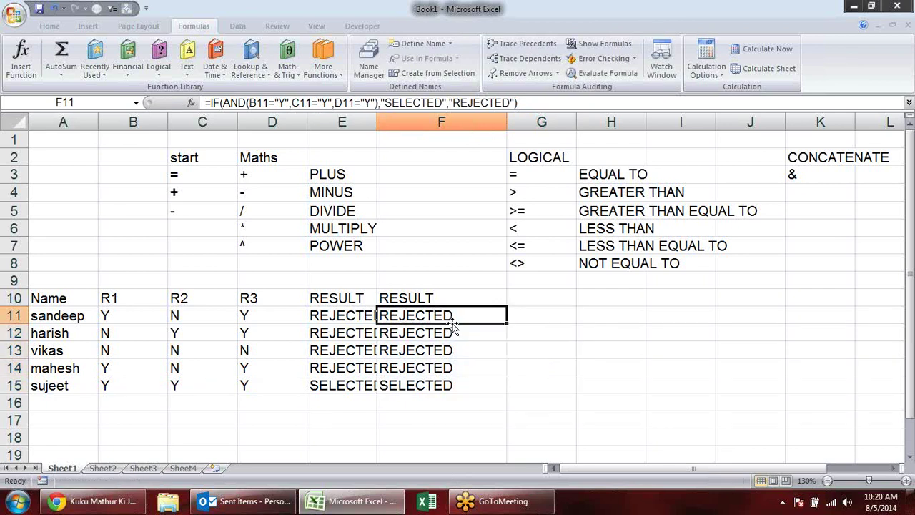
left_click(443, 408)
key("ctrl+Up")
key("ctrl+Up")
double_click(447, 386)
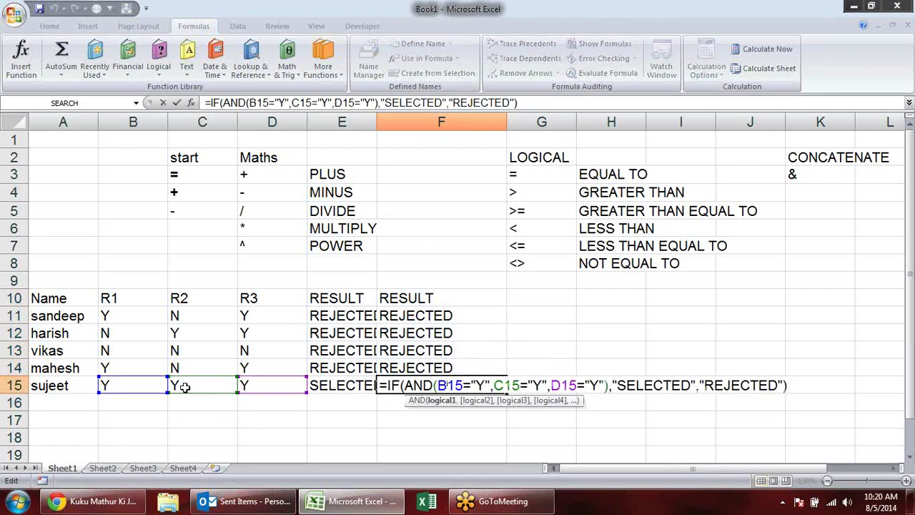
key("Return")
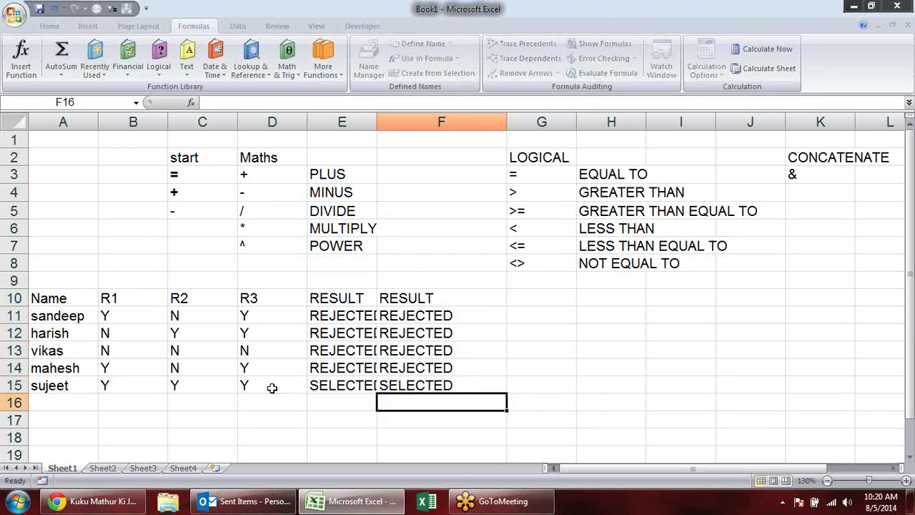
AutoFit column E to its text and review the E11 and F11 formulas.
double_click(377, 118)
double_click(369, 316)
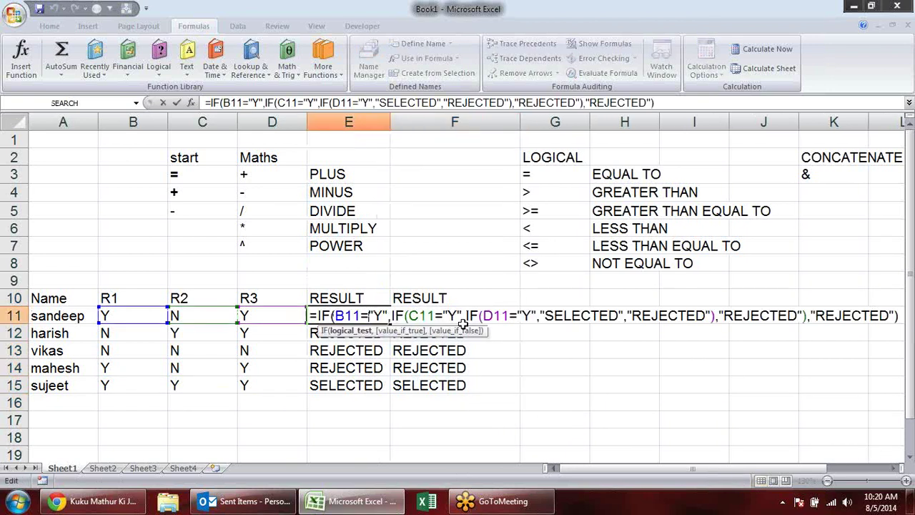
key("Escape")
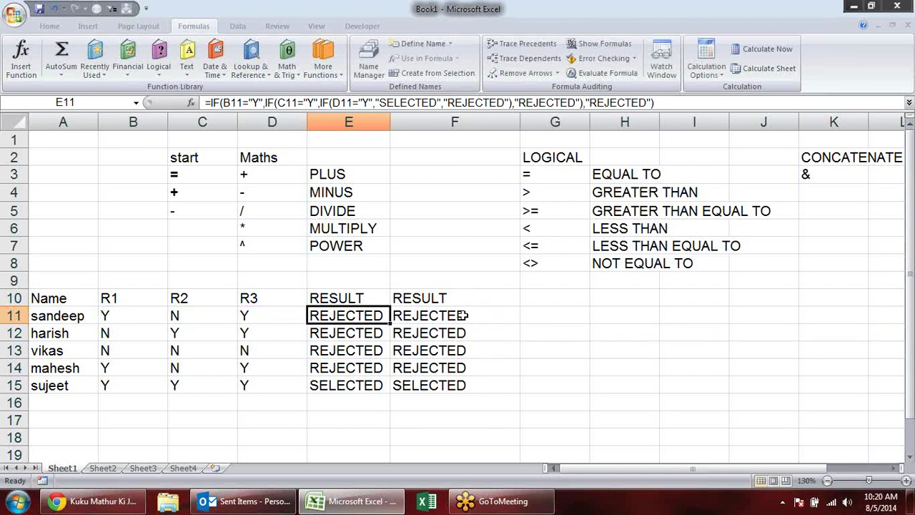
double_click(464, 315)
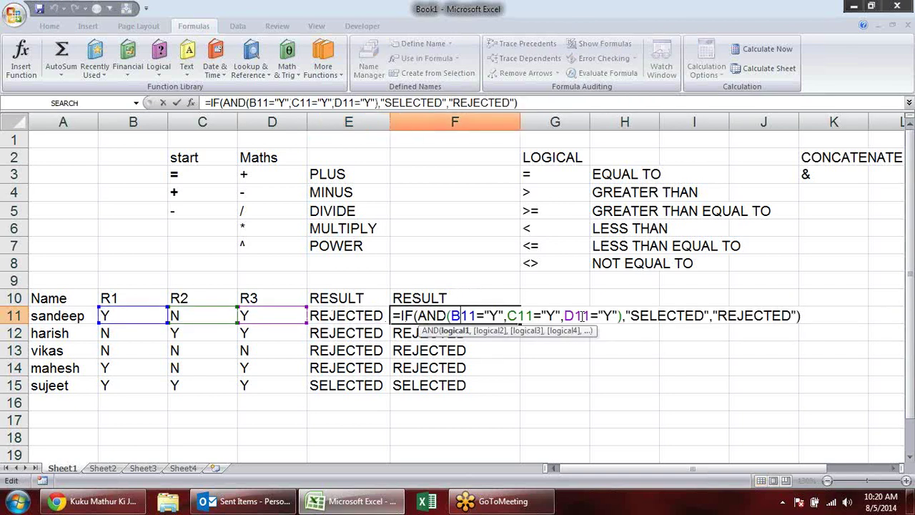
key("Escape")
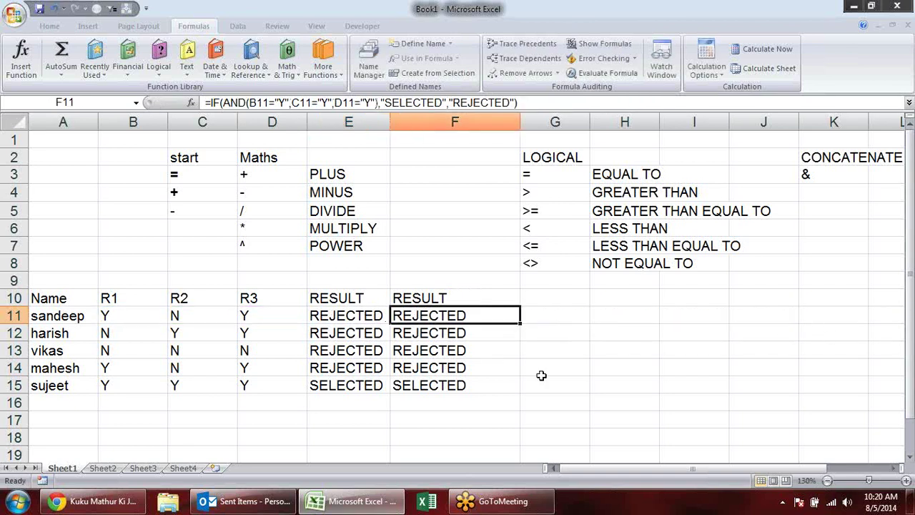
Label the first table 'And' in cell A9.
left_click(48, 282)
type("a")
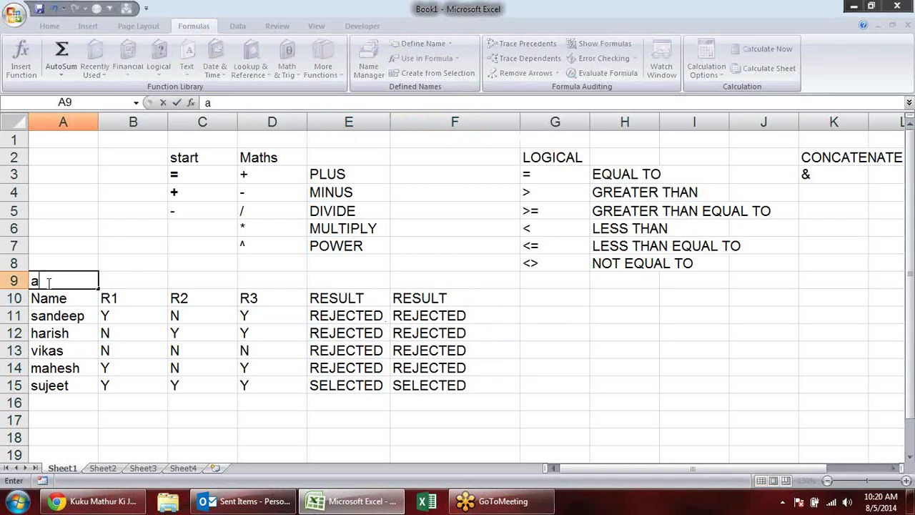
type("ND=")
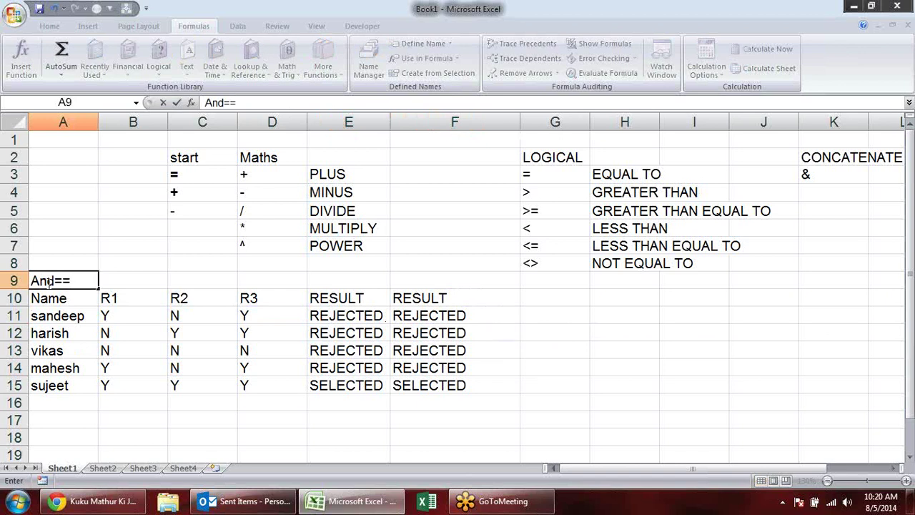
key("BackSpace")
key("BackSpace")
type("d")
key("Return")
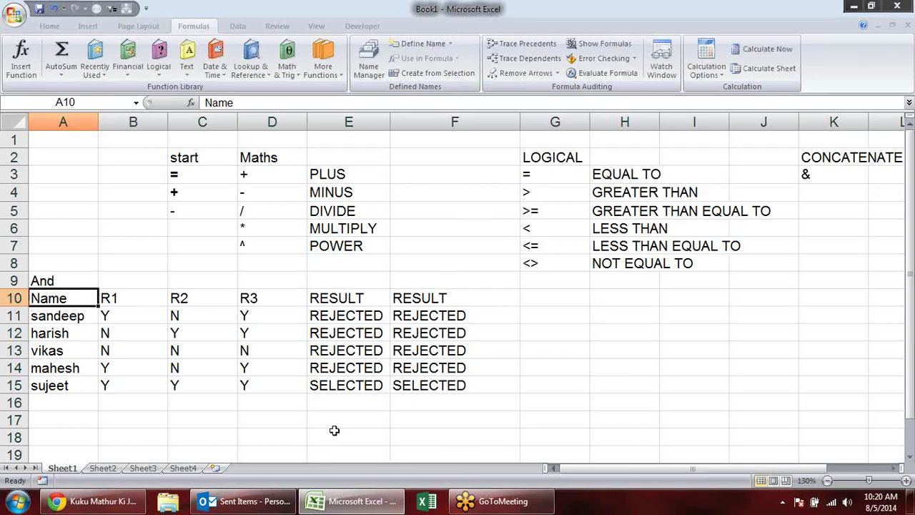
Copy the A10:D15 candidate table to A18:D23.
scroll(334, 429, "down", 2)
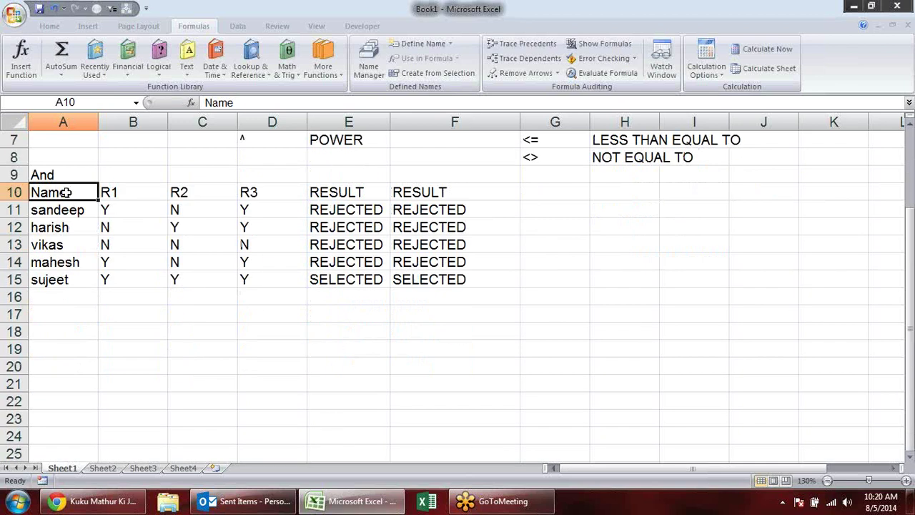
left_click_drag(65, 192, 247, 274)
key("ctrl+c")
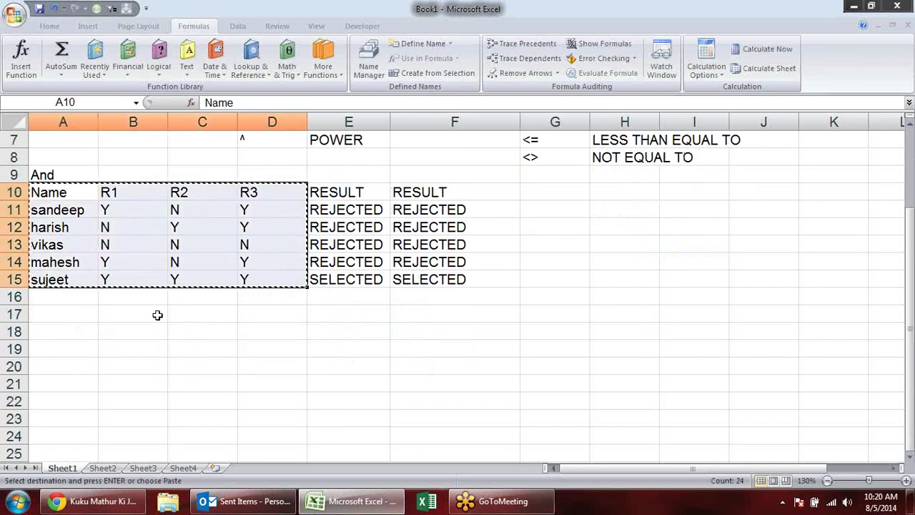
left_click(77, 334)
key("Return")
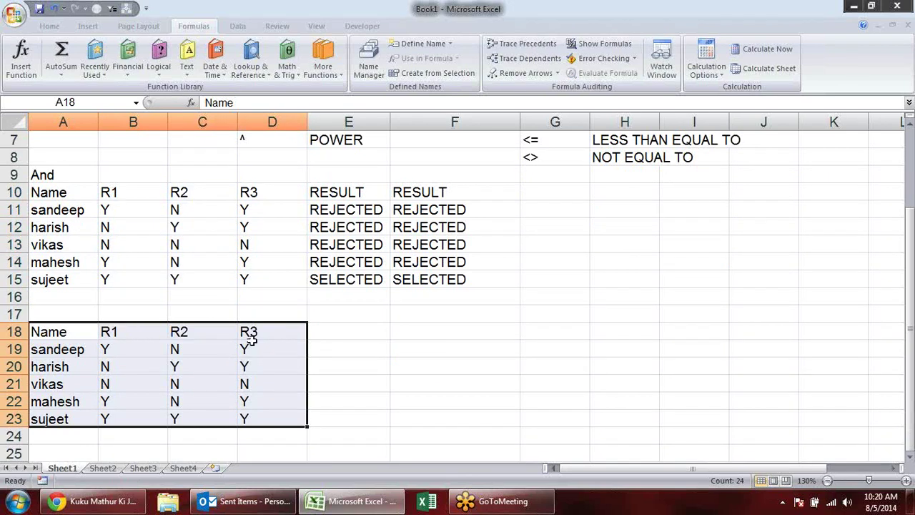
left_click(127, 344)
Rename the copied headers B18:D18 to dl, v id and pan card.
left_click(141, 332)
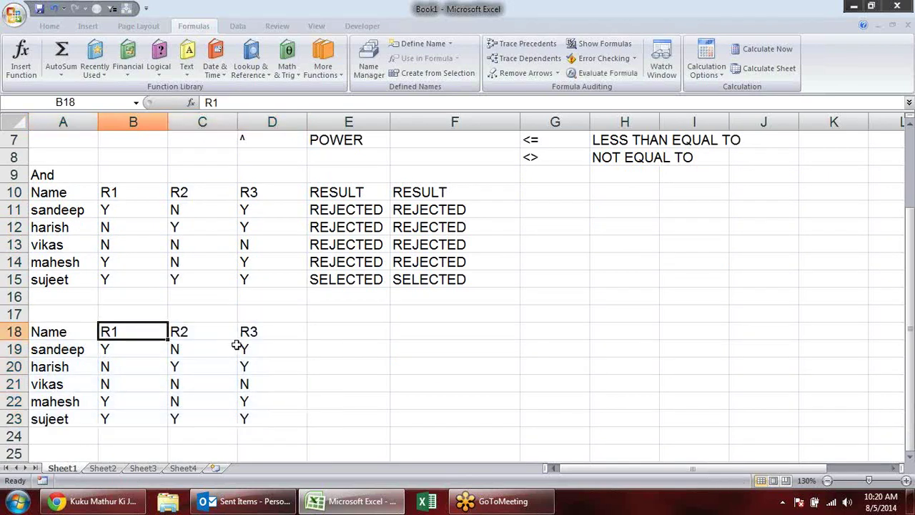
type("dl")
key("Tab")
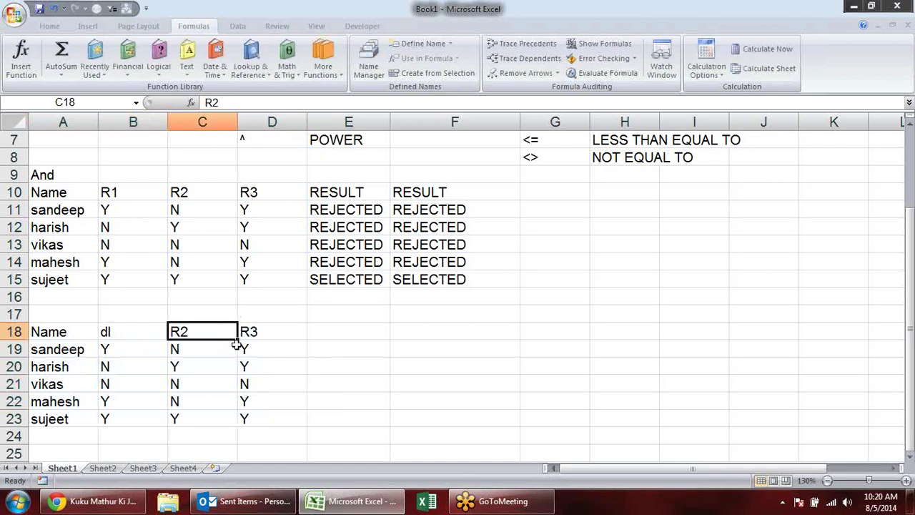
type("v i")
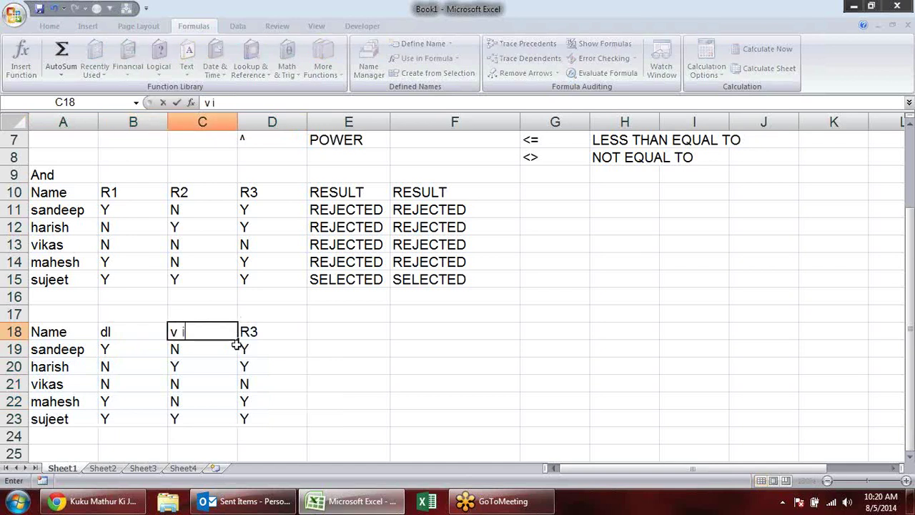
type("d")
key("Tab")
type("p")
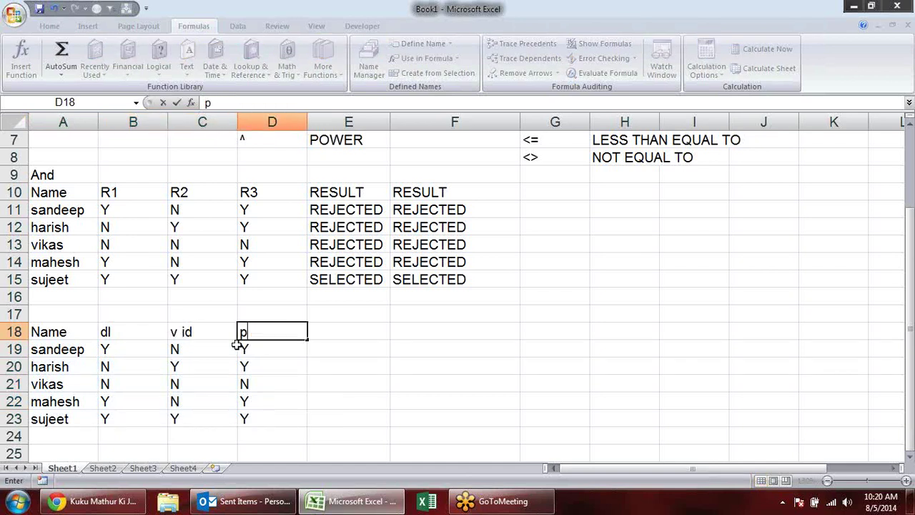
type("an card")
key("Return")
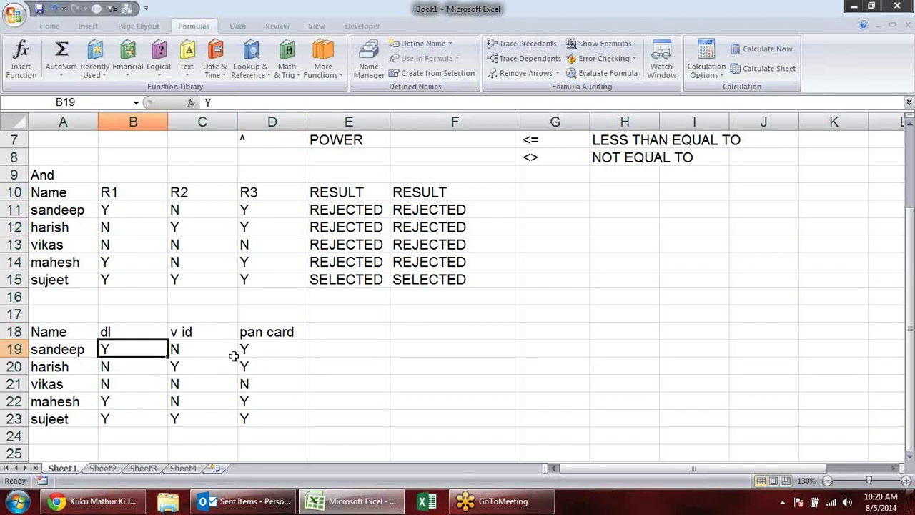
Type 'OR' in A17 and review row 19's dl, v id and pan card values.
left_click(59, 317)
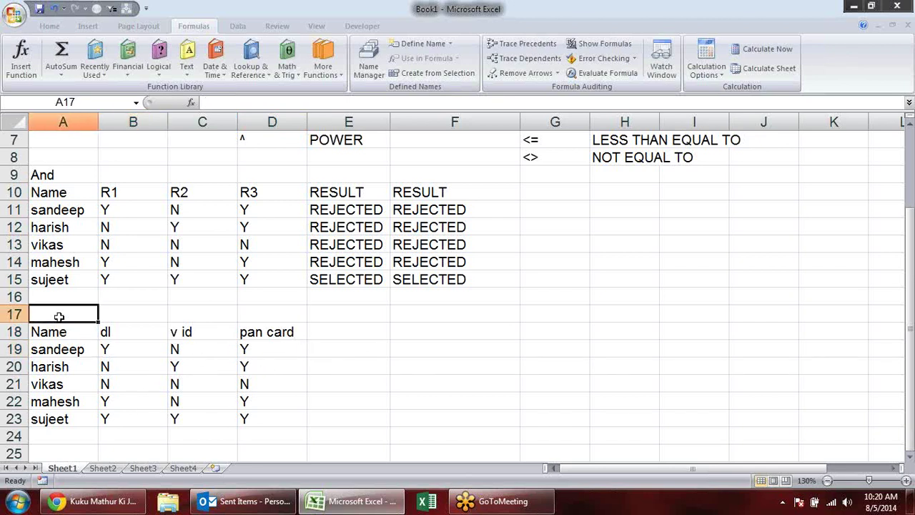
type("OR")
key("Up")
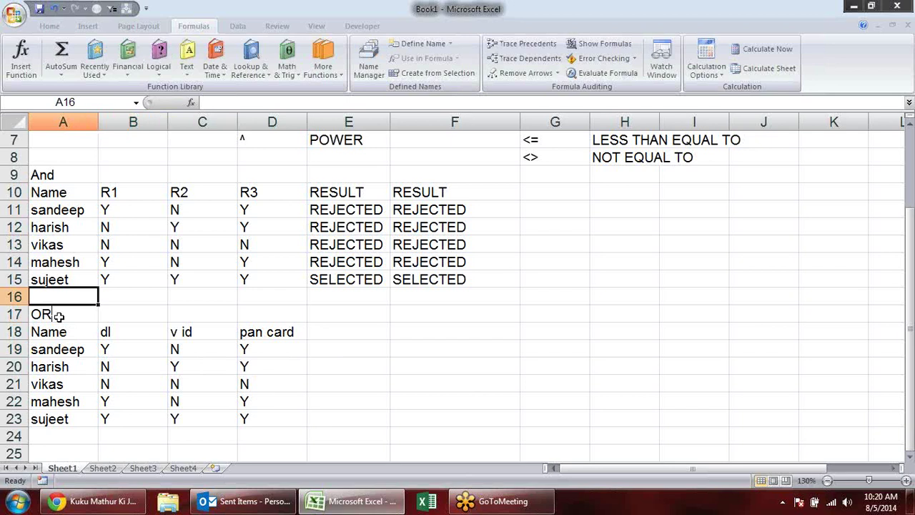
left_click(59, 317)
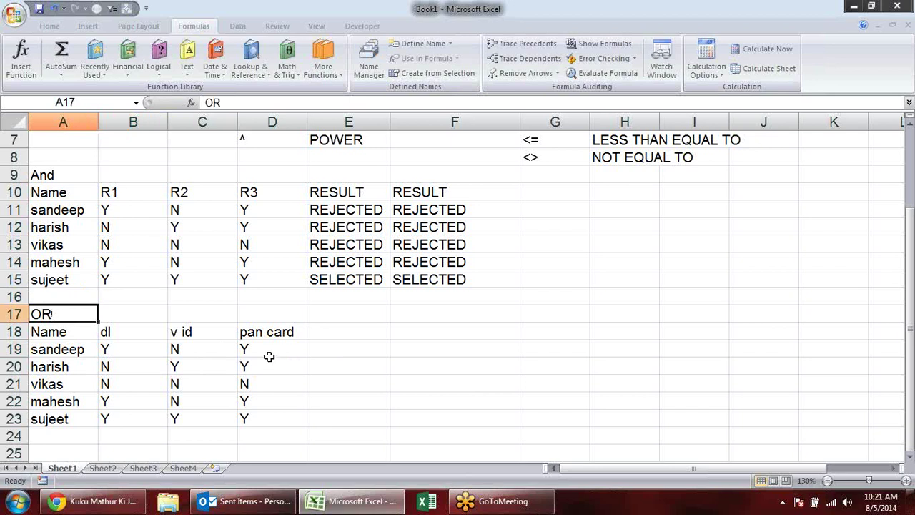
left_click(121, 352)
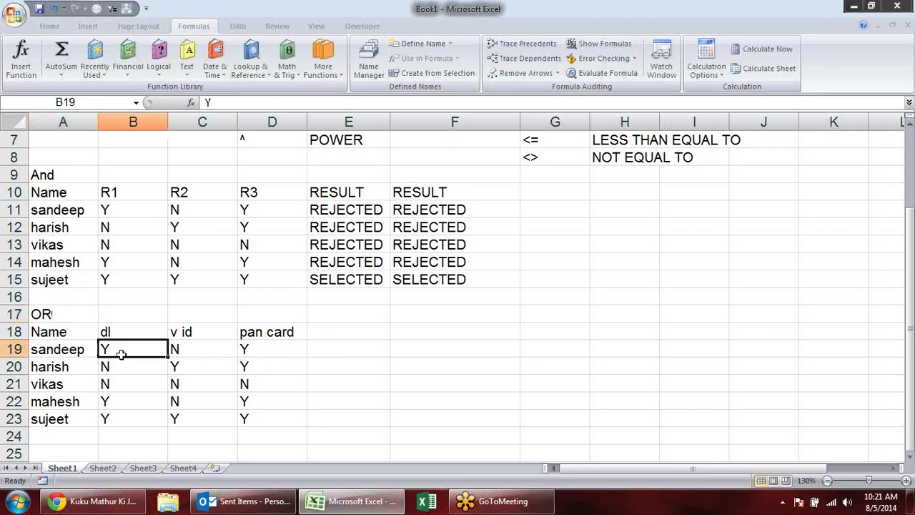
left_click(178, 349)
left_click(262, 350)
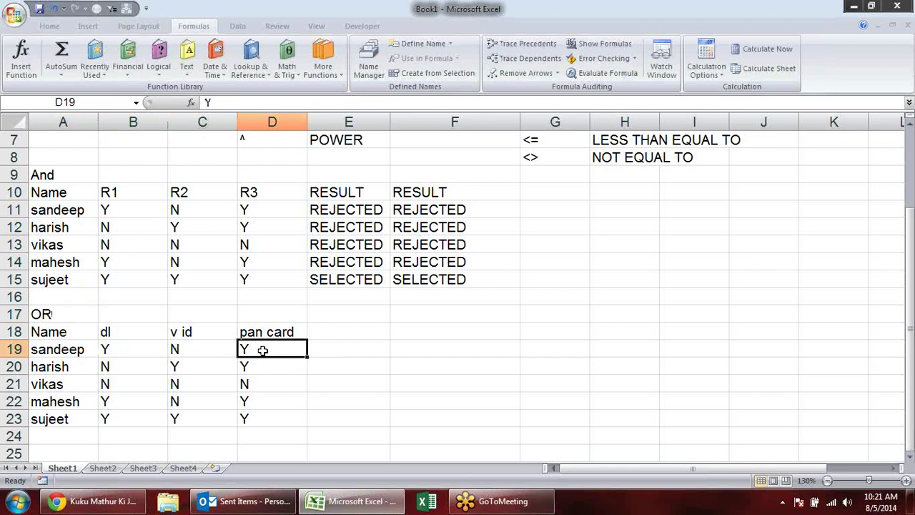
left_click(350, 344)
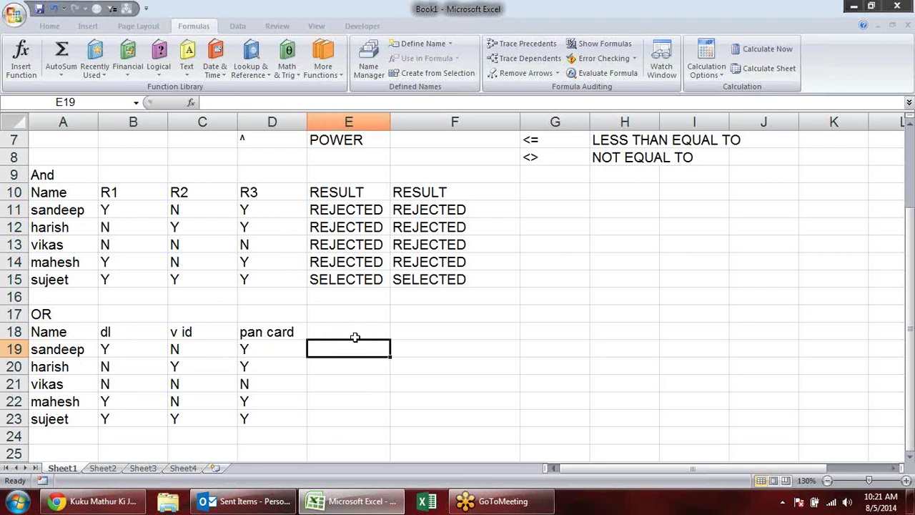
Enter =OR(B19="Y",C19="y",D19="y") in E19.
type("=or")
key("Tab")
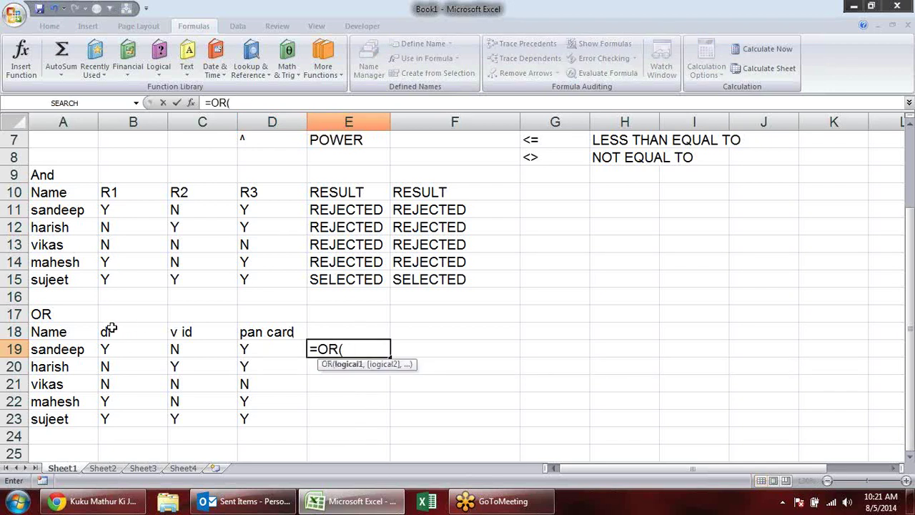
left_click(120, 349)
type("=\"")
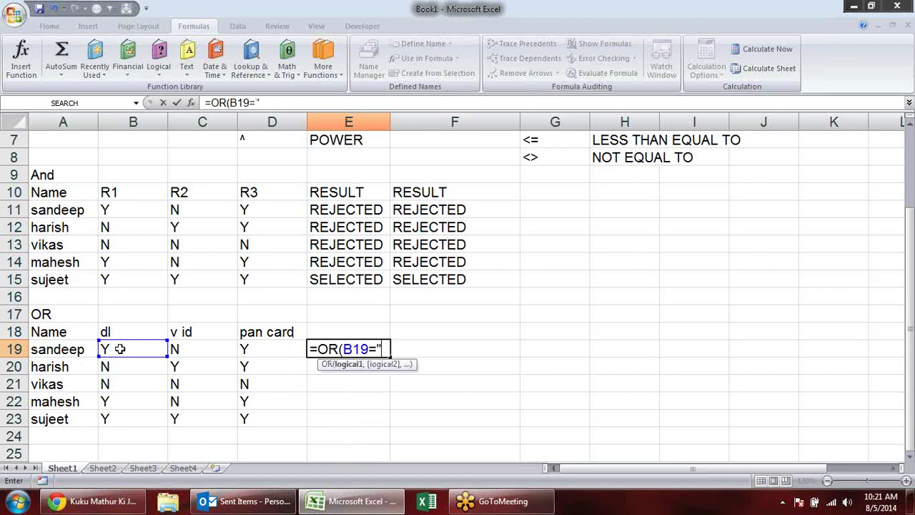
type("Y\",")
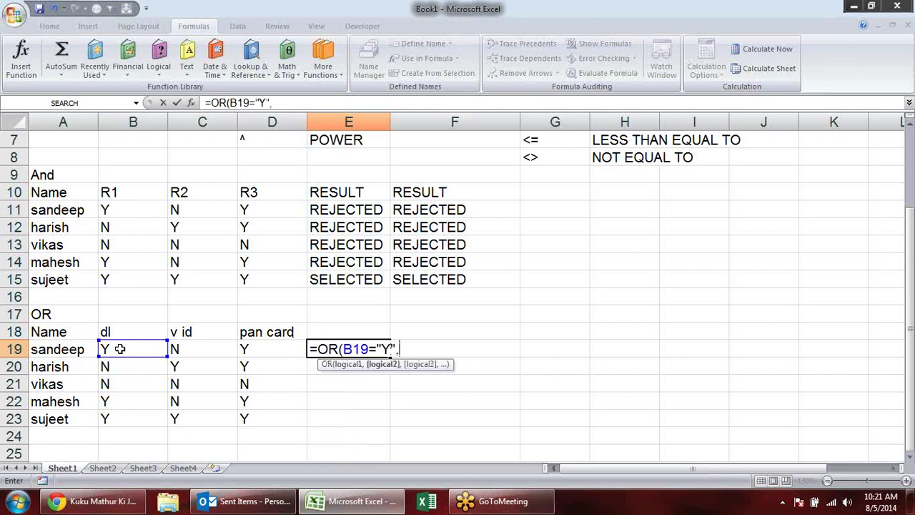
left_click(222, 353)
type("=\"")
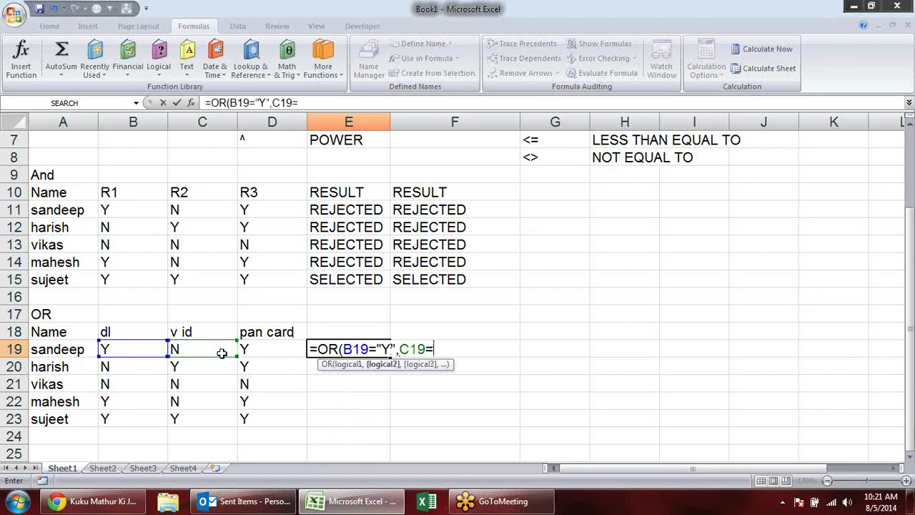
type("N")
key("BackSpace")
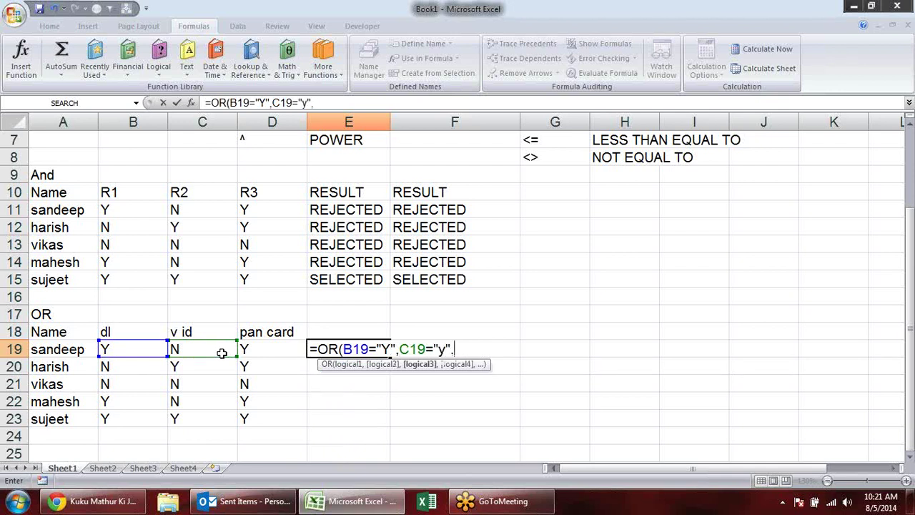
type(",")
left_click(271, 348)
type("=\"")
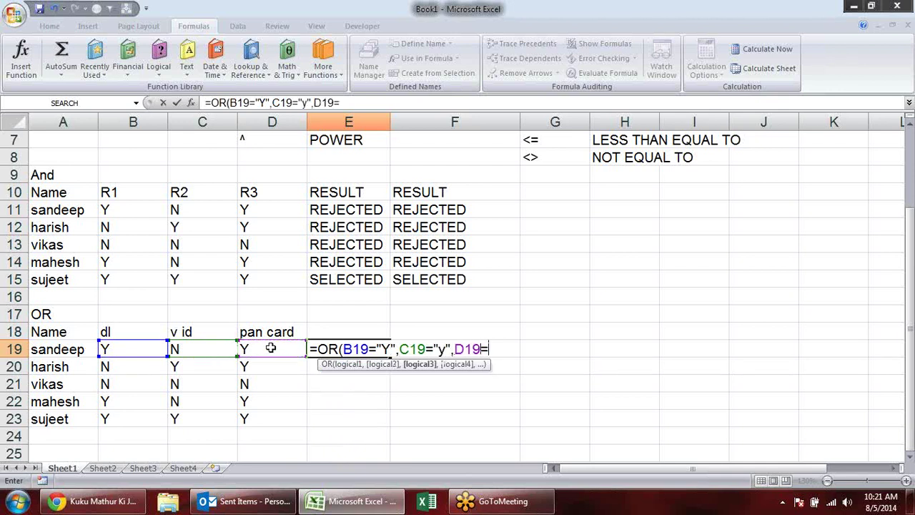
type("y")
key("Return")
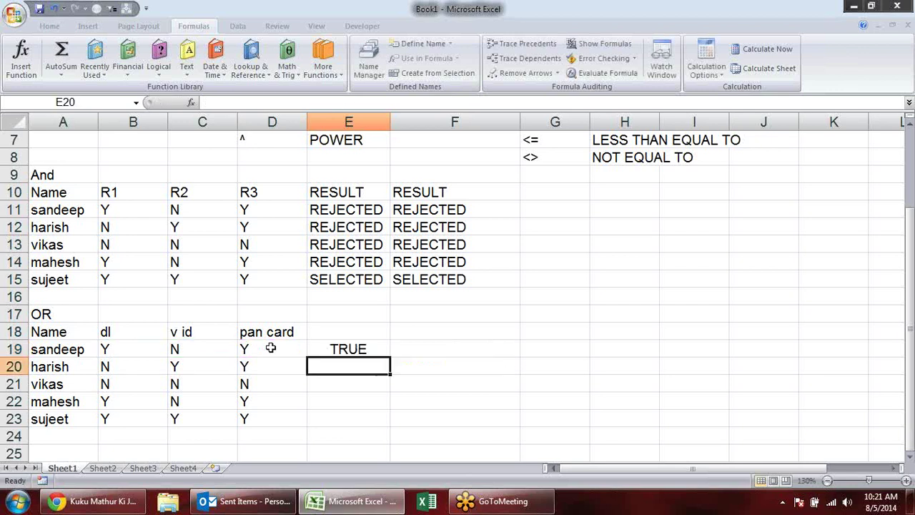
Fill the OR formula down to E23 and check the formula behind vikas's FALSE.
left_click(358, 350)
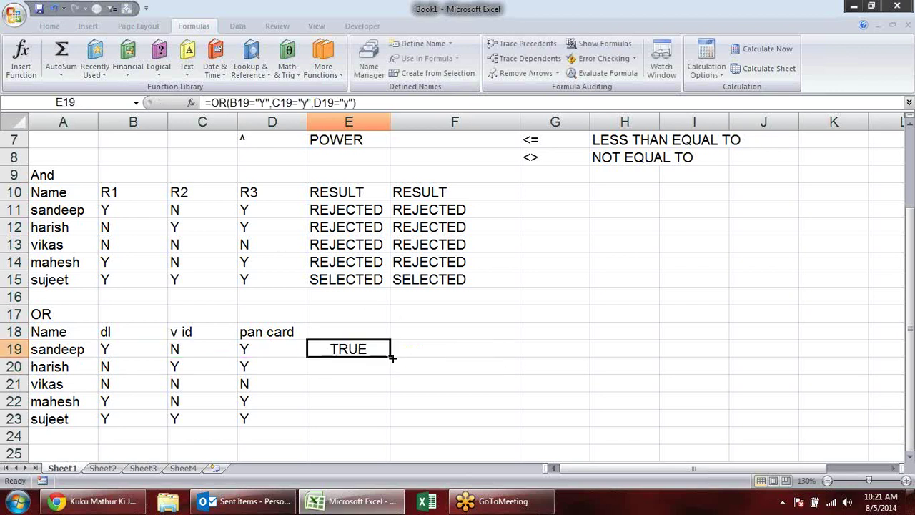
left_click_drag(391, 357, 390, 426)
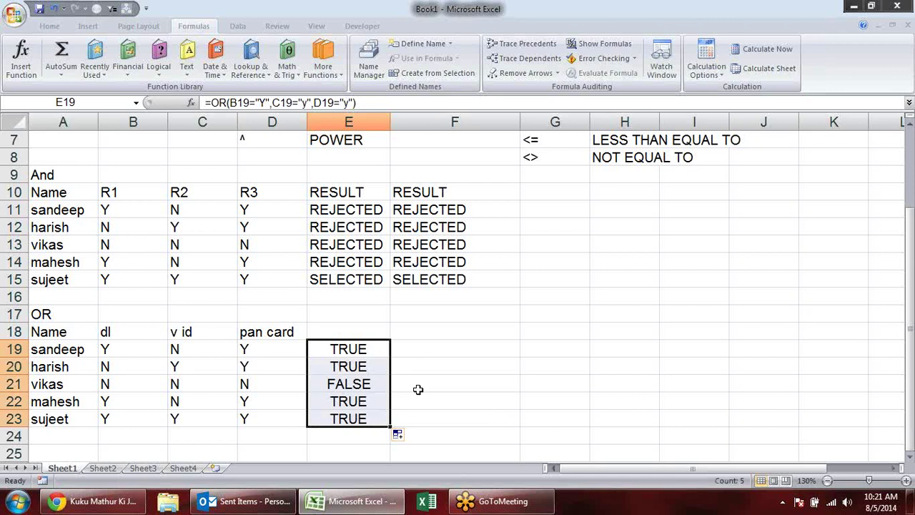
left_click(379, 382)
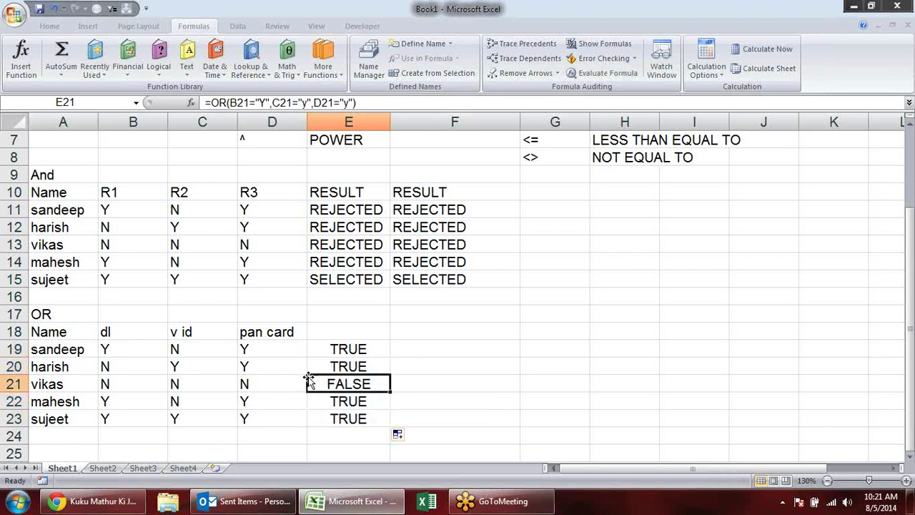
left_click(359, 350)
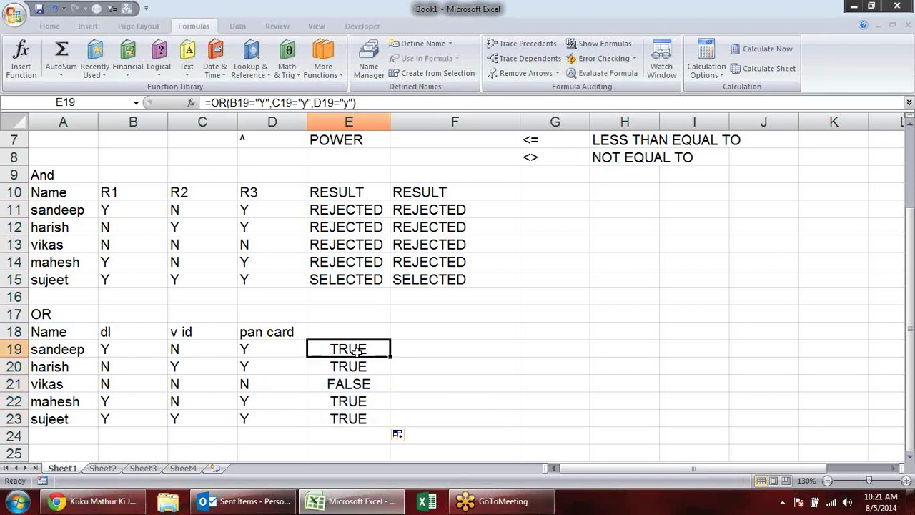
double_click(359, 350)
Test E19's OR conditions with F9 over several edits, keeping the original formula.
left_click(350, 364)
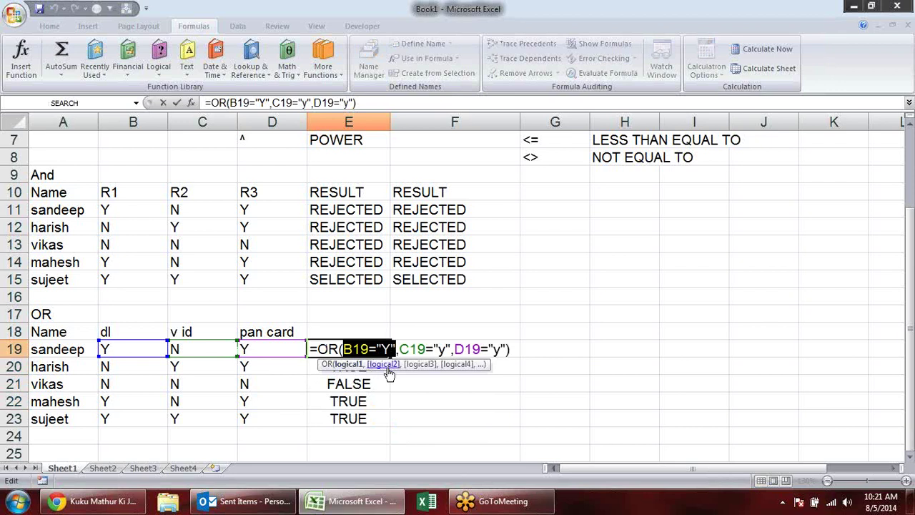
left_click(383, 364)
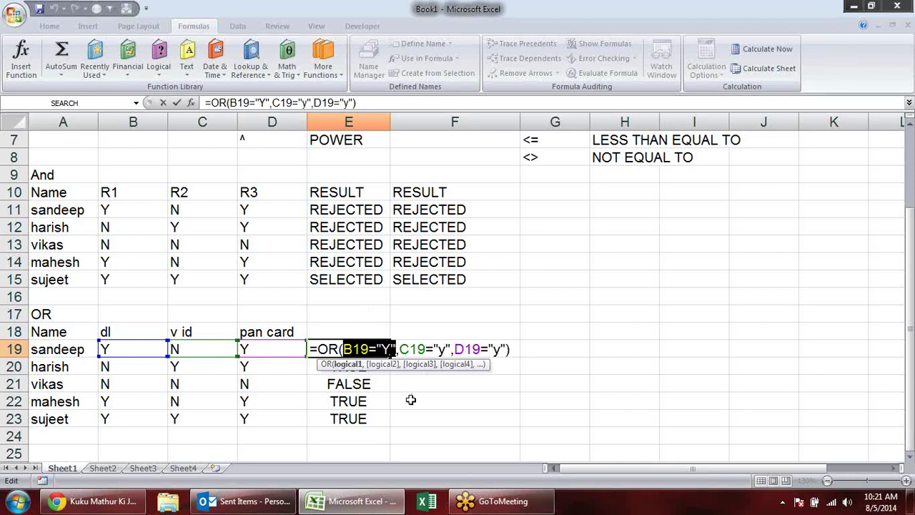
key("F9")
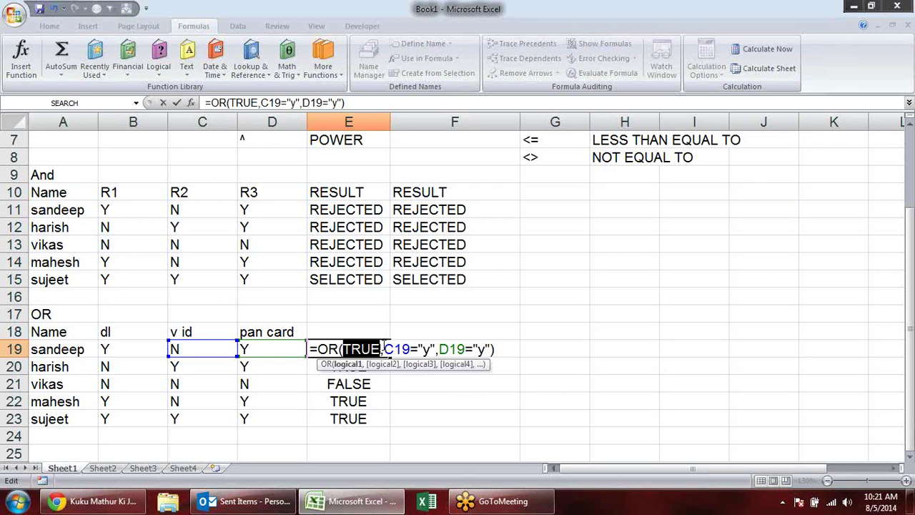
key("Return")
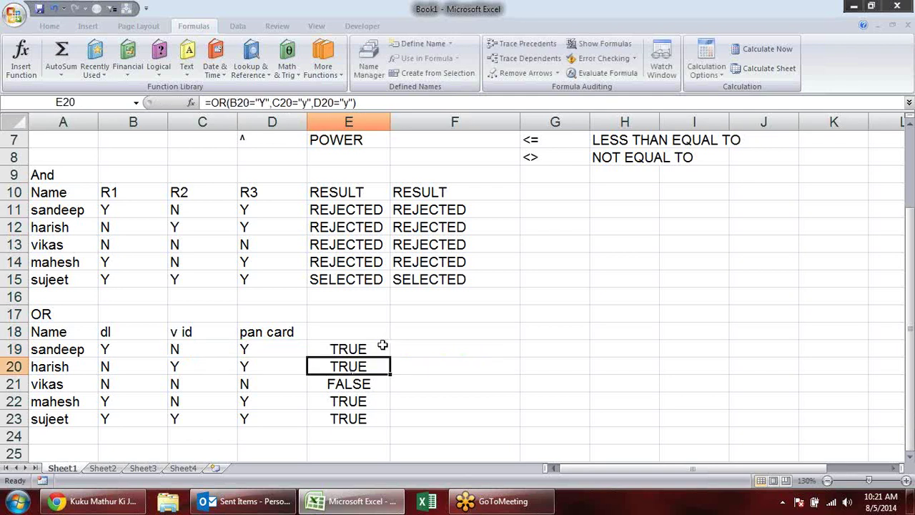
left_click(384, 348)
double_click(355, 349)
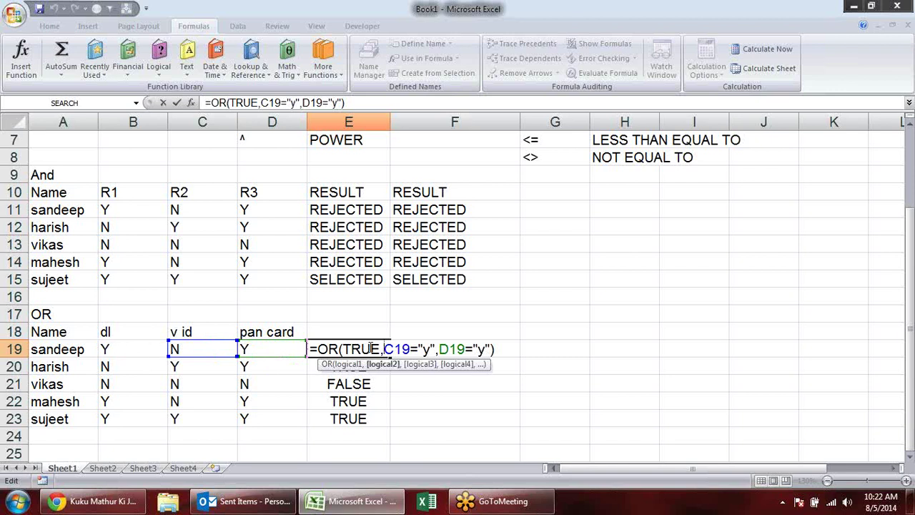
key("Return")
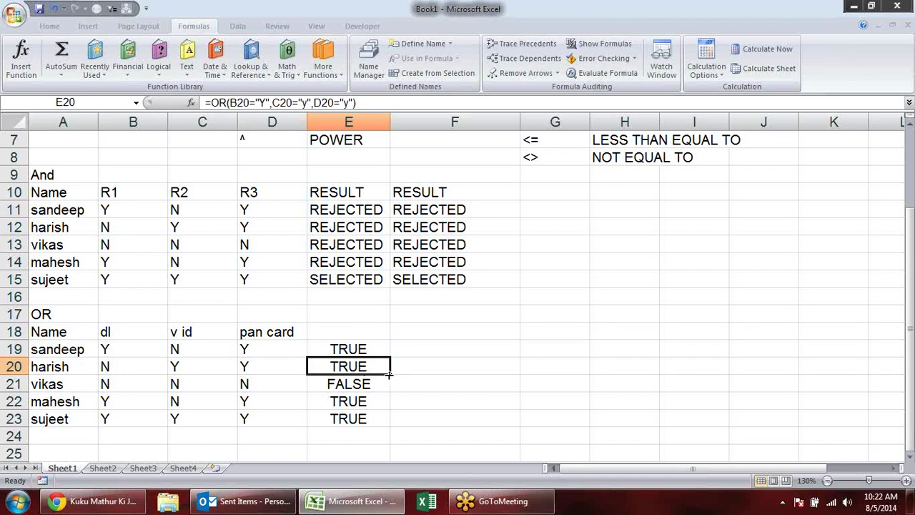
left_click_drag(390, 374, 384, 345)
double_click(378, 348)
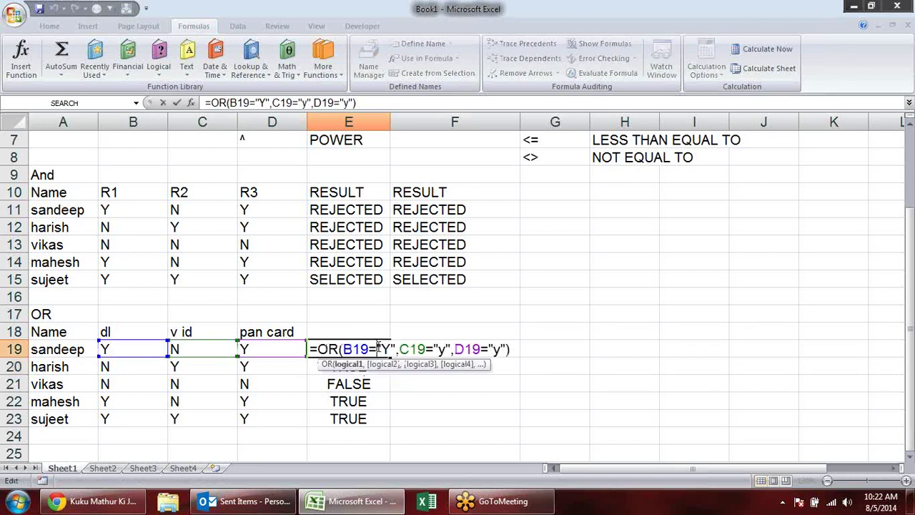
left_click(350, 364)
key("F9")
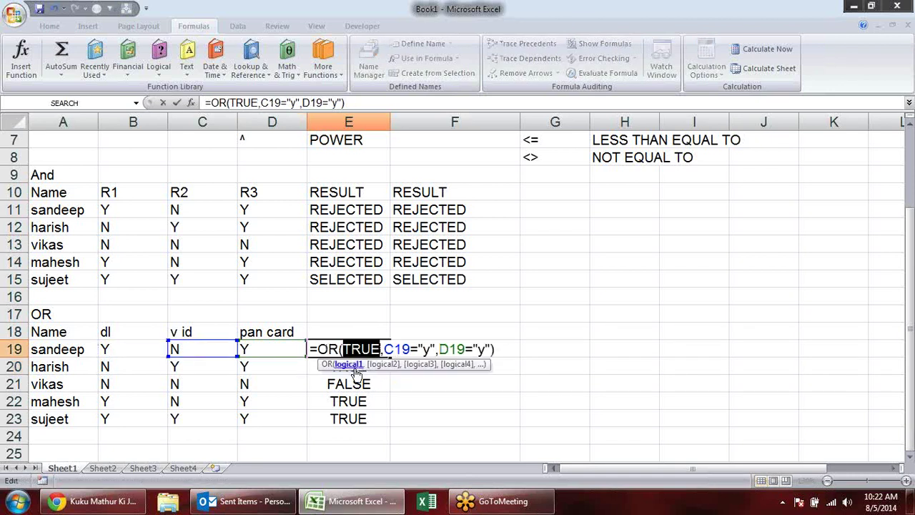
key("Escape")
Evaluate E19's conditions (TRUE, FALSE, TRUE) and whole OR call to TRUE, then discard.
double_click(368, 349)
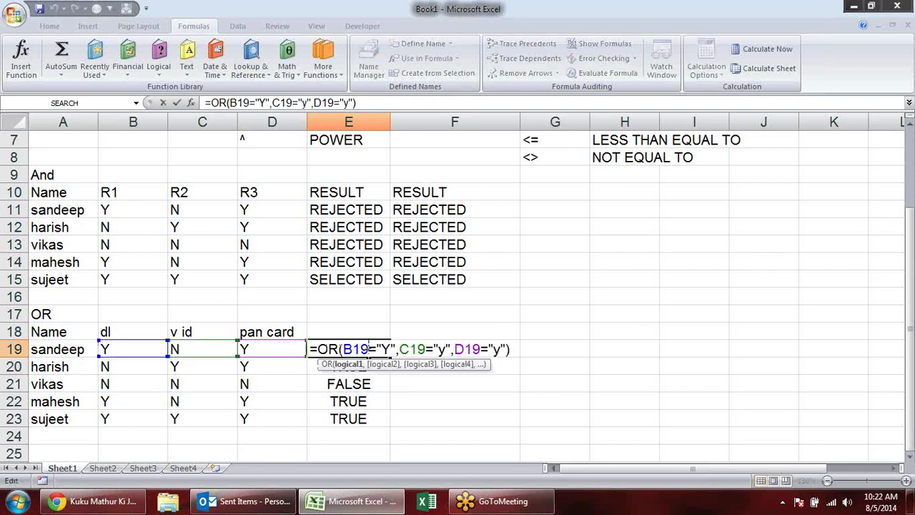
left_click_drag(396, 348, 377, 348)
left_click(351, 364)
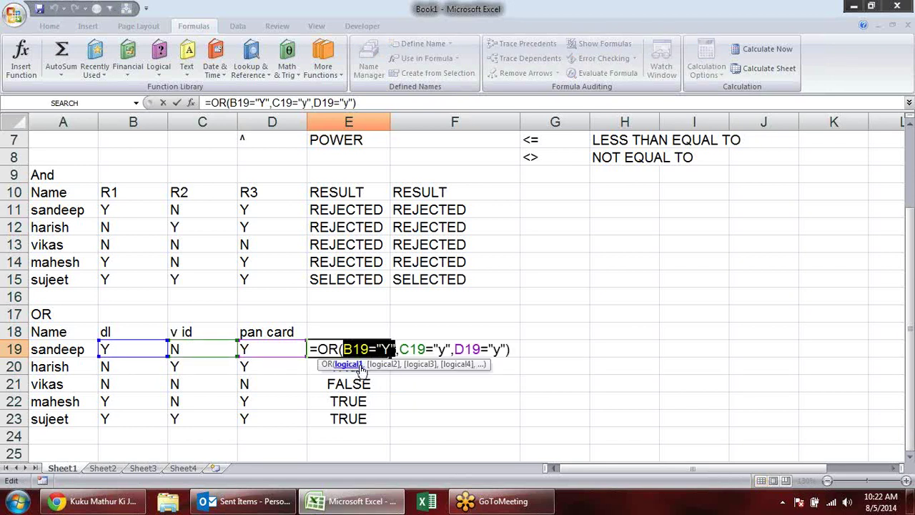
key("F9")
left_click(398, 365)
key("F9")
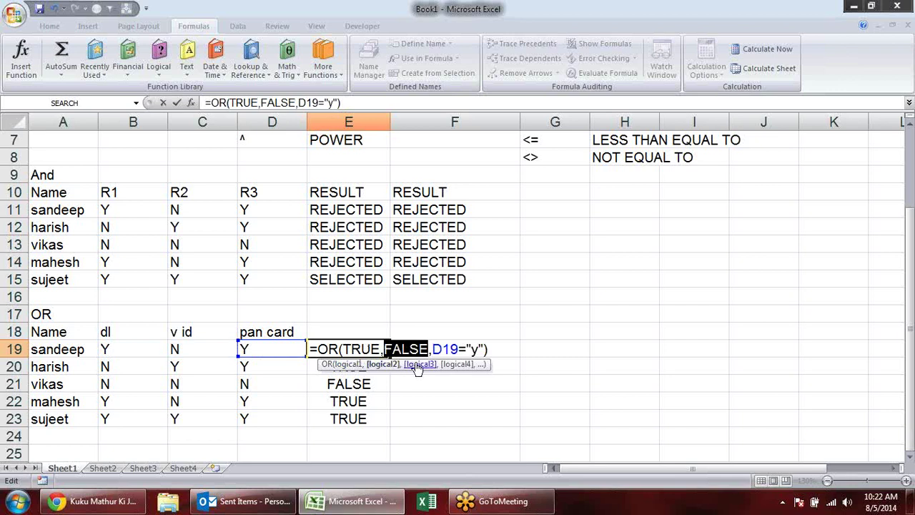
left_click(419, 365)
key("F9")
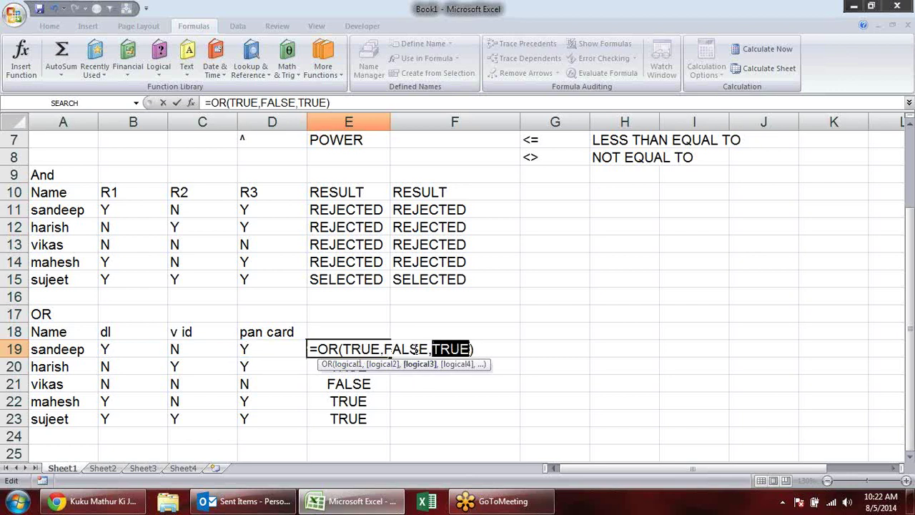
left_click_drag(473, 348, 318, 349)
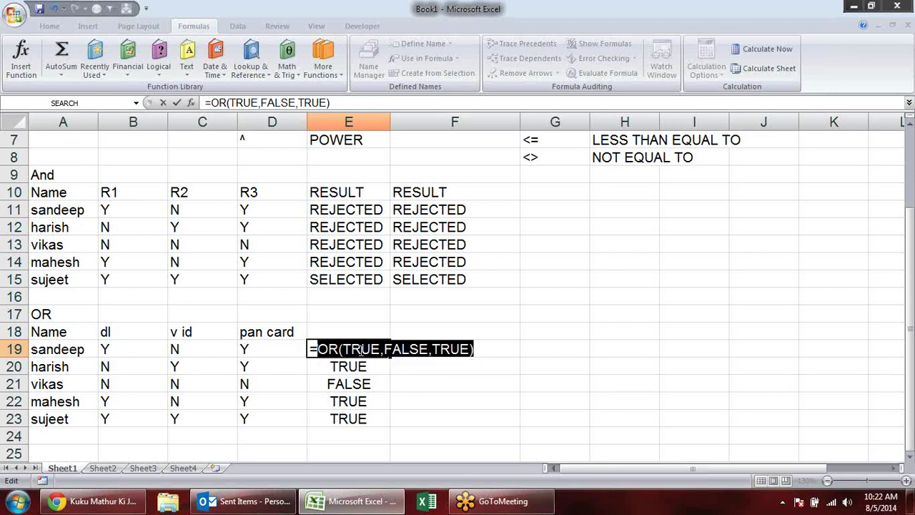
key("F9")
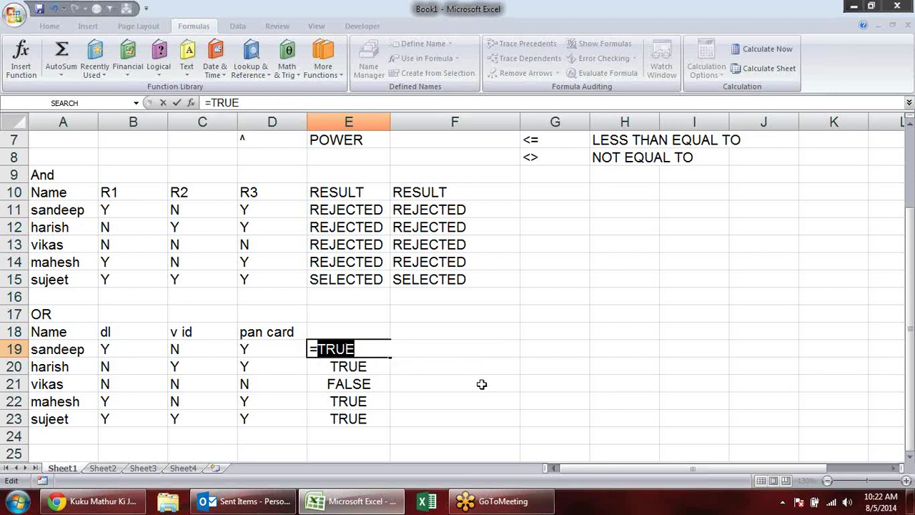
key("Escape")
Evaluate vikas's E21 conditions and OR call, all FALSE, then leave the formula unchanged.
double_click(375, 386)
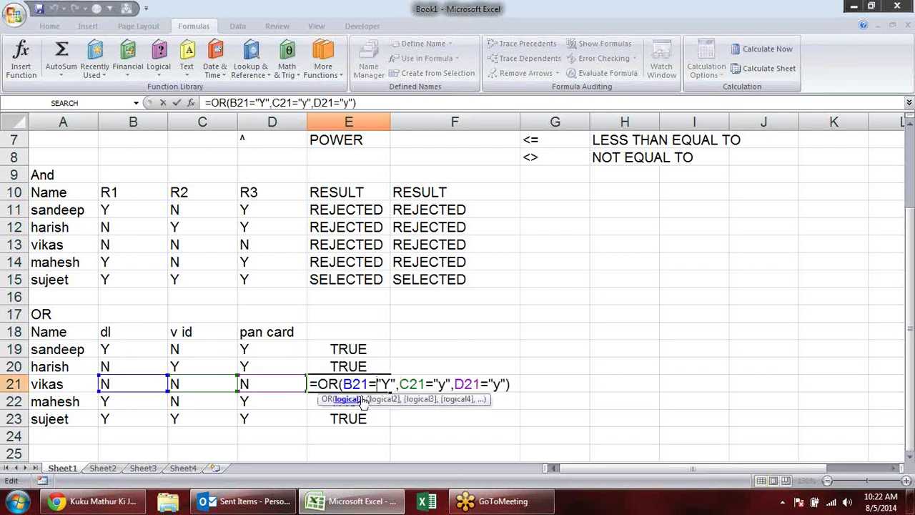
left_click(353, 399)
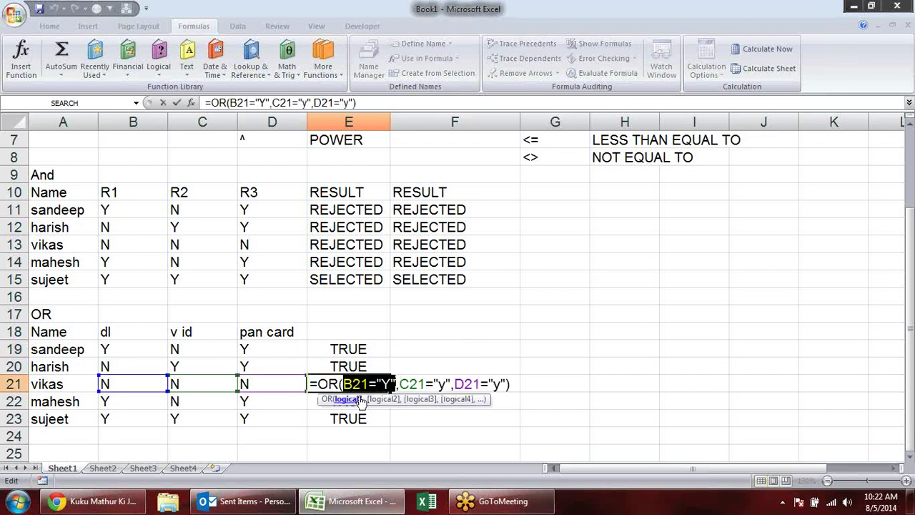
key("F9")
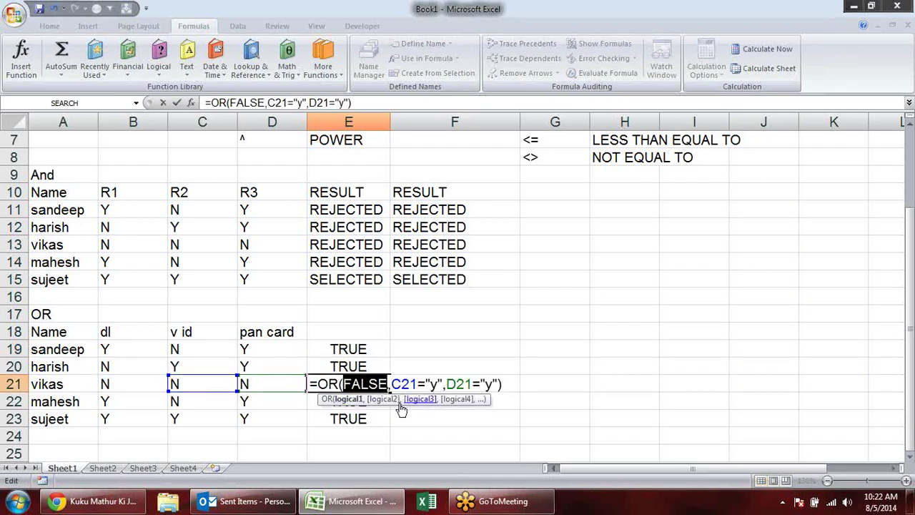
left_click(383, 400)
key("F9")
left_click(418, 400)
key("F9")
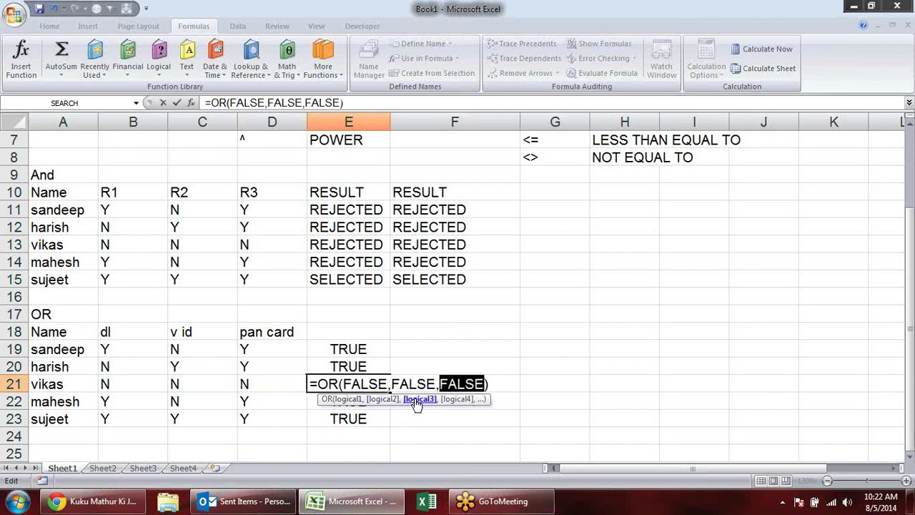
left_click(492, 384)
left_click(324, 398)
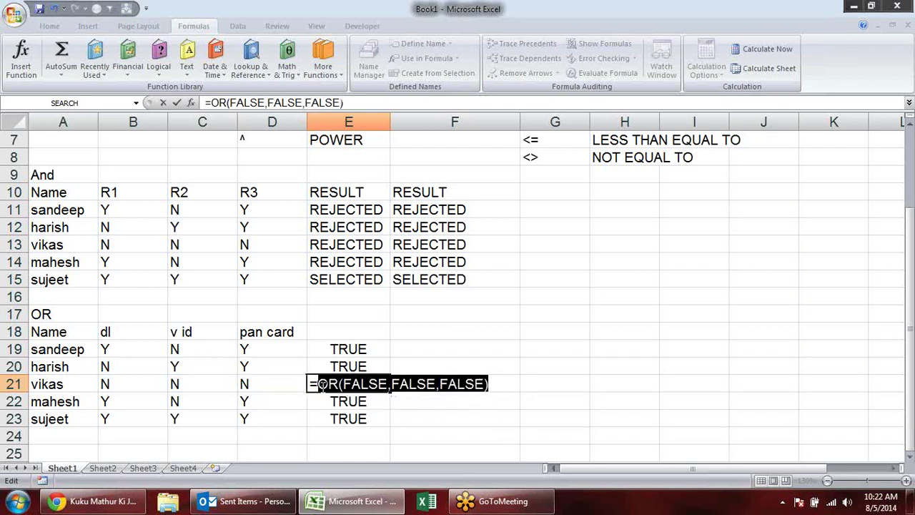
key("F9")
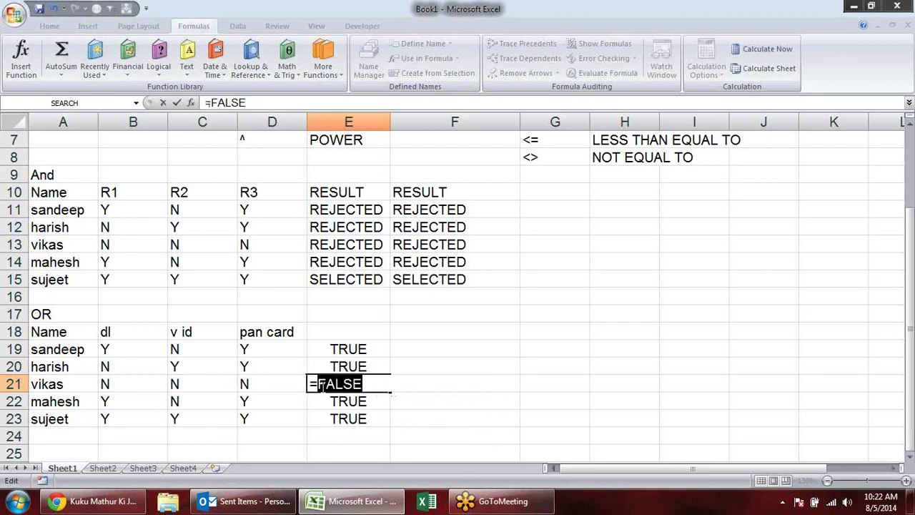
key("Escape")
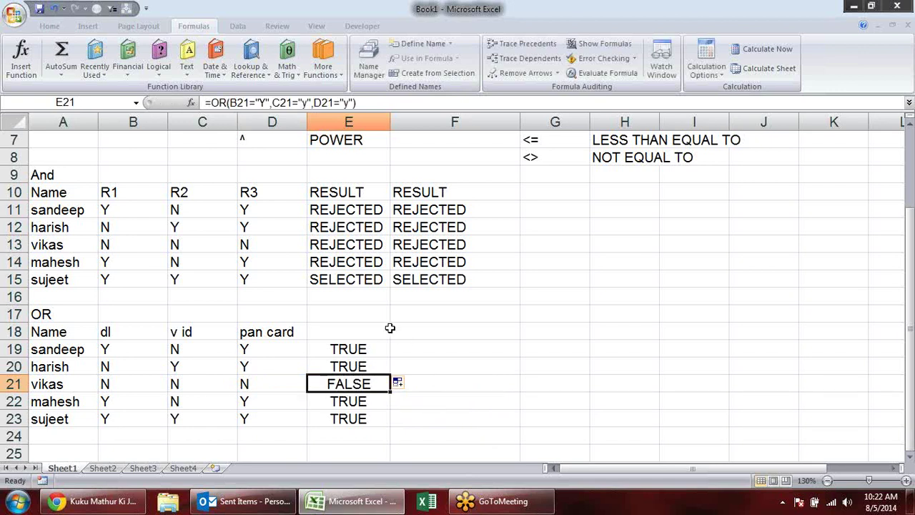
left_click(378, 346)
Enter =IF(E19,"ok","not ok") in F19 and fill it down to F23.
left_click(417, 346)
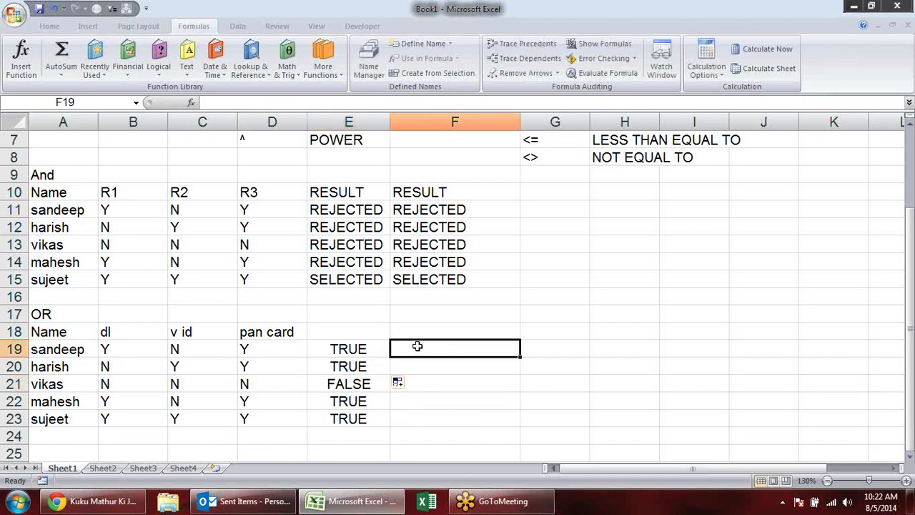
type("=")
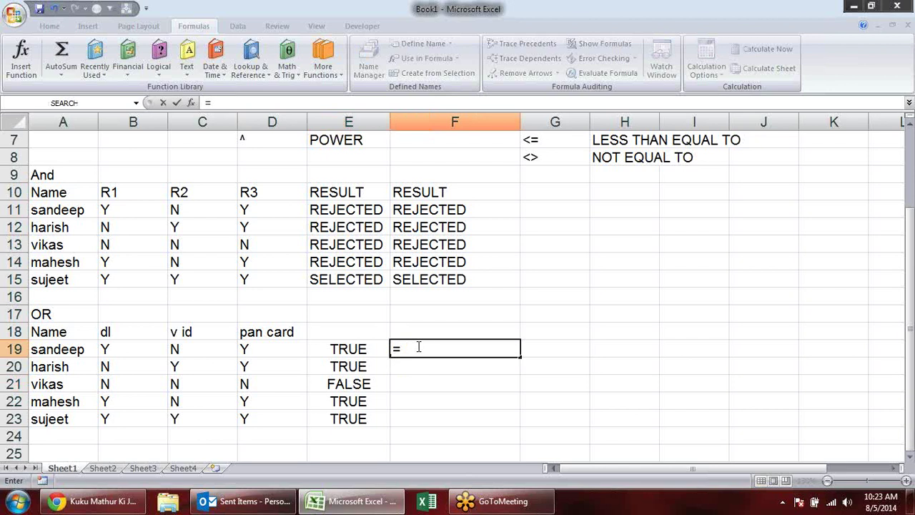
type("IF(")
left_click(346, 348)
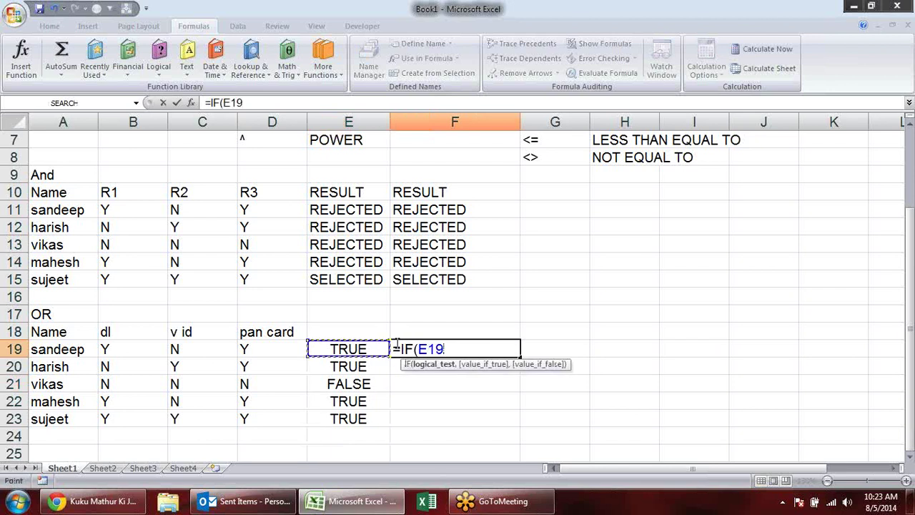
type(",\"")
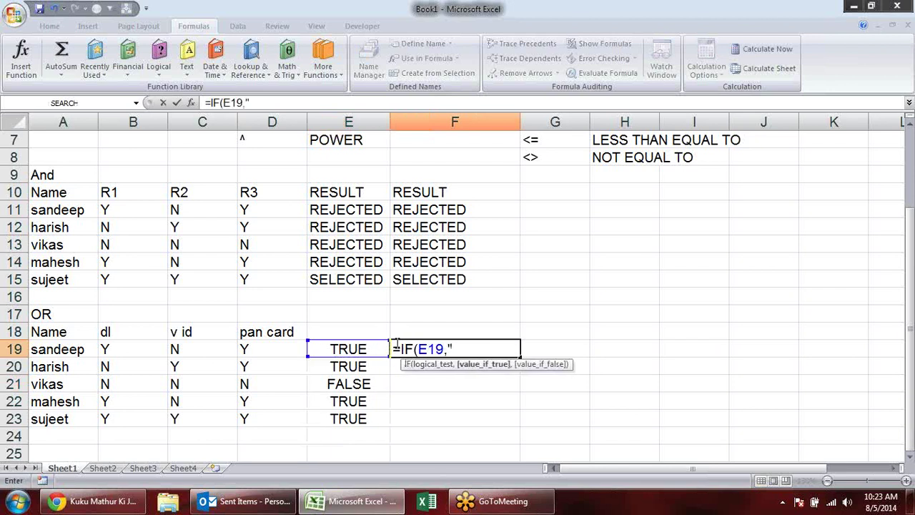
type("ok\",")
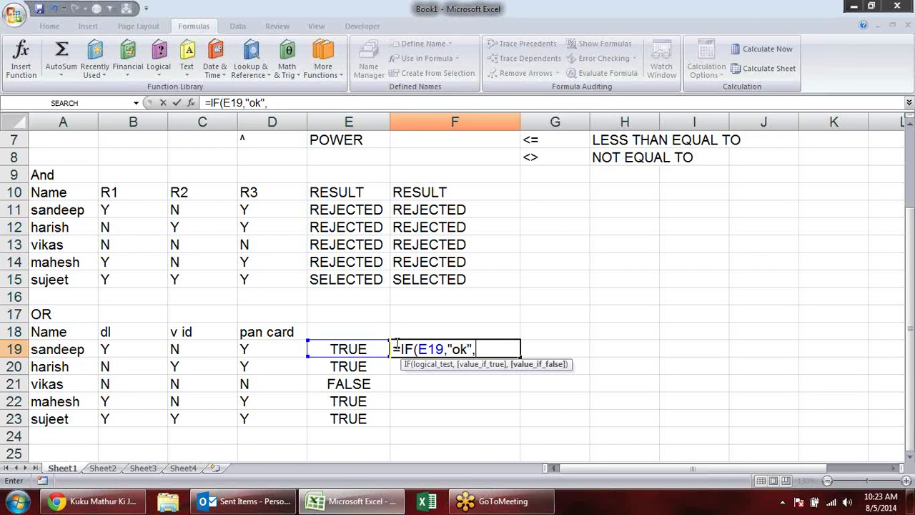
type("\"no")
type("t ok\"")
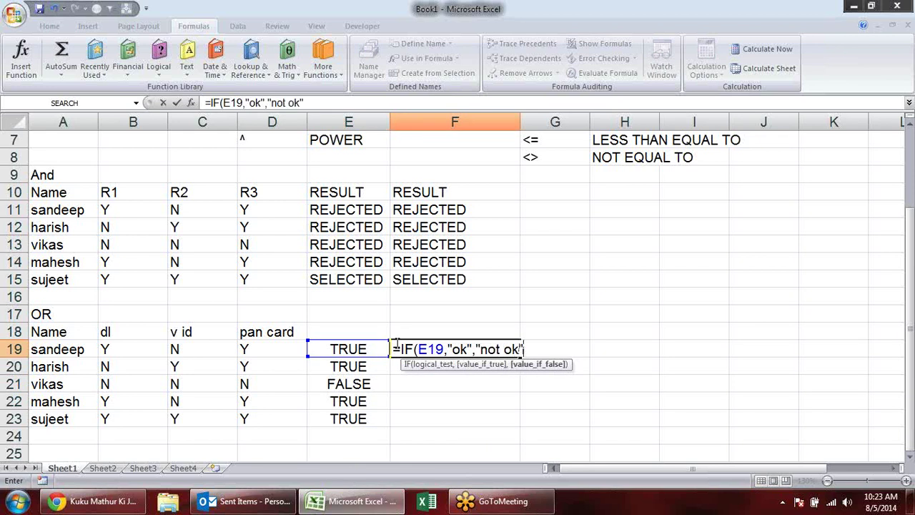
type(")")
key("Return")
left_click(428, 344)
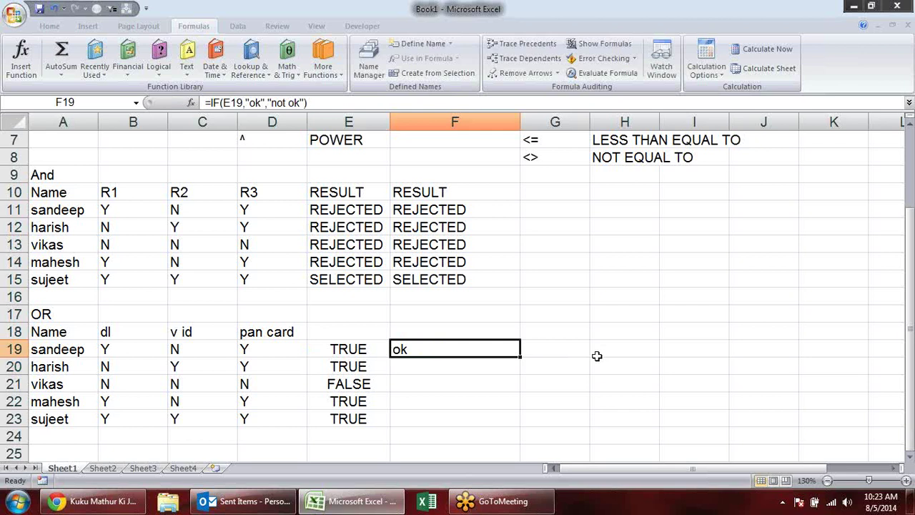
left_click_drag(521, 356, 521, 423)
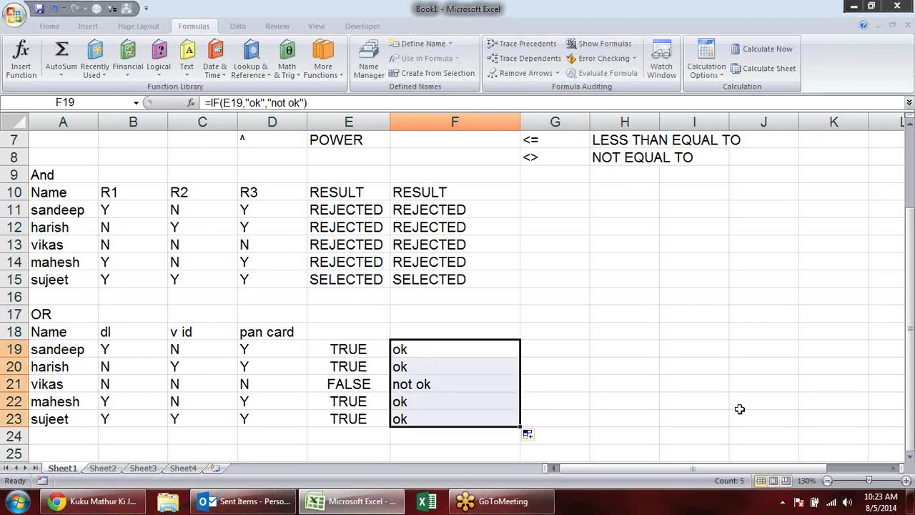
double_click(361, 350)
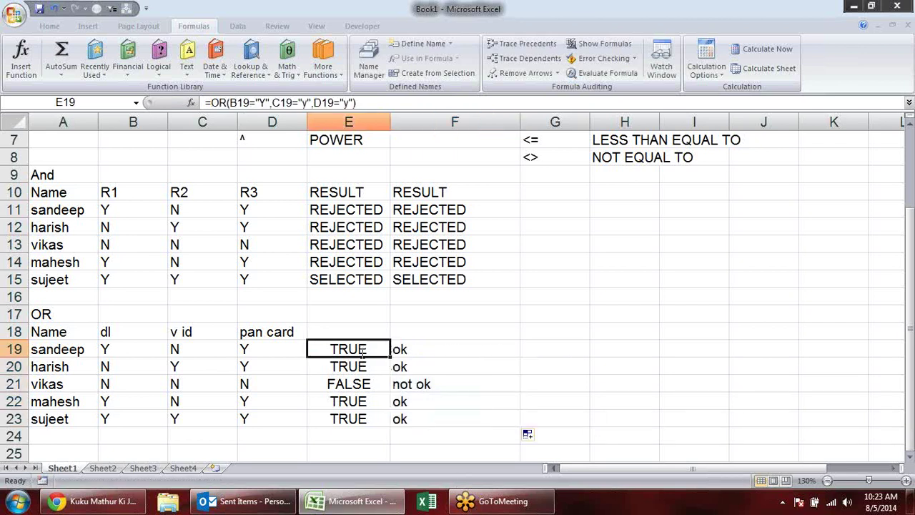
Copy the OR expression from E19's formula, leaving E19 unchanged.
left_click(530, 348)
left_click(347, 351)
double_click(346, 348)
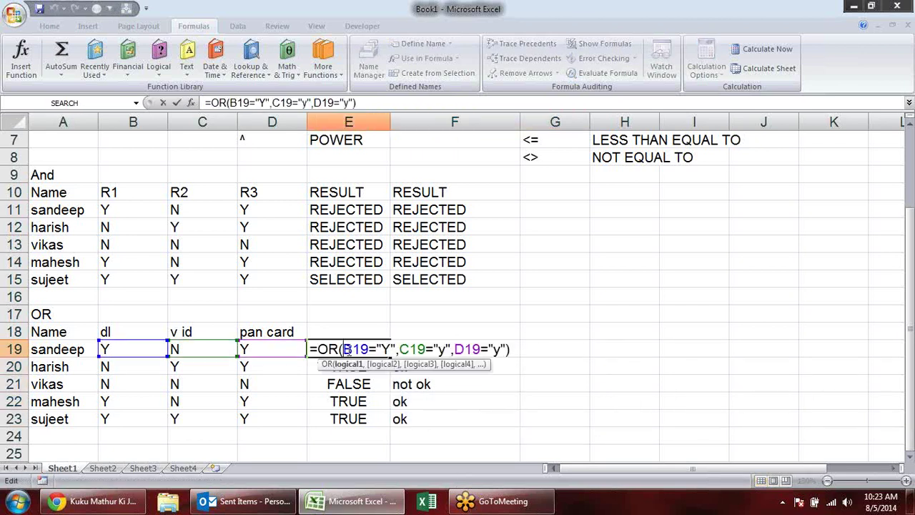
left_click_drag(508, 349, 320, 349)
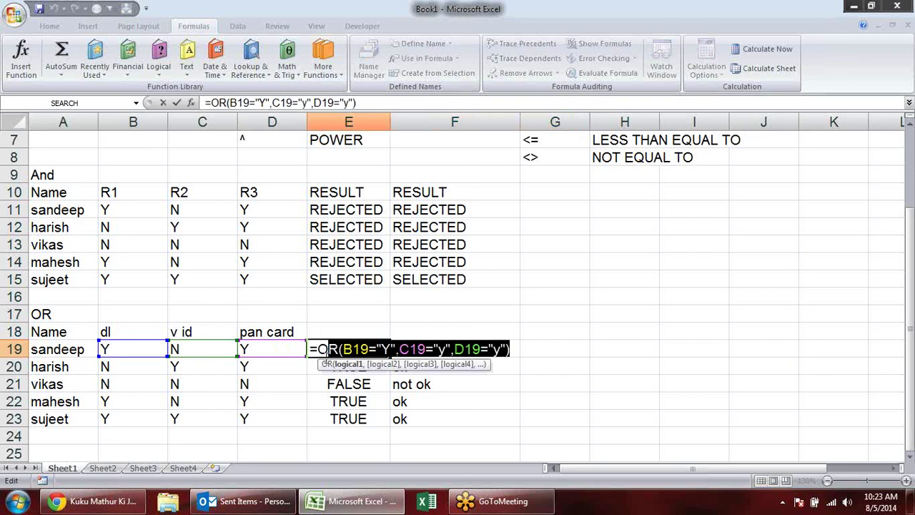
left_click(319, 349)
key("shift+End")
key("ctrl+c")
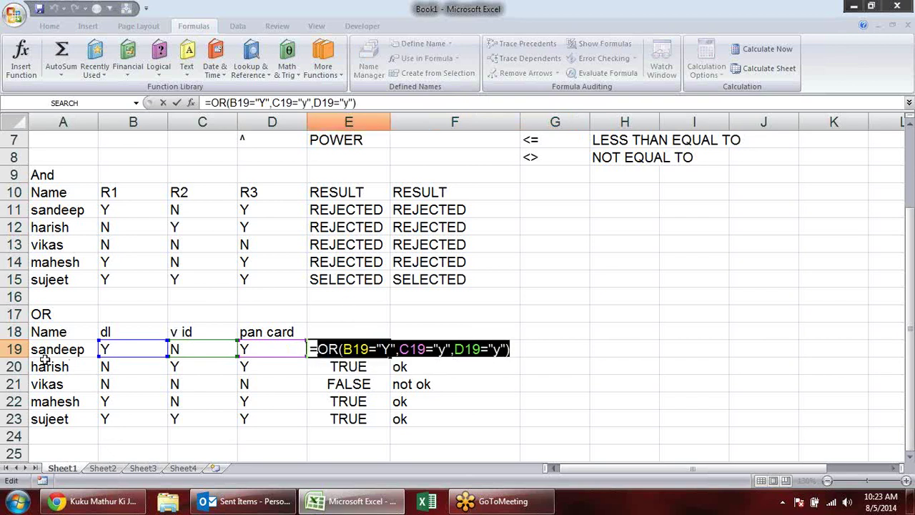
key("Escape")
Replace E19 in F19's IF with the OR expression and fill the formula down to F23.
left_click(416, 349)
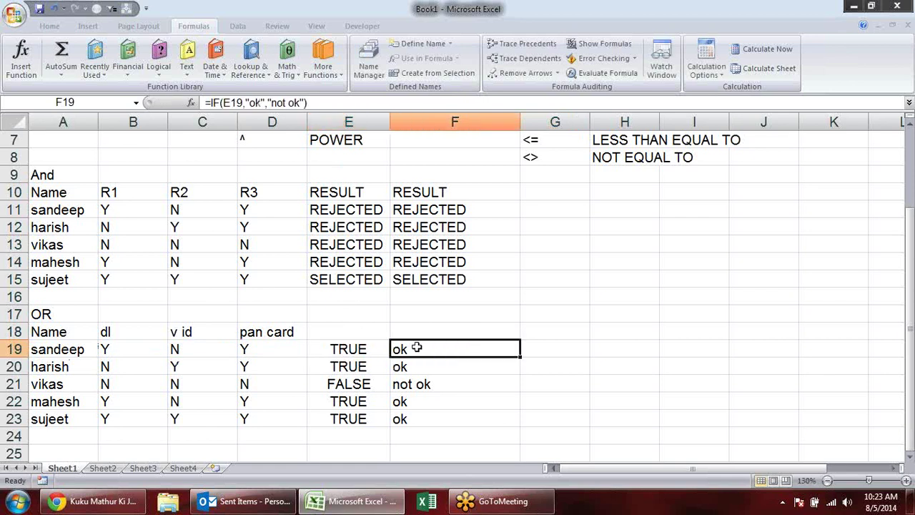
double_click(421, 349)
left_click_drag(447, 349, 418, 349)
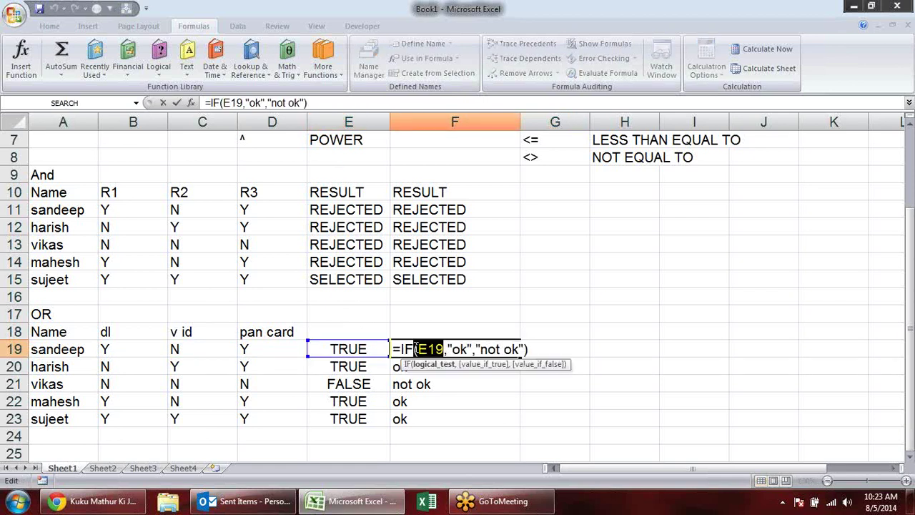
key("ctrl+v")
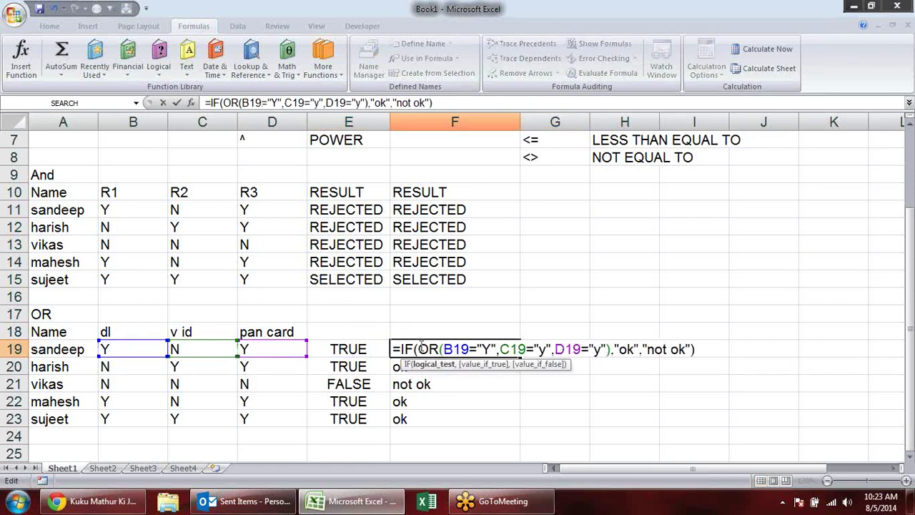
key("Return")
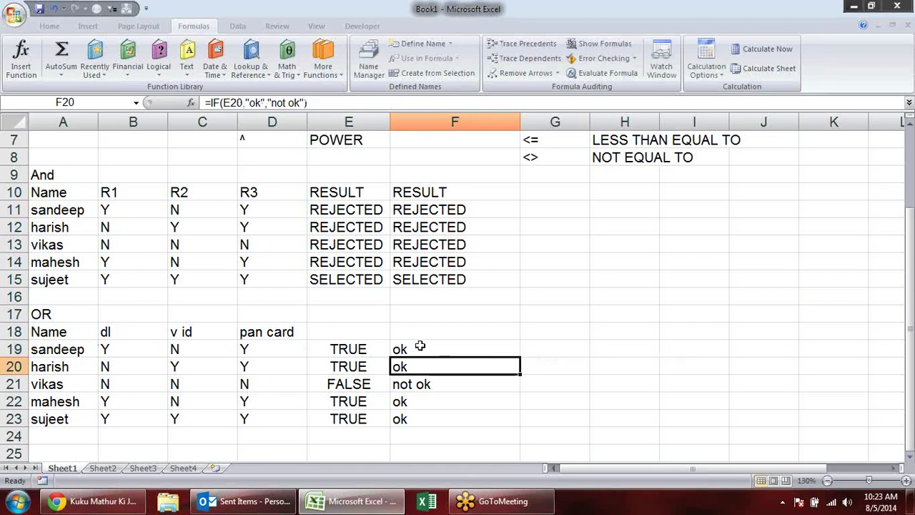
left_click(420, 346)
double_click(420, 346)
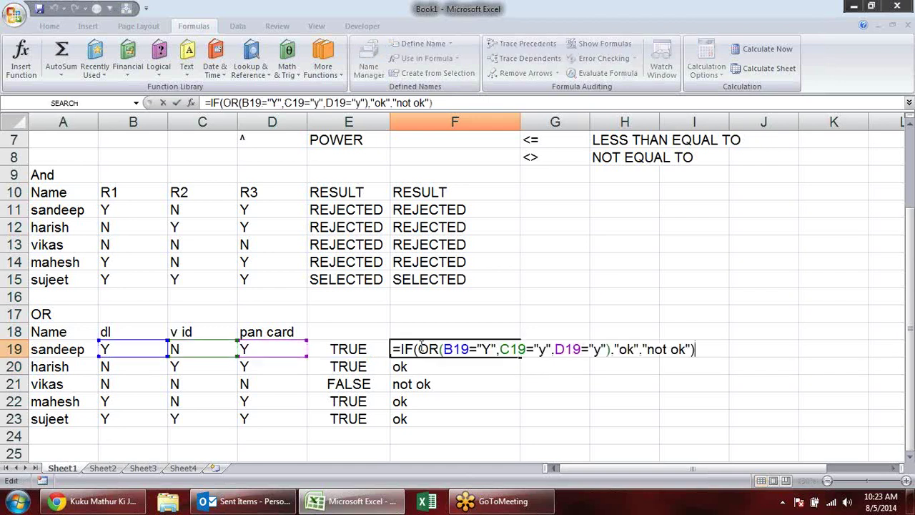
key("Escape")
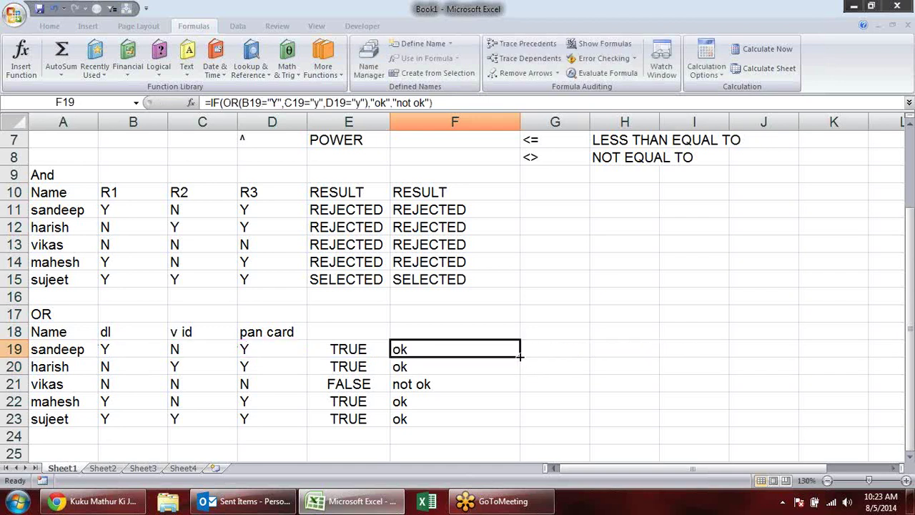
left_click_drag(523, 356, 524, 423)
Move the combined IF(OR) formulas from F19:F23 into E19:E23.
key("ctrl+c")
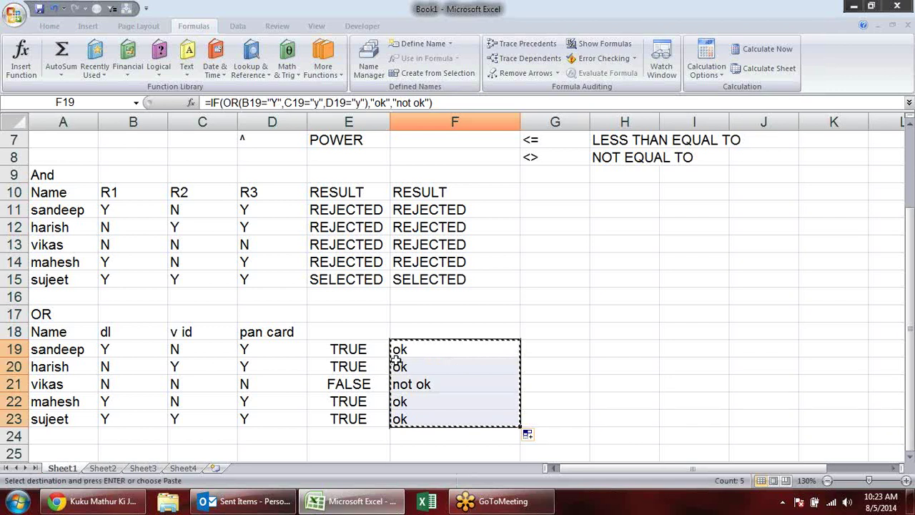
left_click(352, 352)
key("Return")
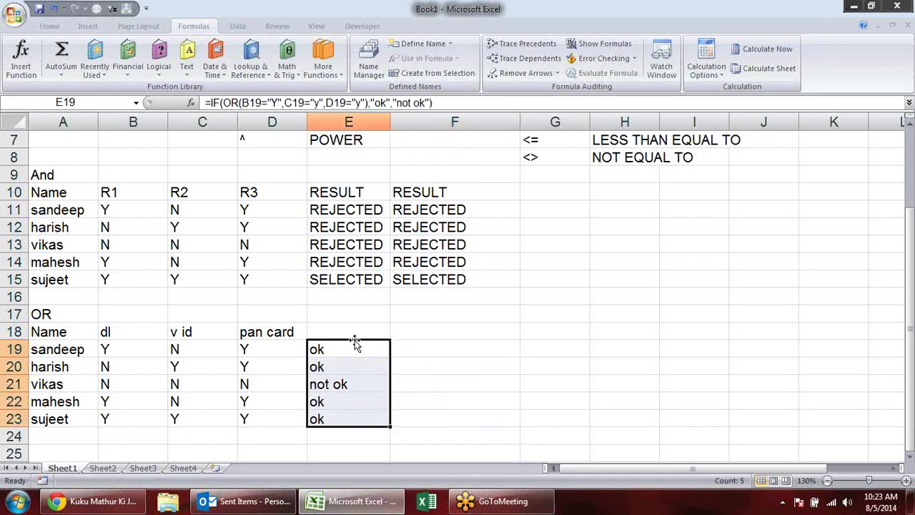
Enter the header Result in E18 and F18.
left_click(350, 334)
type("Re")
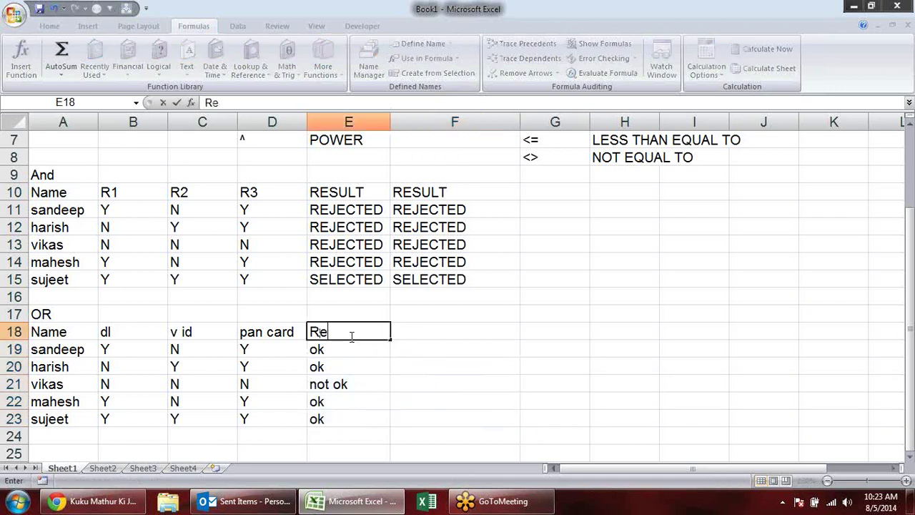
type("sult")
key("Tab")
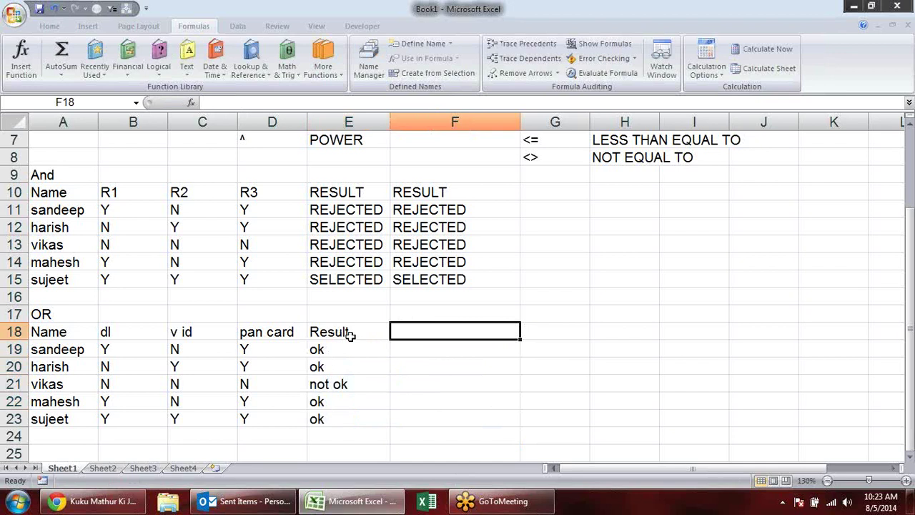
type("Result")
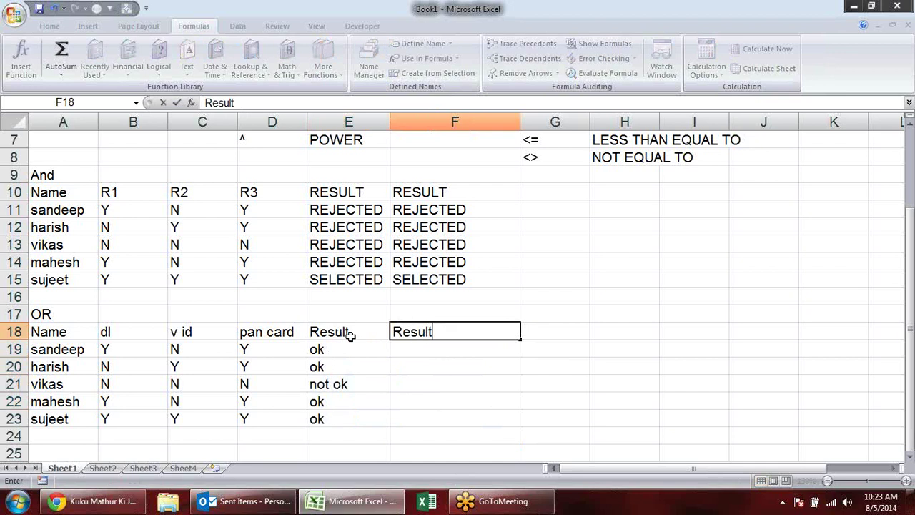
key("Return")
In F19, start the nested formula =IF(B19="y","ok",IF( testing the dl value.
left_click(422, 349)
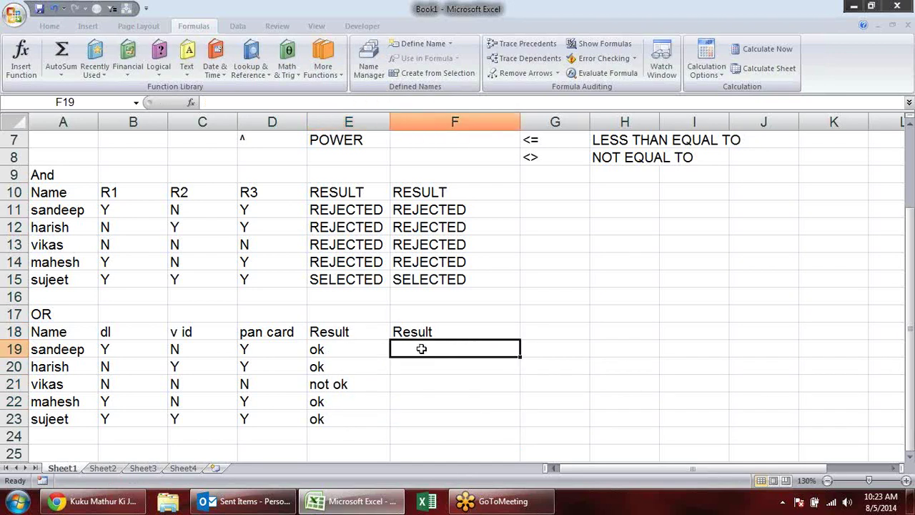
left_click(357, 348)
double_click(357, 349)
key("Escape")
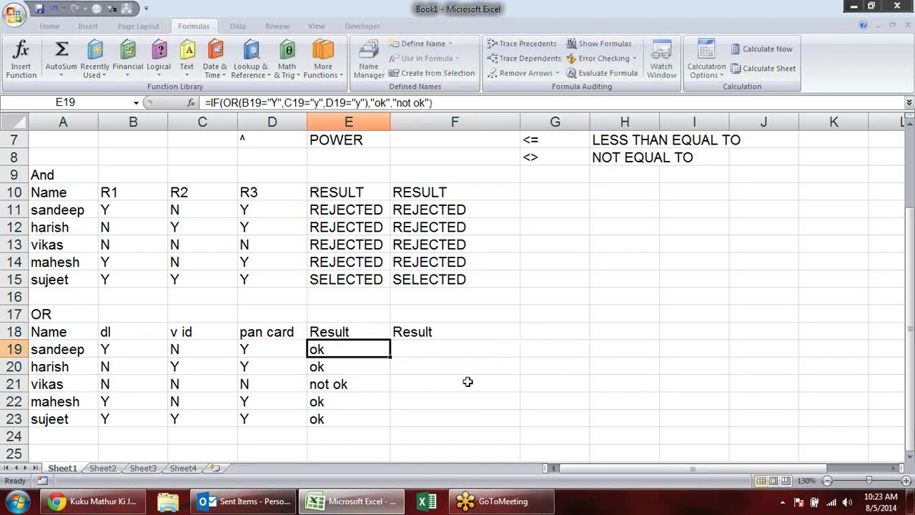
left_click(450, 345)
type("=")
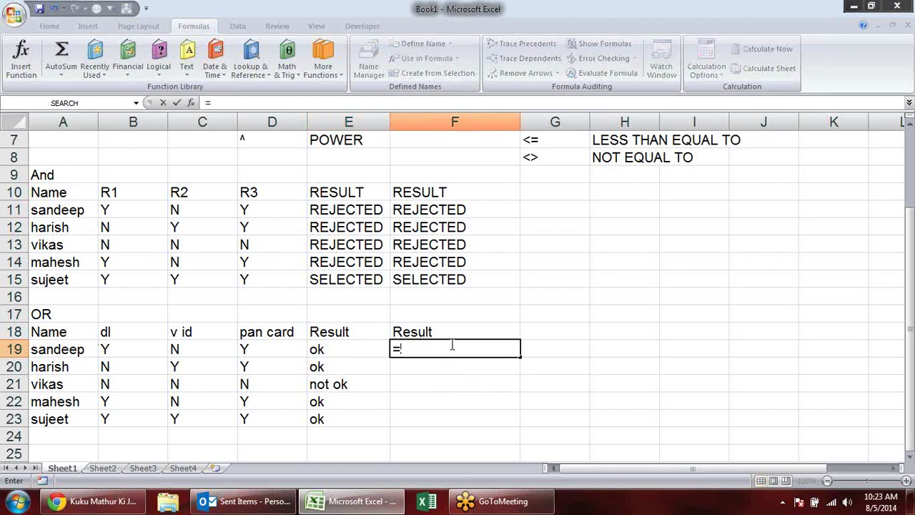
type("if")
key("Tab")
left_click(113, 345)
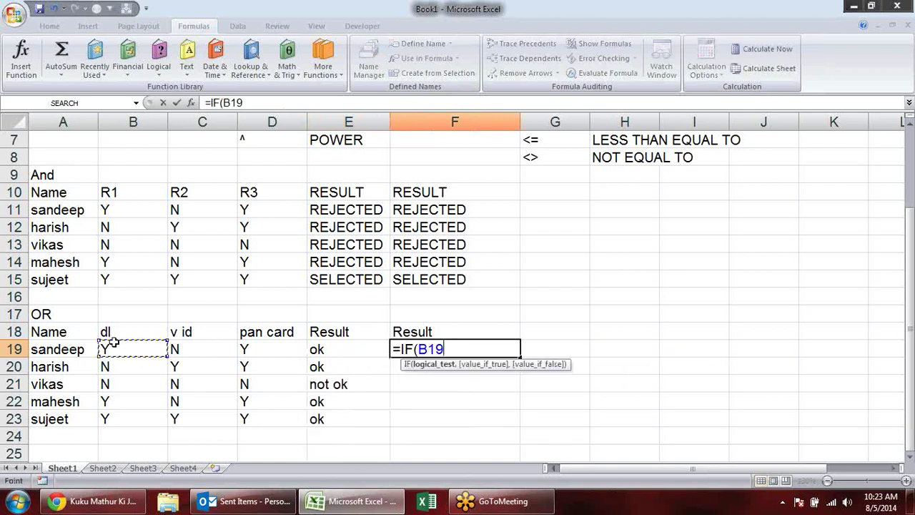
type("=\"")
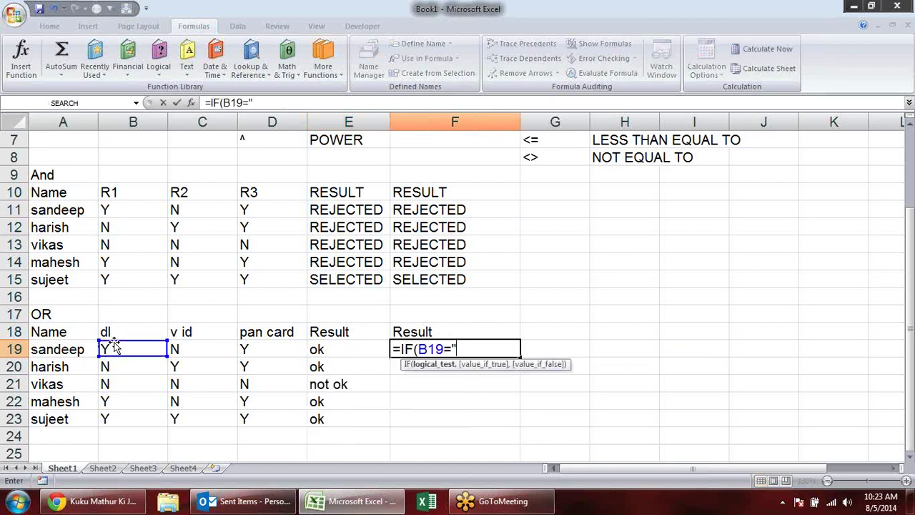
type("y\",")
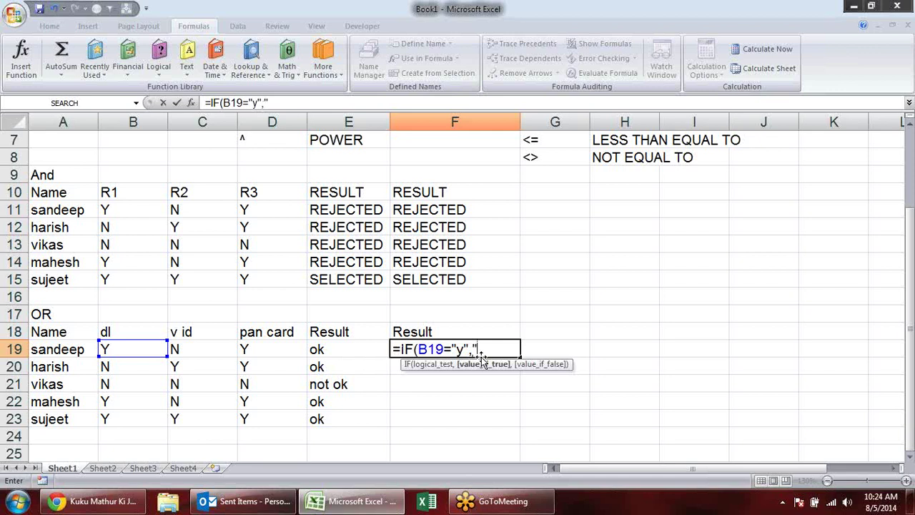
type("Slee")
key("BackSpace")
key("BackSpace")
key("BackSpace")
key("BackSpace")
type("ok\"")
type(",")
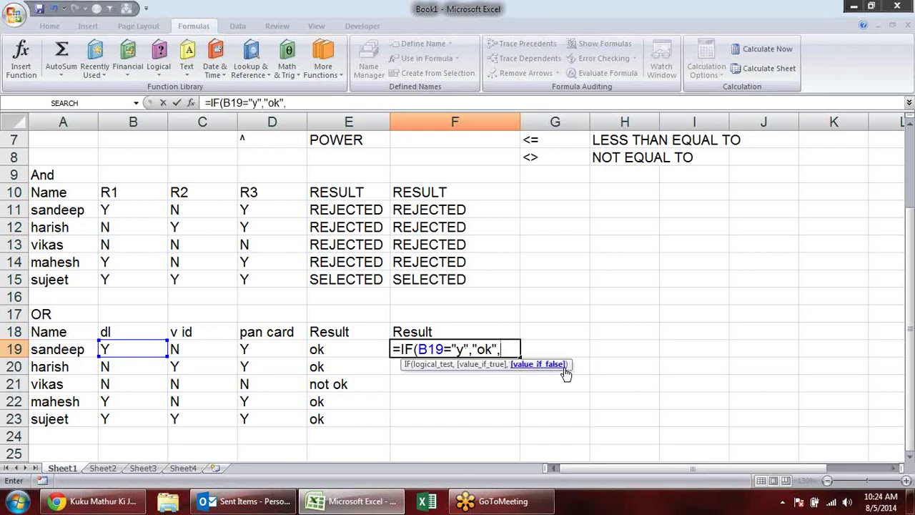
type("IF(")
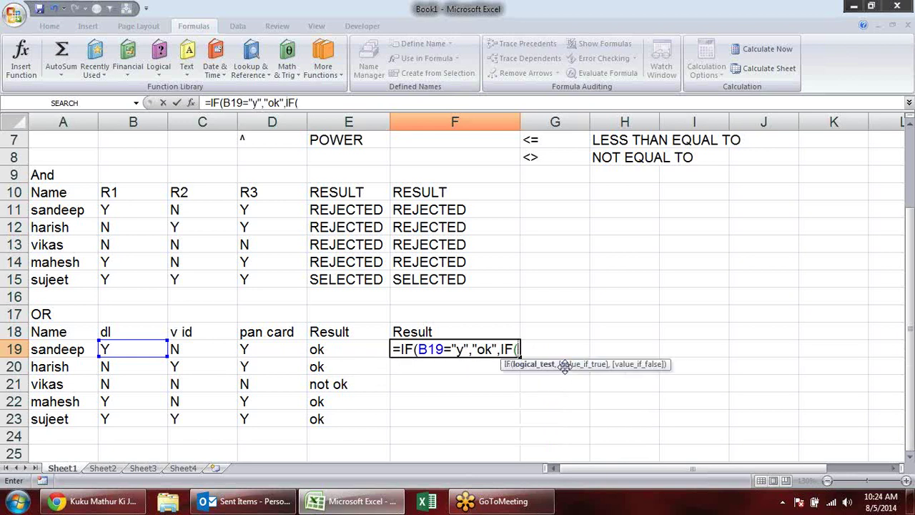
Complete F19's nested IF testing C19 and D19 for "y", with Not ok as fallback, and fill to F23.
left_click(198, 345)
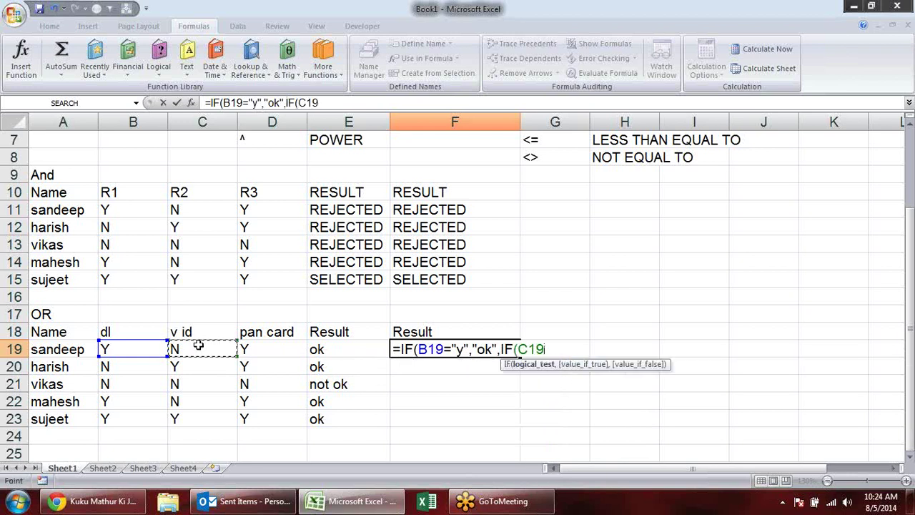
type("=\"y\"")
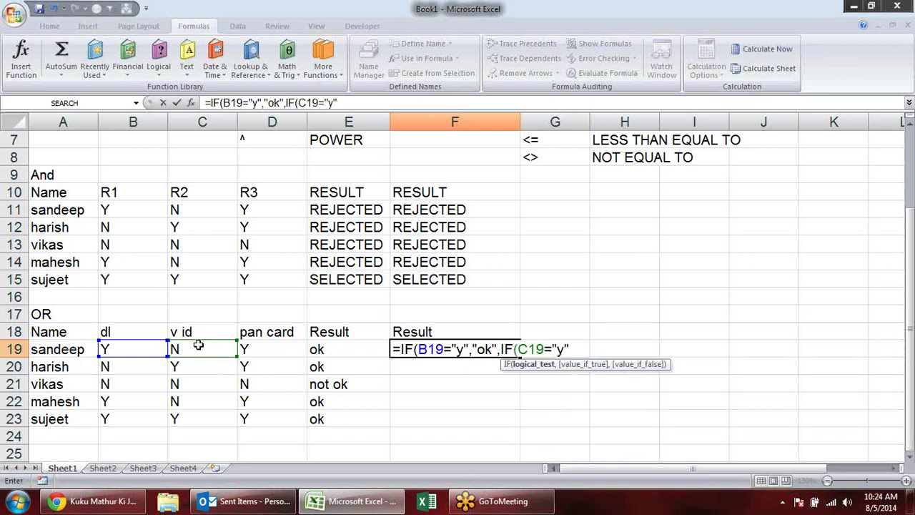
type(",")
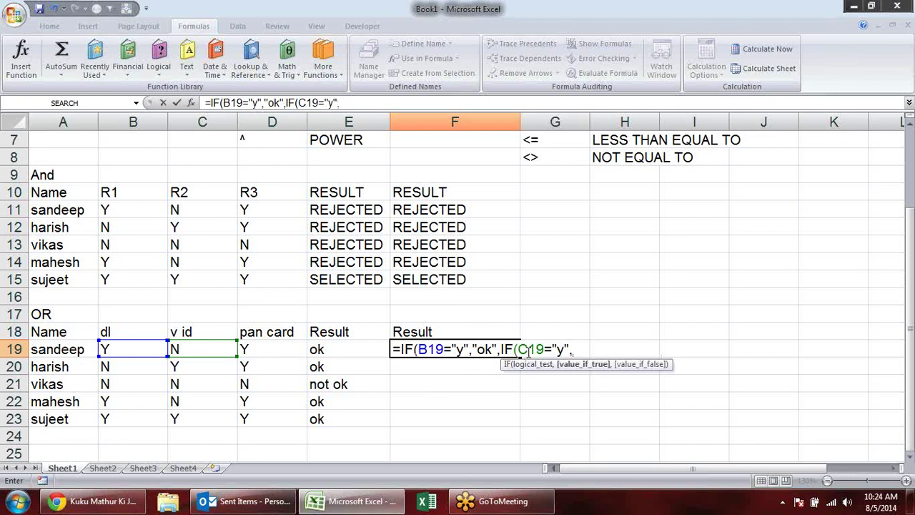
type("\"ok\"")
type(",")
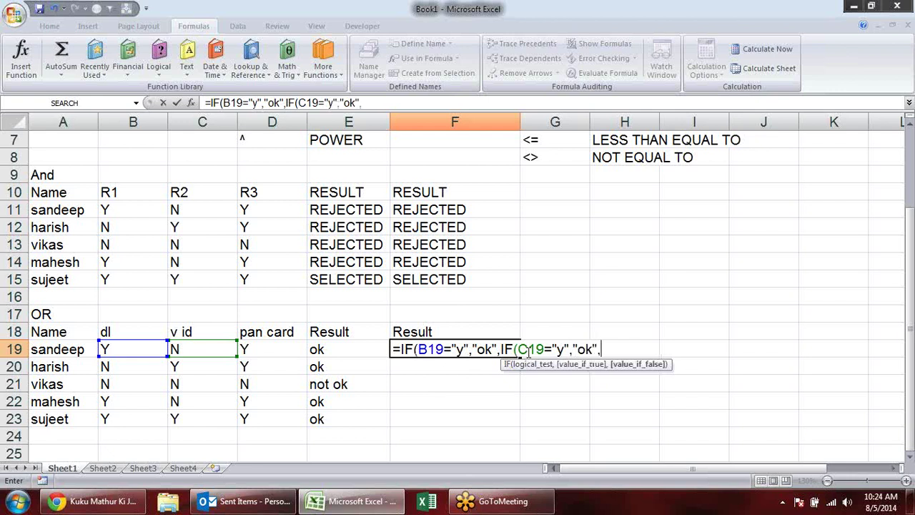
type("if")
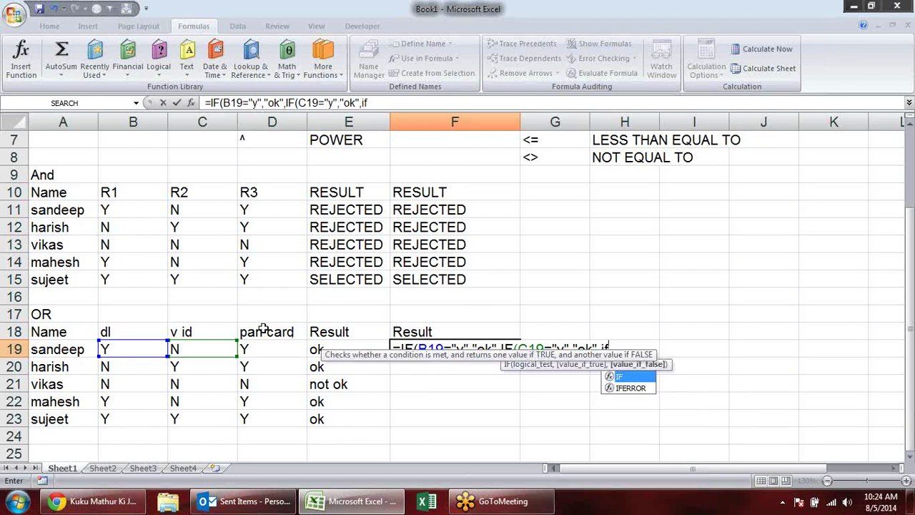
key("Tab")
left_click(274, 350)
type("=")
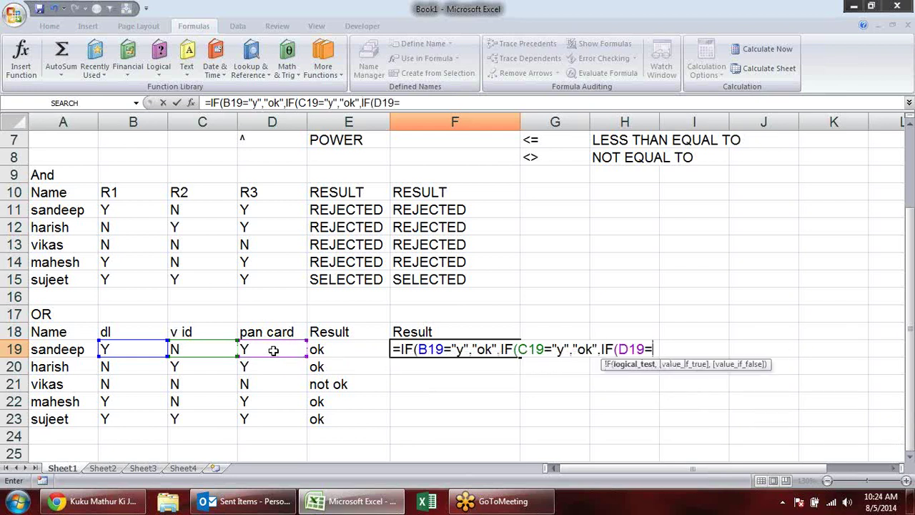
type("\"y\"")
type(",\"")
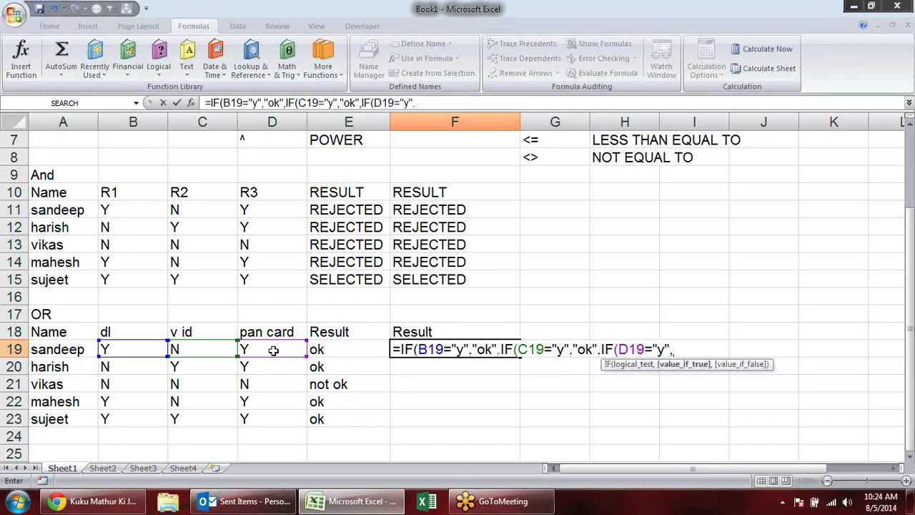
type("ok,\"")
type("Not")
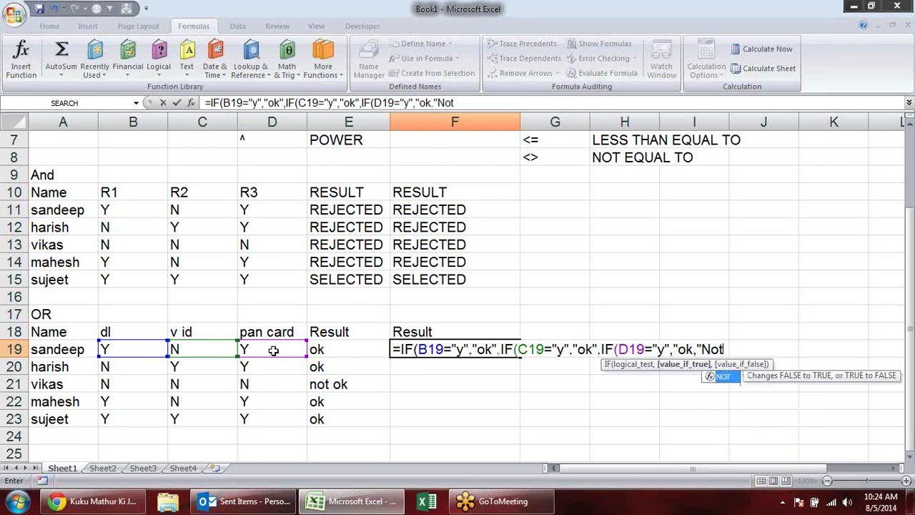
type(" ok\"")
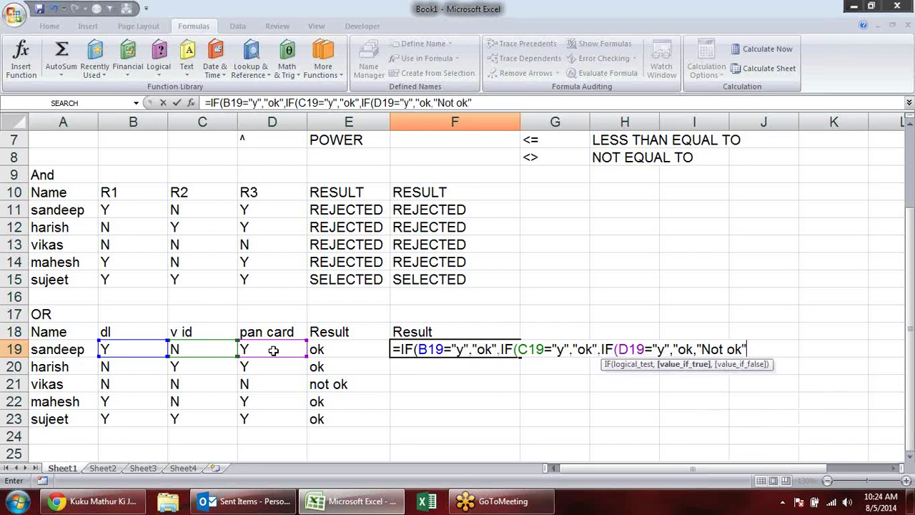
type(")))")
key("Return")
key("Return")
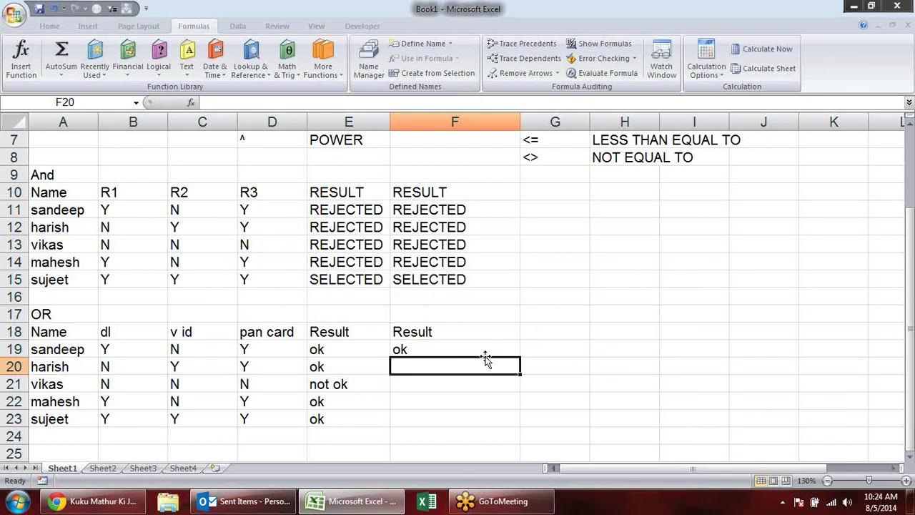
left_click(486, 350)
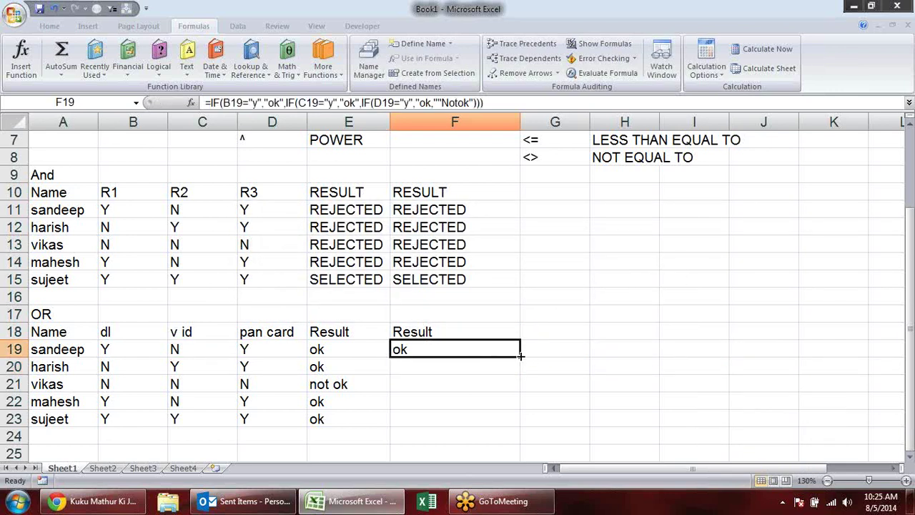
left_click_drag(521, 355, 523, 425)
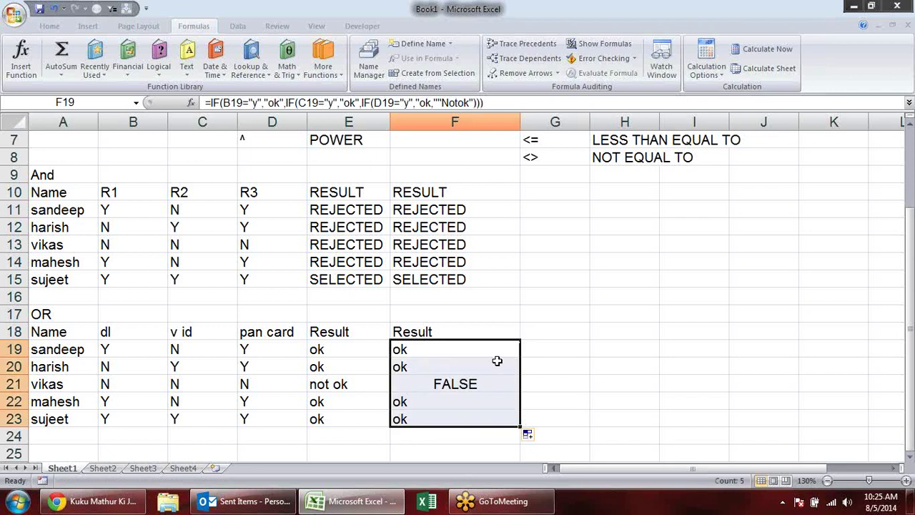
Review each nested IF's condition and arguments in vikas's F21 formula.
double_click(483, 385)
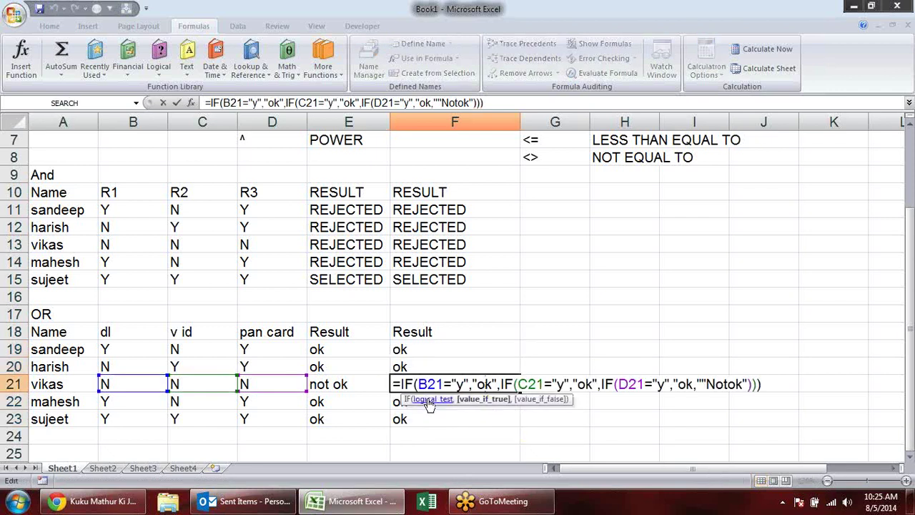
left_click(428, 401)
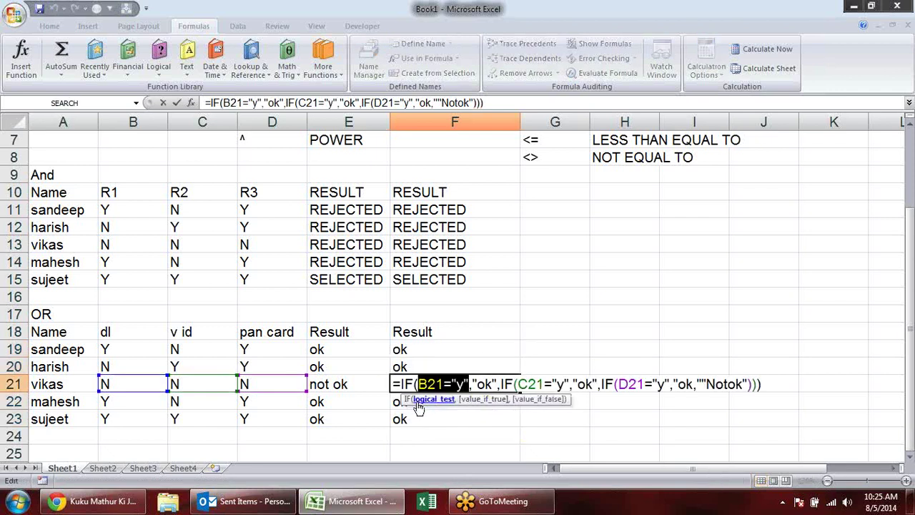
left_click(479, 402)
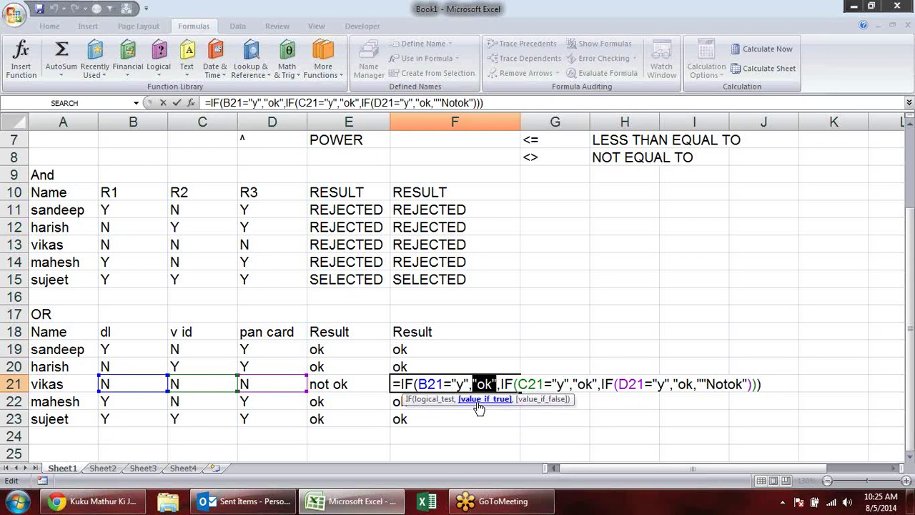
left_click(539, 402)
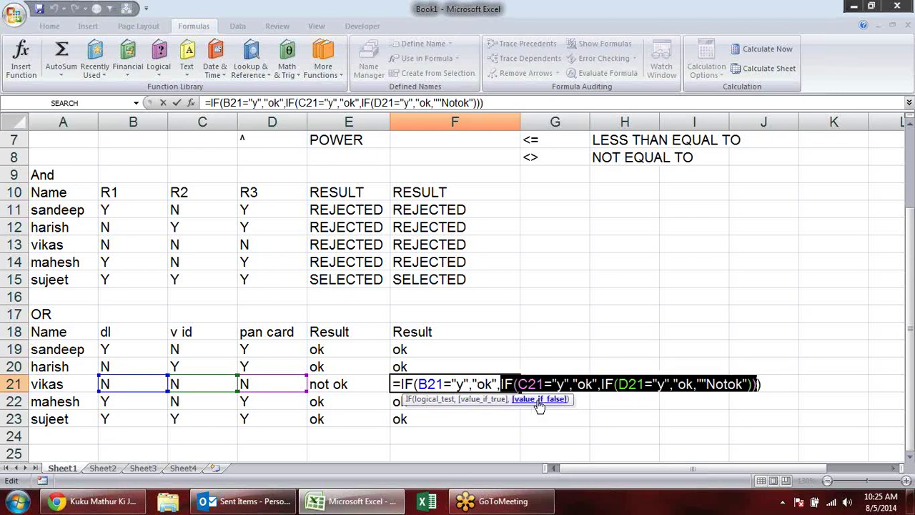
left_click(522, 385)
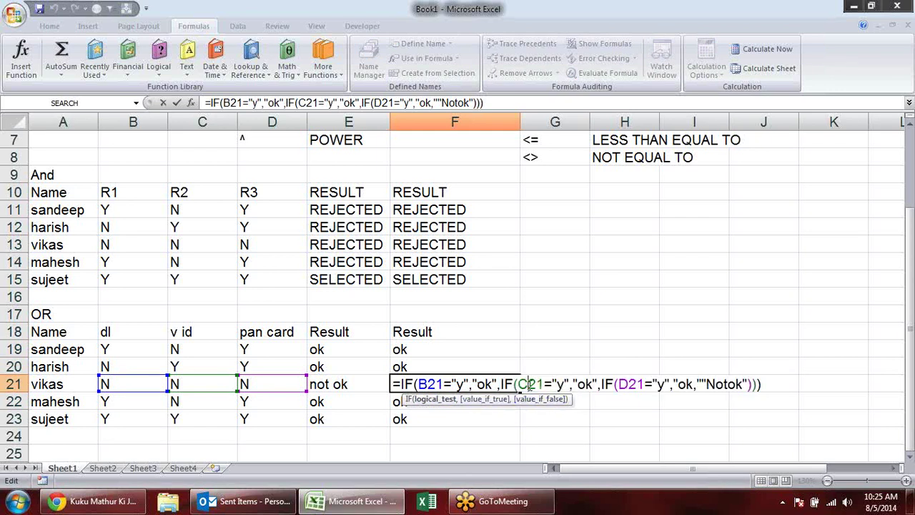
left_click(445, 400)
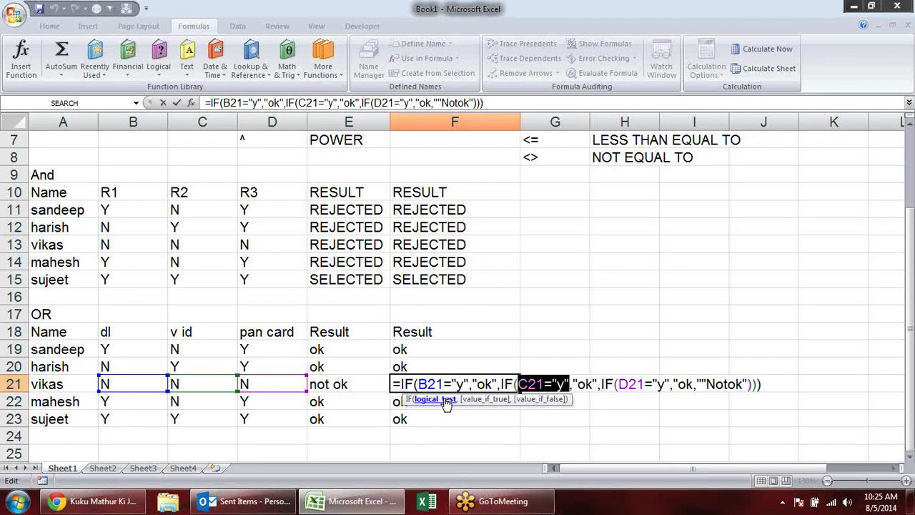
left_click(484, 400)
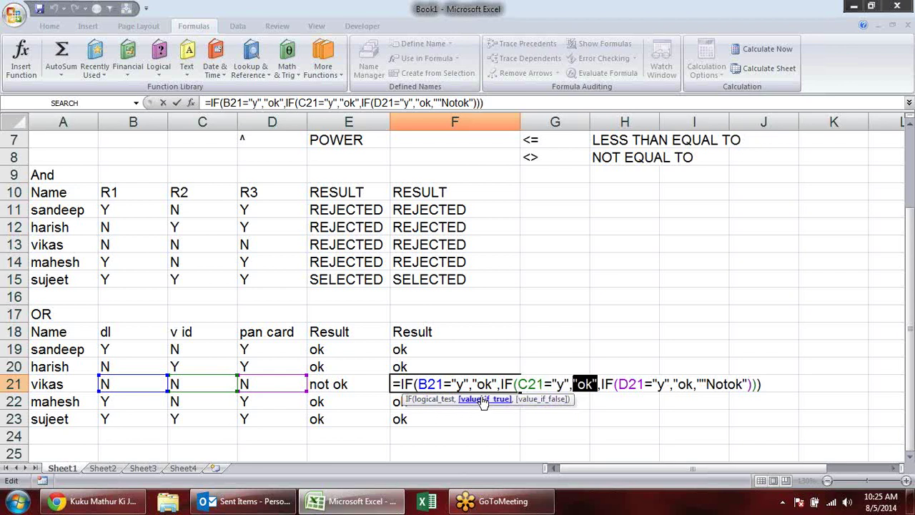
left_click(525, 400)
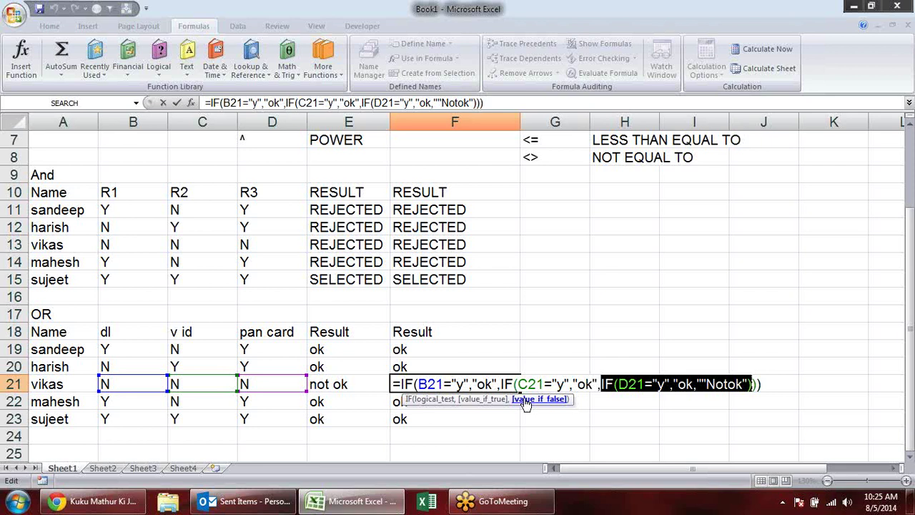
left_click(627, 385)
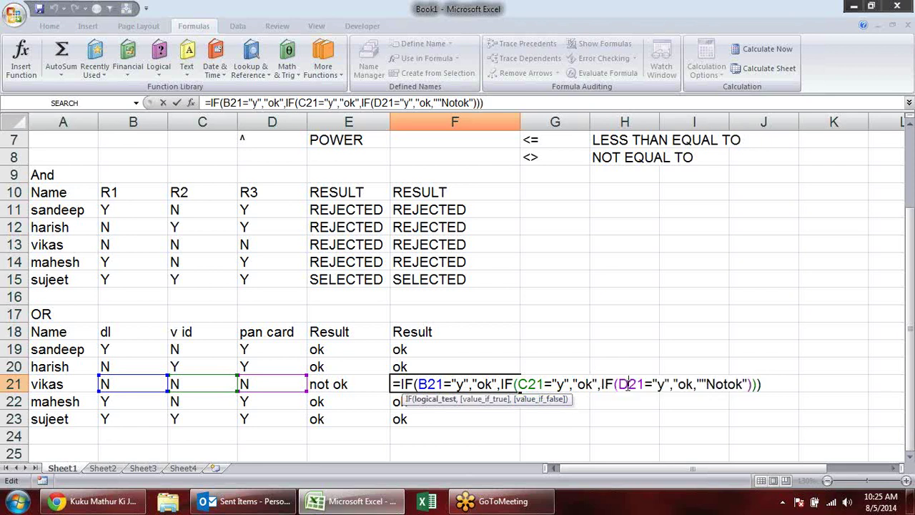
left_click(727, 386)
left_click(447, 399)
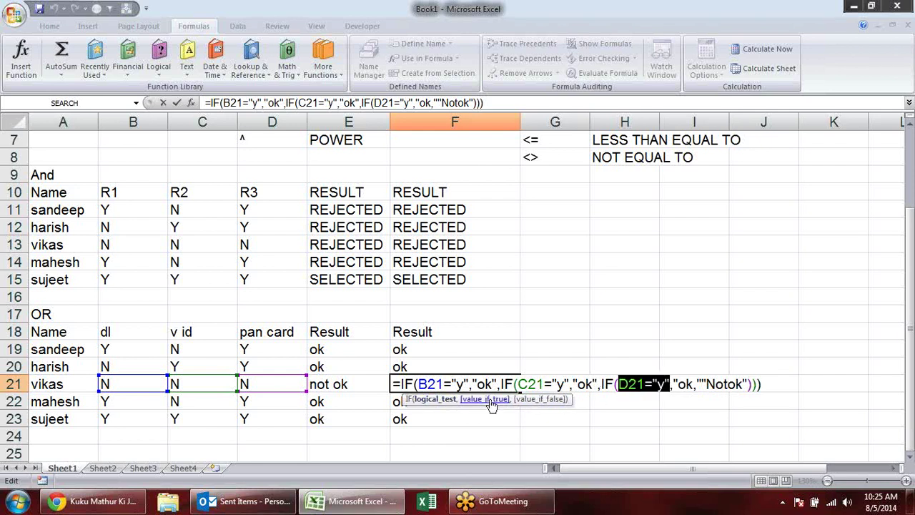
left_click(492, 400)
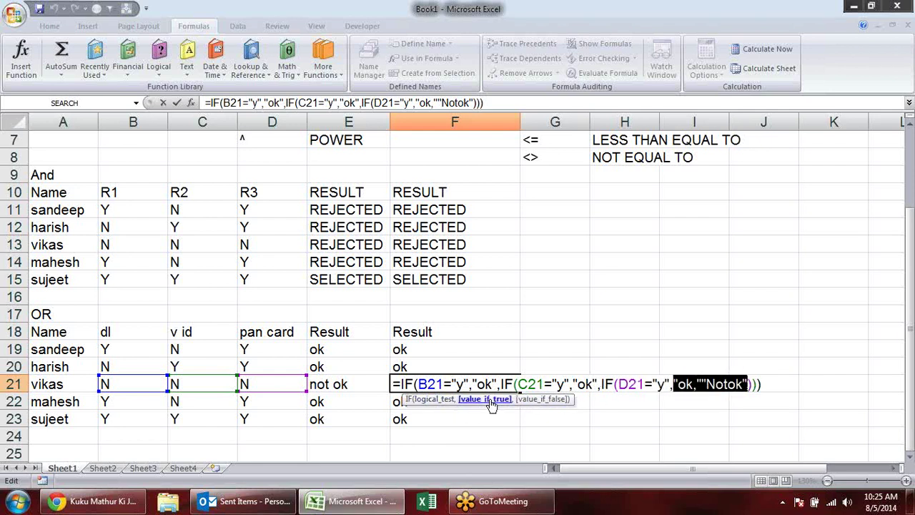
Fix the misplaced comma after "ok" in the last IF so F21 shows Not ok.
left_click(693, 385)
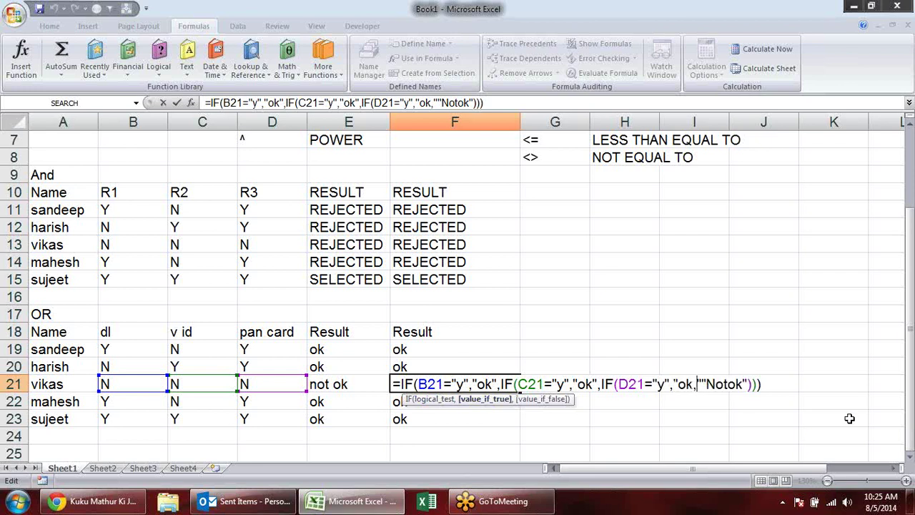
key("Delete")
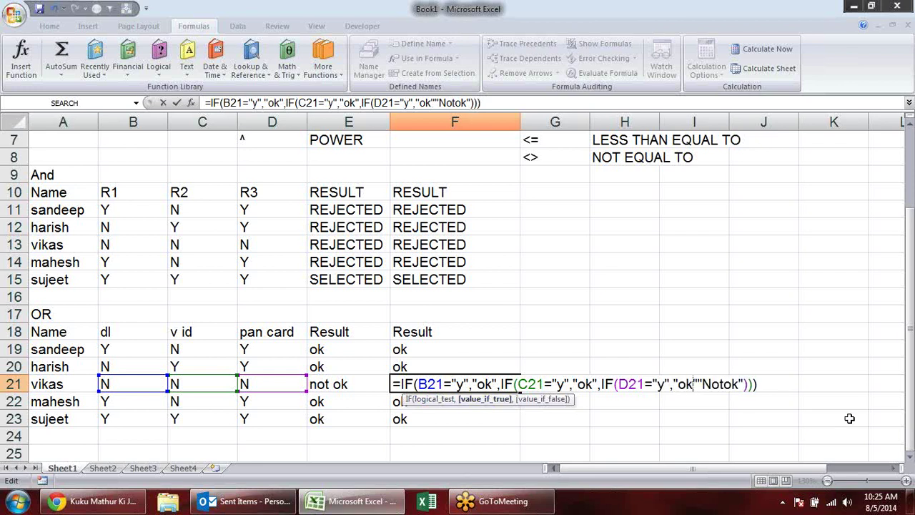
type(",")
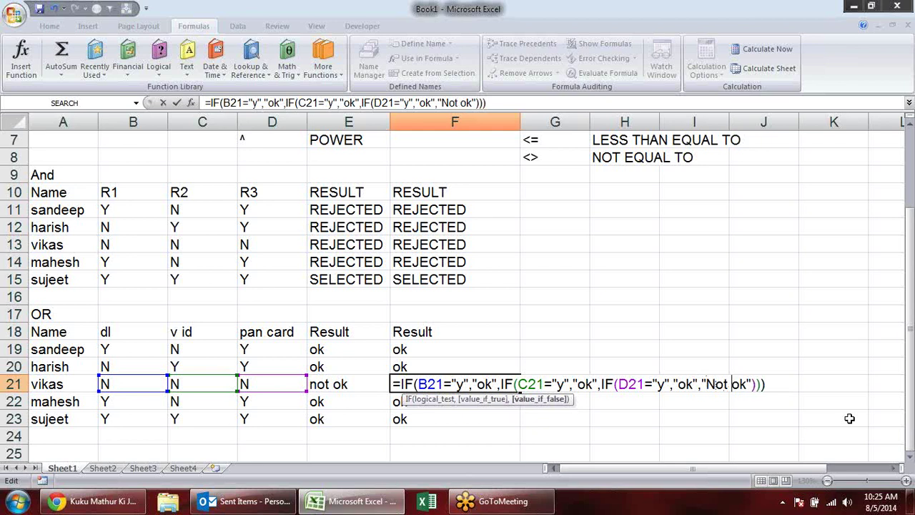
key("Return")
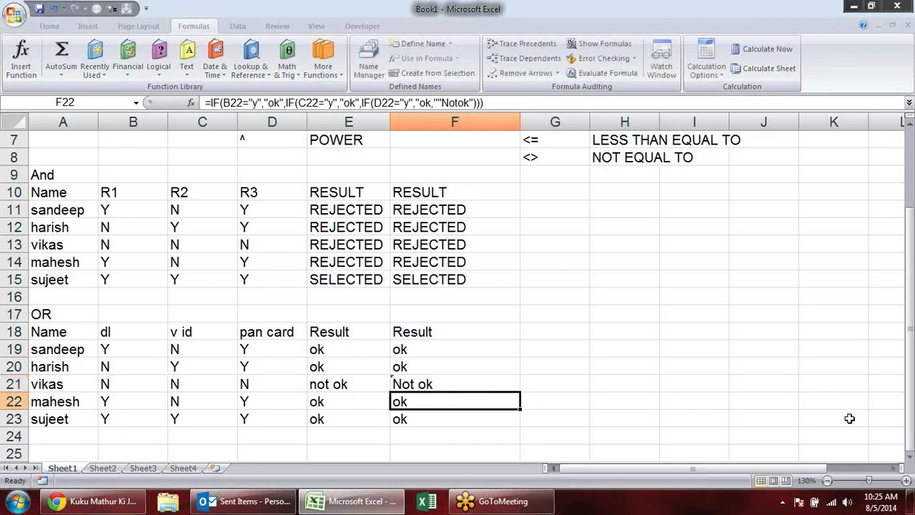
Copy F21's corrected nested IF formula up to F19 and down to F23.
left_click(504, 383)
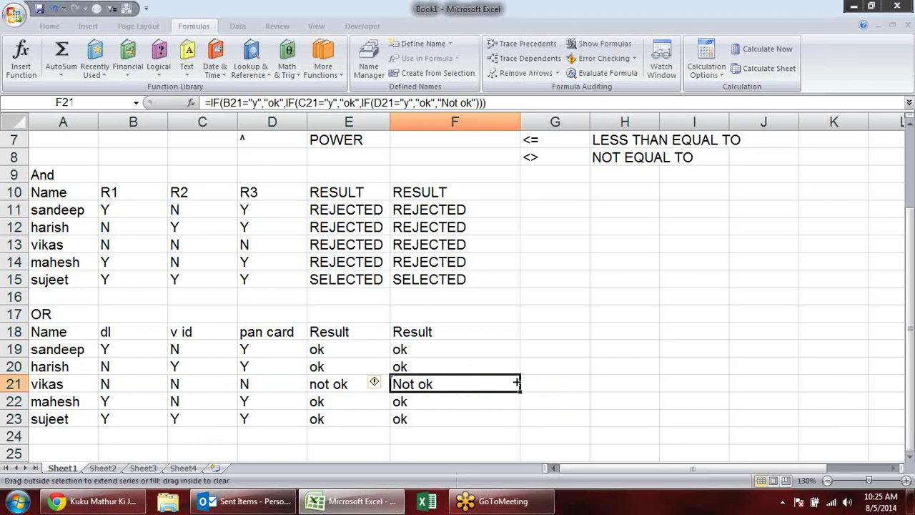
left_click_drag(516, 383, 520, 333)
left_click_drag(520, 391, 513, 425)
left_click(608, 383)
Compare F19's nested IF formula with E19's IF(OR) formula without changing either.
left_click(418, 348)
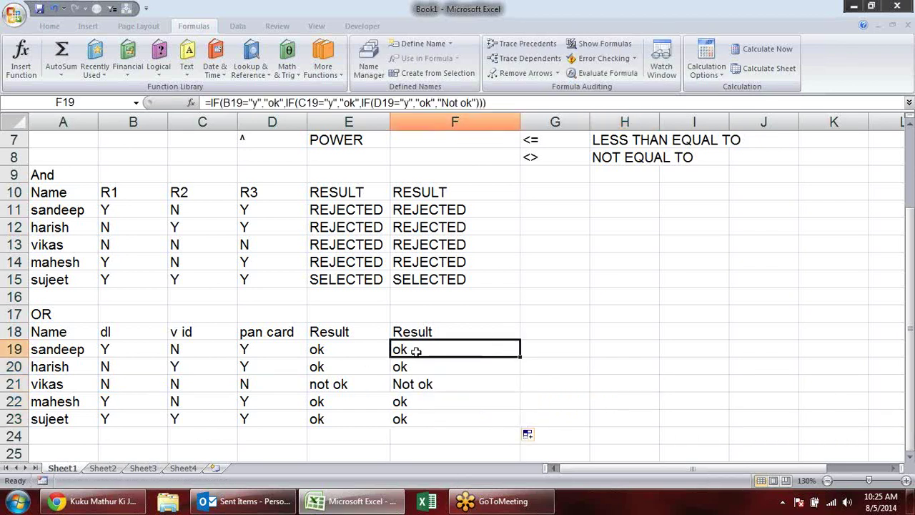
double_click(416, 350)
key("Escape")
double_click(360, 349)
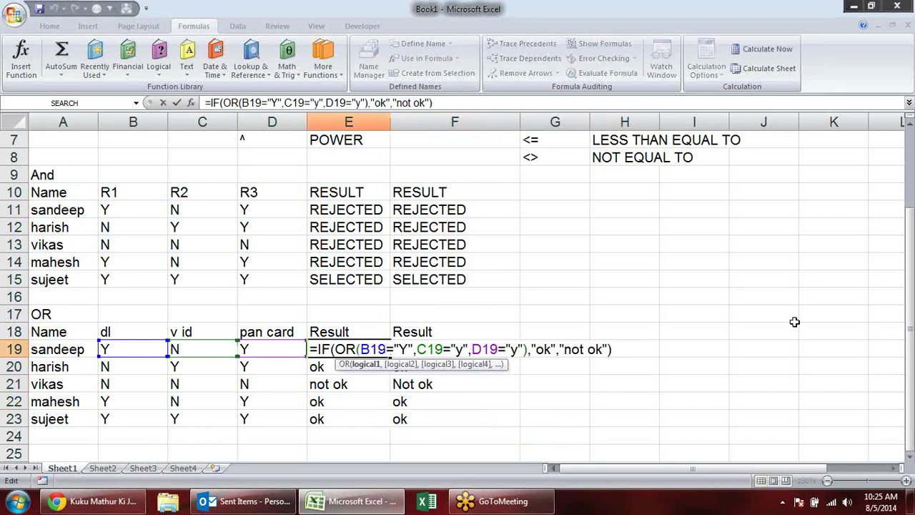
key("Escape")
double_click(383, 349)
key("Escape")
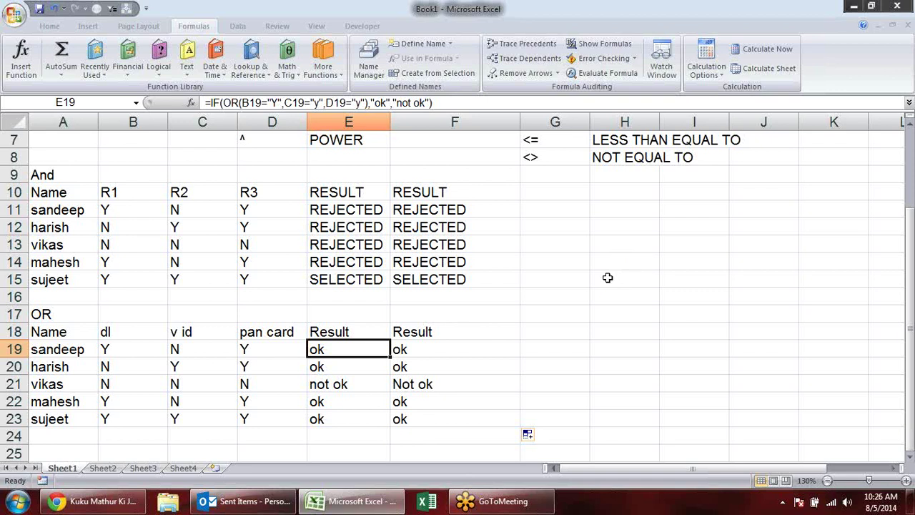
Copy the OR table's Name, dl, v id and pan card columns (A18:D23).
left_click(46, 179)
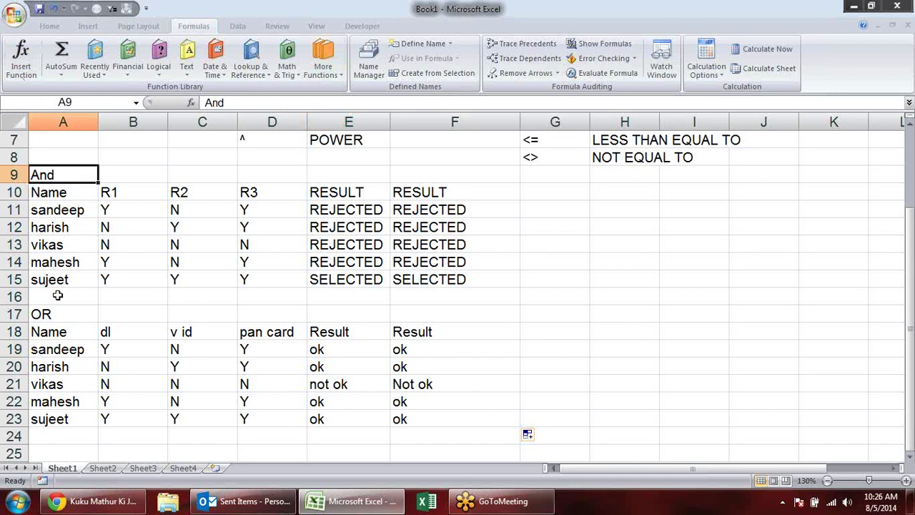
left_click(73, 318)
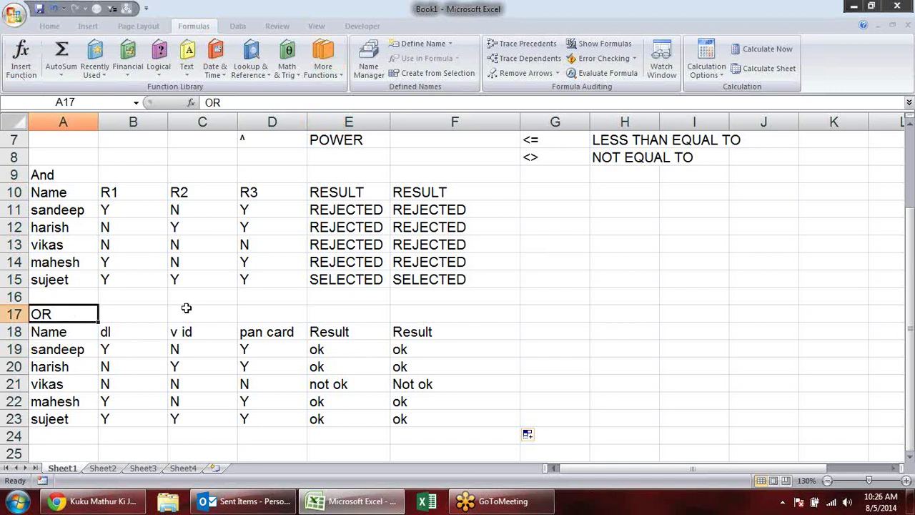
scroll(185, 307, "down", 1)
scroll(171, 309, "down", 1)
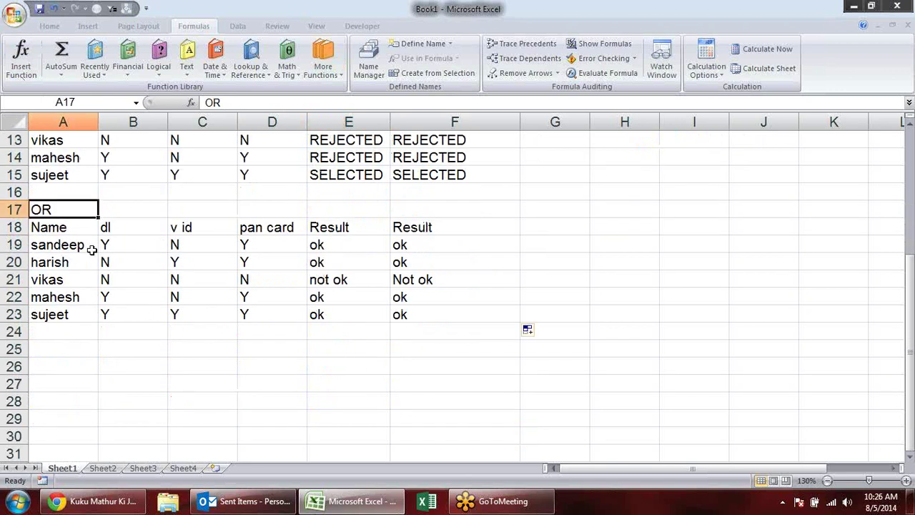
left_click_drag(64, 228, 252, 314)
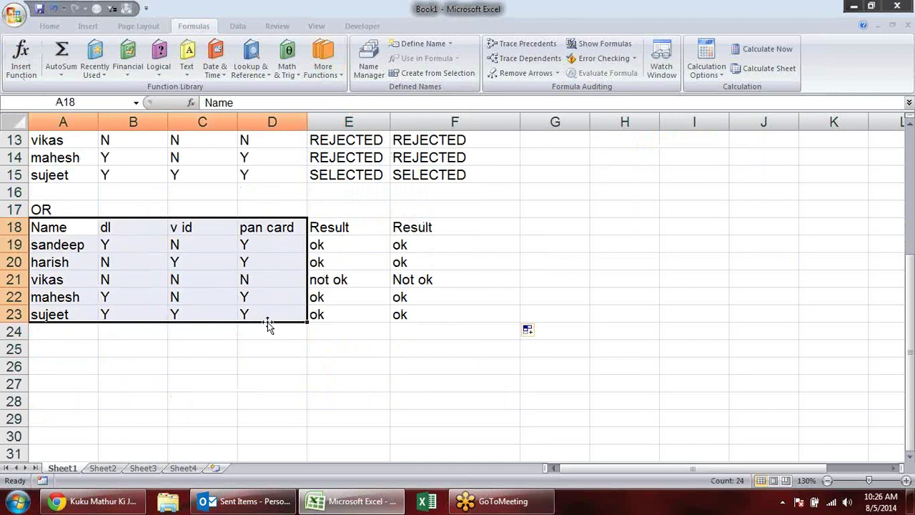
key("ctrl+c")
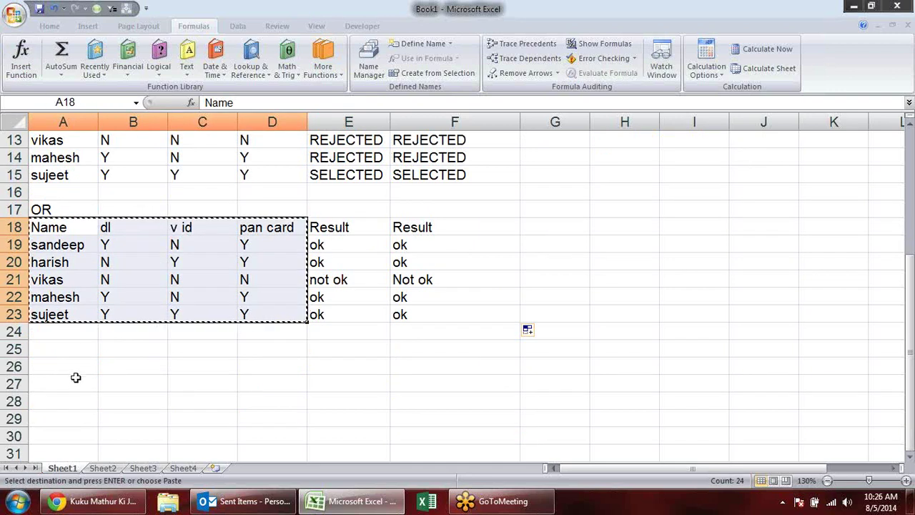
Paste the copied columns starting at cell A27.
left_click(75, 381)
key("Return")
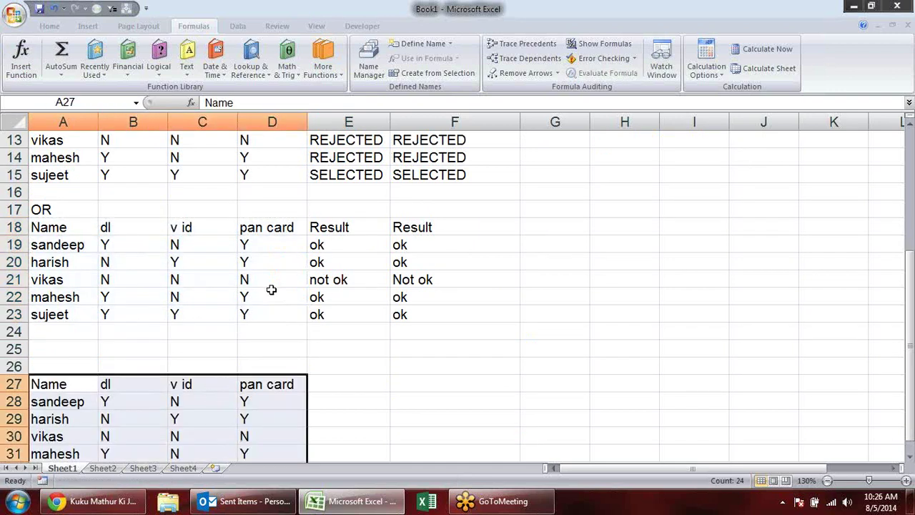
scroll(271, 289, "down", 2)
scroll(280, 272, "up", 1)
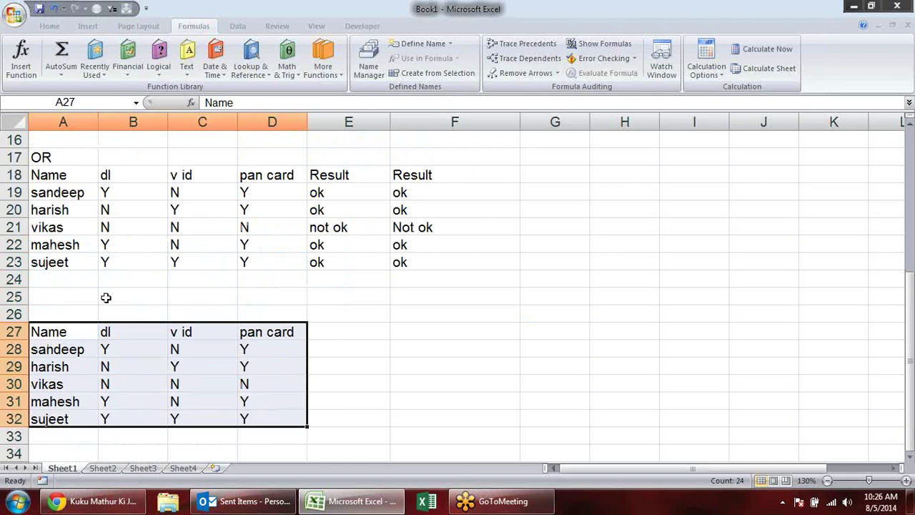
left_click(75, 307)
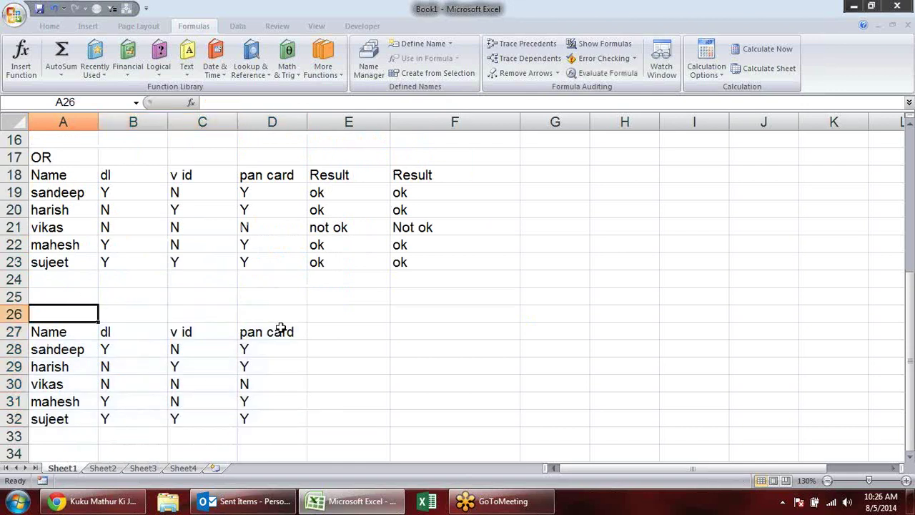
left_click(325, 329)
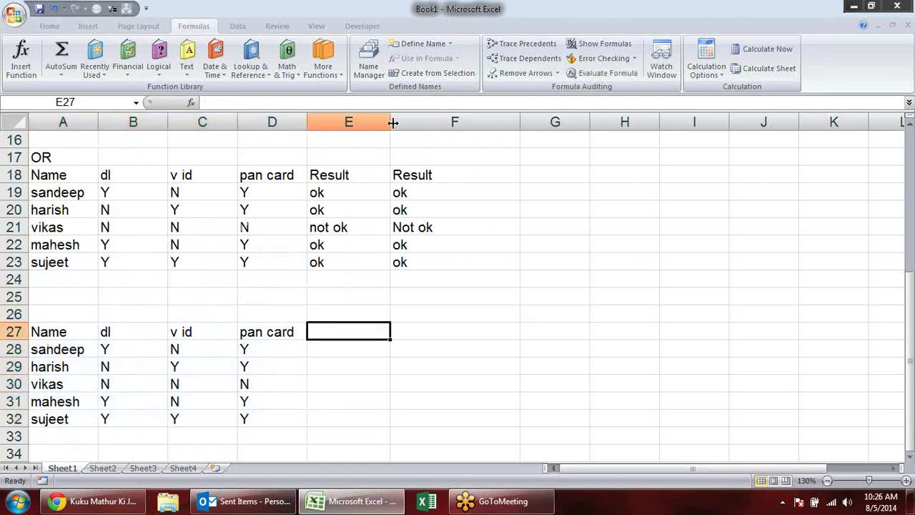
Narrow column E slightly and bold the pan card column D27:D32.
left_click_drag(393, 122, 381, 122)
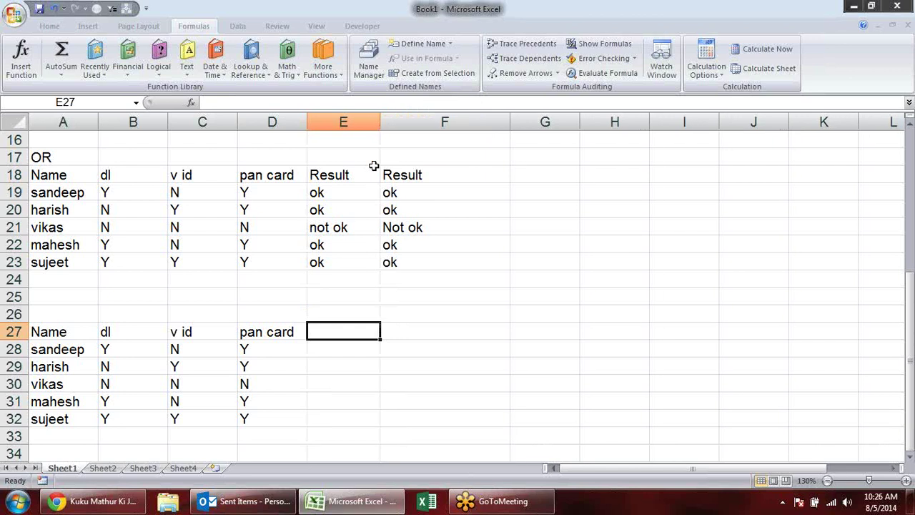
left_click(264, 363)
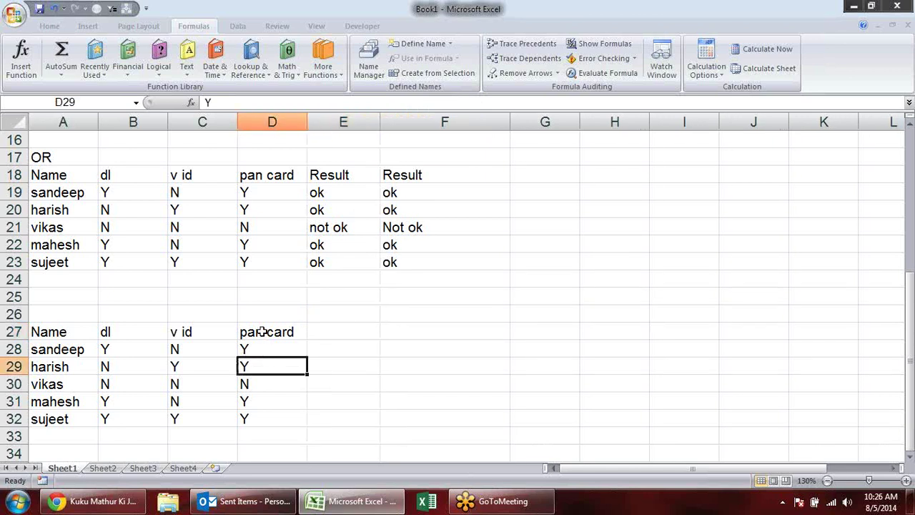
left_click(154, 328)
left_click(263, 333)
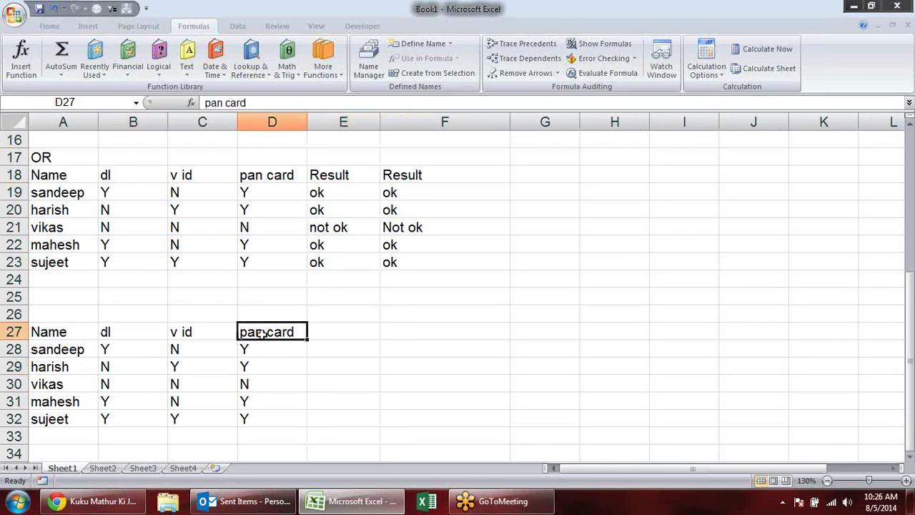
left_click_drag(263, 333, 262, 419)
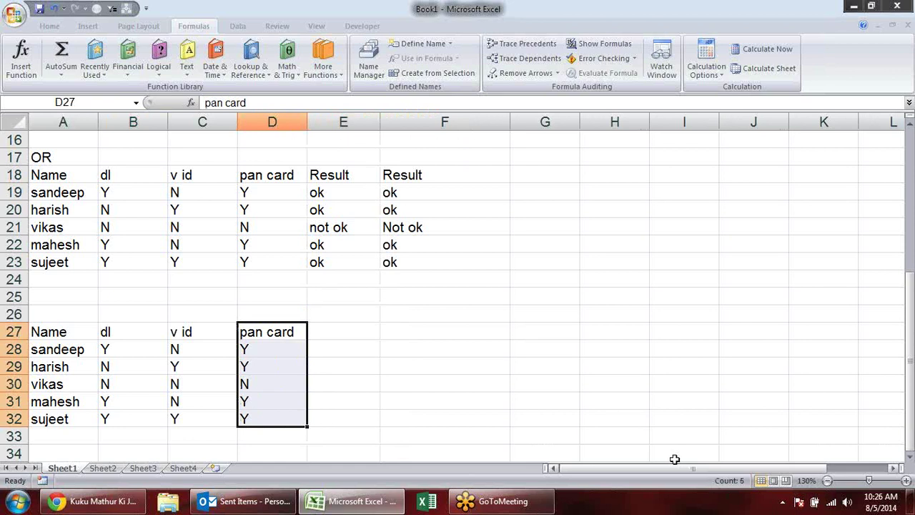
key("ctrl+b")
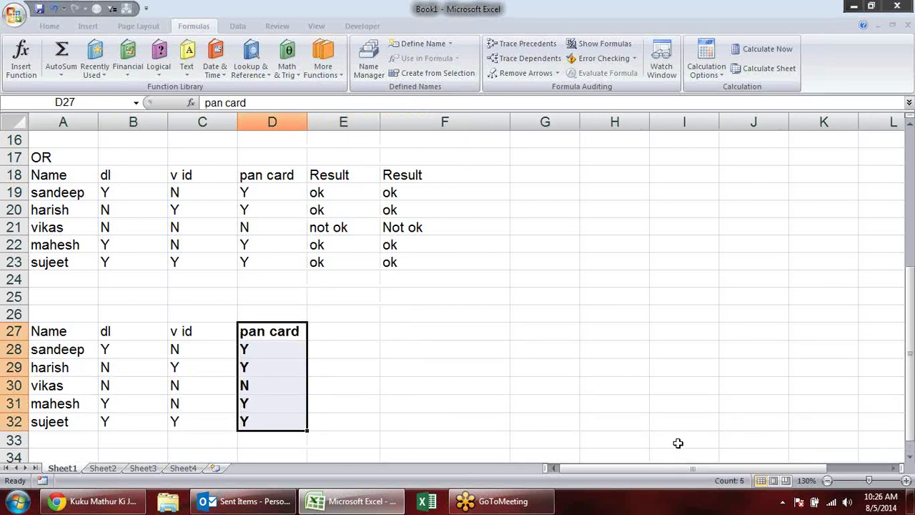
left_click(426, 366)
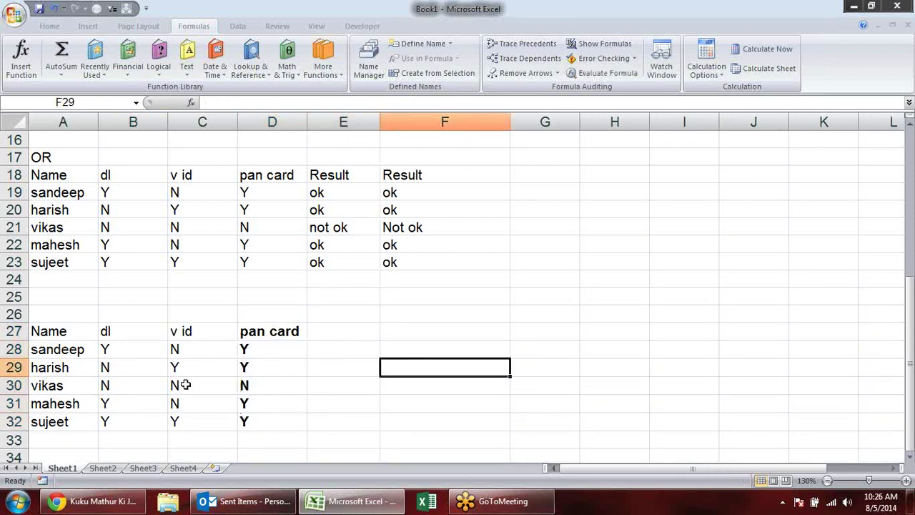
Add all borders to the dl and v id columns B27:C32.
left_click_drag(205, 419, 142, 326)
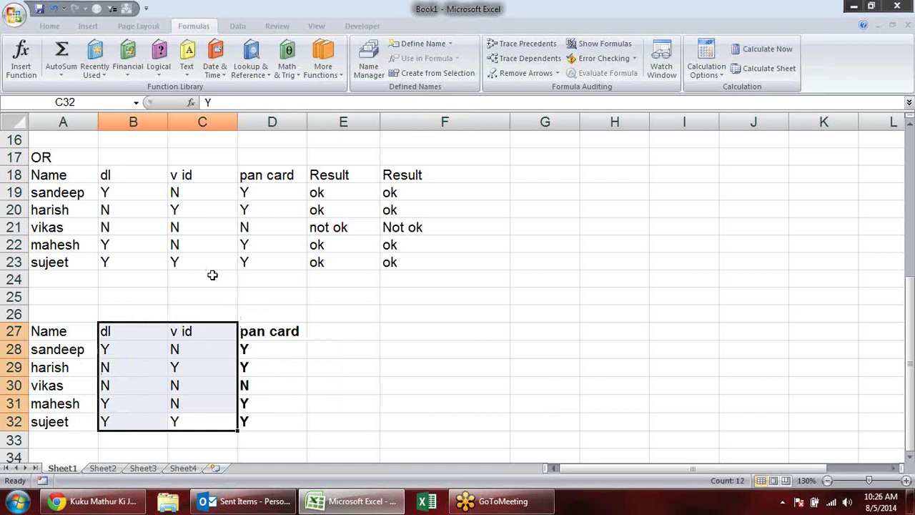
key("alt+h")
key("b")
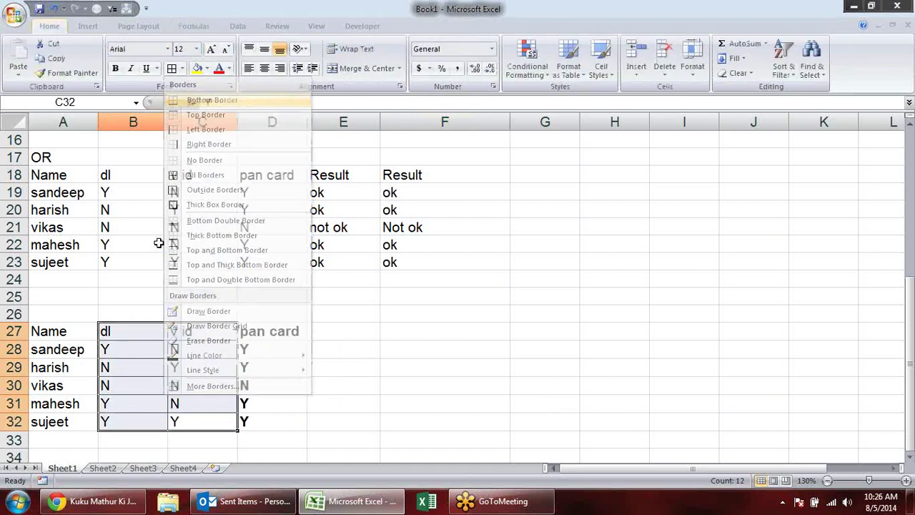
key("a")
left_click(333, 386)
Merge and center B26:C26 above dl and v id and label it 'or'.
left_click(135, 330)
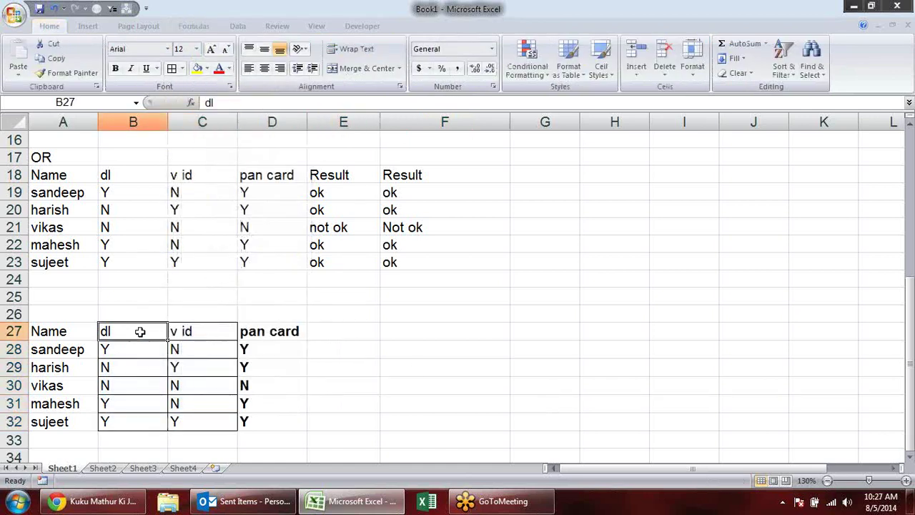
left_click(206, 346)
left_click(163, 329)
left_click(223, 334)
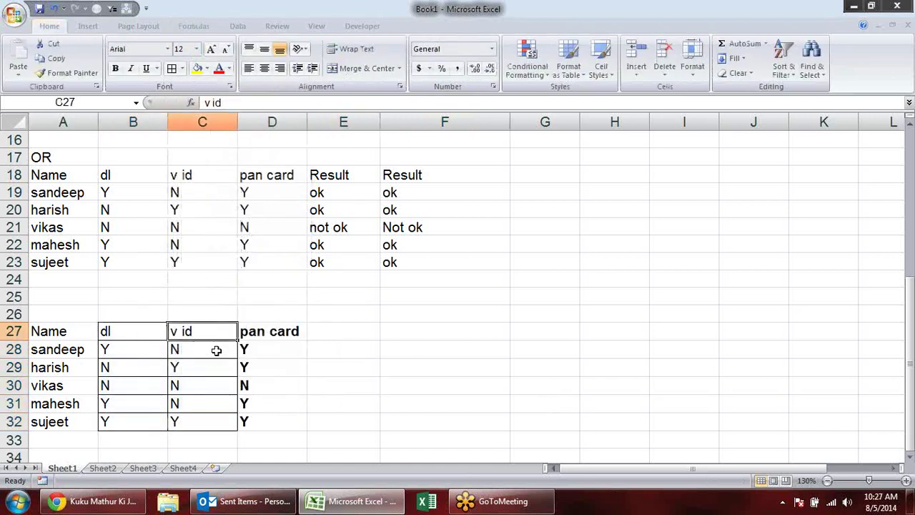
left_click_drag(214, 350, 135, 350)
left_click_drag(132, 316, 181, 310)
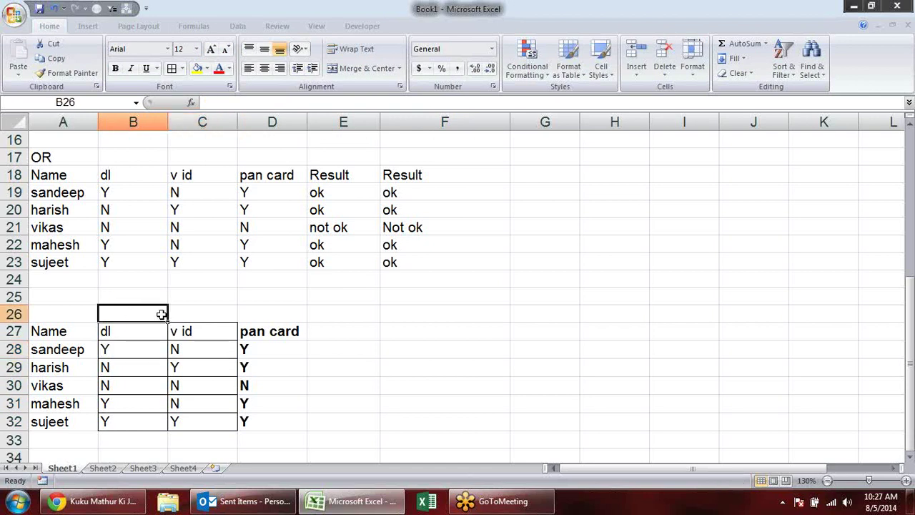
key("alt")
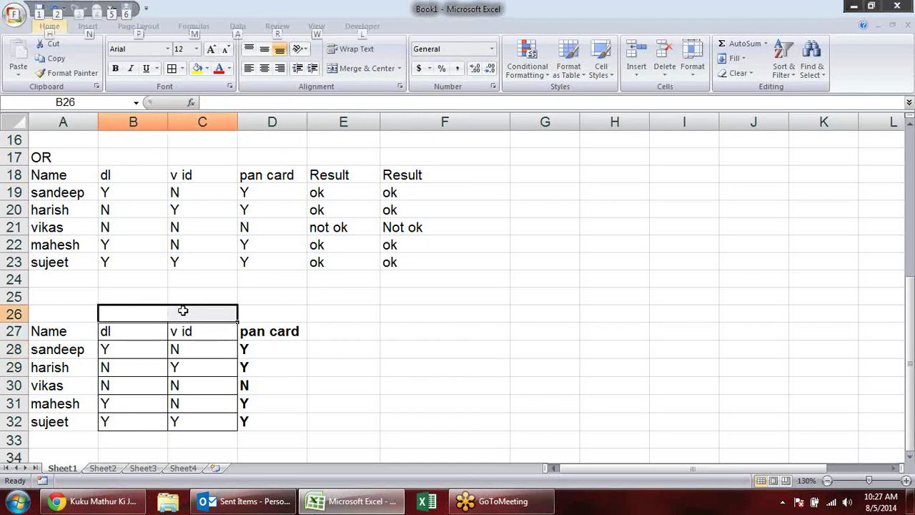
key("h")
key("m")
key("c")
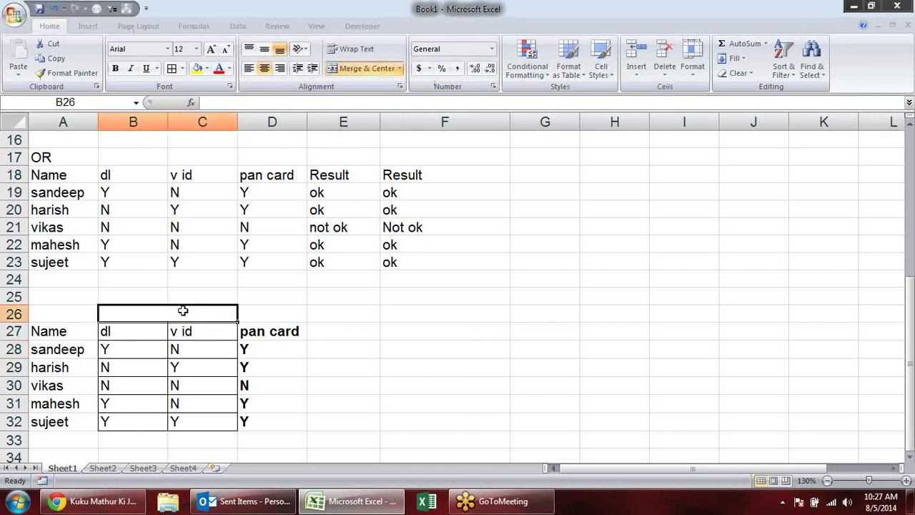
type("or")
key("Tab")
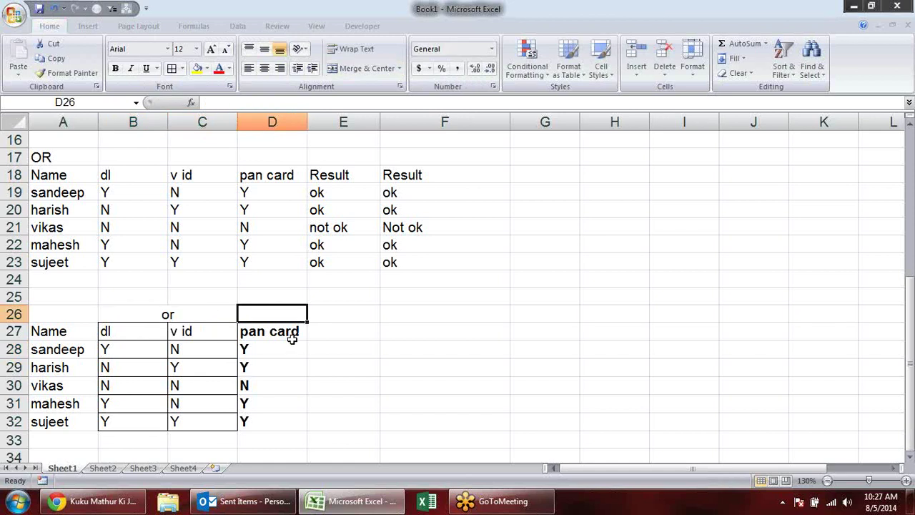
Merge and center B25:C25 above the 'or' label.
left_click_drag(291, 333, 329, 418)
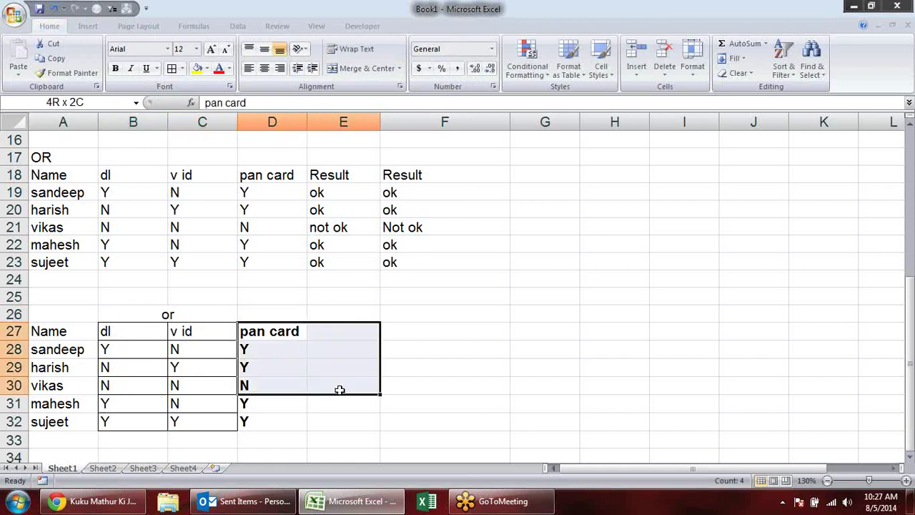
left_click(266, 312)
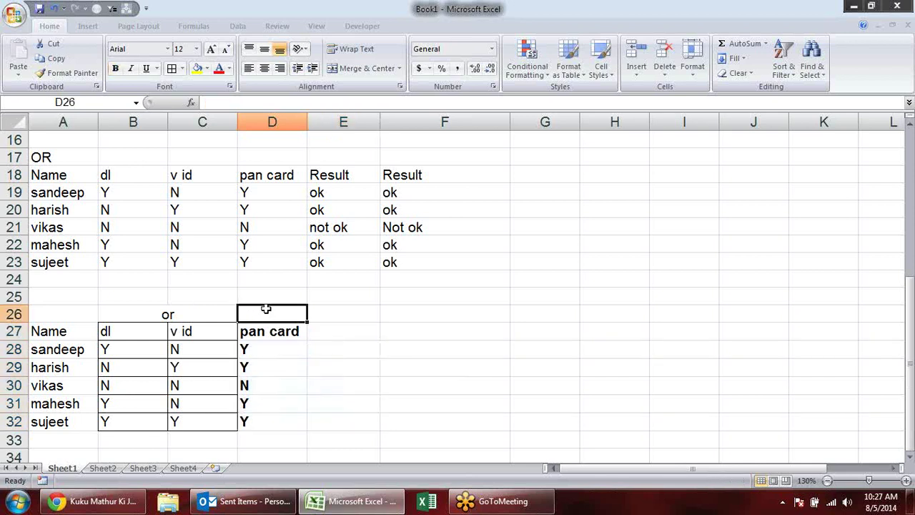
left_click_drag(217, 295, 283, 297)
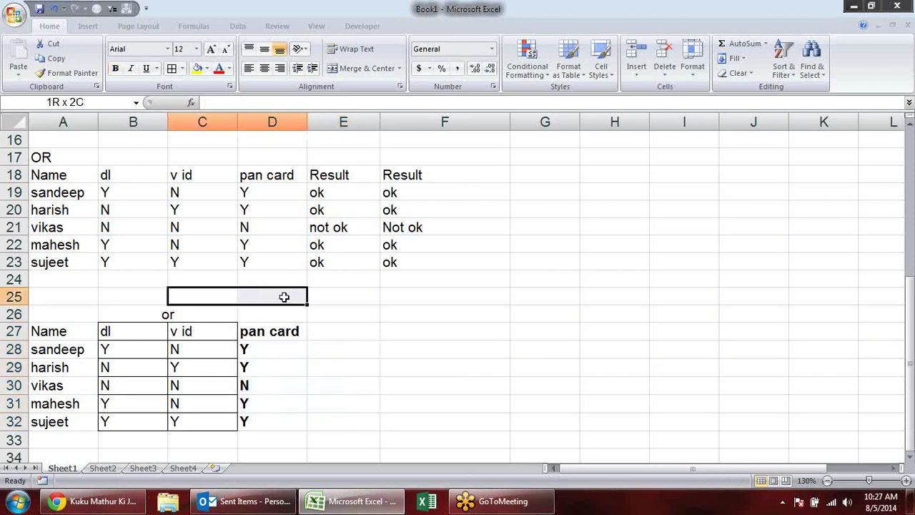
left_click(149, 316)
left_click_drag(148, 292, 210, 293)
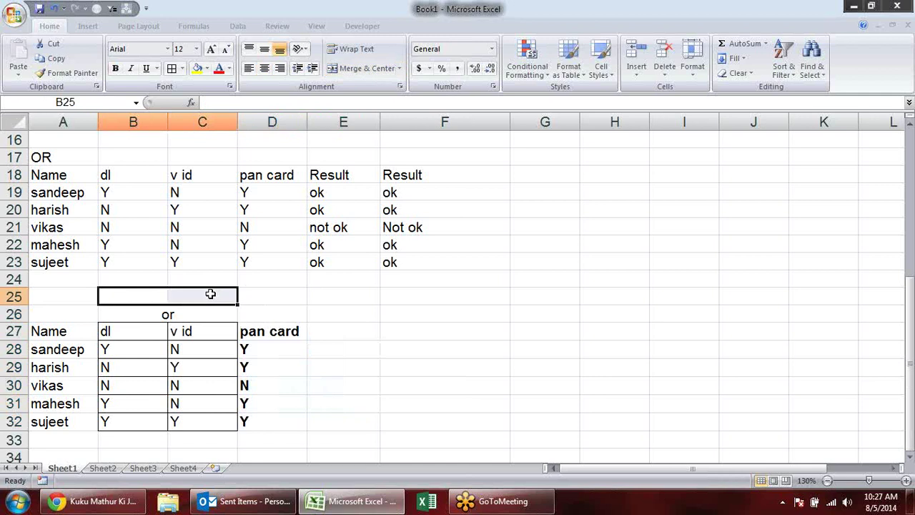
key("alt+h")
key("m")
key("c")
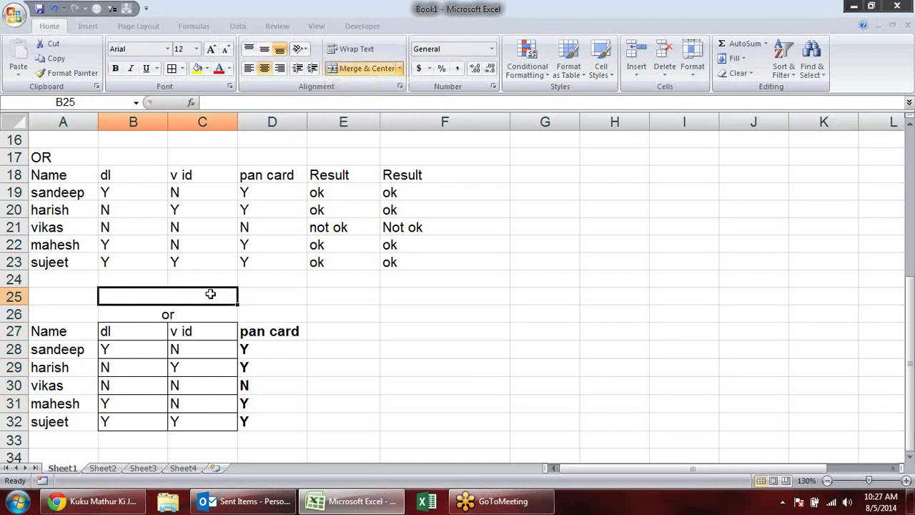
Widen the merge to B25:D25 and enter the heading 'And'.
left_click_drag(168, 295, 292, 298)
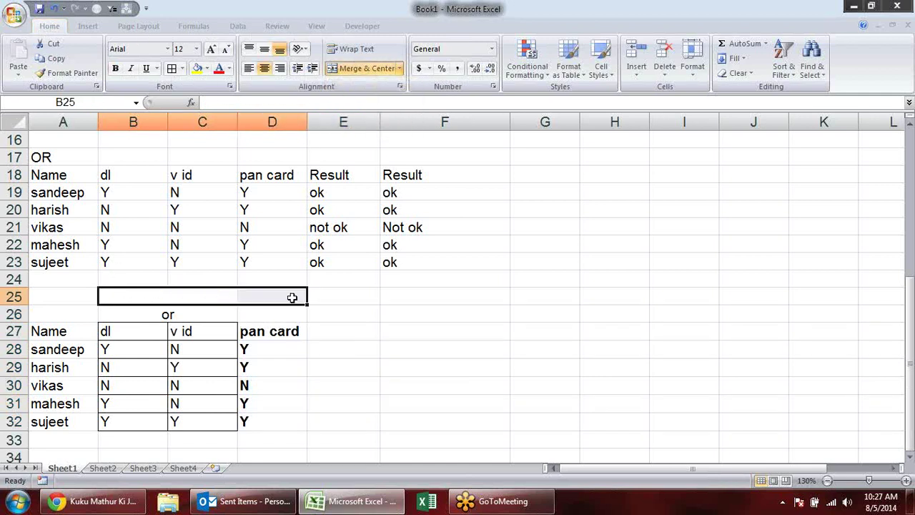
left_click(322, 321)
left_click_drag(270, 295, 136, 295)
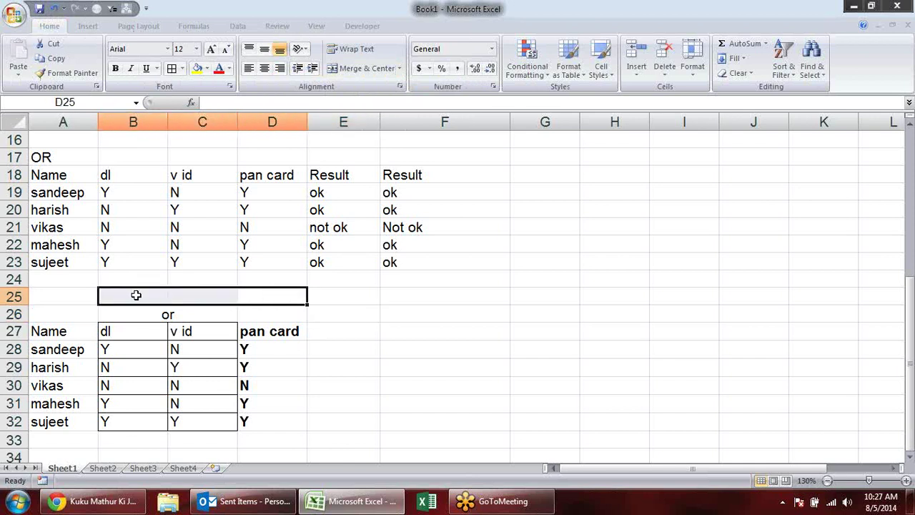
key("alt")
key("h")
key("m")
key("c")
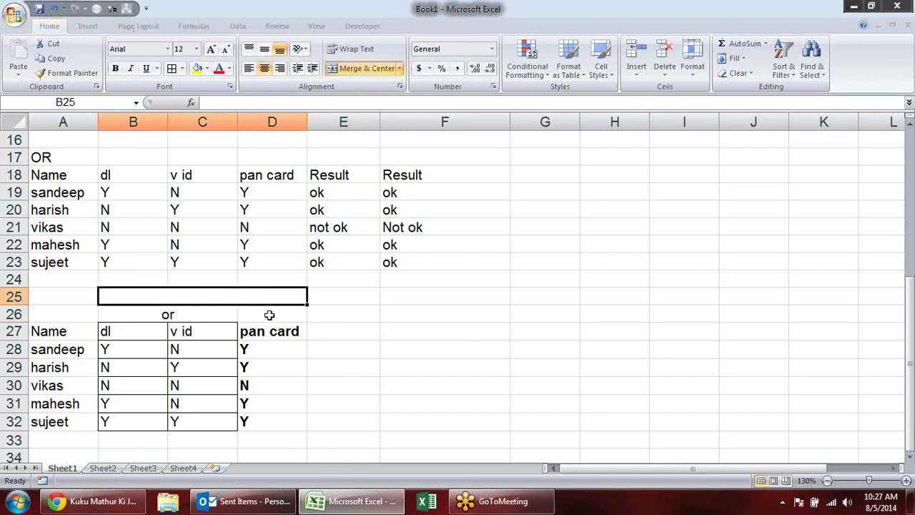
key("ctrl+z")
key("ctrl+y")
type("And")
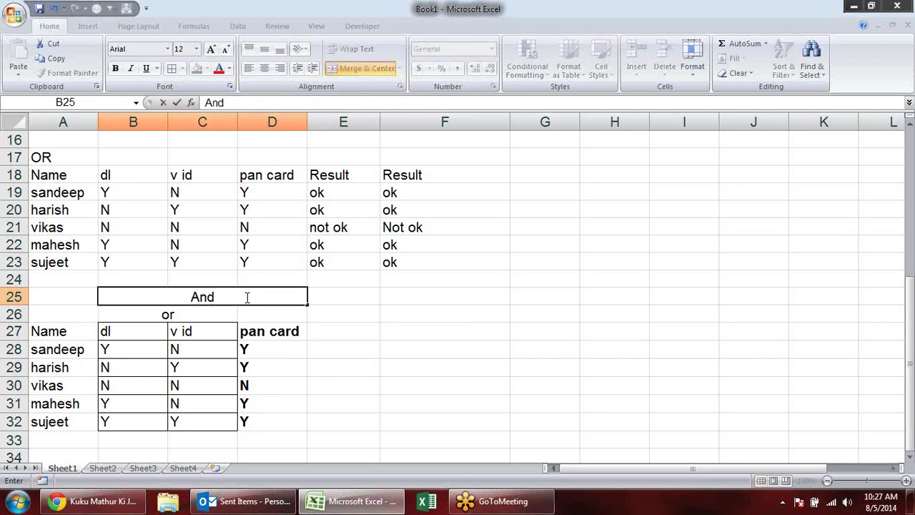
key("Return")
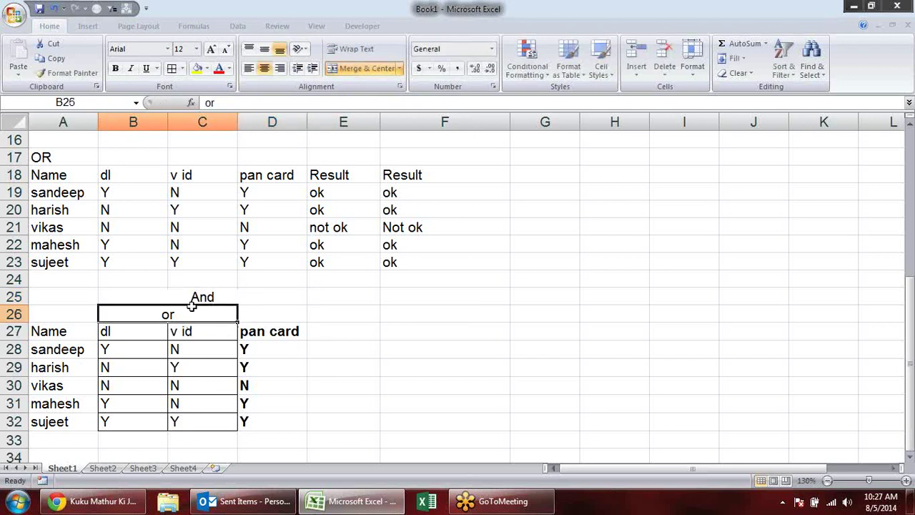
left_click(263, 336)
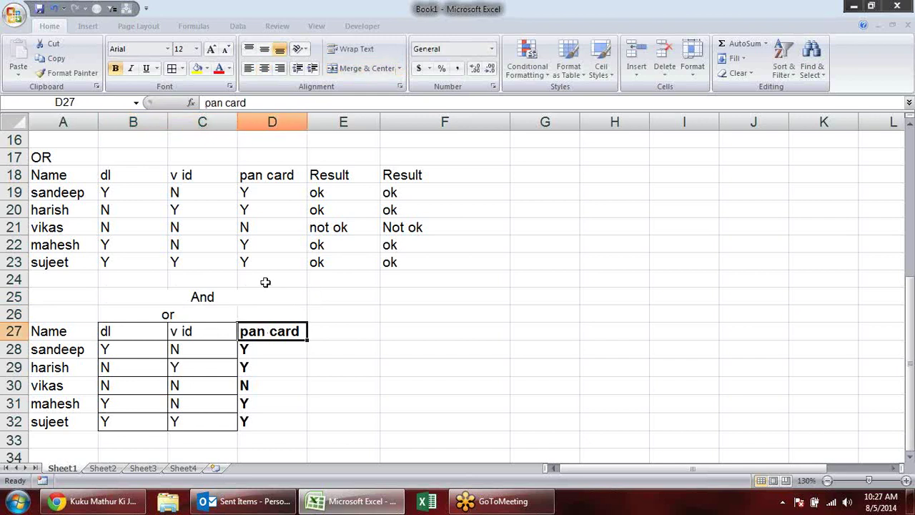
left_click(347, 336)
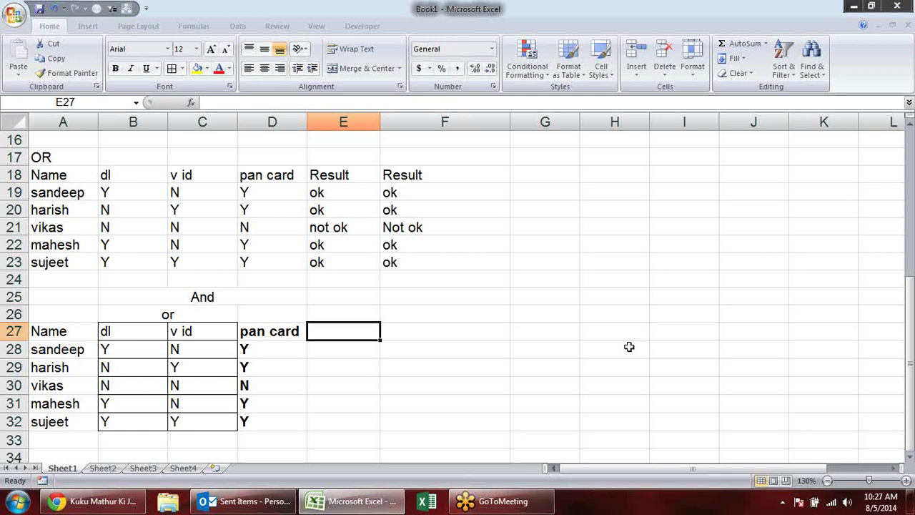
Enter =OR(B28="y",C28="y") in E28 for sandeep's dl or v id.
type("=")
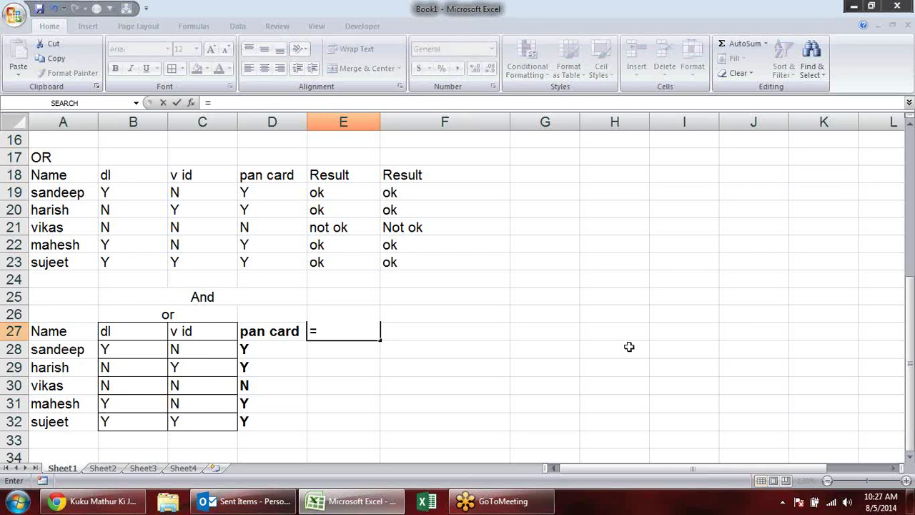
key("Escape")
key("Return")
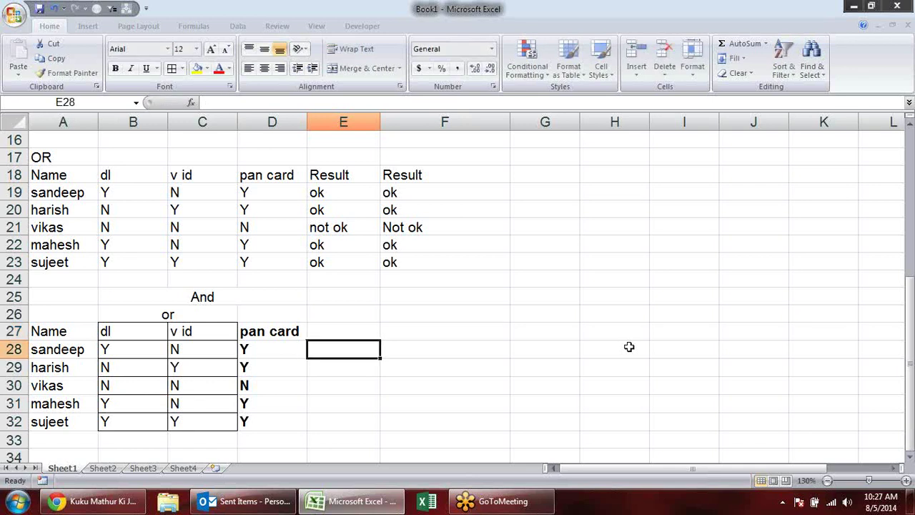
type("=OR(")
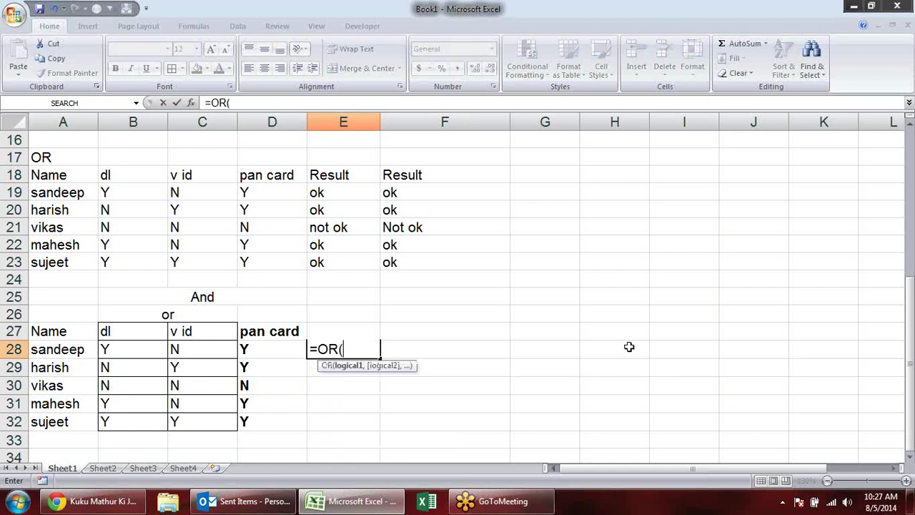
left_click(130, 350)
type("=")
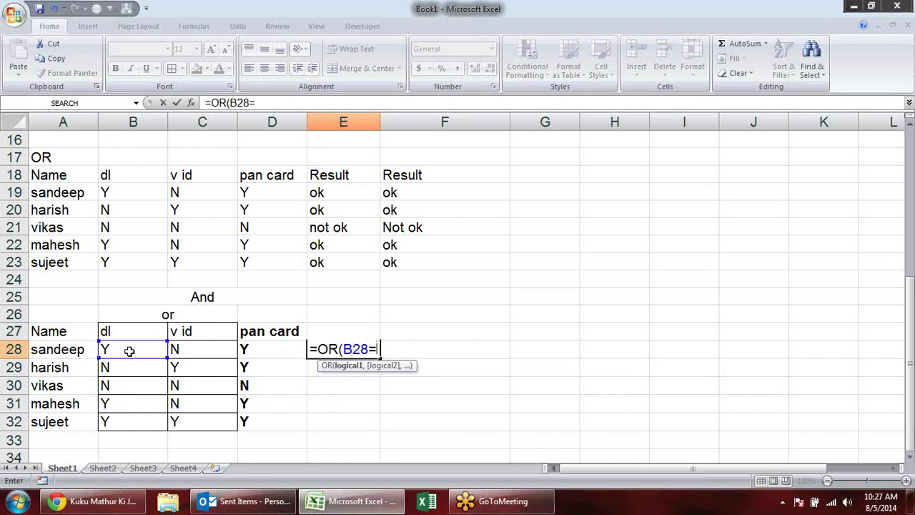
type("E27")
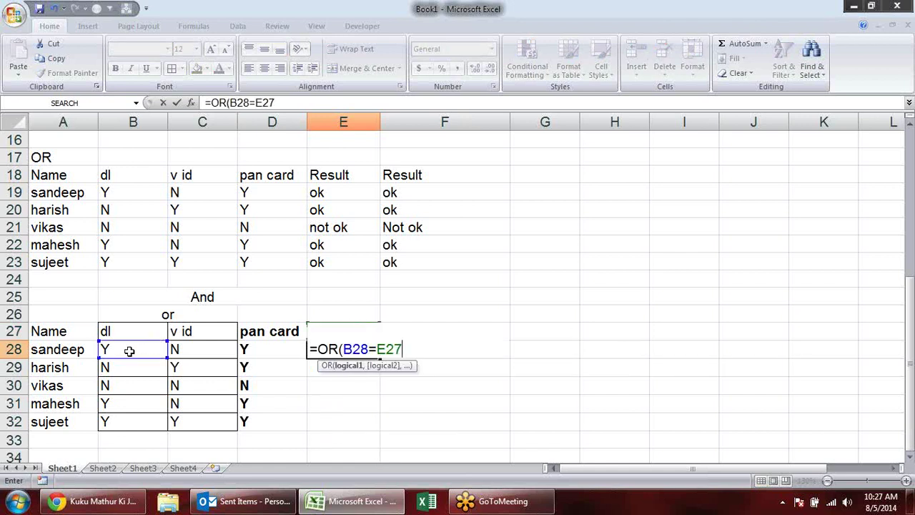
key("BackSpace")
key("BackSpace")
key("BackSpace")
type("\"y\"")
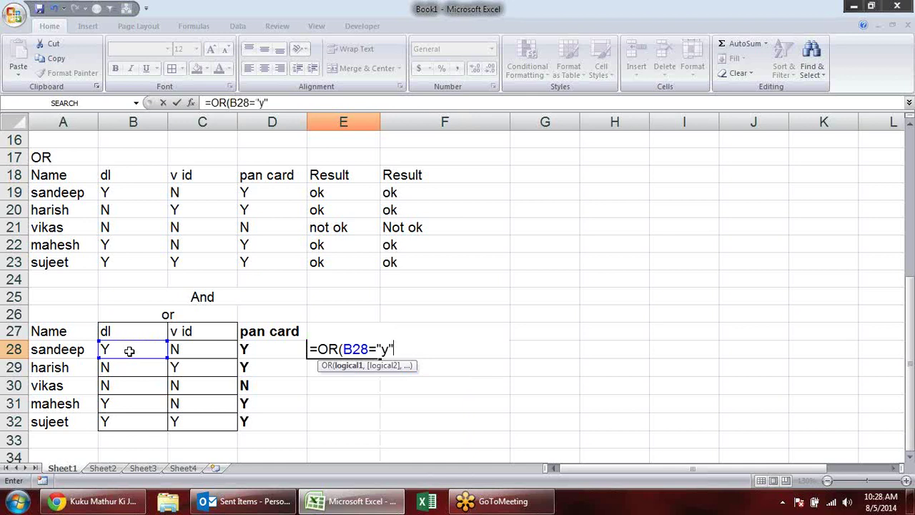
type(",")
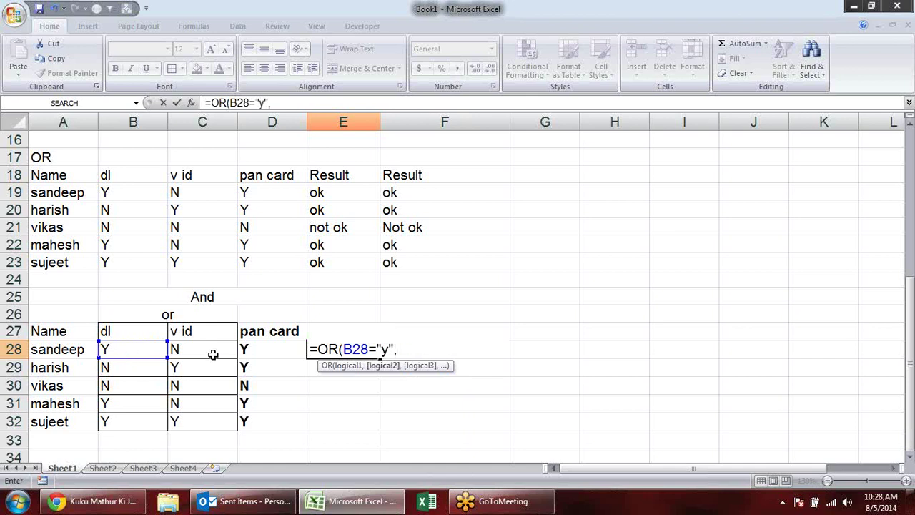
left_click(213, 355)
type("=\"y\"")
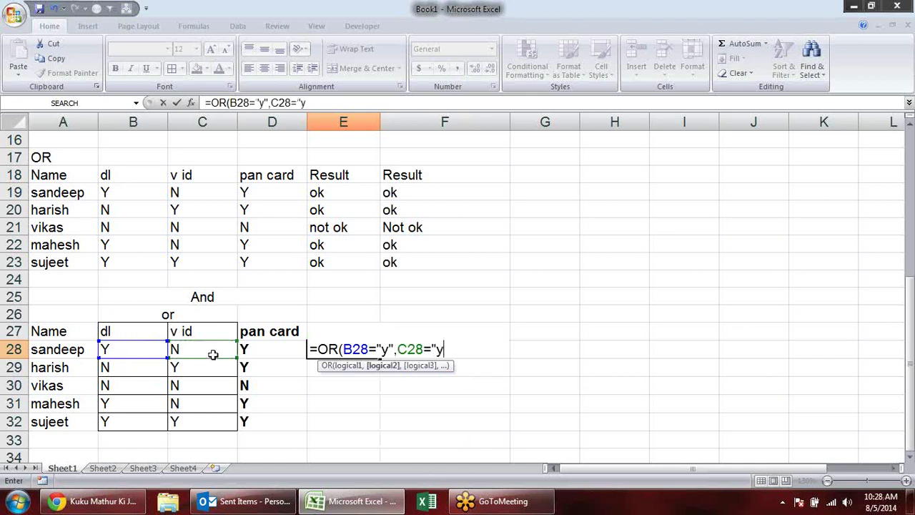
type(")")
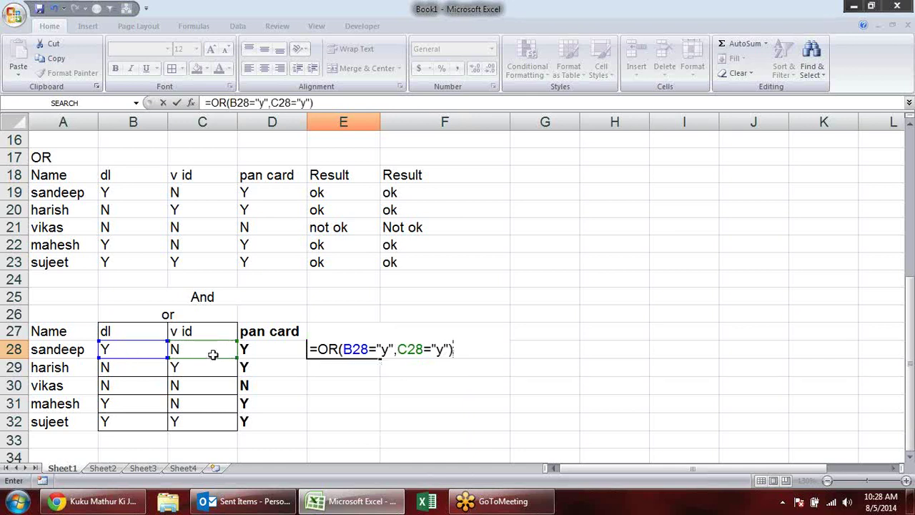
key("Return")
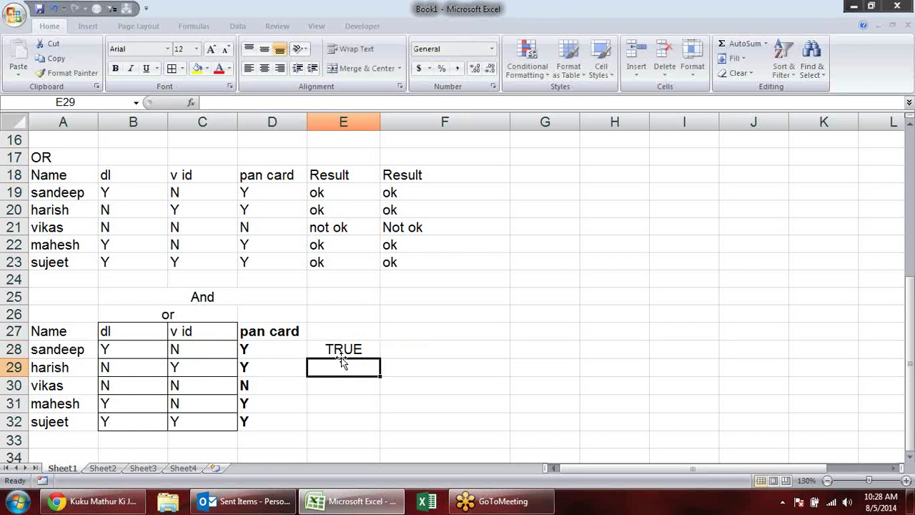
Enter =D28="y" in F28 for the pan card check and confirm both show TRUE.
left_click(291, 346)
left_click(404, 350)
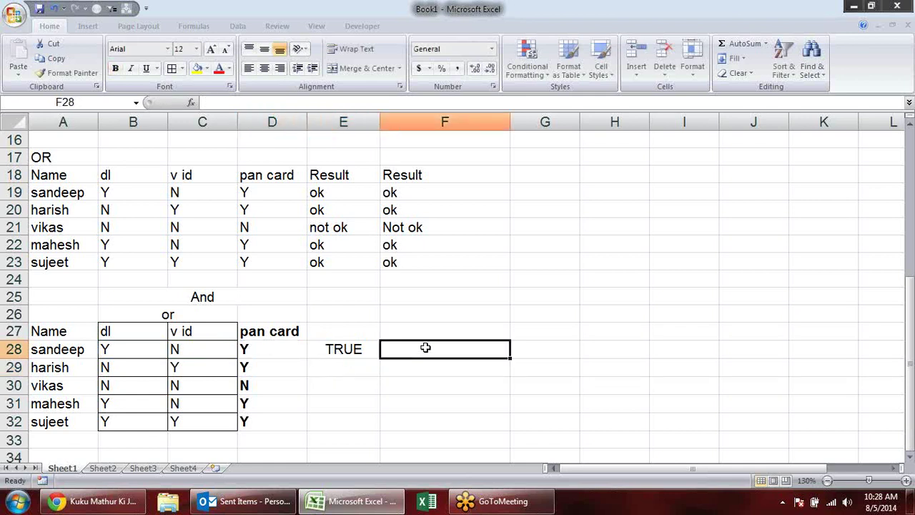
type("=")
left_click(290, 349)
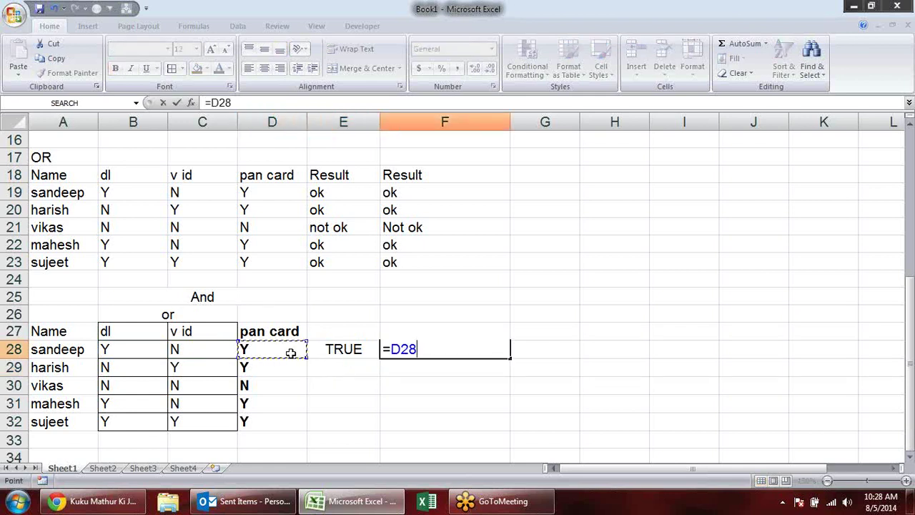
type("=\"y")
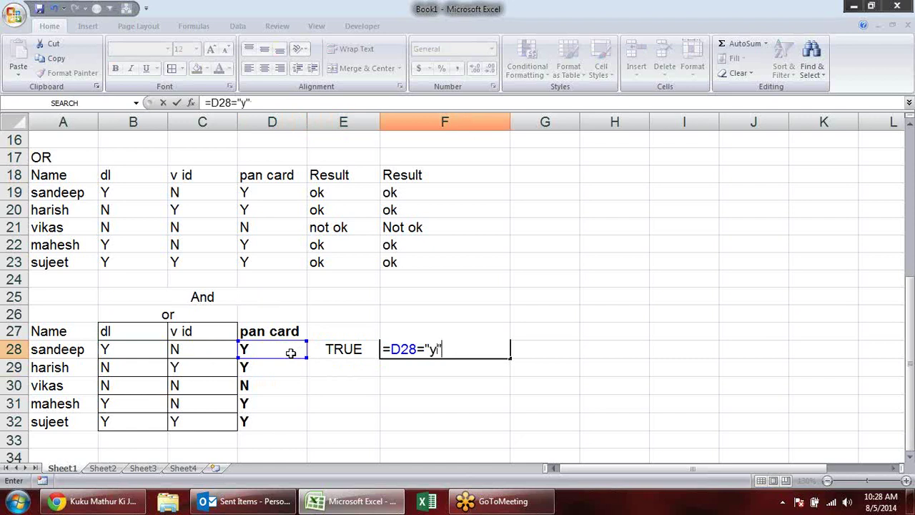
key("Return")
left_click(339, 349)
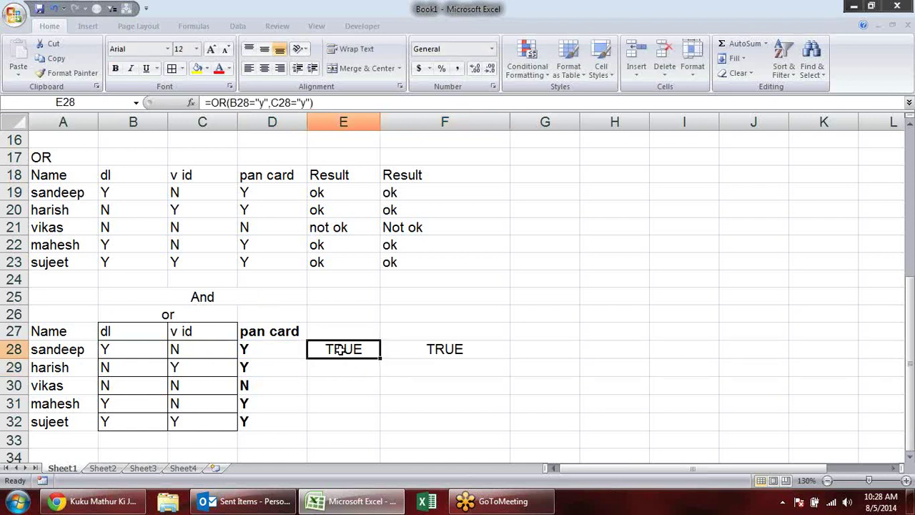
double_click(346, 349)
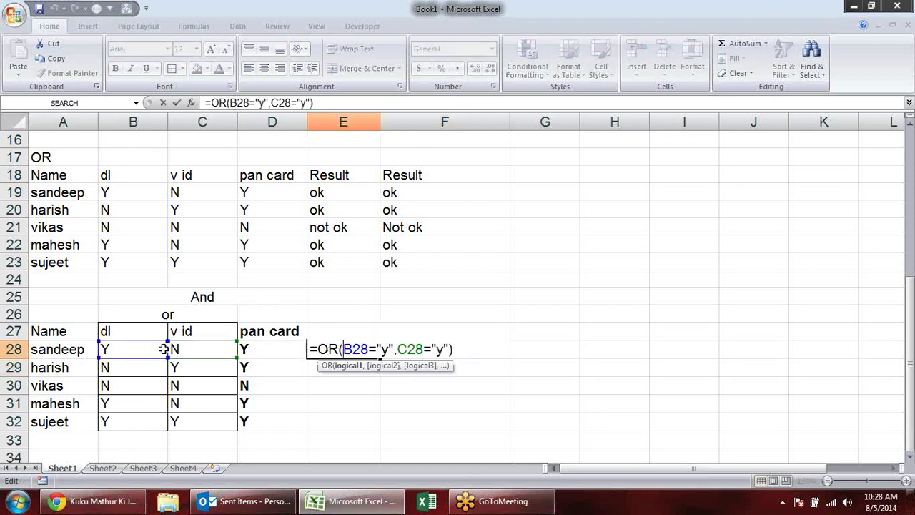
key("Return")
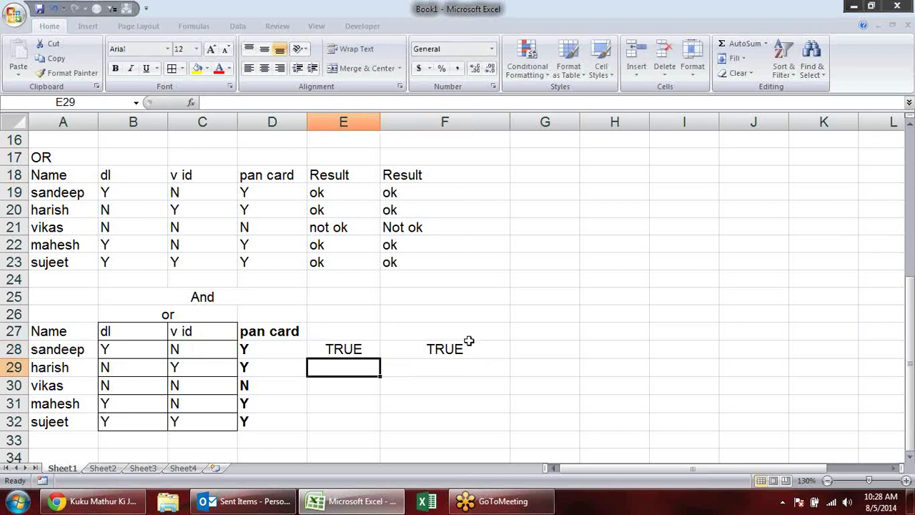
left_click(466, 345)
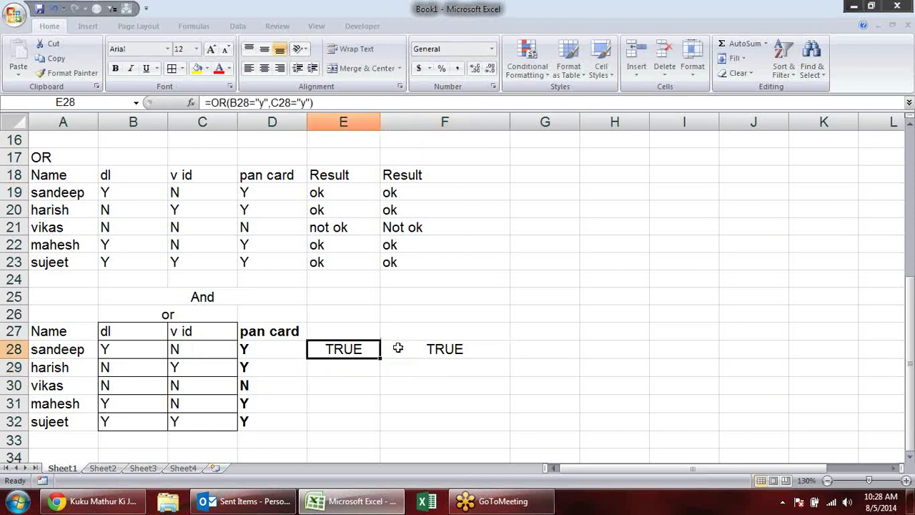
left_click_drag(346, 348, 415, 350)
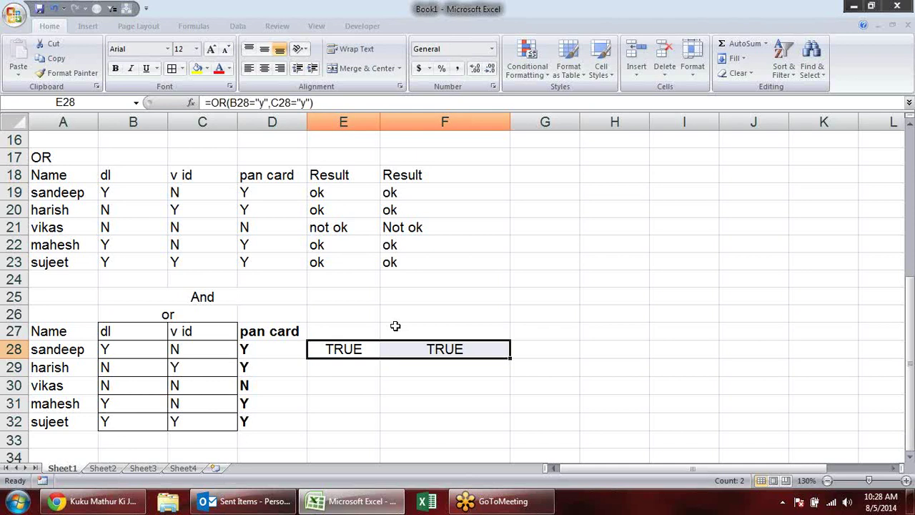
left_click(457, 332)
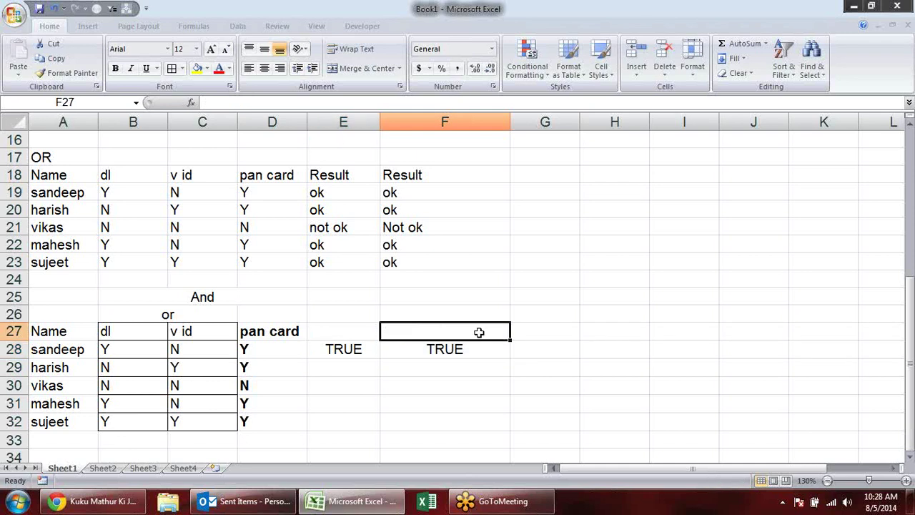
Enter =AND(E28,F28) in F27 combining the two checks.
type("=and")
key("Tab")
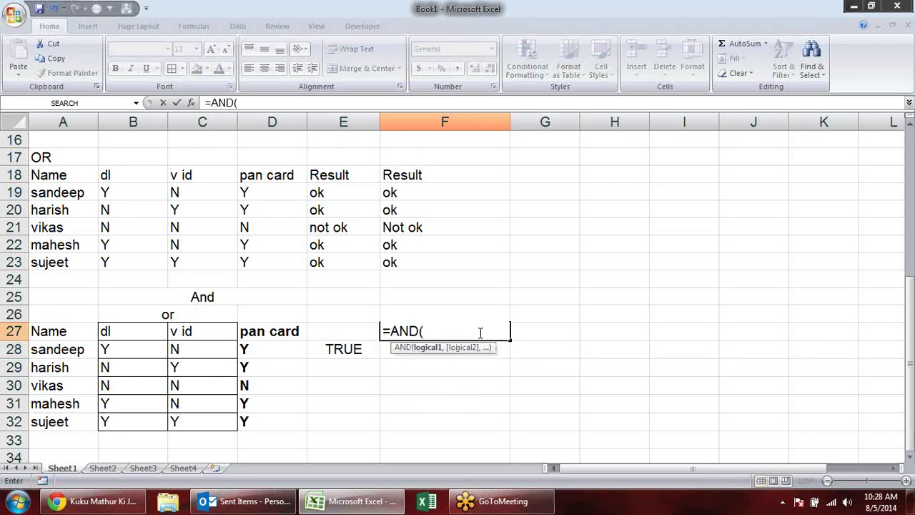
left_click(365, 349)
type(",")
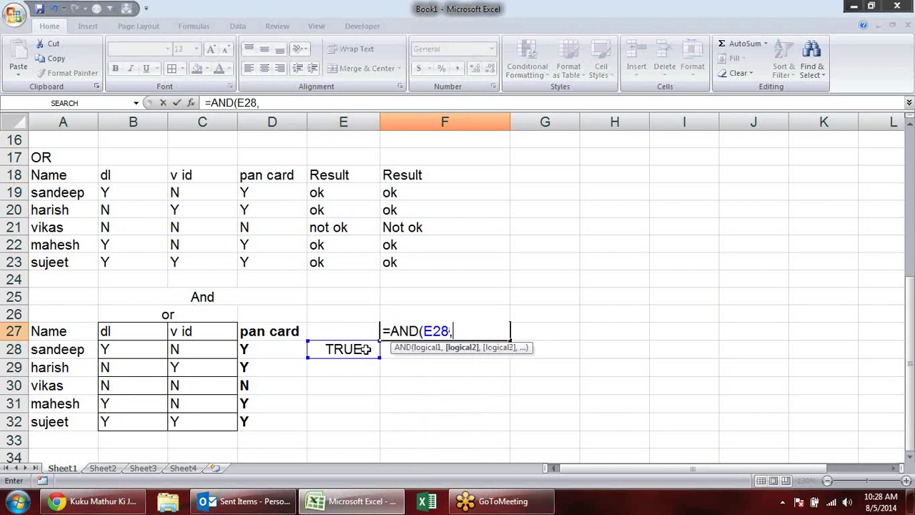
left_click(421, 356)
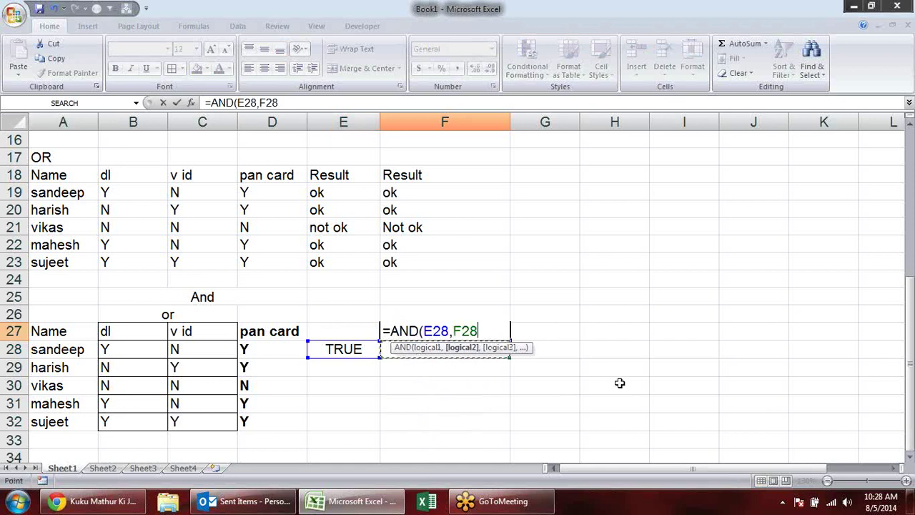
type(")")
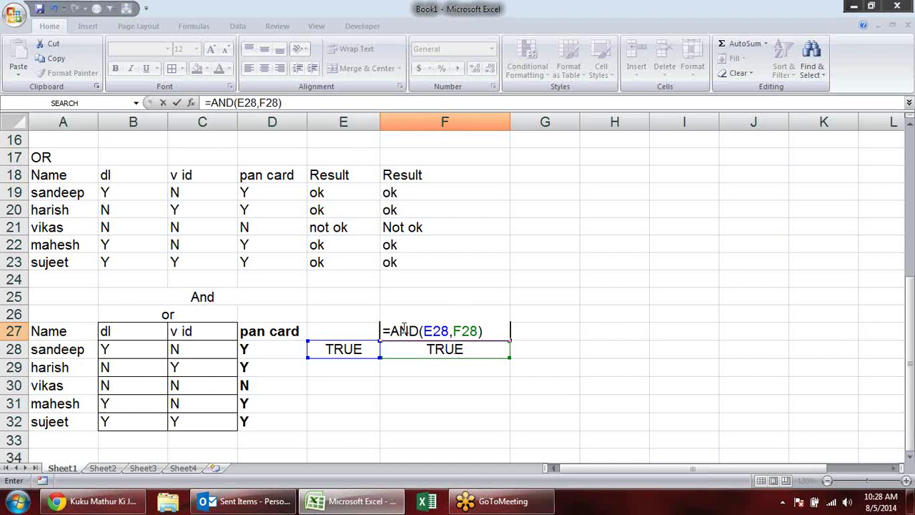
key("Return")
double_click(400, 329)
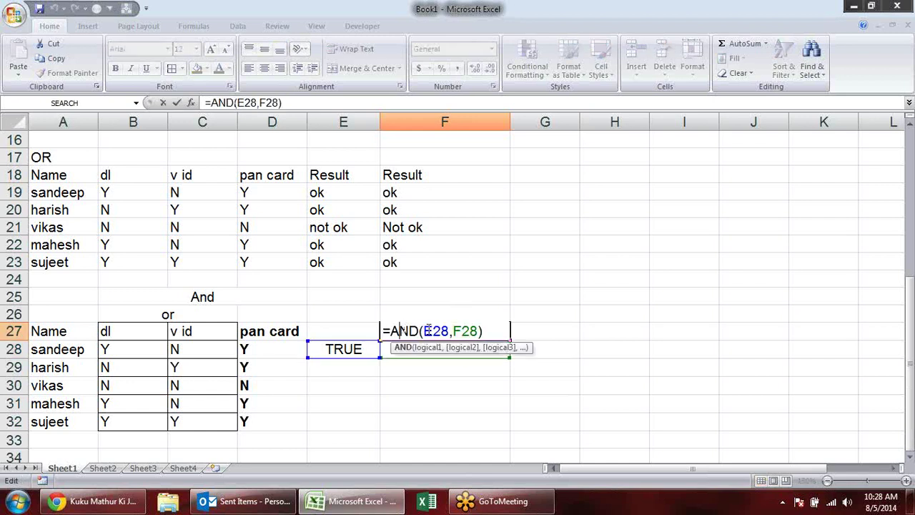
key("Escape")
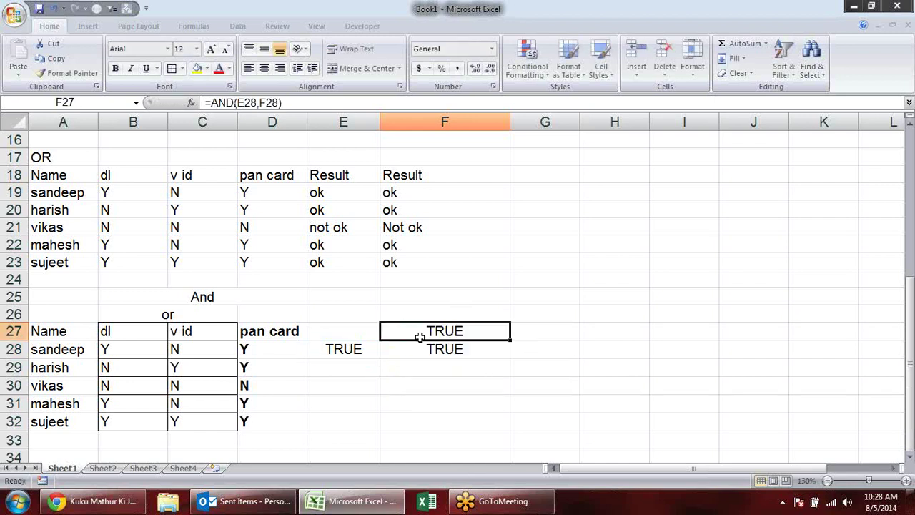
Replace F27's E28 reference with the OR formula text copied from E28.
double_click(361, 349)
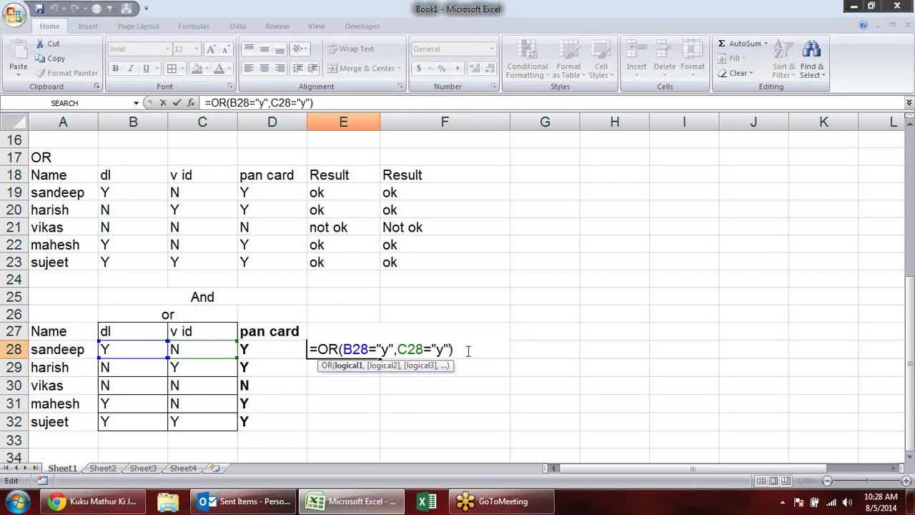
left_click_drag(458, 349, 319, 349)
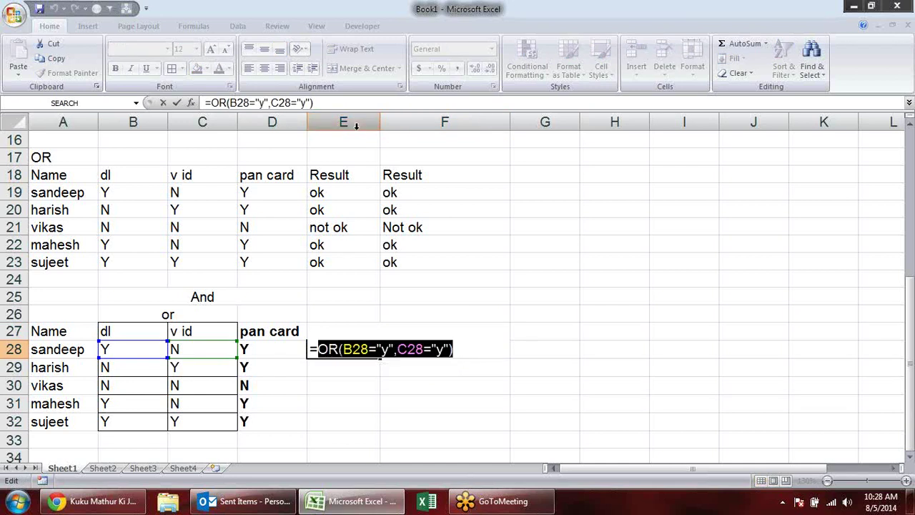
key("ctrl+c")
key("Escape")
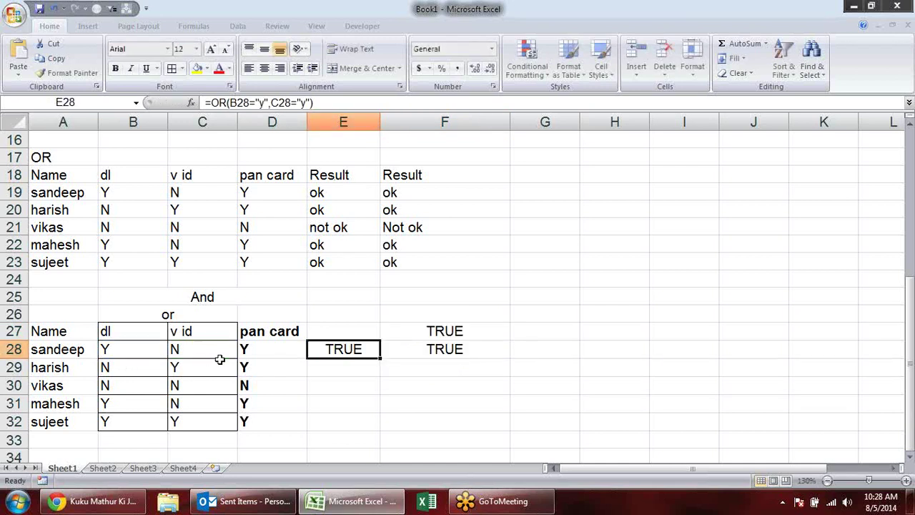
double_click(418, 332)
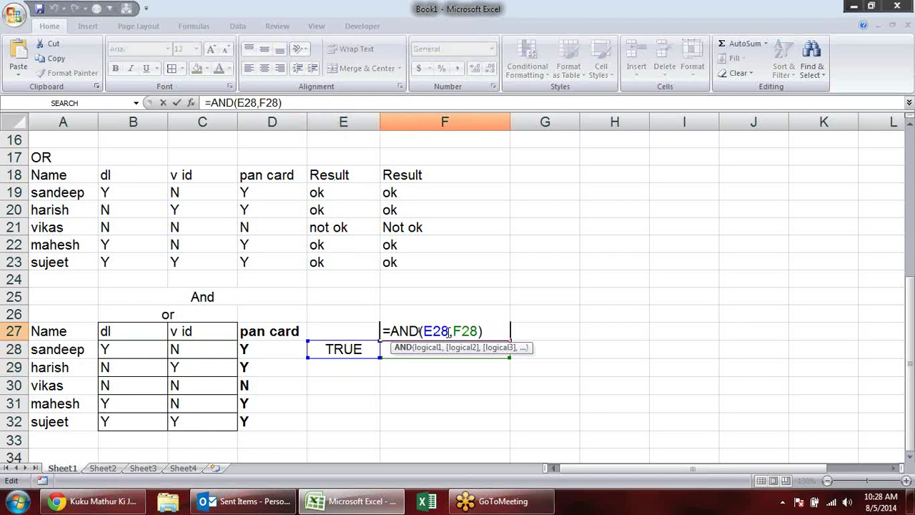
left_click_drag(448, 331, 425, 331)
key("ctrl+v")
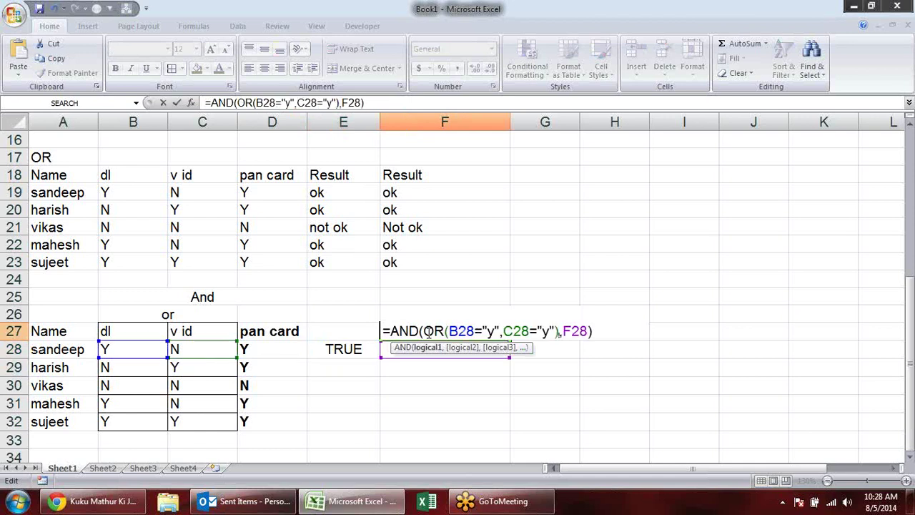
key("Return")
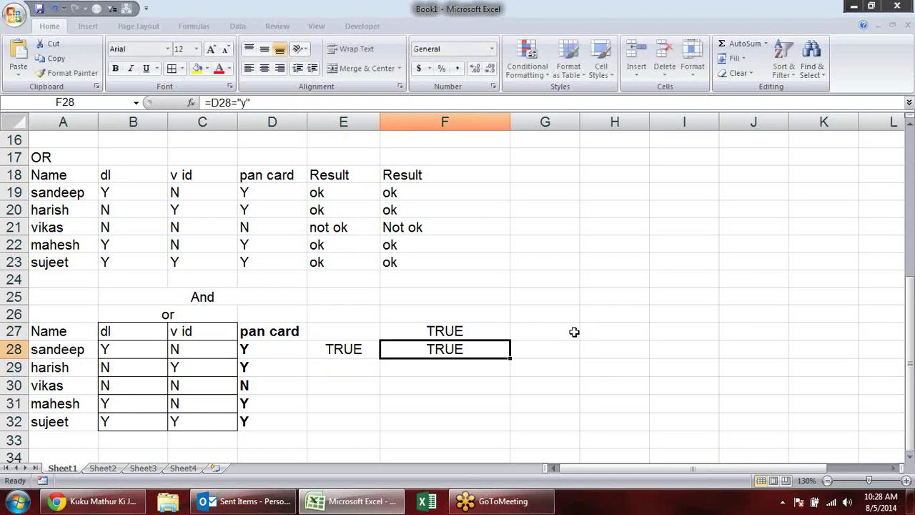
Replace F27's F28 reference with the pan card condition D28="y".
double_click(498, 350)
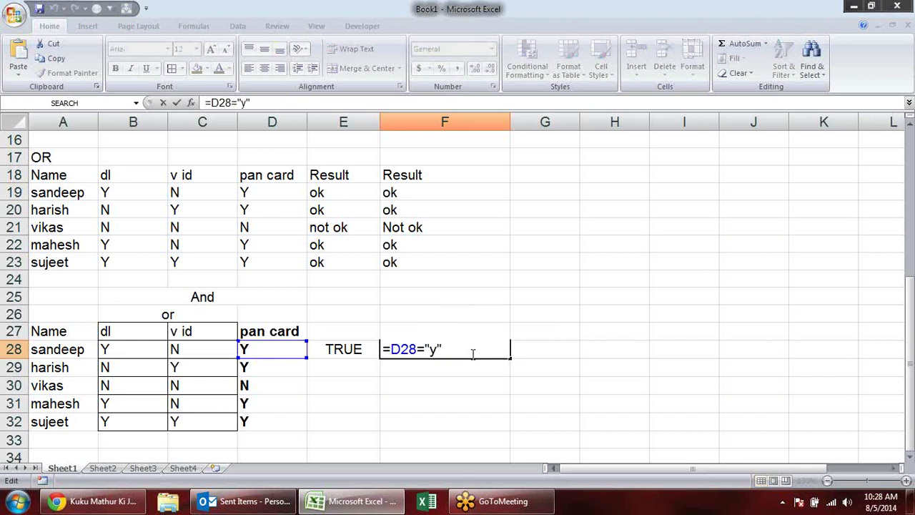
key("shift+Left")
key("shift+Left")
key("shift+Left")
key("Escape")
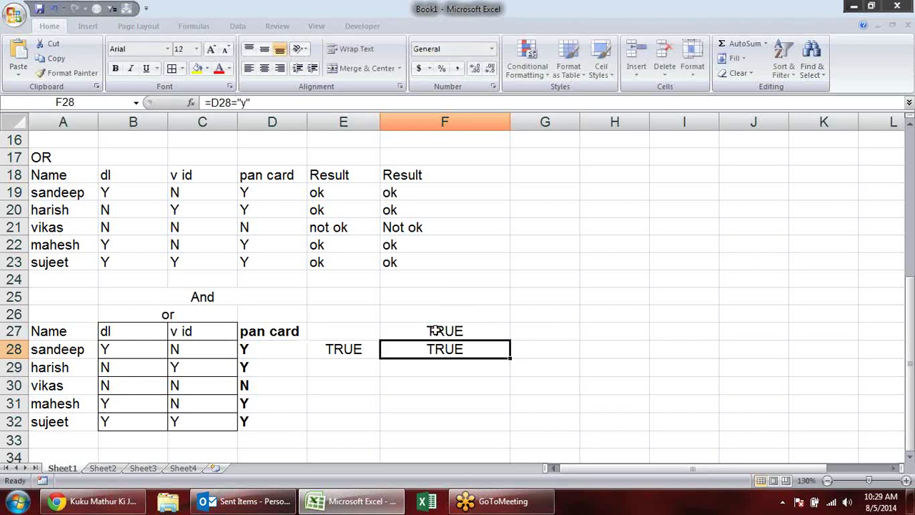
double_click(434, 331)
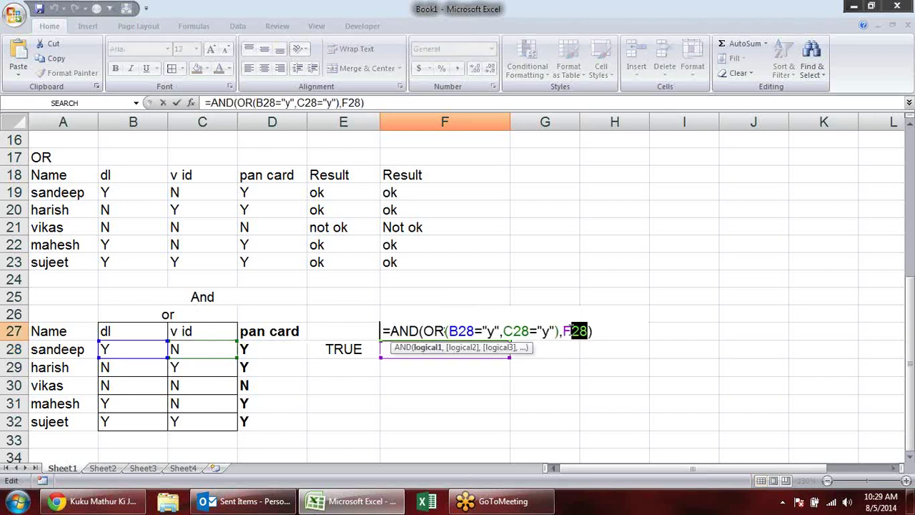
left_click_drag(589, 330, 563, 331)
key("ctrl+v")
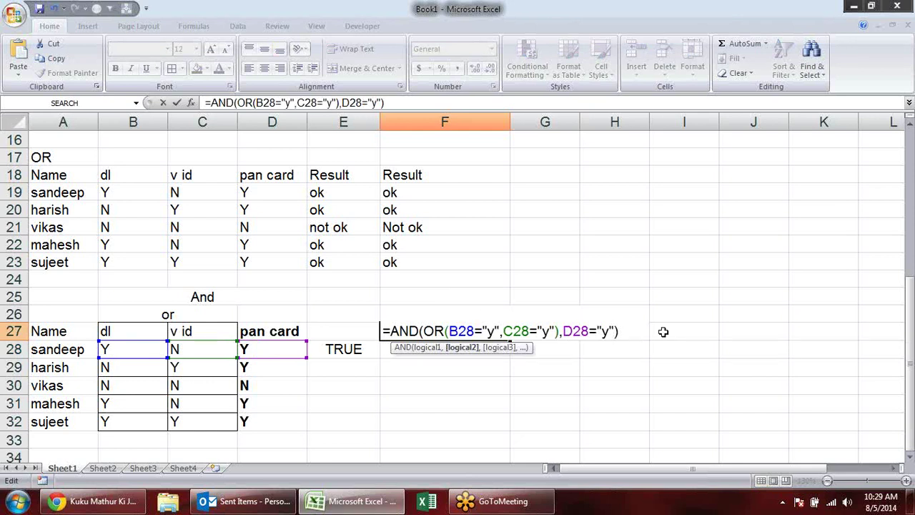
key("Return")
Move the nested AND formula from F27 into E28 and clear F28.
left_click(479, 330)
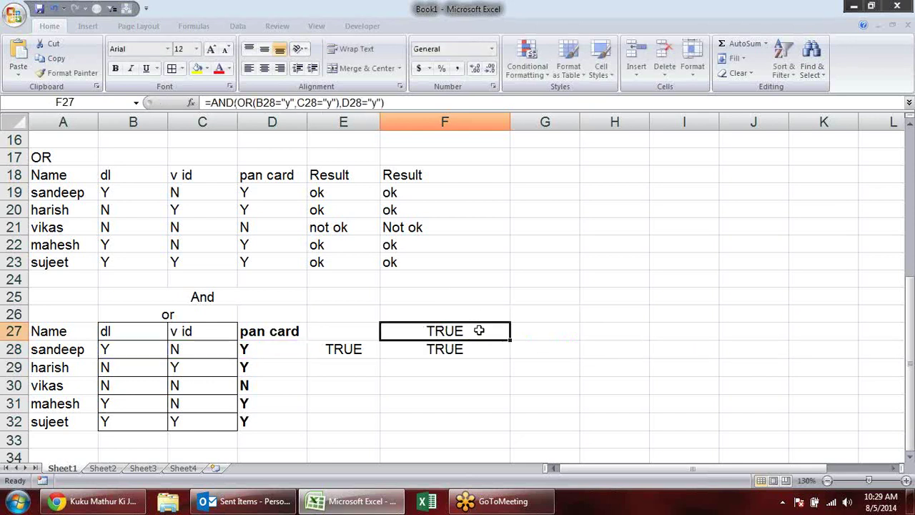
key("ctrl+x")
left_click(361, 347)
key("ctrl+v")
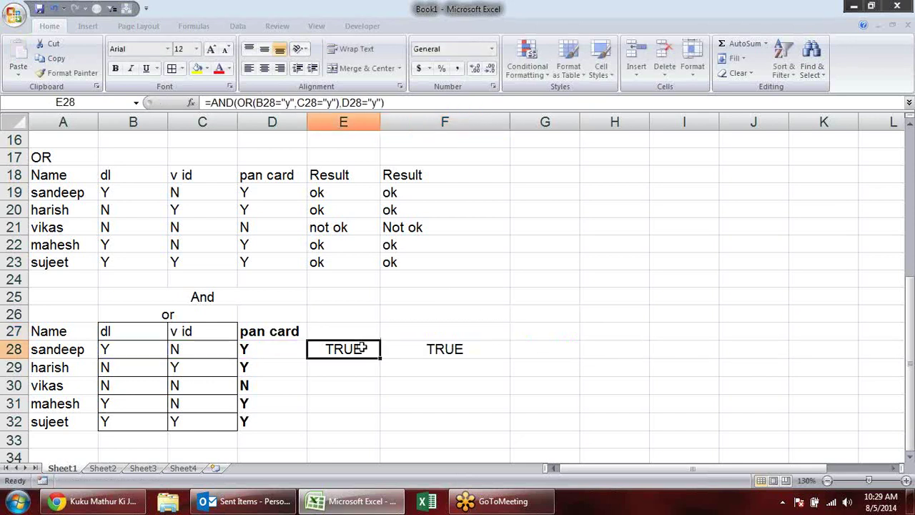
left_click(414, 349)
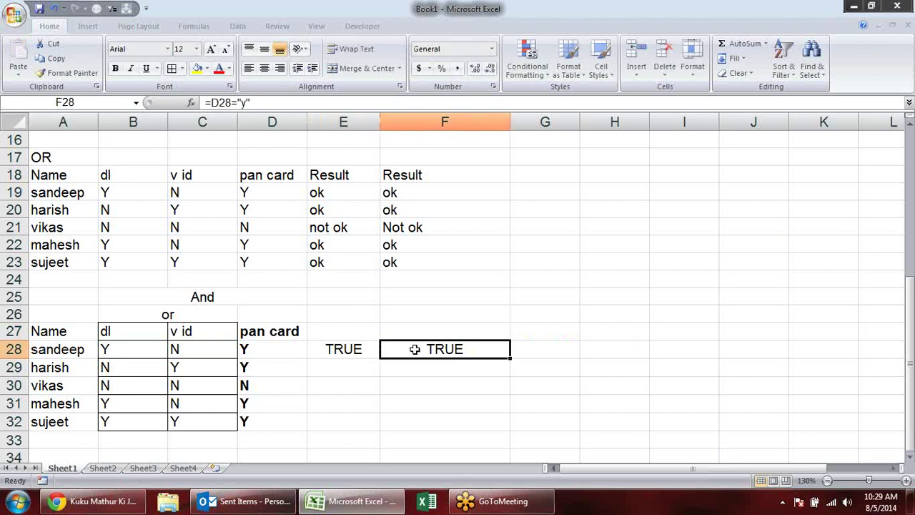
key("Delete")
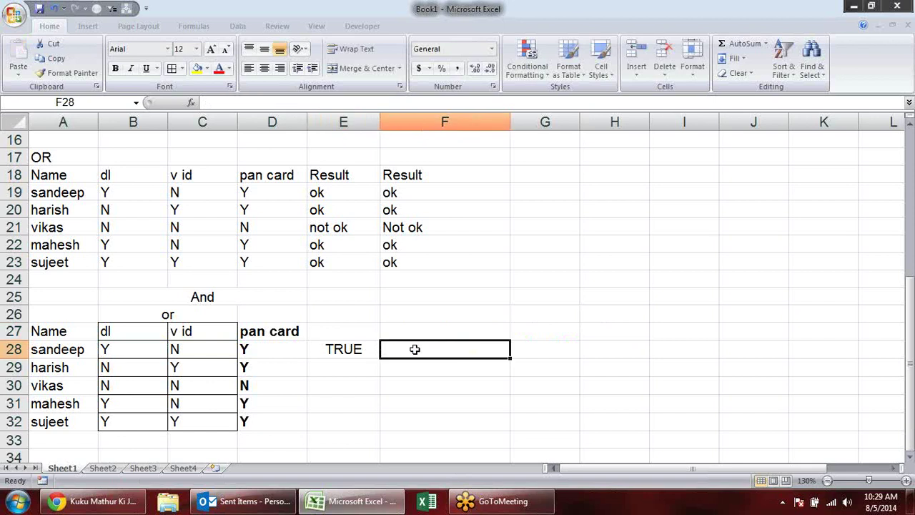
left_click(315, 353)
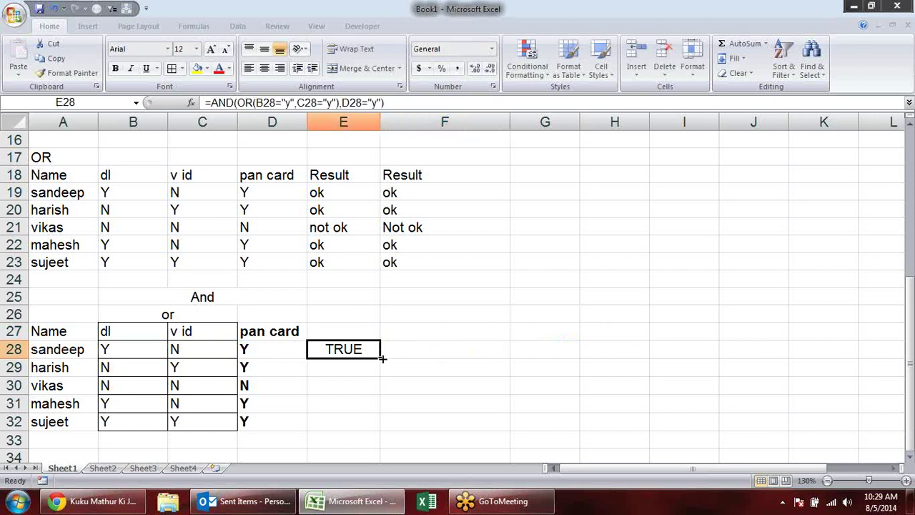
Fill the nested formula down to E32 and enter y in B30 and C30.
left_click_drag(380, 357, 380, 437)
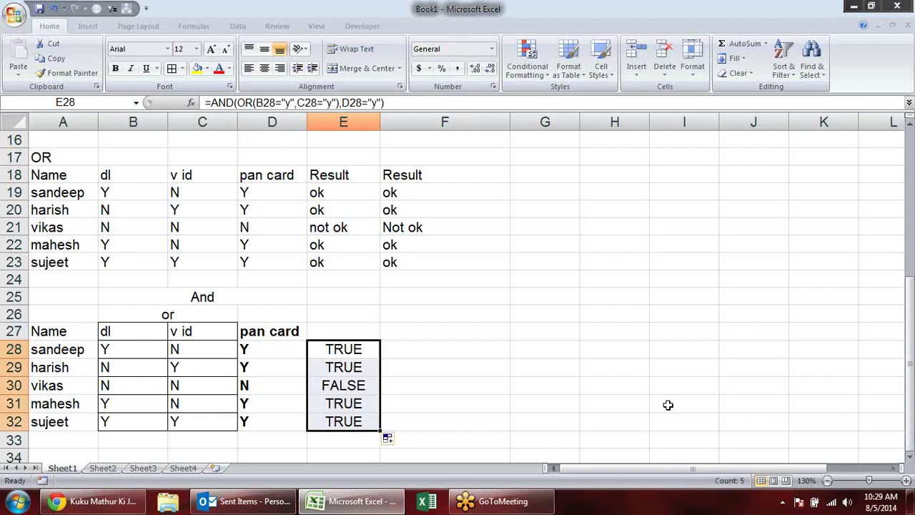
left_click(484, 404)
left_click(163, 386)
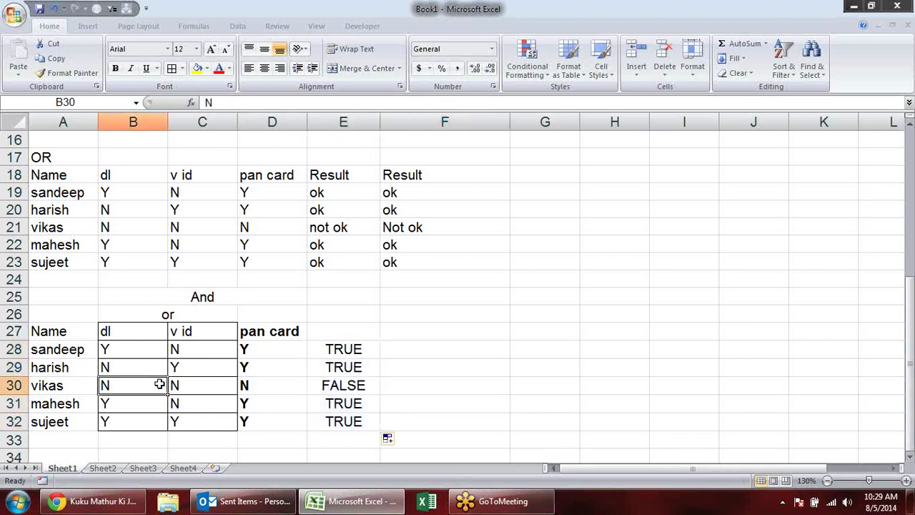
type("y")
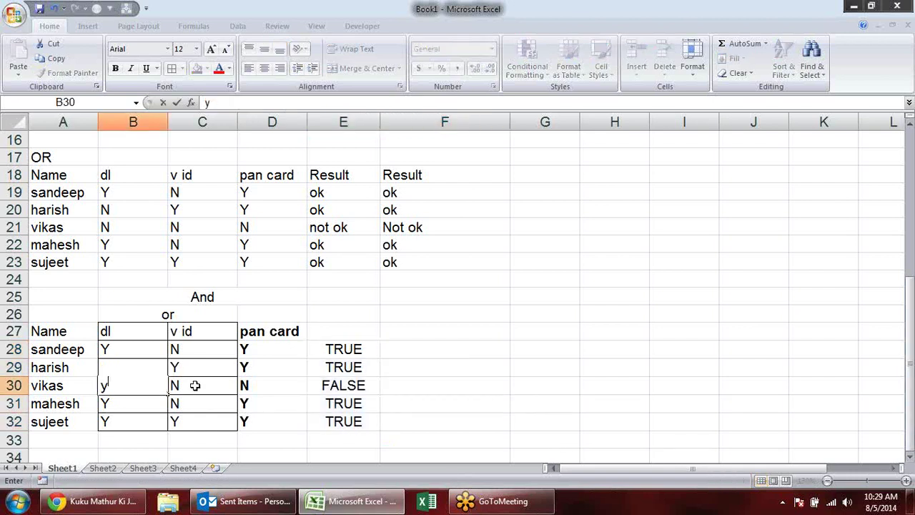
left_click(195, 386)
type("y")
key("Tab")
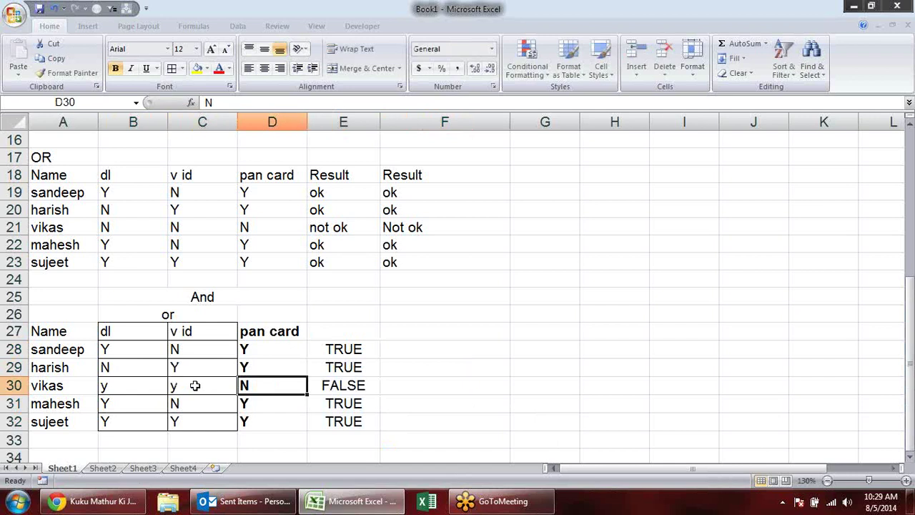
key("Tab")
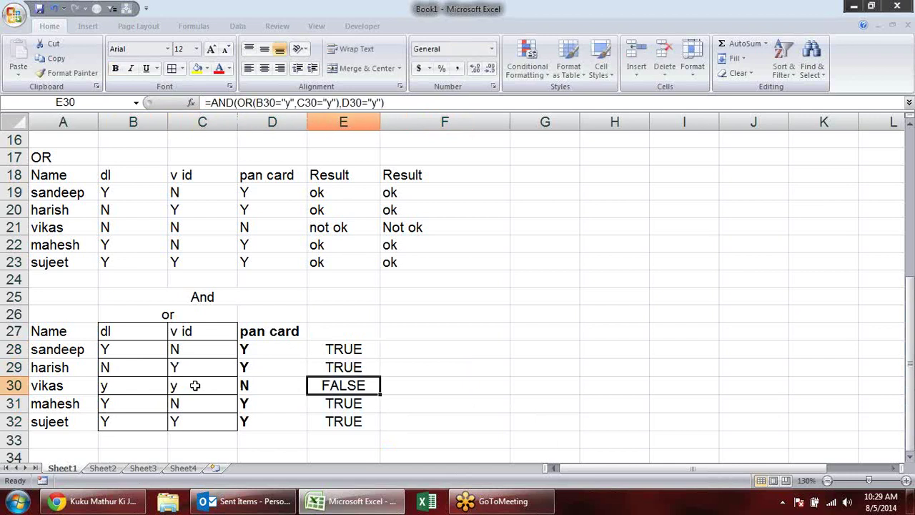
Change row 30's v id in C30 to n.
left_click(195, 385)
type("n")
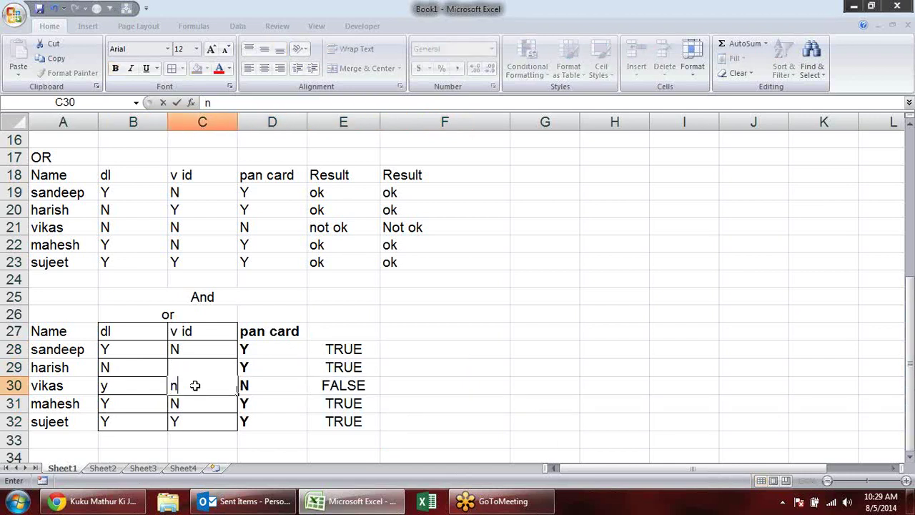
key("Left")
key("Tab")
key("Tab")
key("Tab")
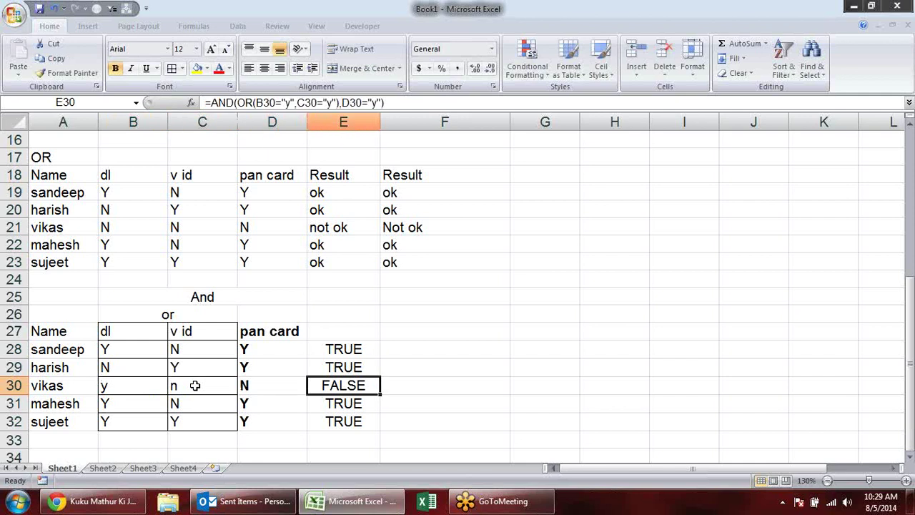
Check row 29's dl and v id values and review E28's AND/OR formula.
key("Up")
key("Left")
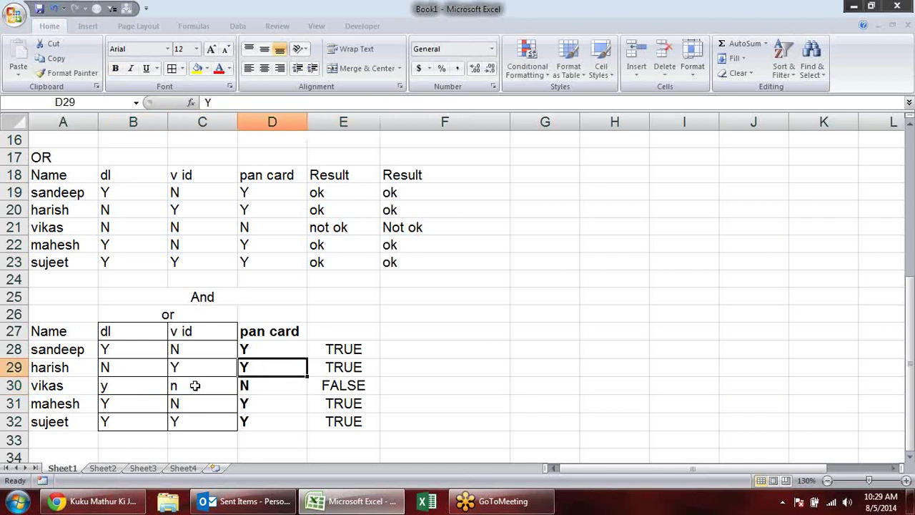
key("Left")
key("Left")
key("Right")
key("Right")
key("Right")
key("Left")
key("Left")
key("Left")
key("Right")
key("Left")
key("shift+Right")
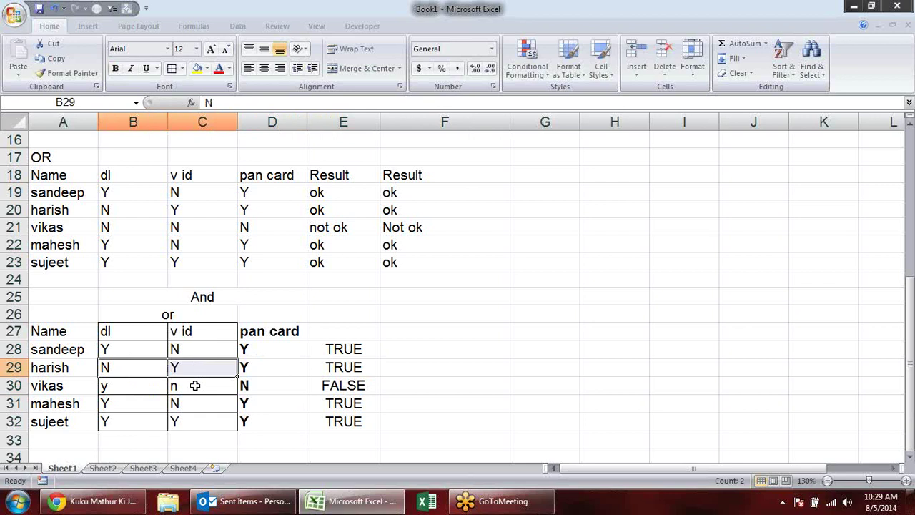
key("Right")
key("Right")
key("Right")
key("Up")
key("F2")
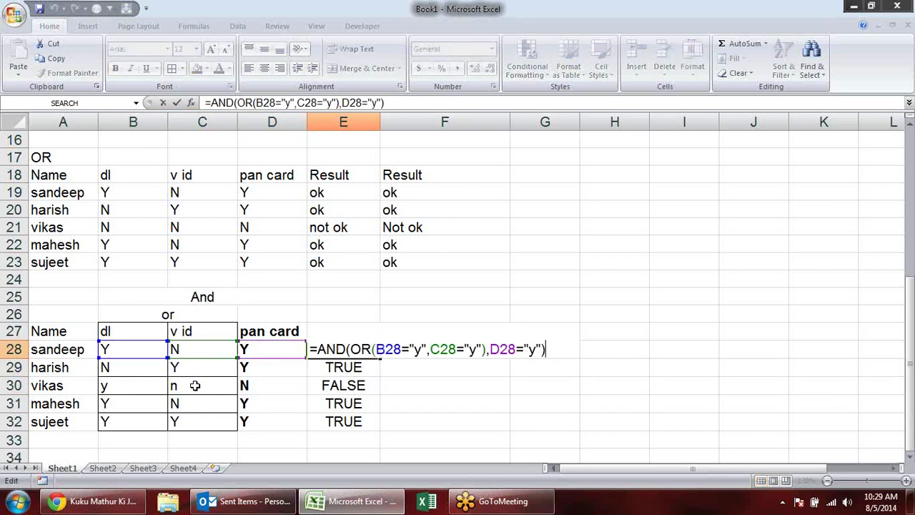
key("Escape")
left_click(404, 347)
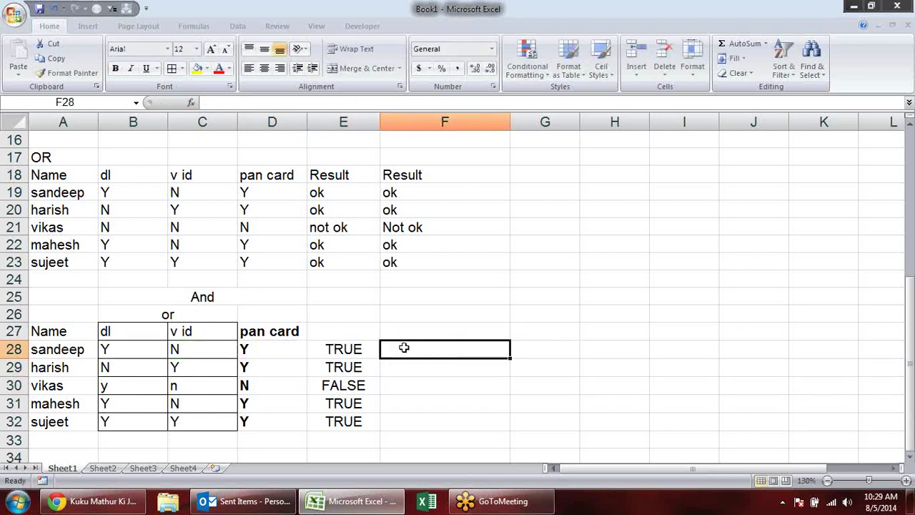
Enter =IF(E28,"ok","not ok") in F28 and fill it down to F32.
type("=if")
key("Tab")
left_click(331, 349)
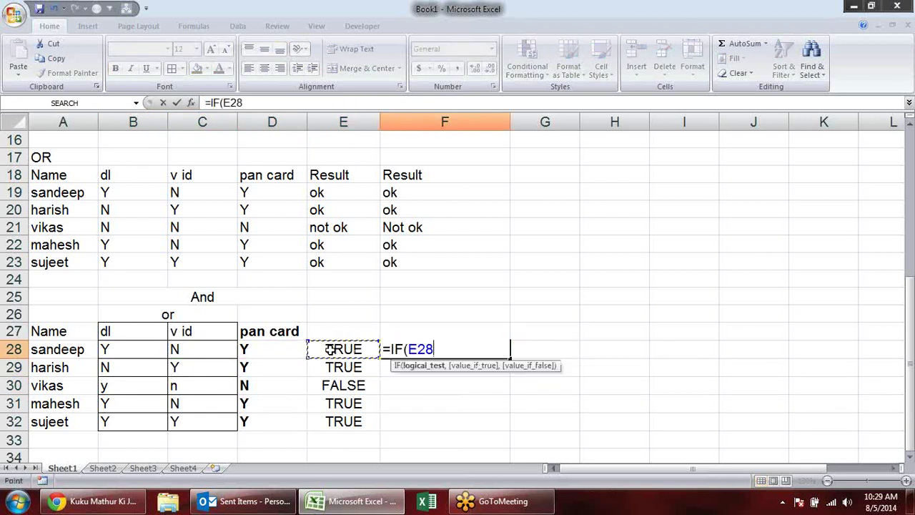
type(",\"ok")
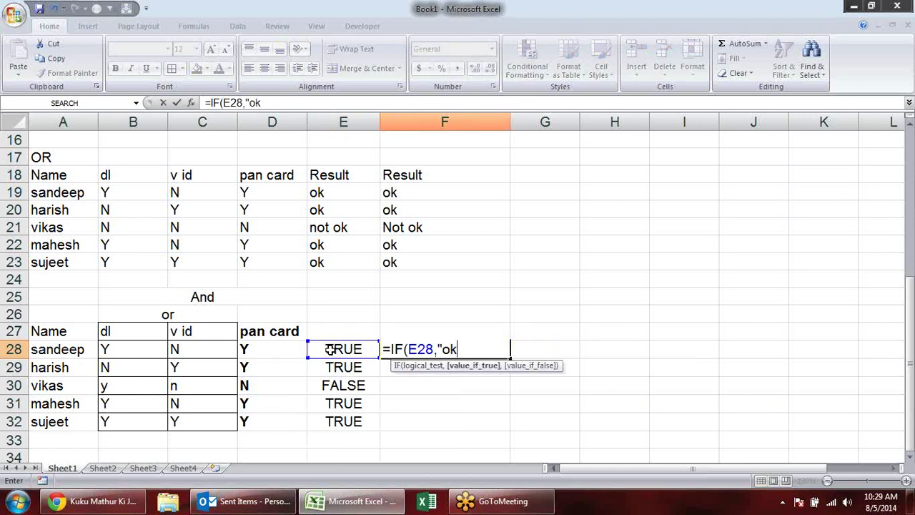
type("\",\"")
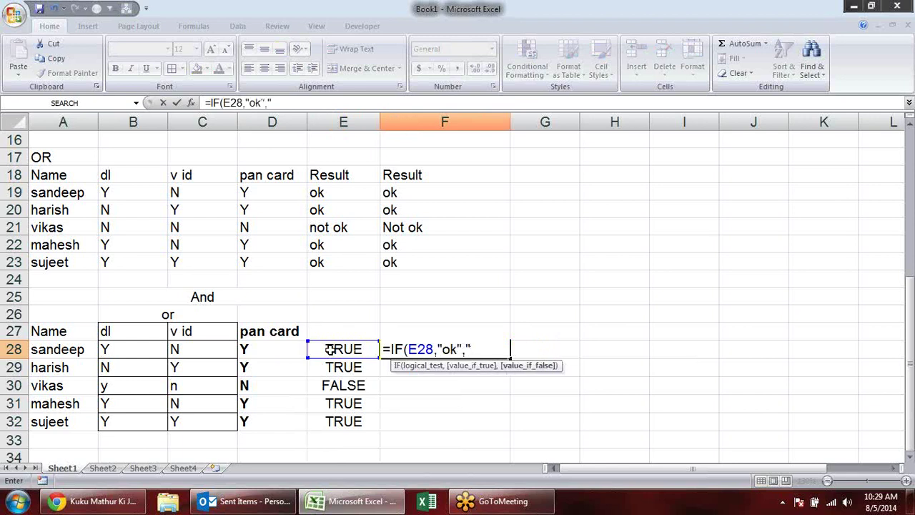
type("not")
type(" ok\")")
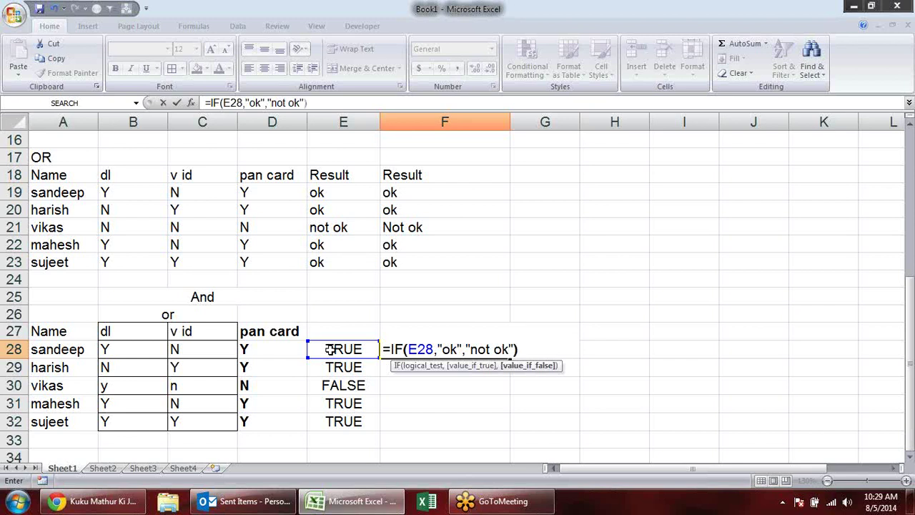
key("Return")
left_click(481, 356)
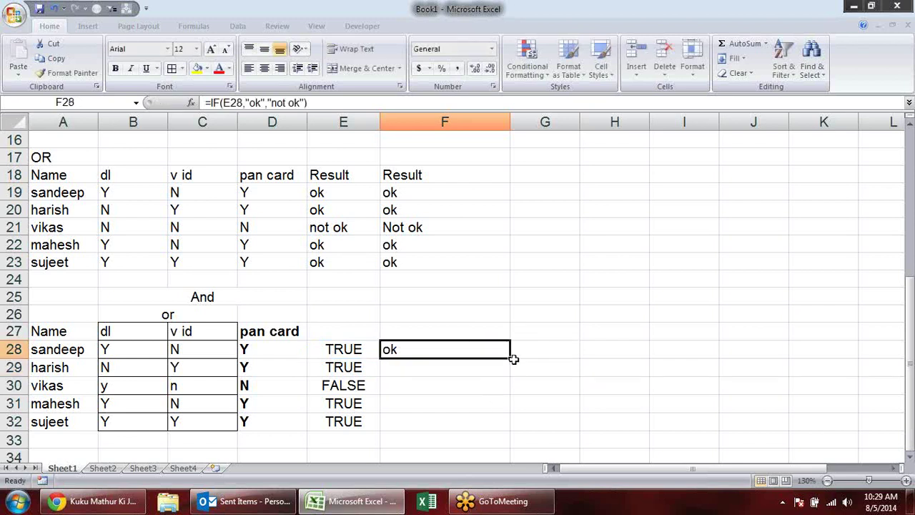
left_click_drag(513, 359, 511, 432)
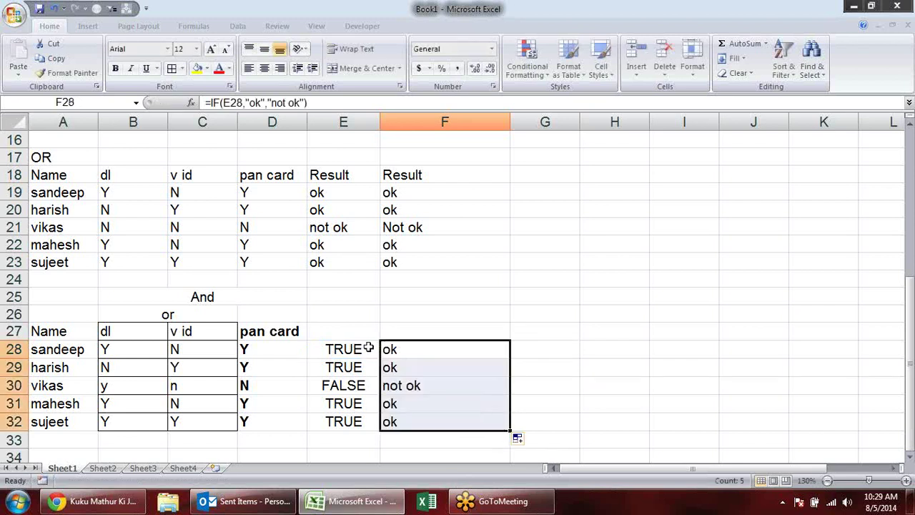
Open E28's formula and select its AND/OR expression text for copying.
left_click(401, 349)
left_click(364, 347)
double_click(362, 348)
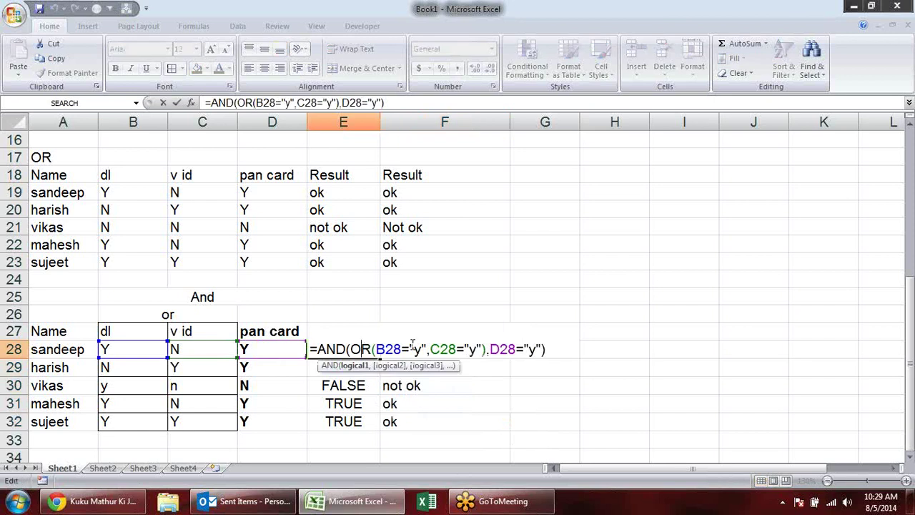
left_click_drag(548, 349, 319, 349)
key("ctrl+c")
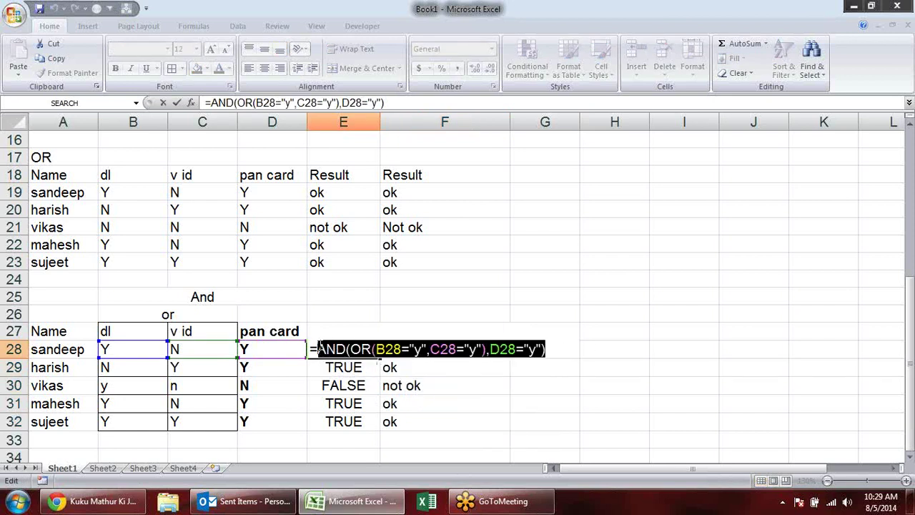
Replace the E28 reference in F28's IF formula with the copied AND/OR expression.
key("Escape")
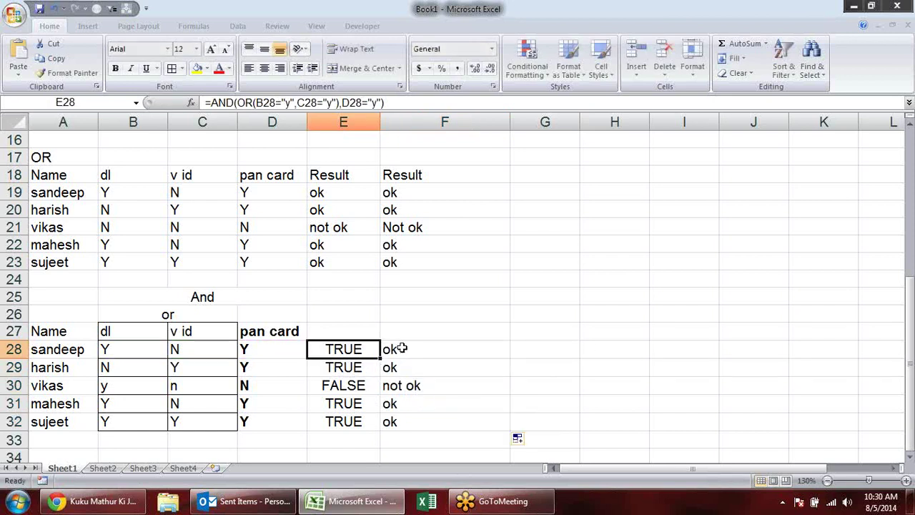
left_click(422, 351)
double_click(422, 349)
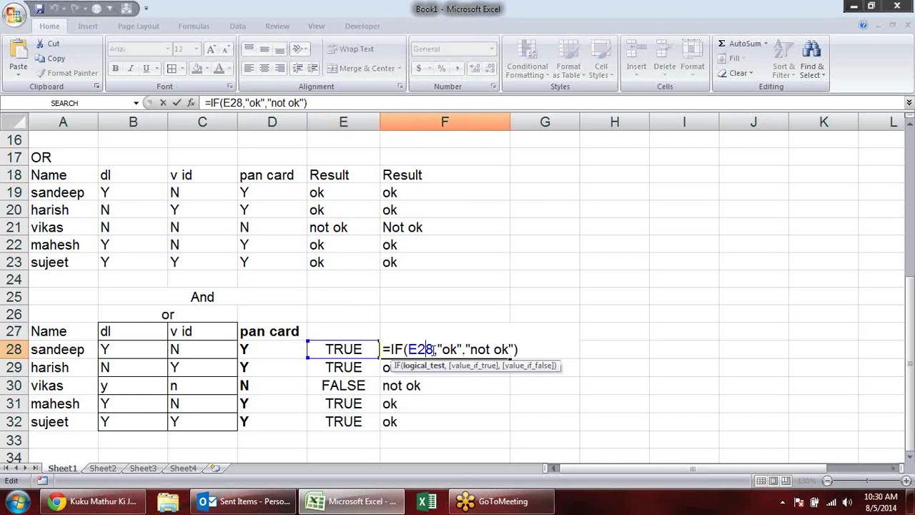
left_click_drag(434, 349, 409, 349)
key("ctrl+v")
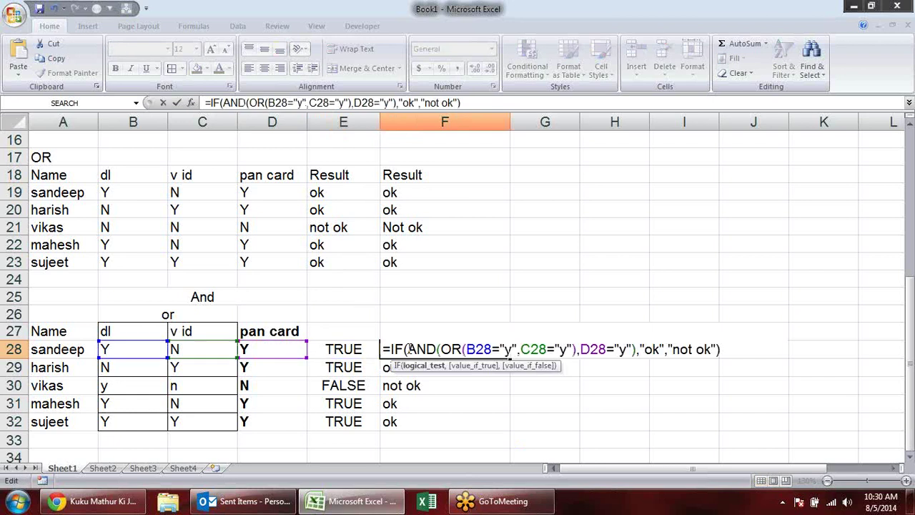
key("Return")
Fill the combined formula down to F32 and place F28:F32 into E28:E32.
left_click(412, 349)
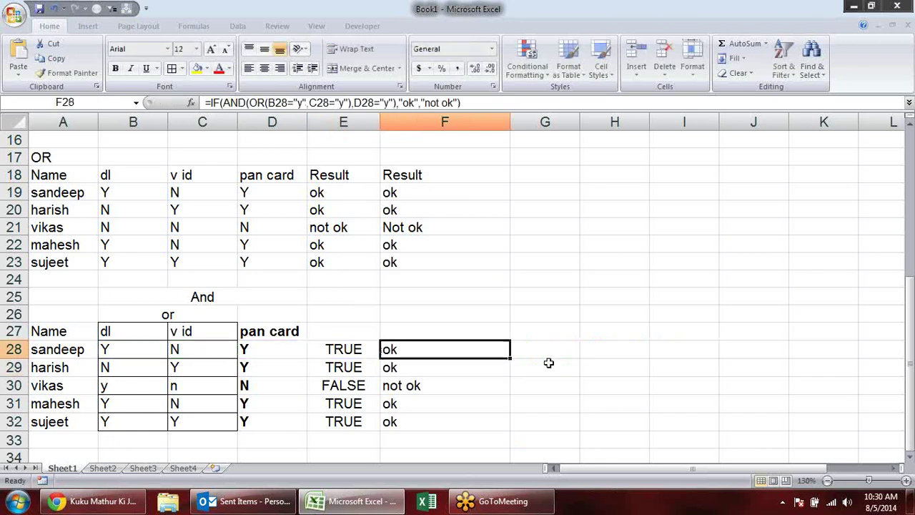
left_click_drag(511, 359, 510, 429)
key("ctrl+c")
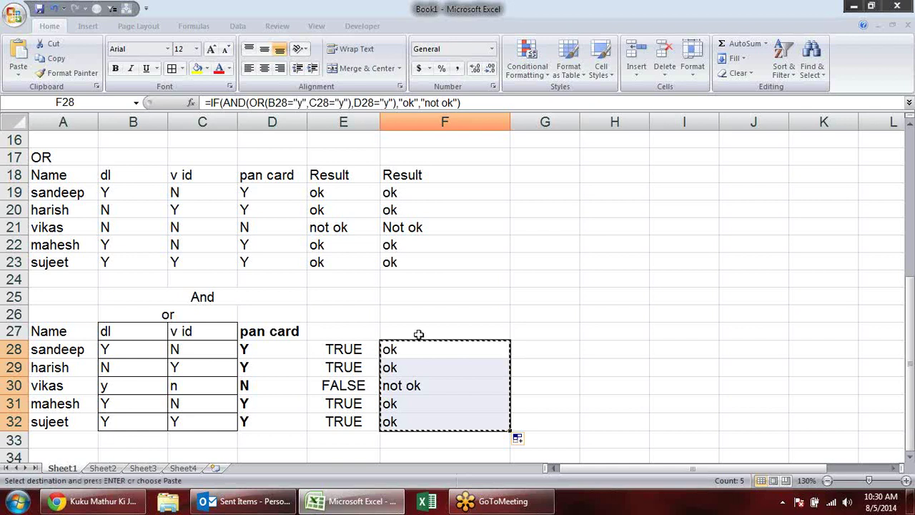
left_click(363, 348)
key("Return")
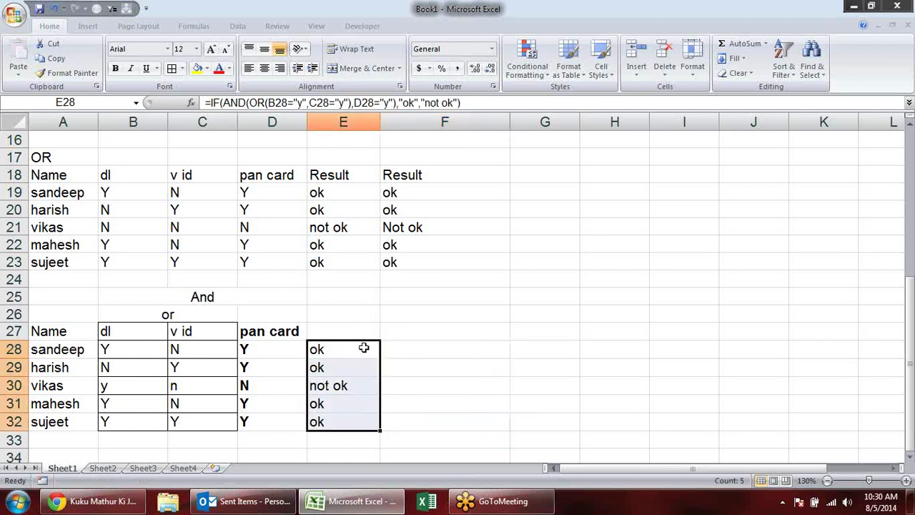
left_click(363, 347)
double_click(364, 349)
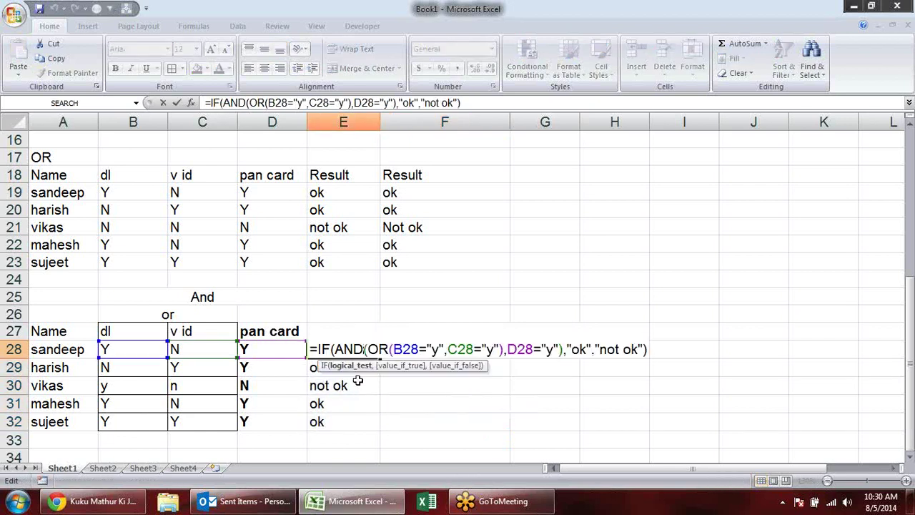
key("Right")
key("Right")
key("Right")
left_click(354, 366)
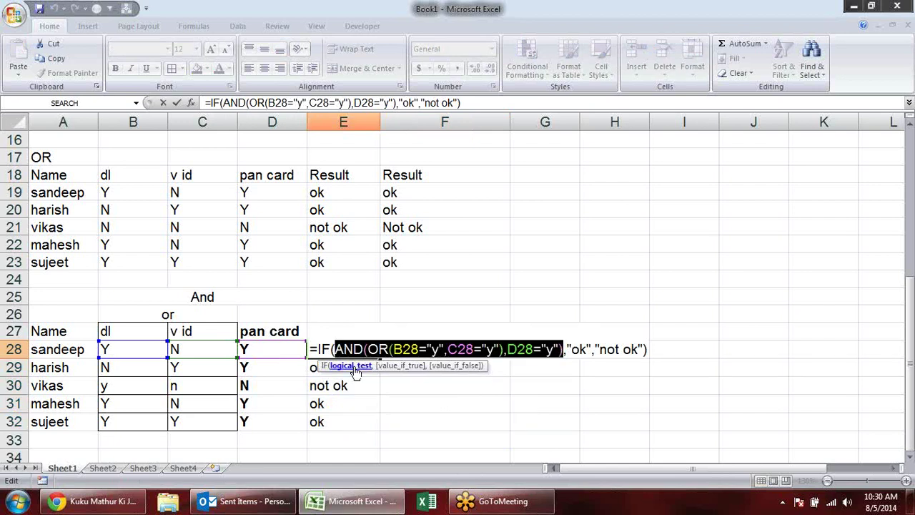
left_click(390, 369)
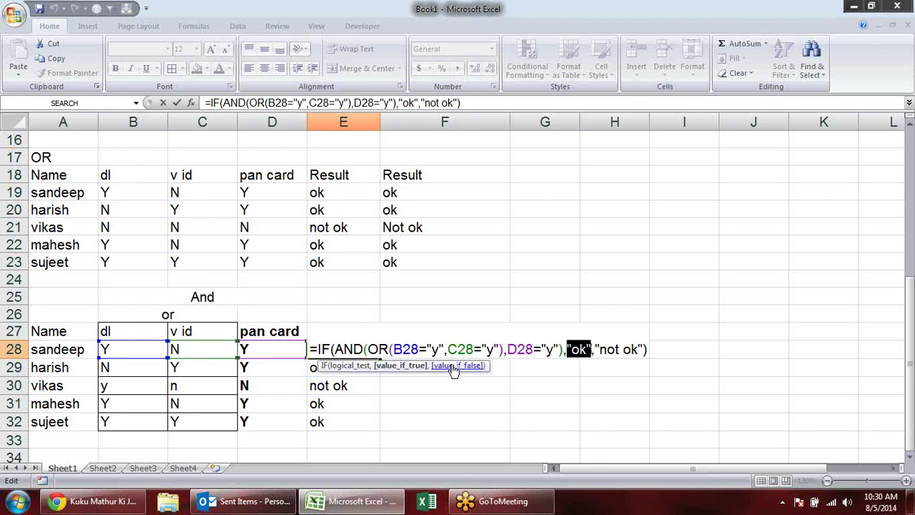
left_click(453, 367)
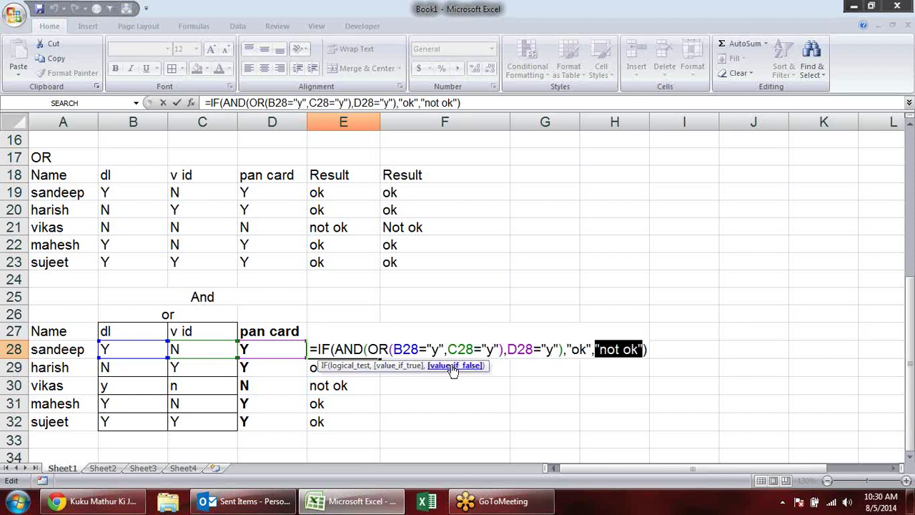
key("Escape")
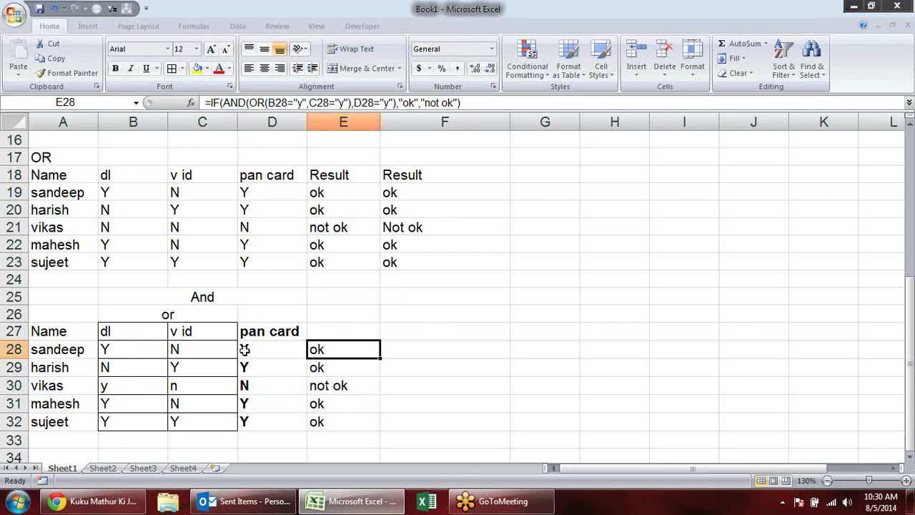
Review E28's formula, then start F28 with =IF(B28="y", as the outer test.
left_click(408, 350)
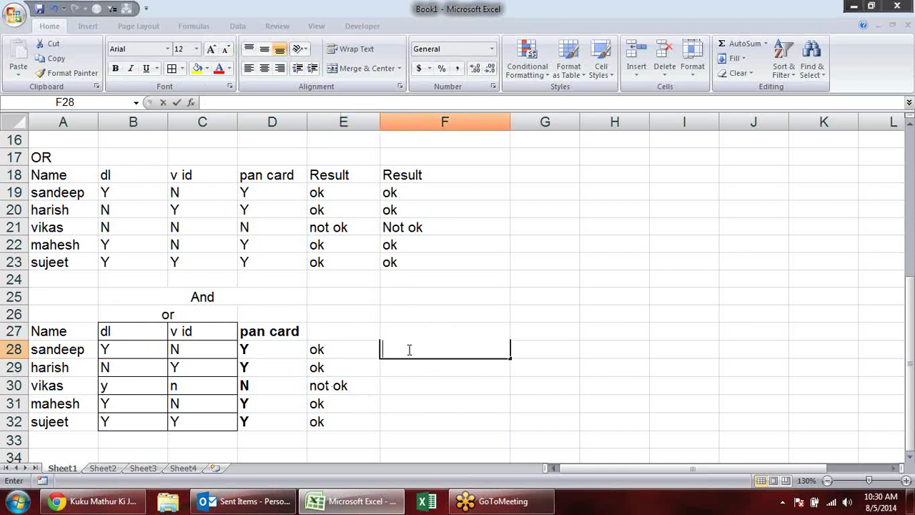
double_click(317, 350)
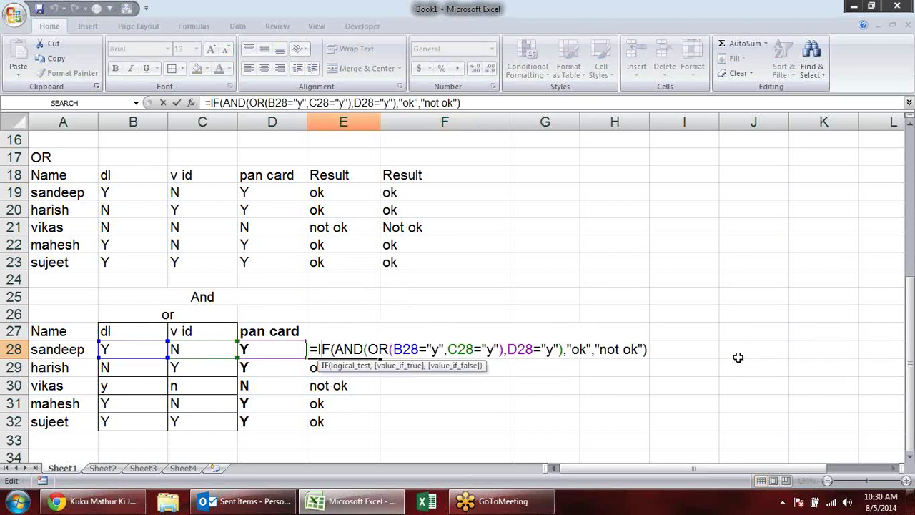
key("Escape")
left_click(389, 352)
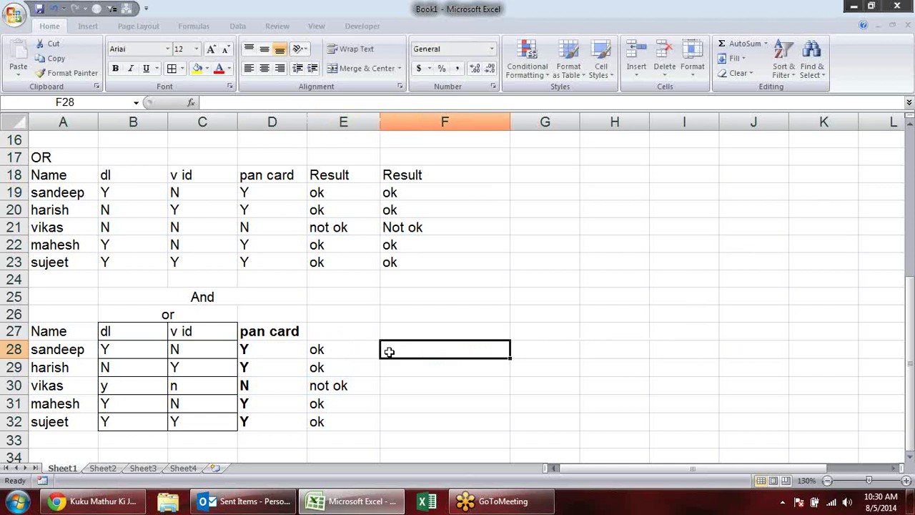
type("=i")
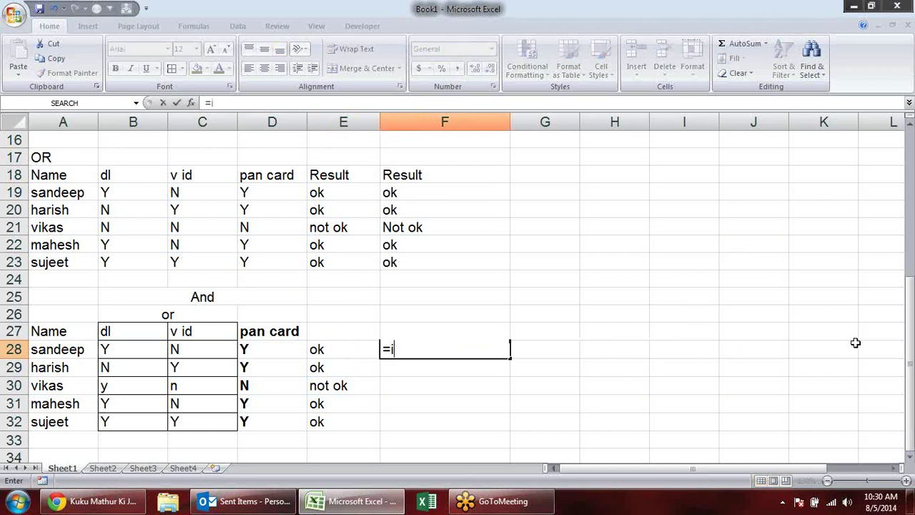
key("Tab")
left_click(106, 349)
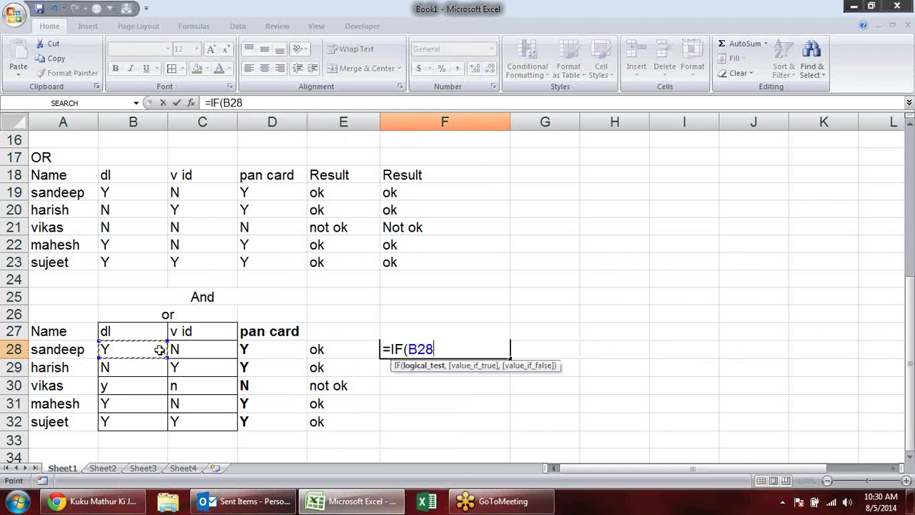
type("=")
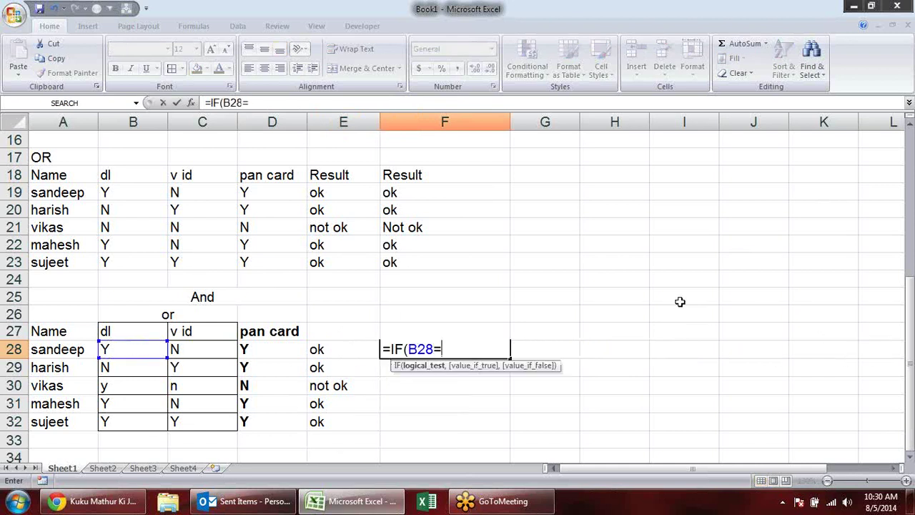
type("\"y\",")
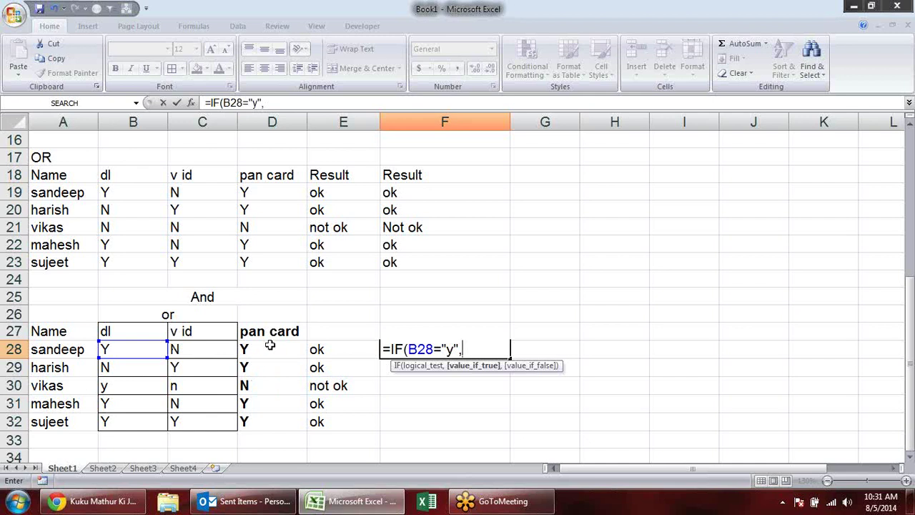
Nest IF(D28="y","Ok","Not ok") as the outer IF's true result.
type("IF(")
left_click(269, 346)
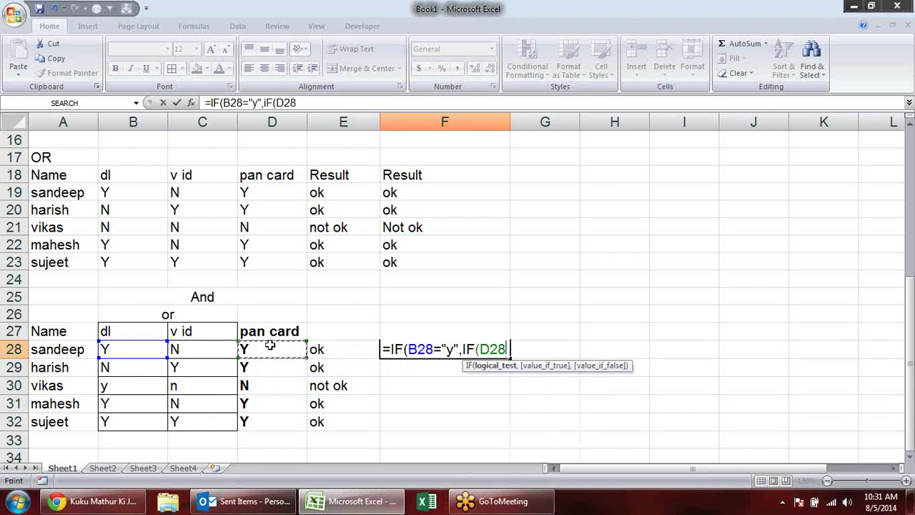
type("=")
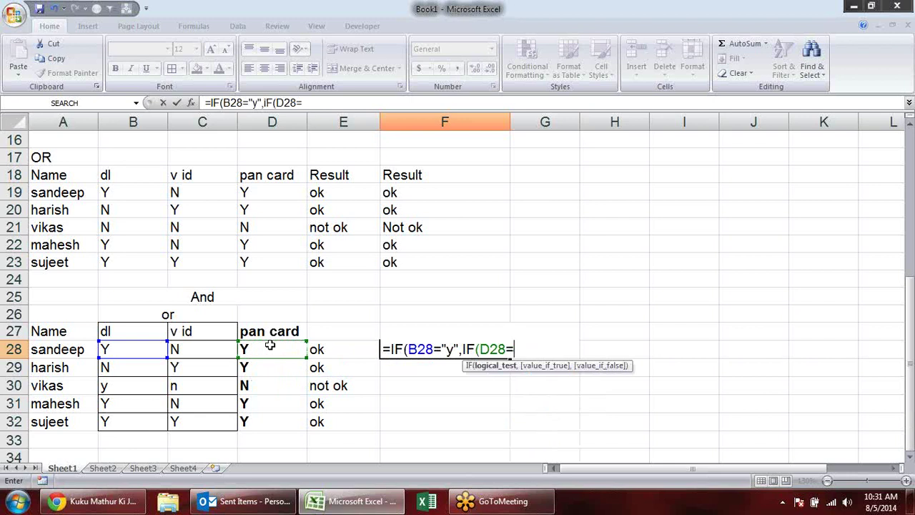
type("\"y\"")
type(",")
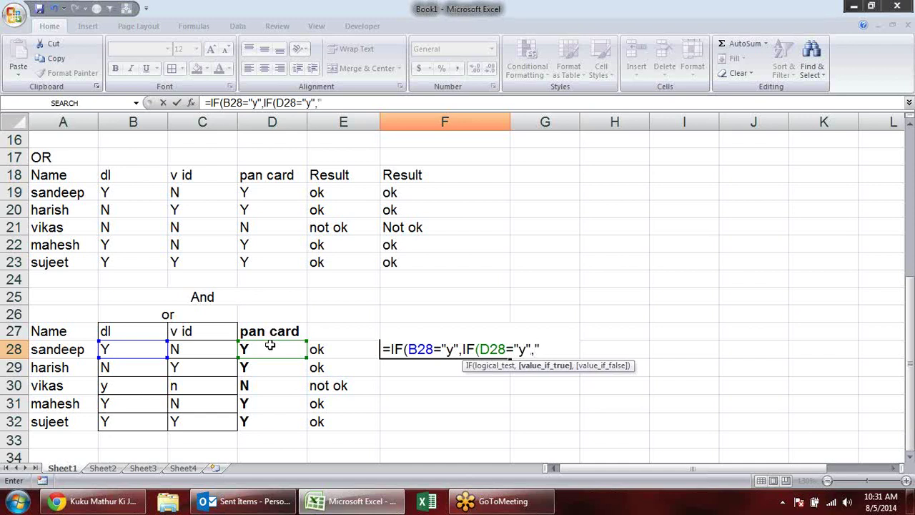
type("Ok")
type("\"")
type(",\"")
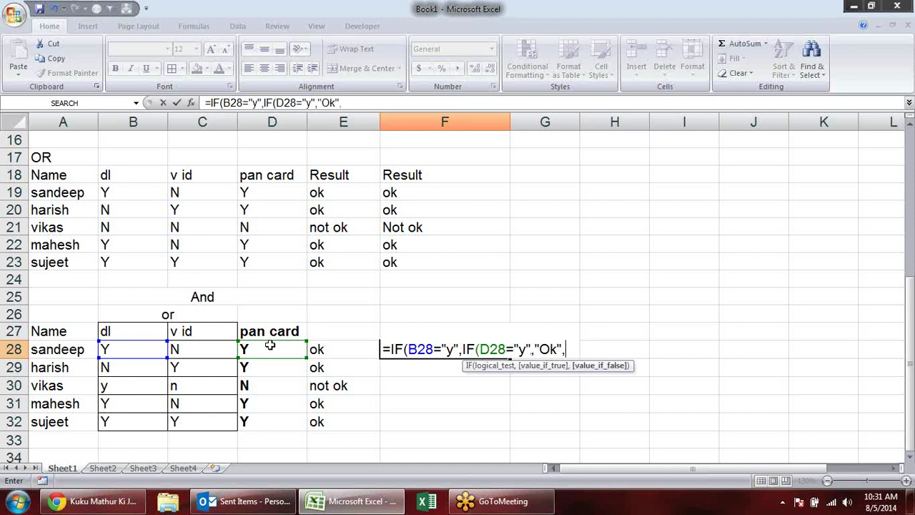
type("N")
type("ot\" ")
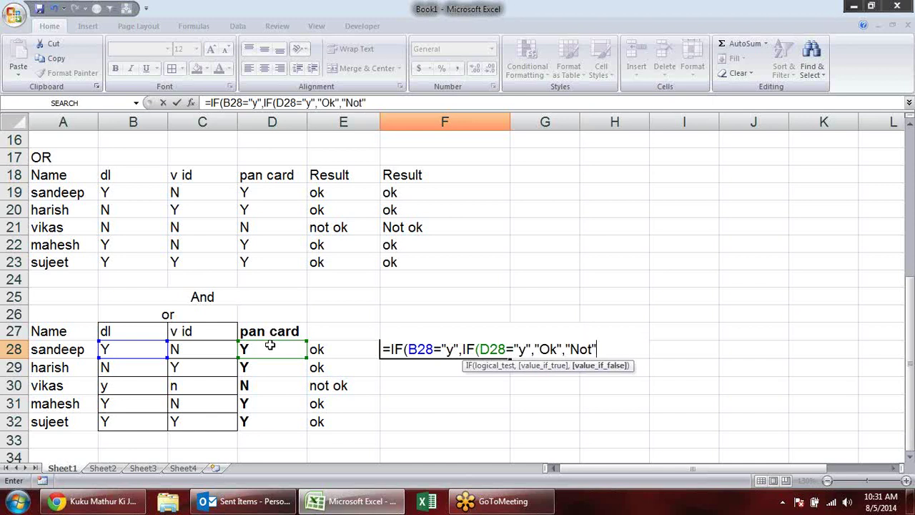
type("ok")
key("BackSpace")
key("BackSpace")
key("BackSpace")
key("BackSpace")
type("ok\"")
type(")")
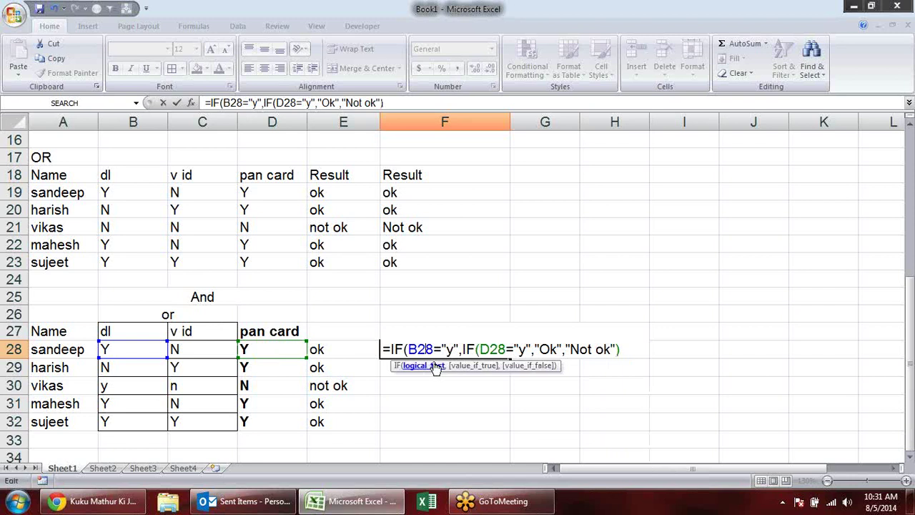
Explain the formula's condition and nested IF, then begin the false branch with ,IF(.
left_click(429, 366)
left_click(470, 368)
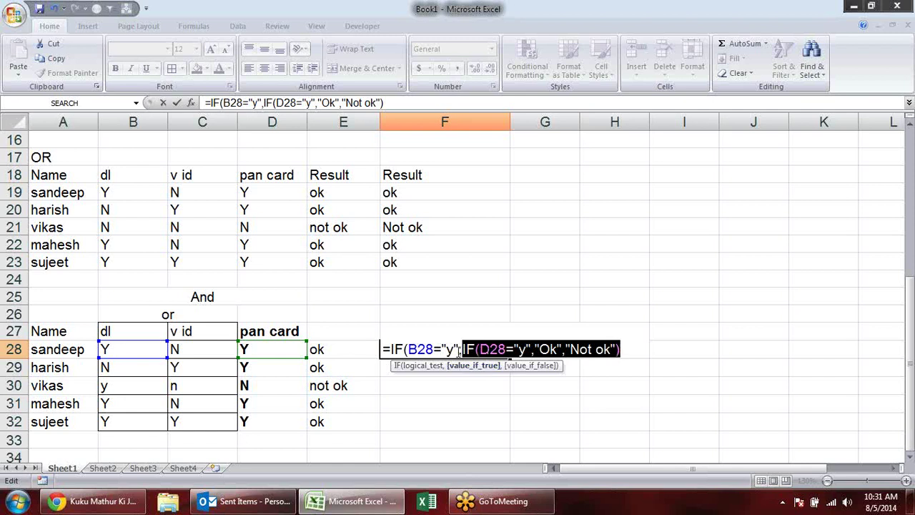
left_click(635, 351)
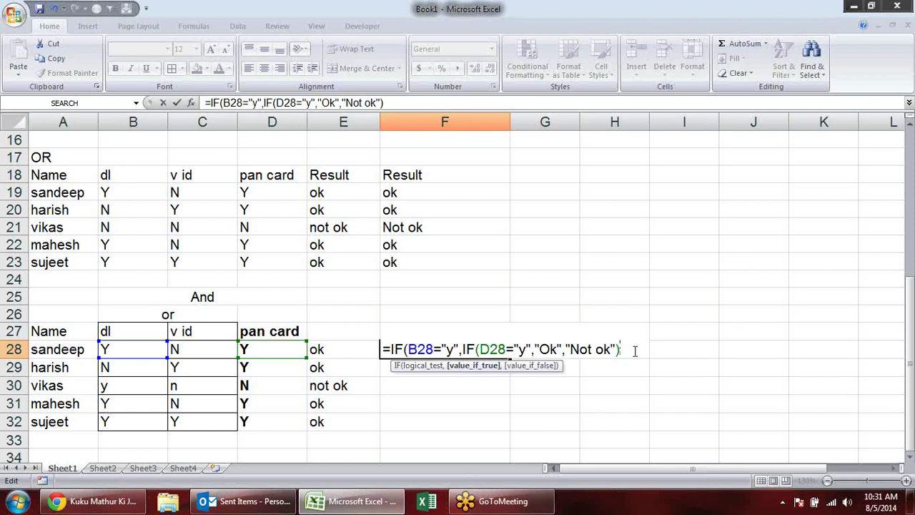
type(",")
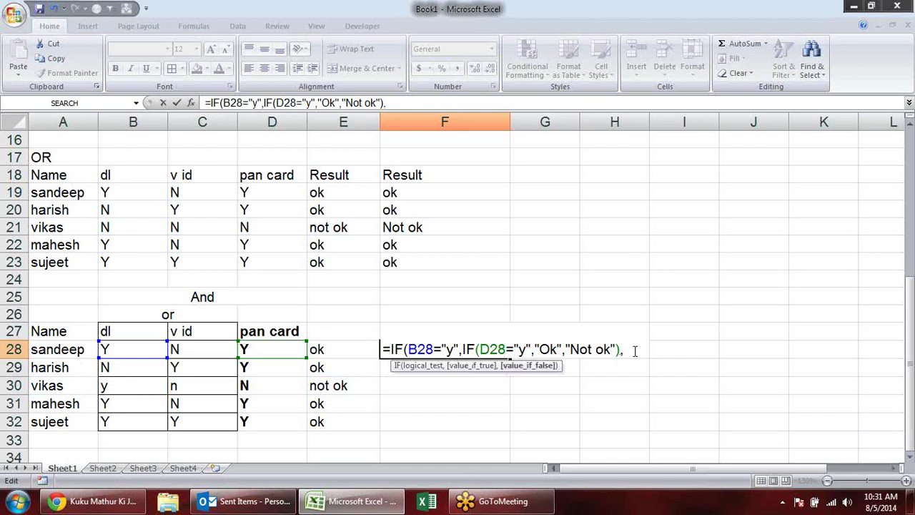
type("IF(")
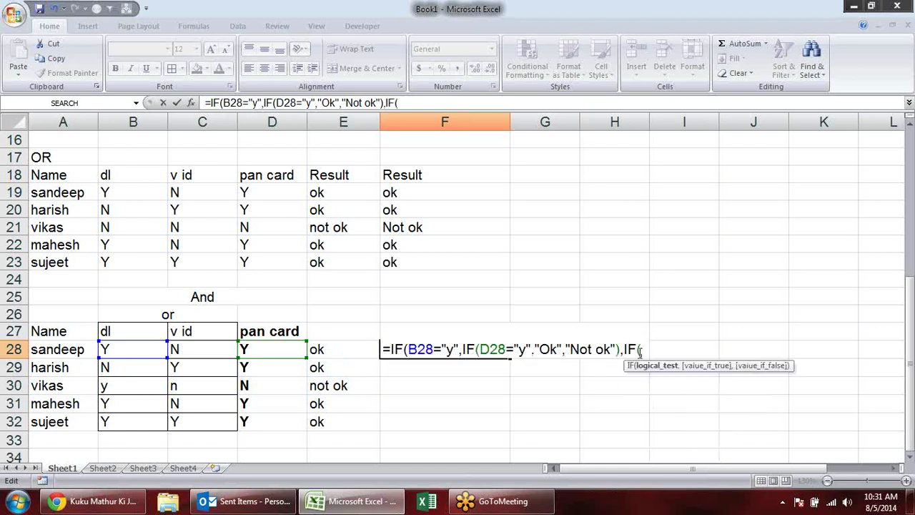
Finish F28's false branch as IF(C28="y",IF(D28="y","Ok","Not ok"),"not ok") and enter it.
left_click(192, 348)
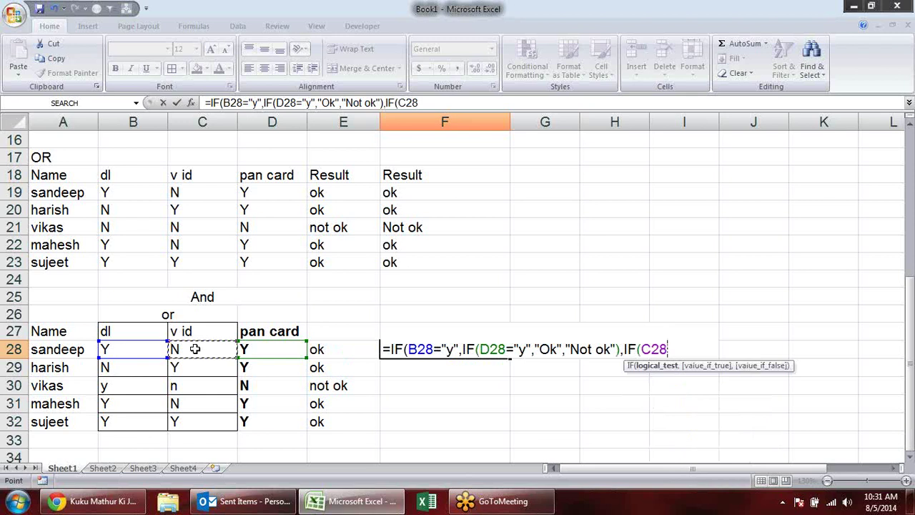
type("=\"y\"")
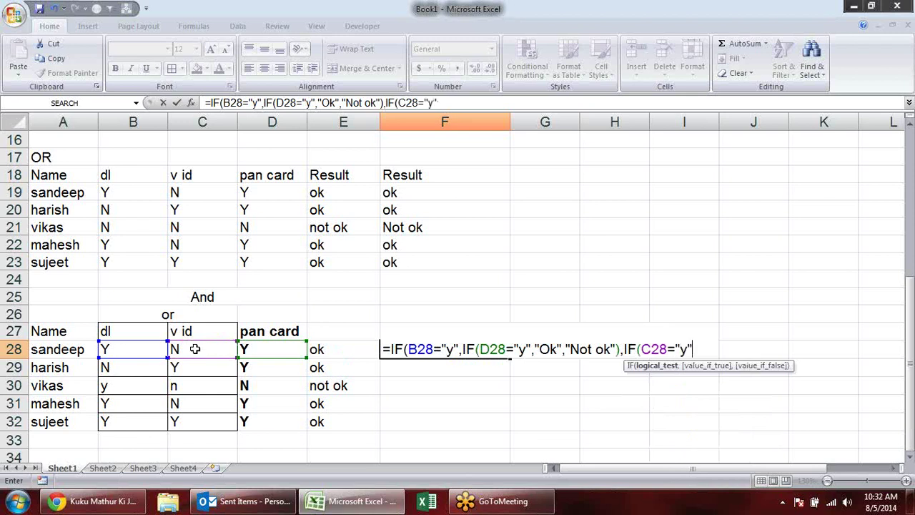
type(",")
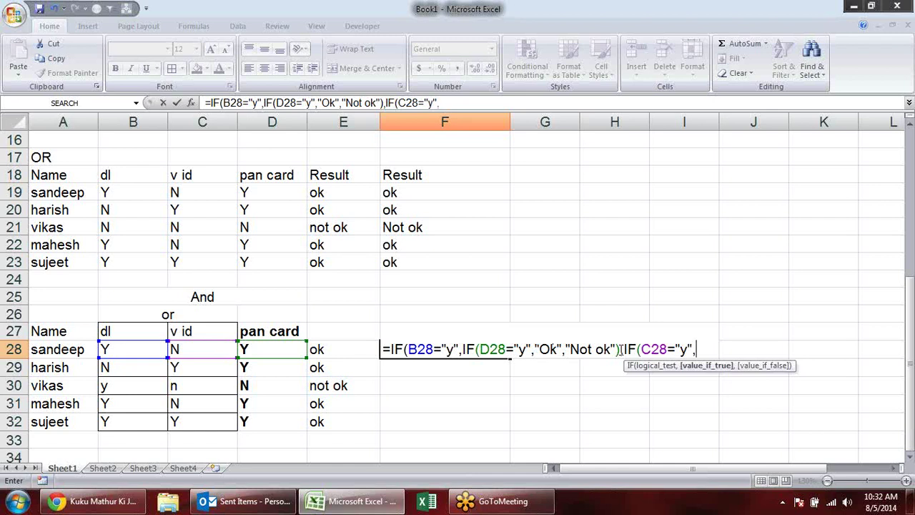
left_click_drag(619, 348, 465, 349)
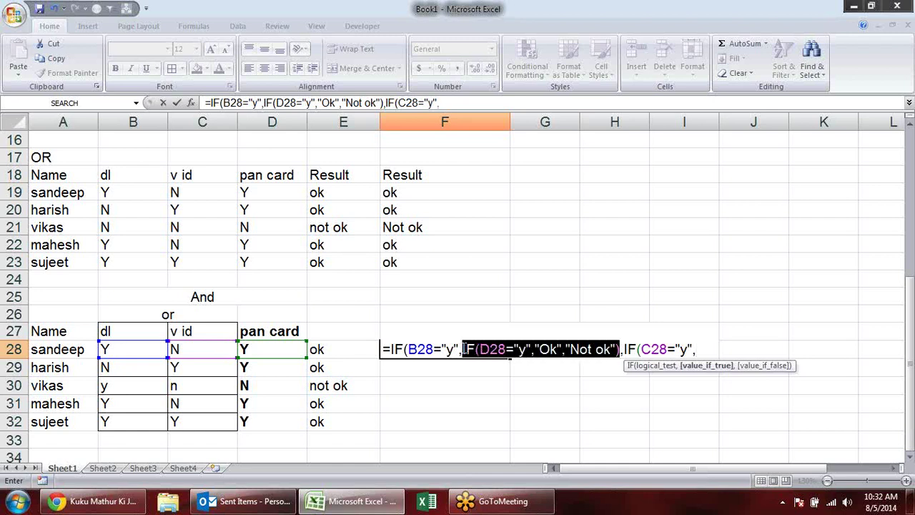
left_click(701, 350)
key("ctrl+v")
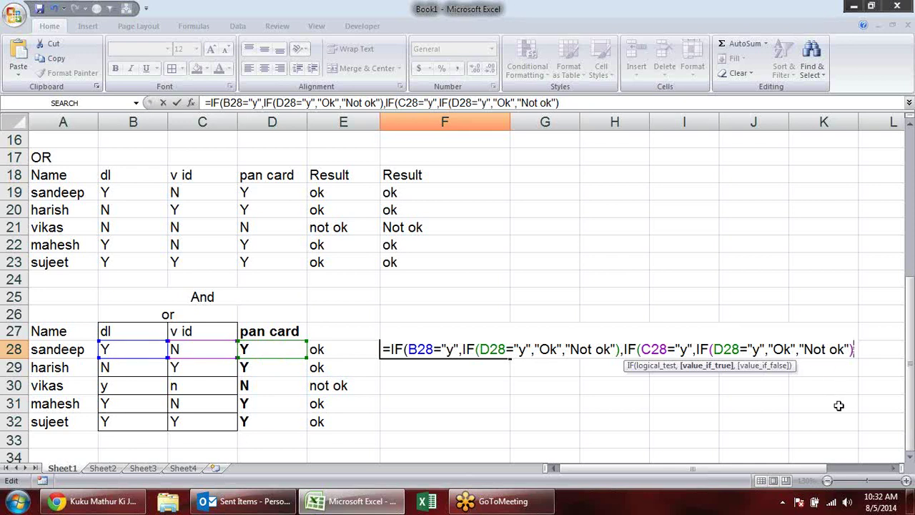
type(",")
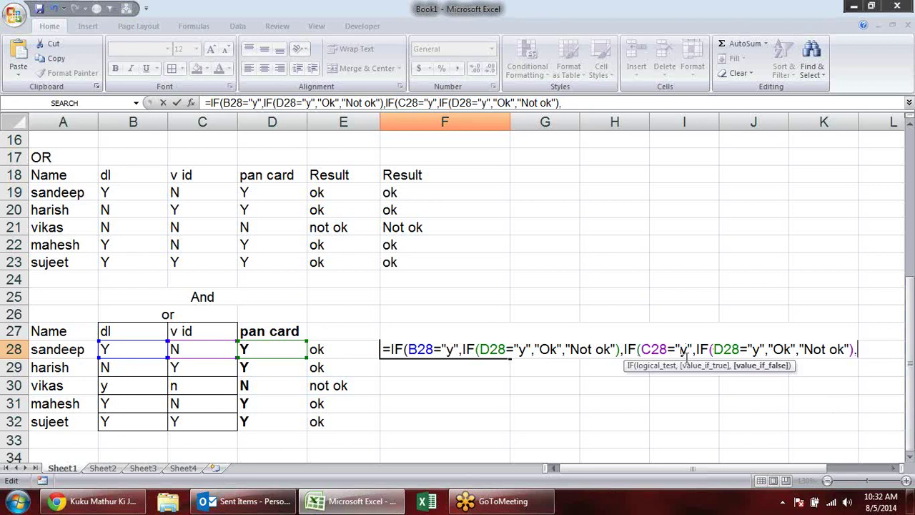
type("\"no")
type("t ok")
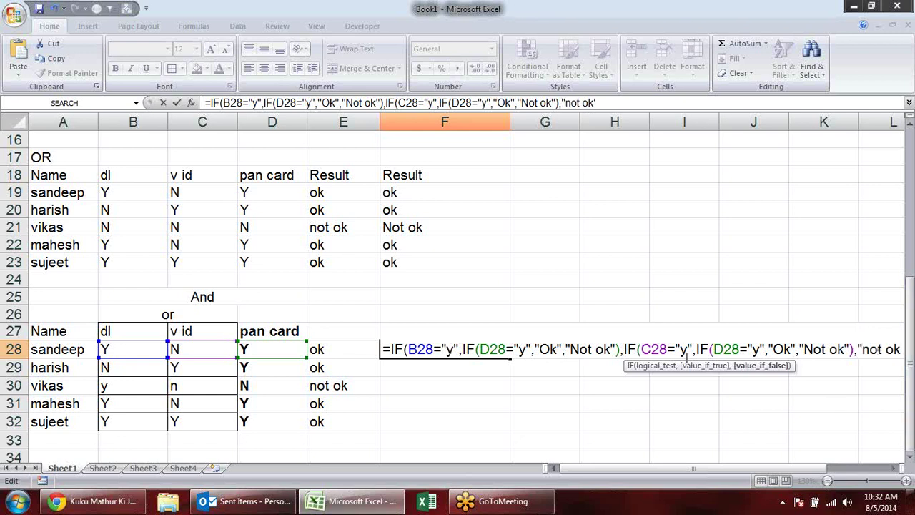
type("\")")
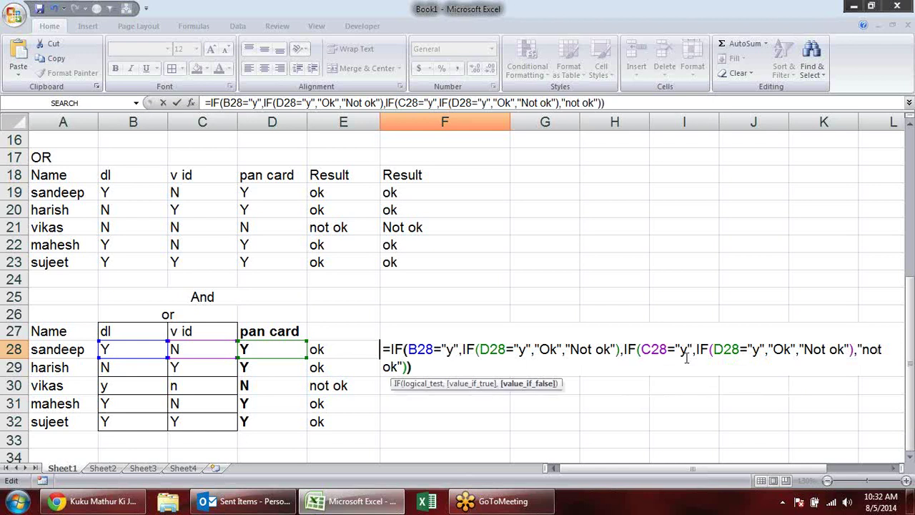
key("Return")
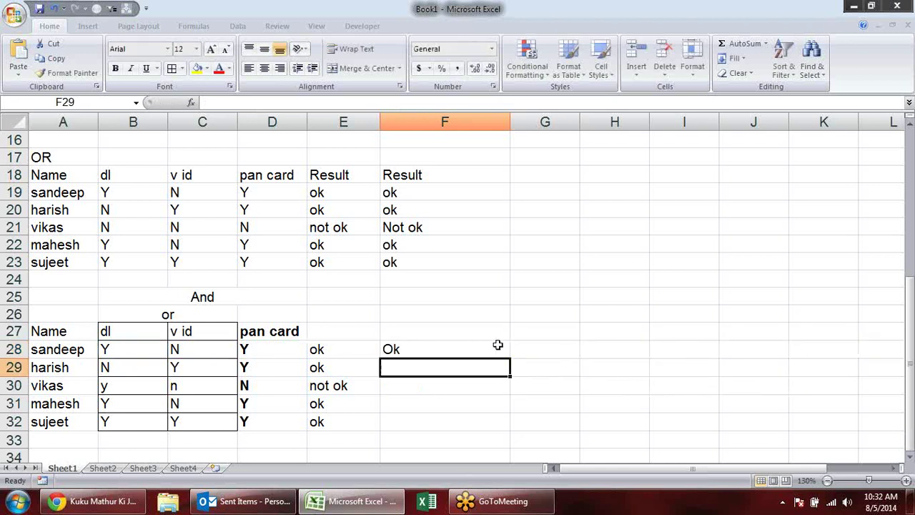
Copy F28's nested IF down through F32 and open F28 to review it.
left_click(499, 347)
left_click_drag(511, 357, 498, 429)
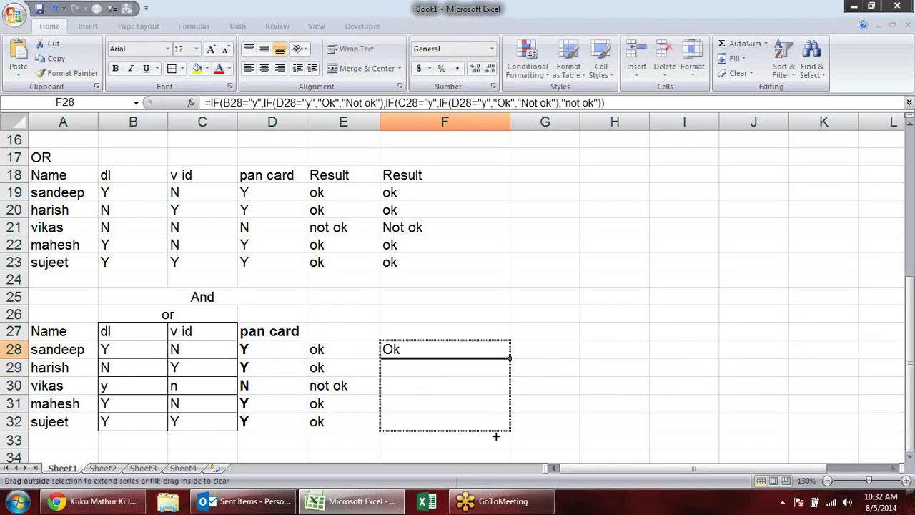
double_click(453, 347)
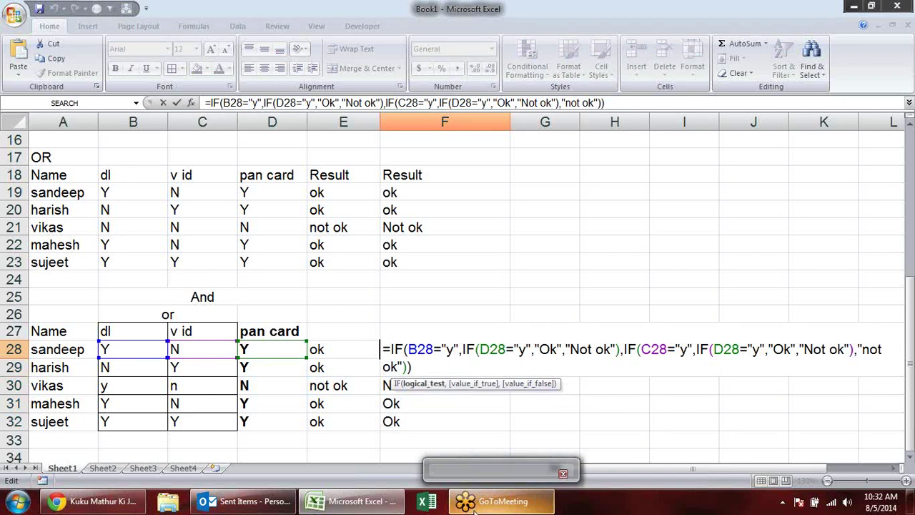
Compare E28's AND/OR formula with F28's nested IF, pointing out the And and or headings.
key("Escape")
double_click(336, 349)
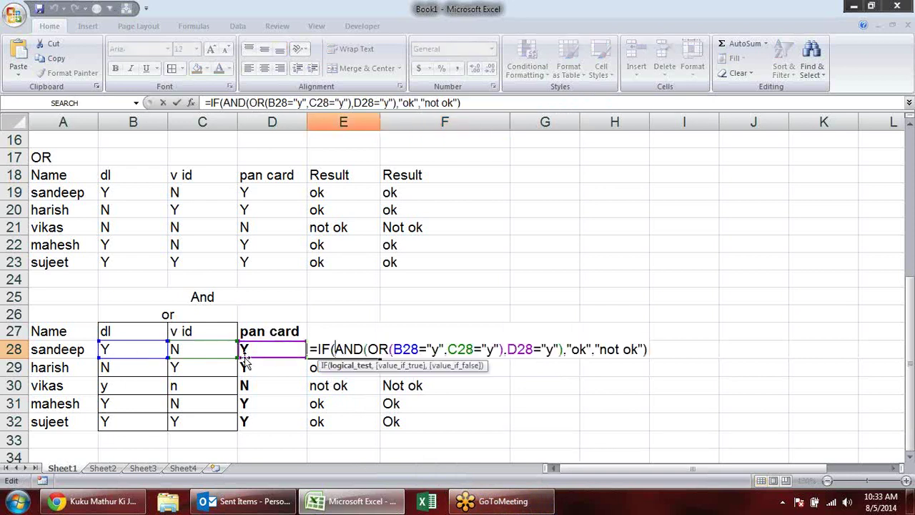
key("Escape")
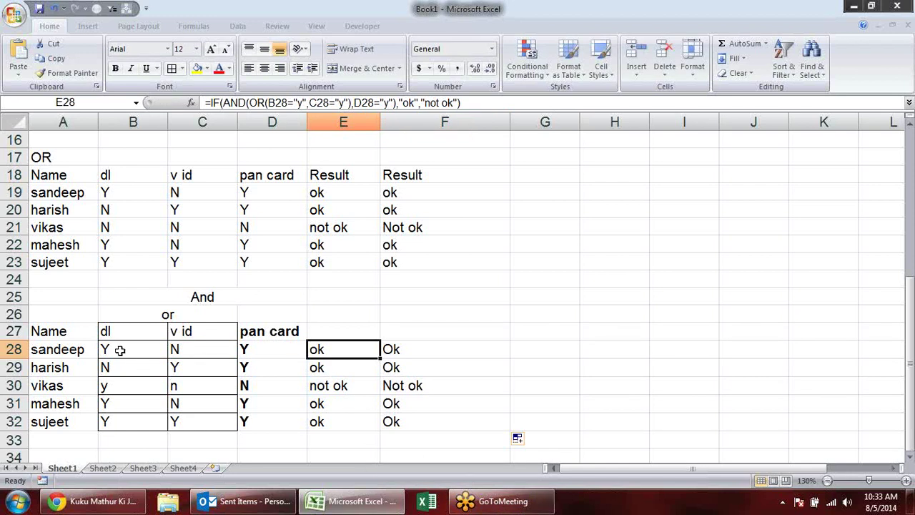
mouse_move(122, 350)
left_mouse_down()
mouse_move(283, 384)
mouse_move(276, 421)
left_mouse_up()
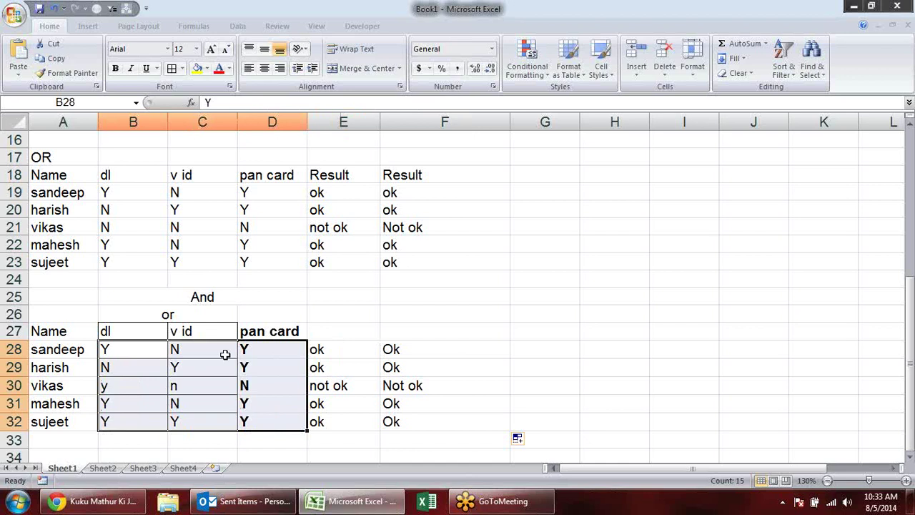
left_click(214, 294)
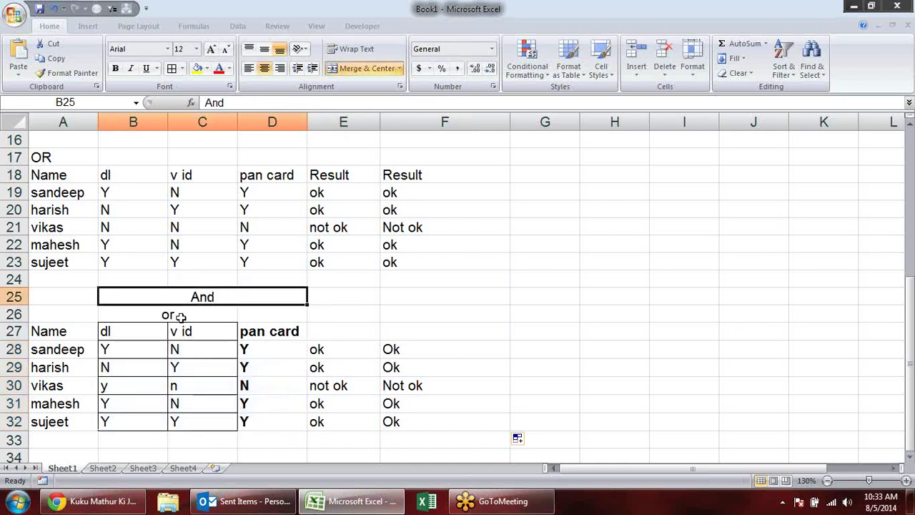
left_click(222, 314)
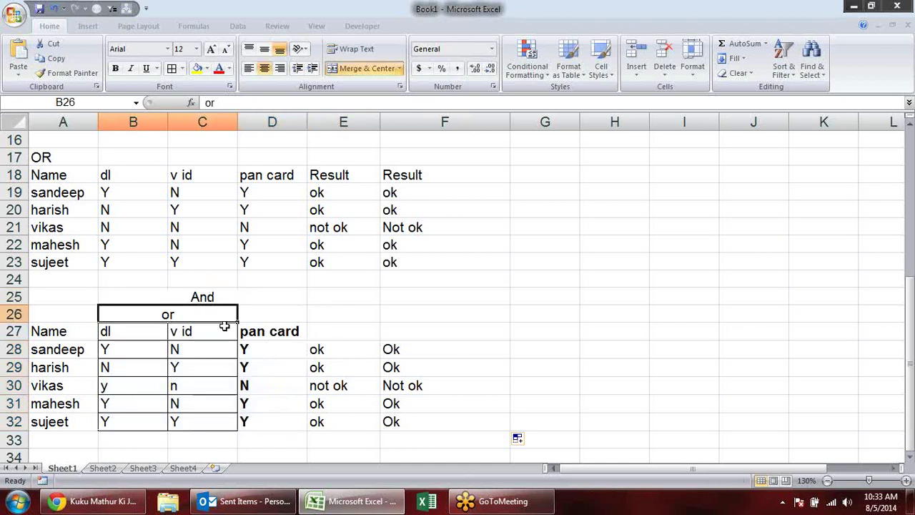
left_click(334, 351)
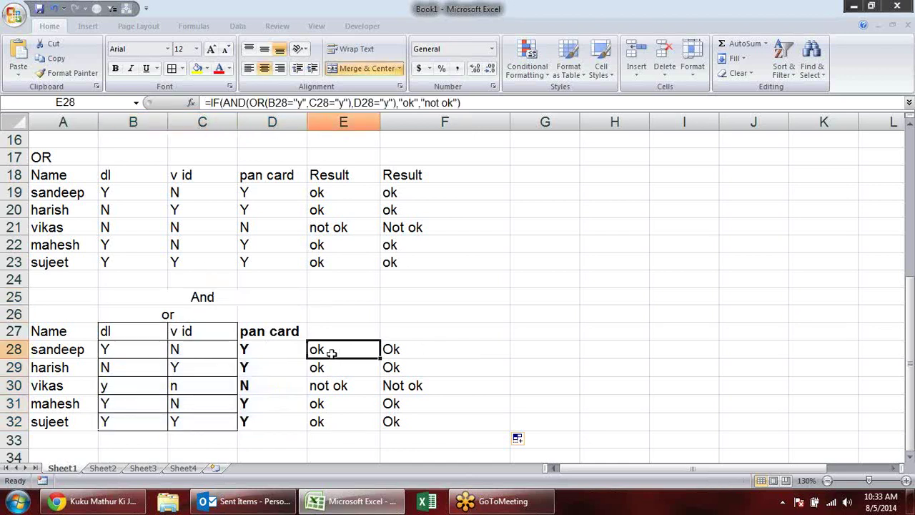
left_click(446, 346)
left_click(621, 351)
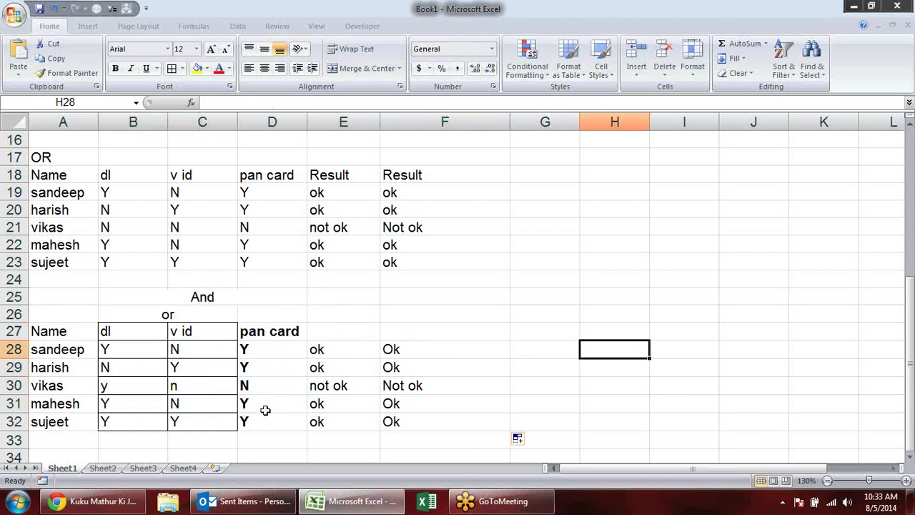
left_click(345, 353)
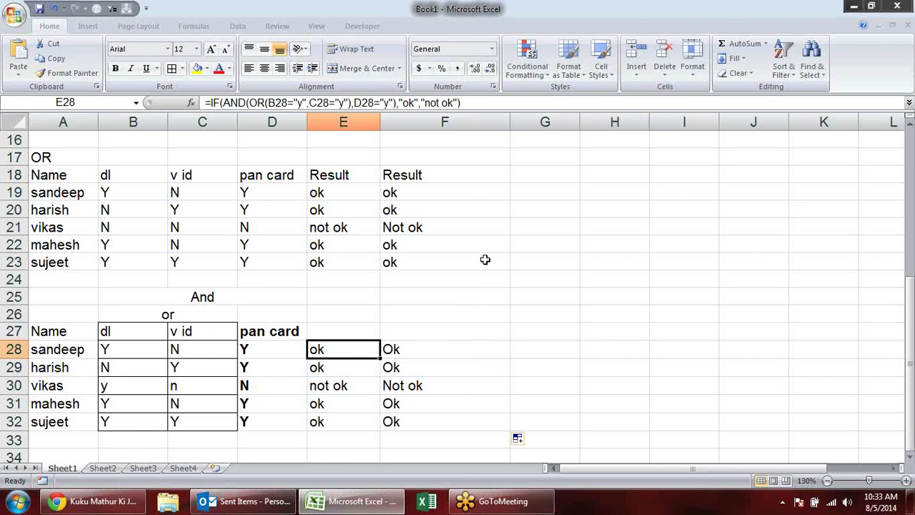
Scroll the sheet and select cell C34 below the table.
scroll(484, 261, "up", 3)
scroll(485, 262, "up", 2)
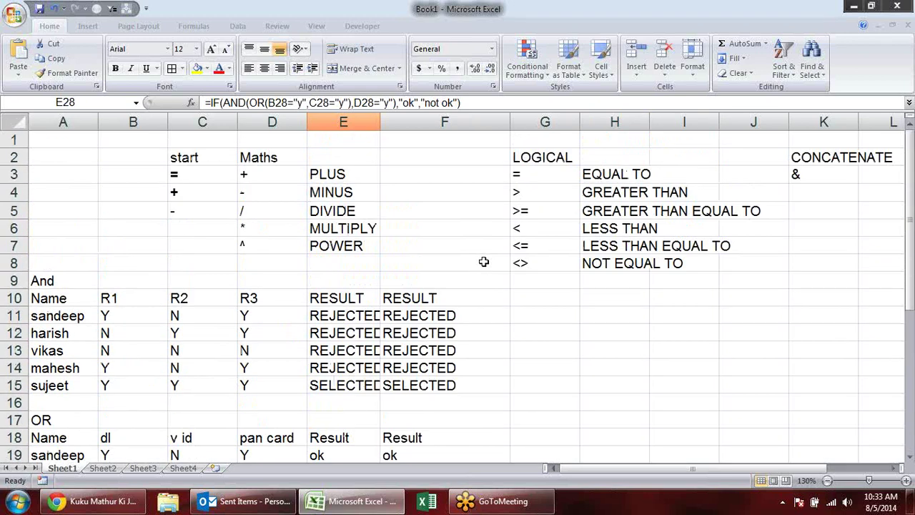
scroll(485, 261, "down", 2)
scroll(483, 262, "down", 6)
scroll(493, 263, "up", 1)
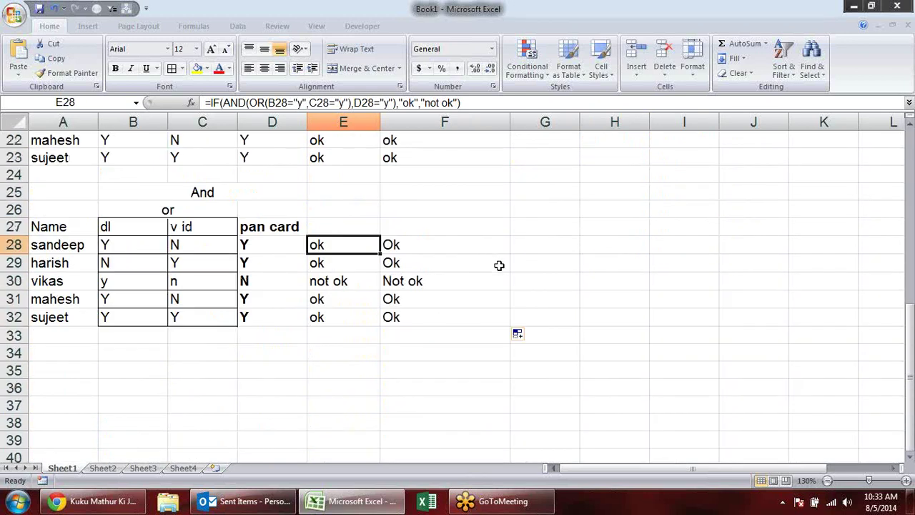
scroll(498, 265, "up", 3)
scroll(500, 266, "down", 2)
scroll(496, 266, "up", 4)
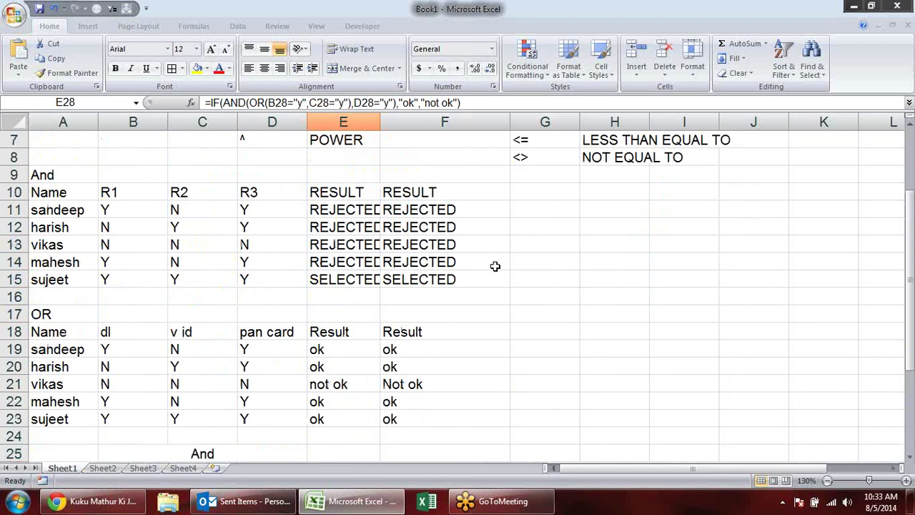
scroll(494, 265, "down", 5)
scroll(495, 266, "down", 1)
scroll(494, 268, "up", 2)
scroll(492, 274, "down", 2)
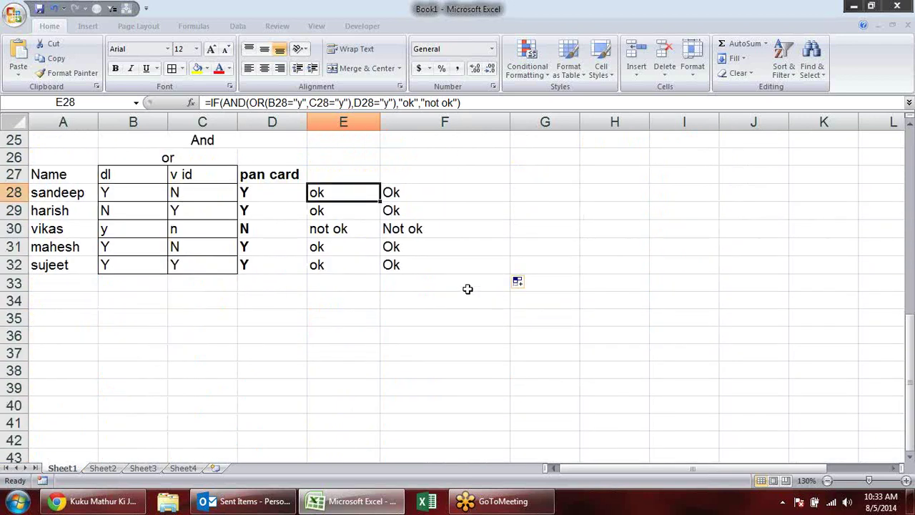
left_click(230, 304)
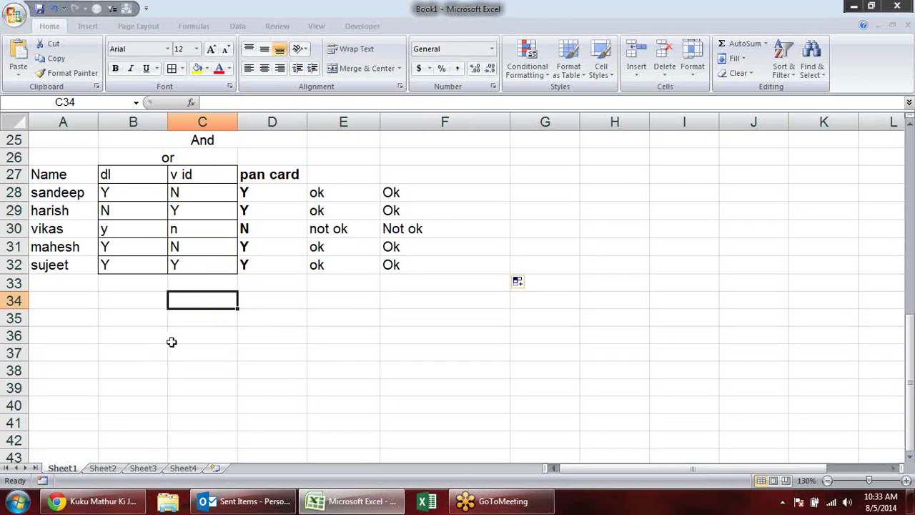
Enter TRUE in C34 and =NOT(C34) in D34.
type("tru")
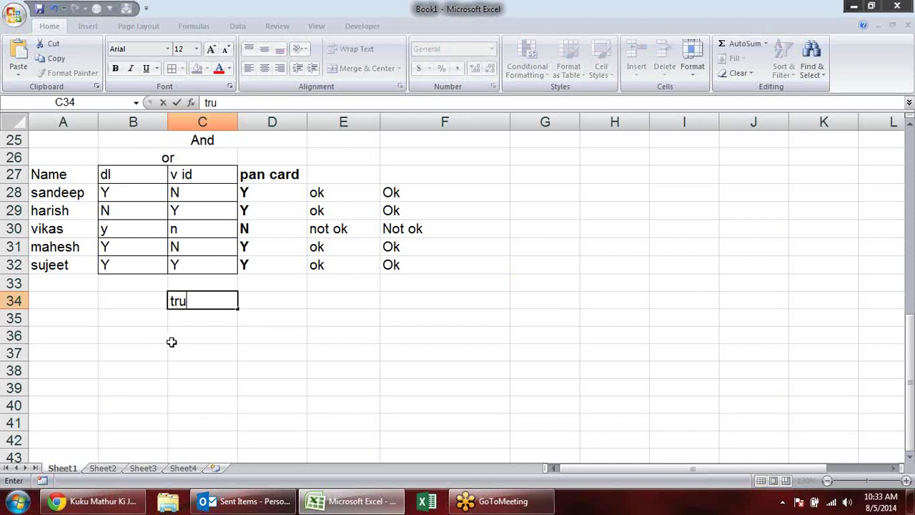
type("e")
key("Return")
key("Up")
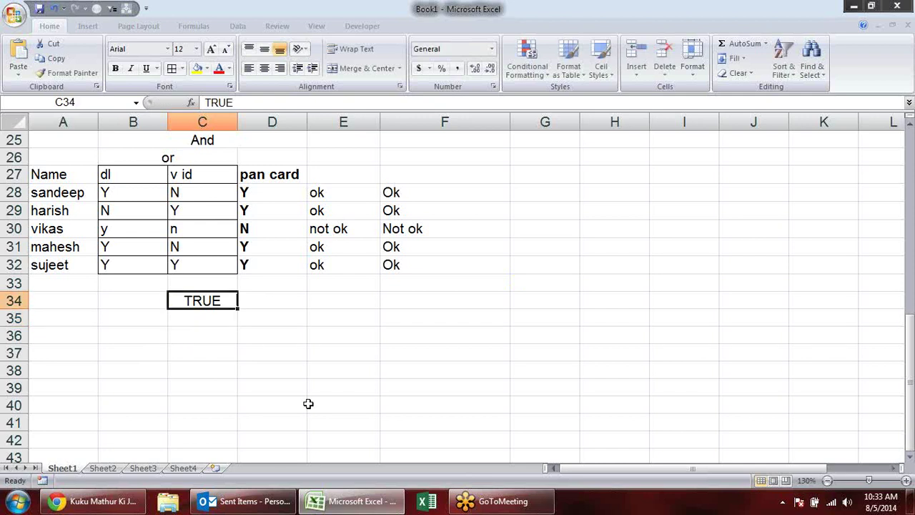
key("Right")
type("=n")
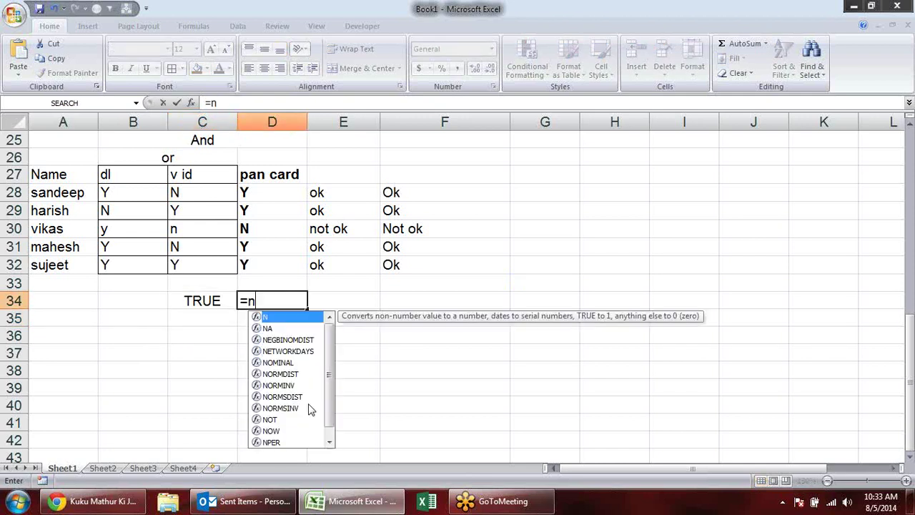
type("ot(")
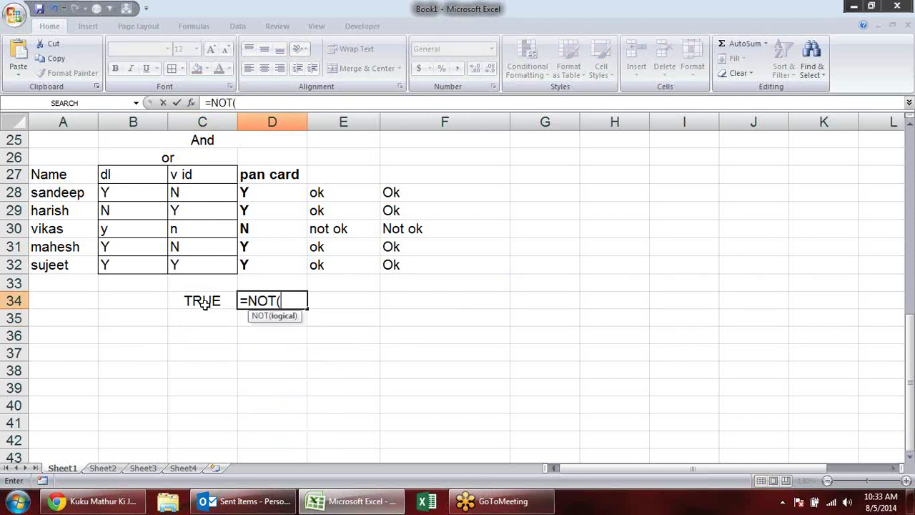
left_click(203, 301)
type(")")
key("Return")
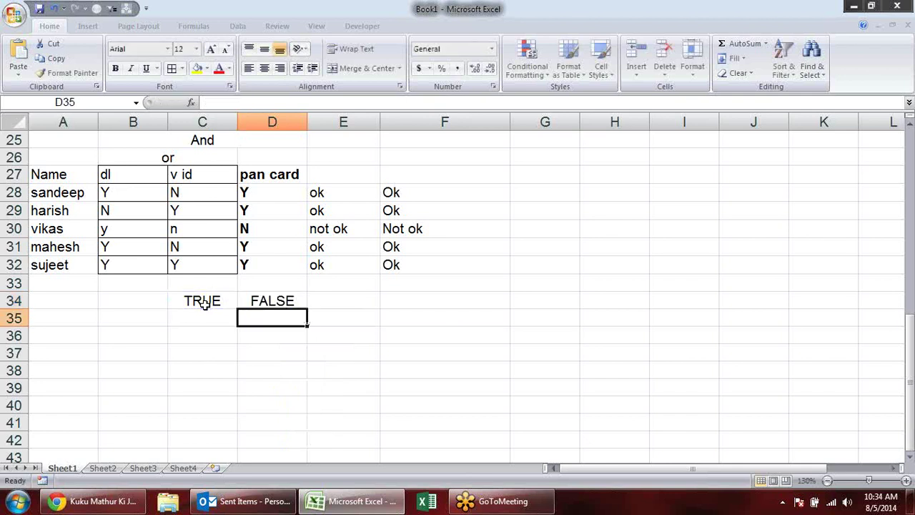
Enter FALSE in C35 and copy the NOT formula down into D35.
left_click(214, 316)
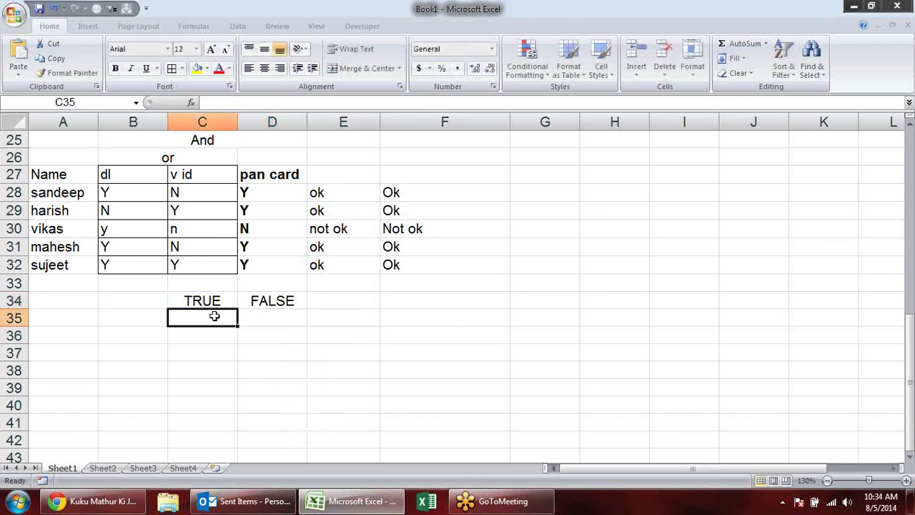
type("false")
key("Return")
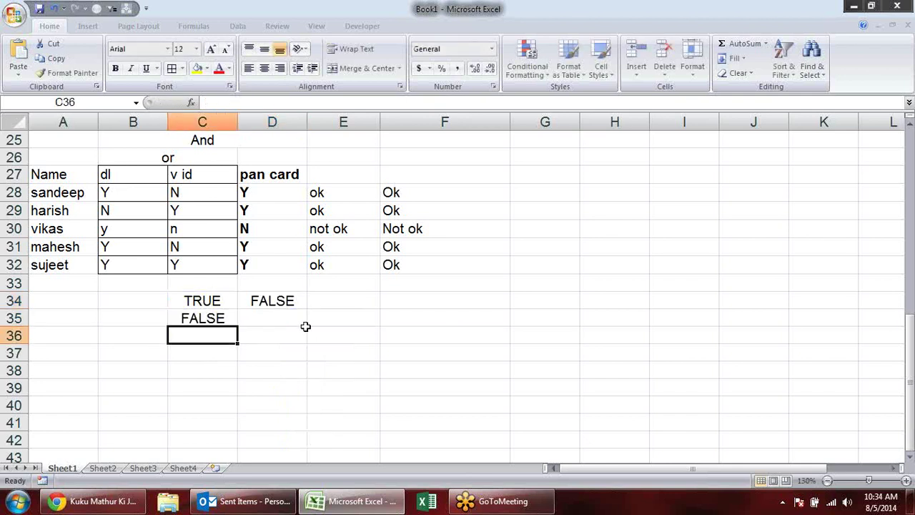
left_click(291, 300)
left_click_drag(304, 313, 289, 319)
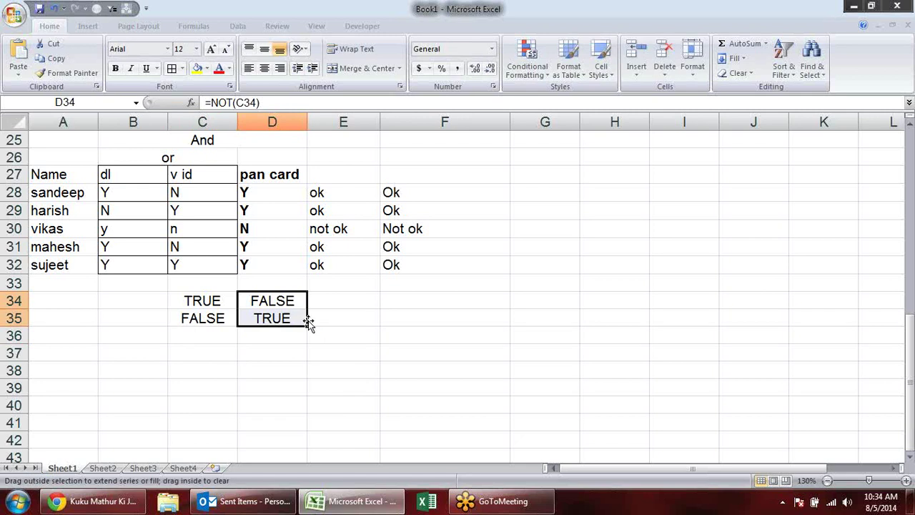
Change D35 to =NOT(B32="Y") and evaluate the comparison to TRUE with F9.
double_click(288, 319)
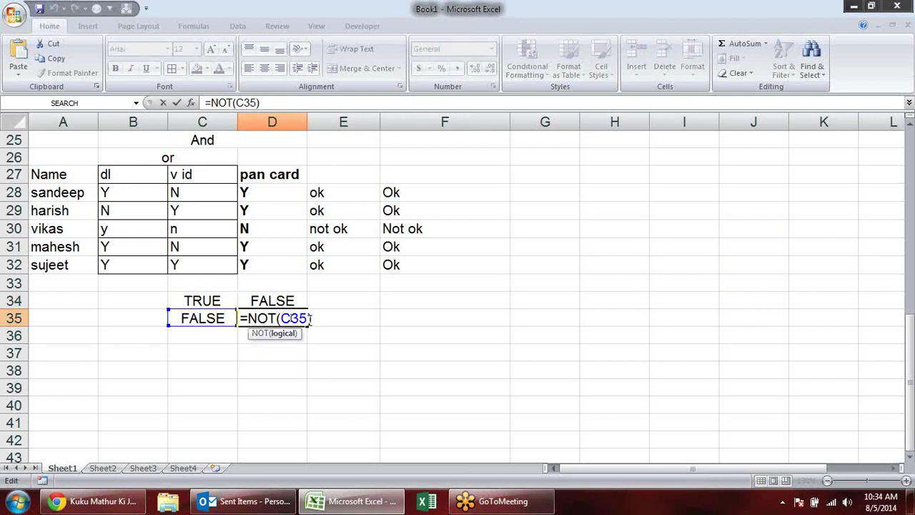
left_click_drag(309, 319, 281, 319)
left_click(123, 262)
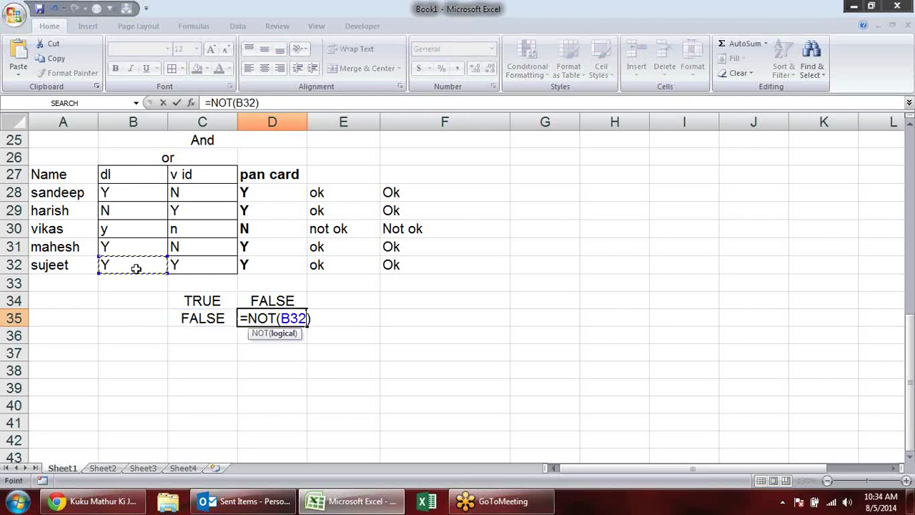
type("=\"")
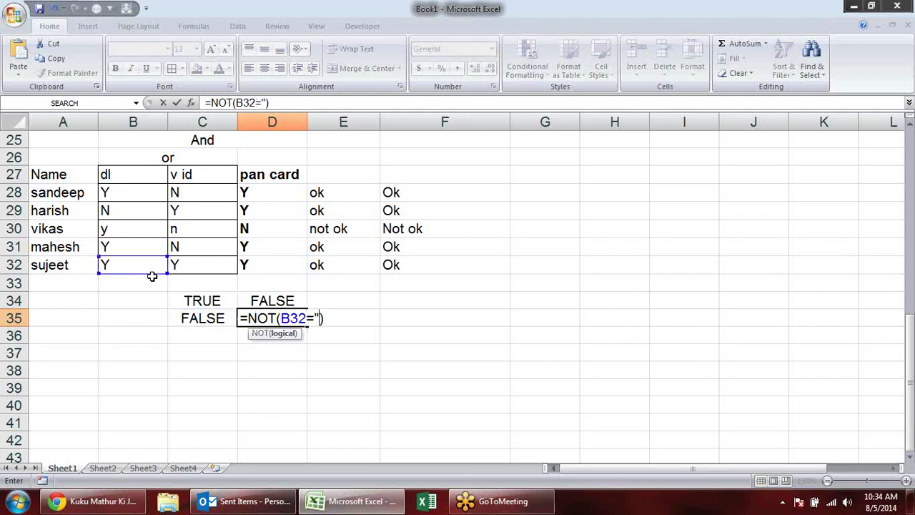
type("Y\"")
left_click_drag(333, 318, 281, 318)
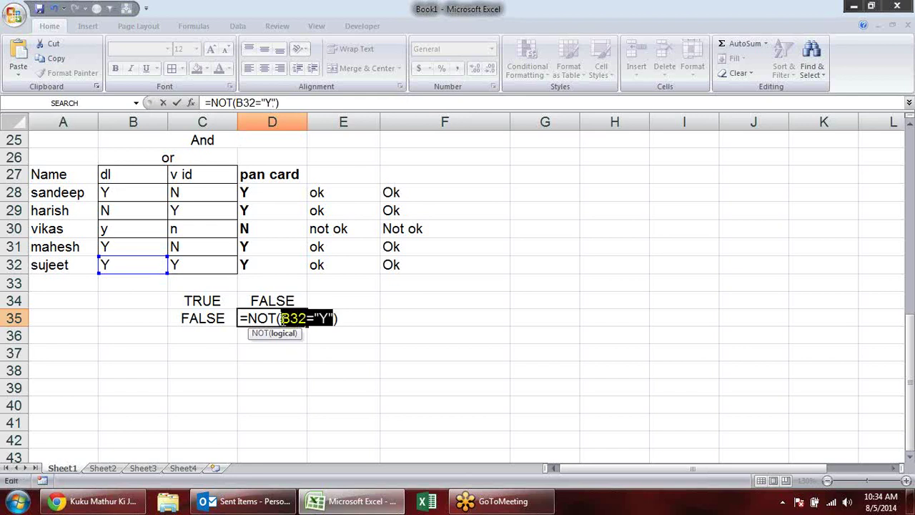
key("F9")
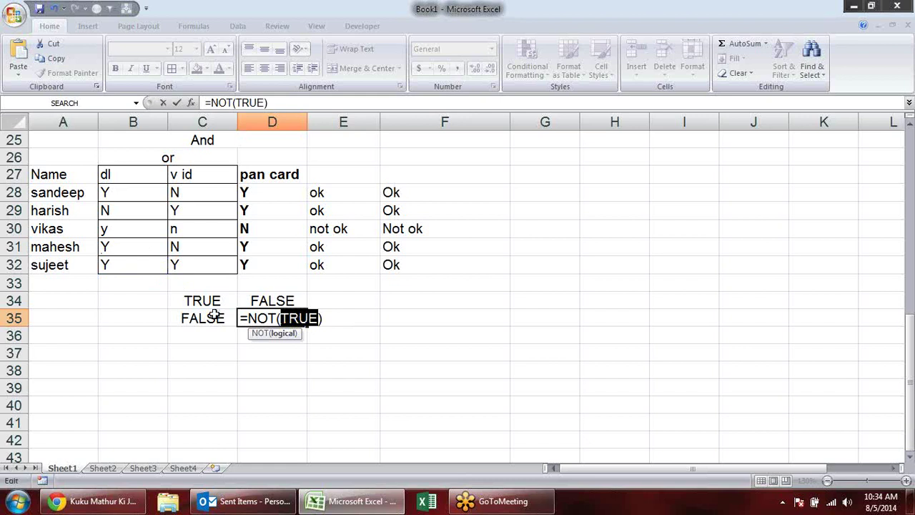
key("Return")
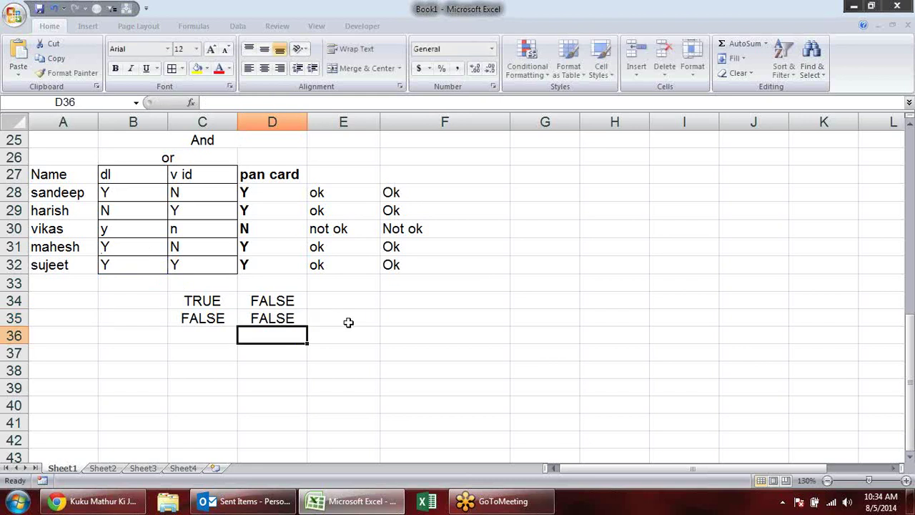
double_click(289, 319)
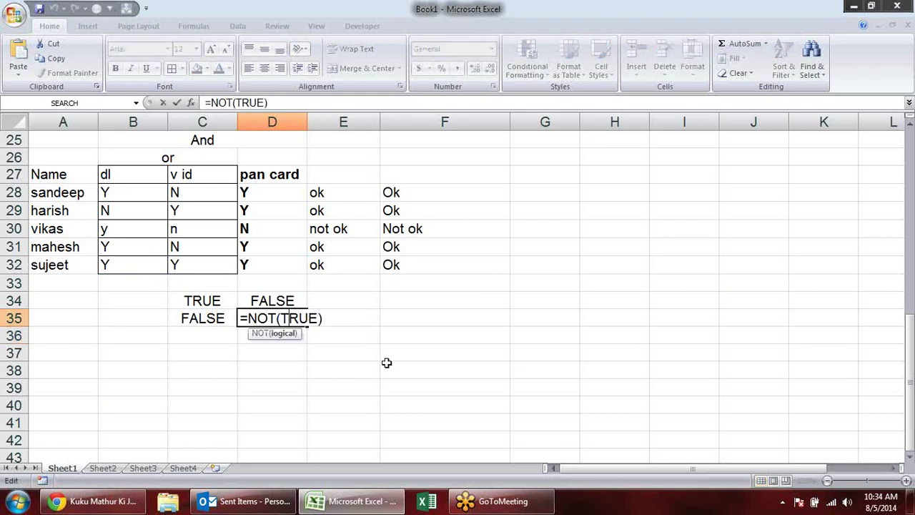
key("Escape")
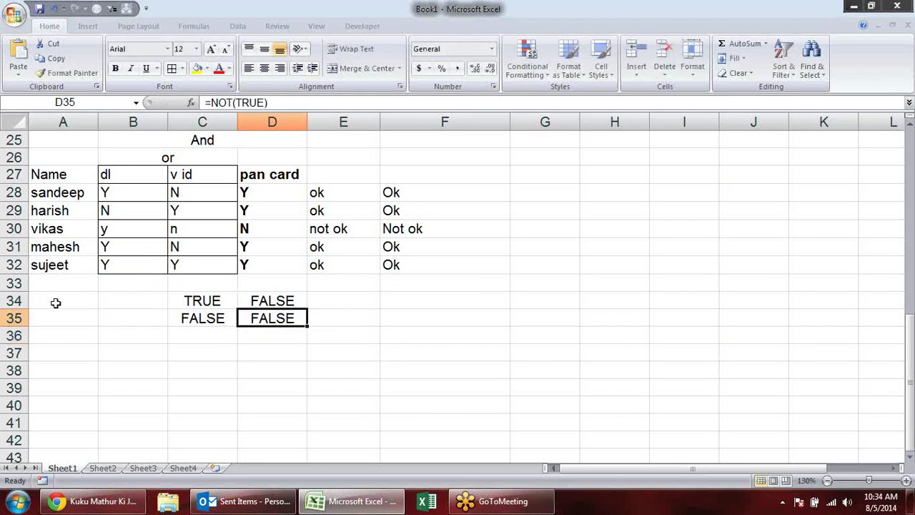
left_click(14, 300)
Clear the TRUE/FALSE values and NOT formulas from rows 34 to 36.
left_click_drag(14, 300, 16, 335)
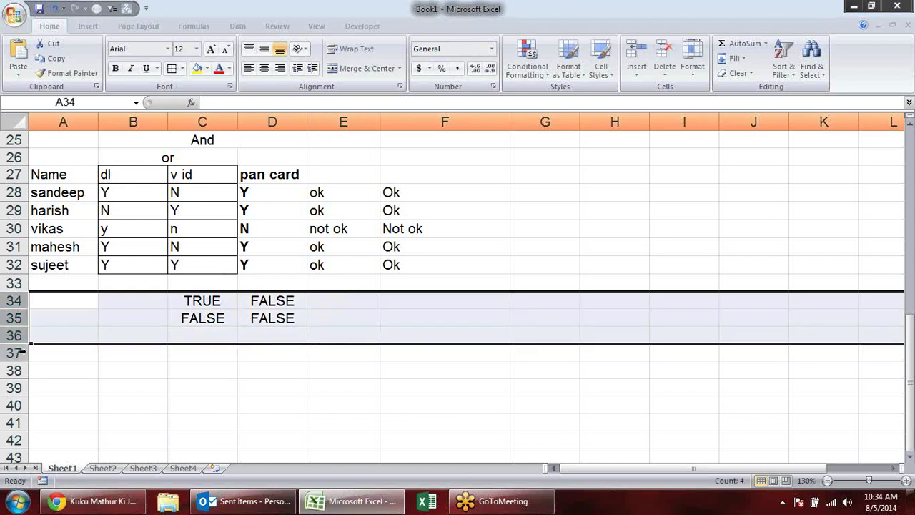
key("alt+e")
key("d")
left_click(269, 355)
scroll(270, 355, "up", 2)
scroll(269, 355, "up", 4)
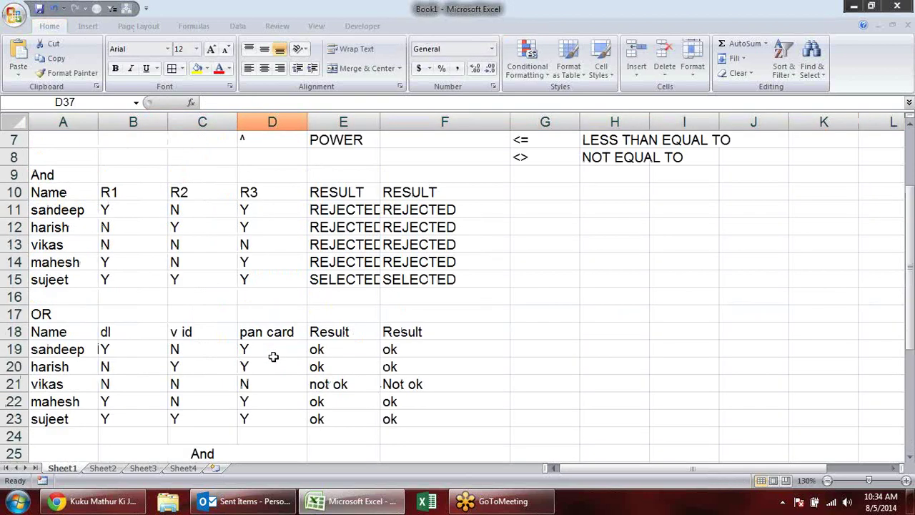
scroll(270, 356, "up", 2)
Browse the Formulas tab's Financial and Logical function lists, then select A35.
left_click(89, 26)
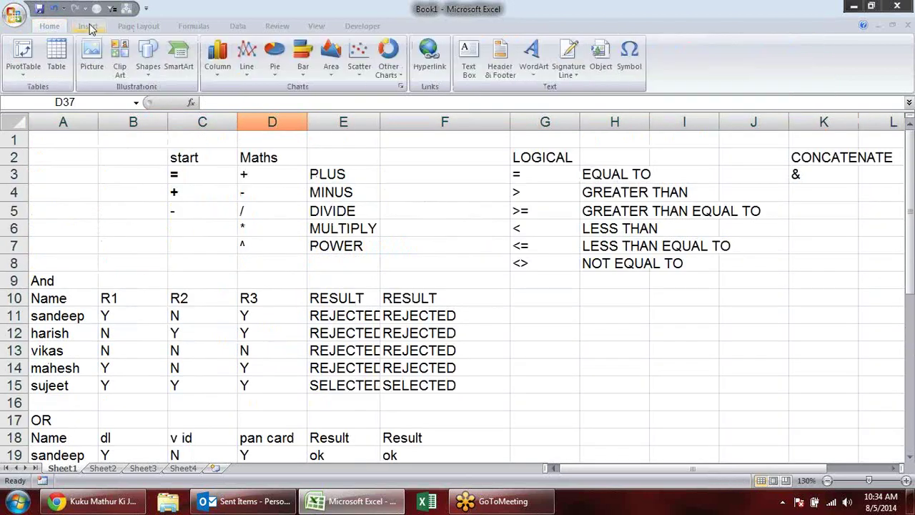
left_click(213, 24)
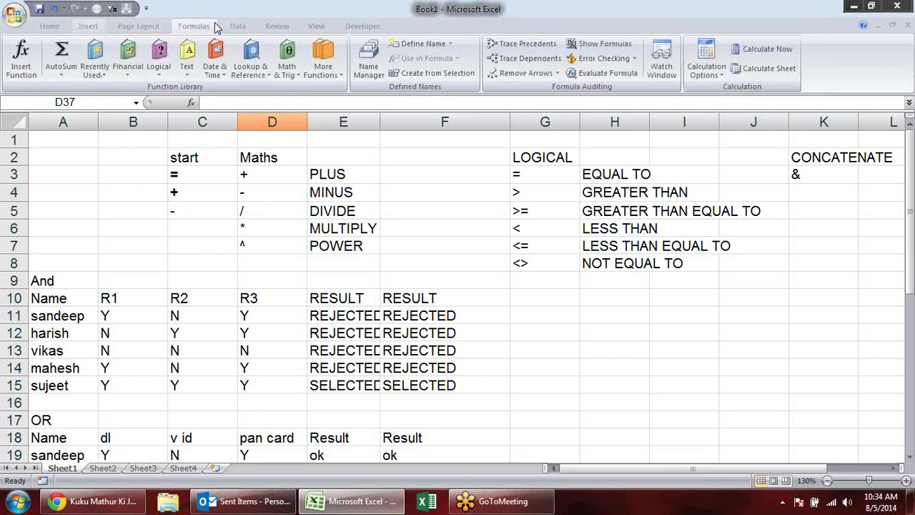
left_click(120, 75)
left_click(160, 71)
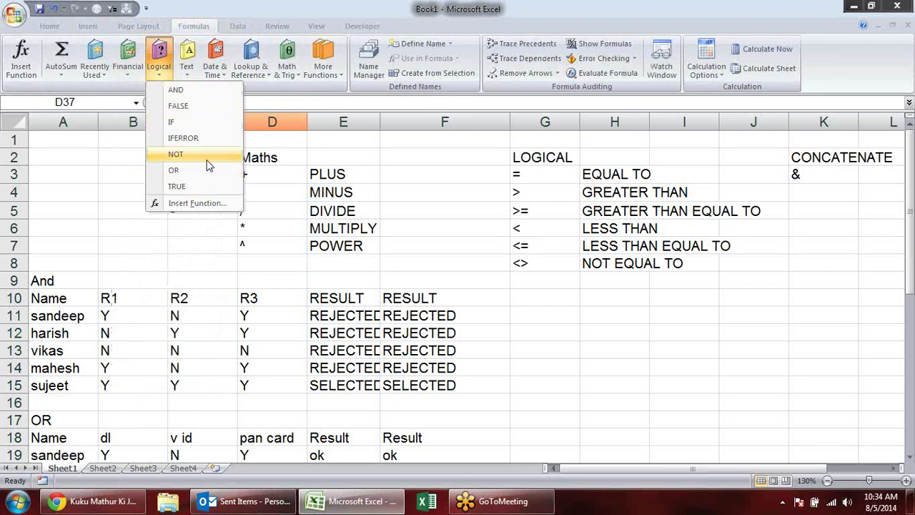
left_click(619, 329)
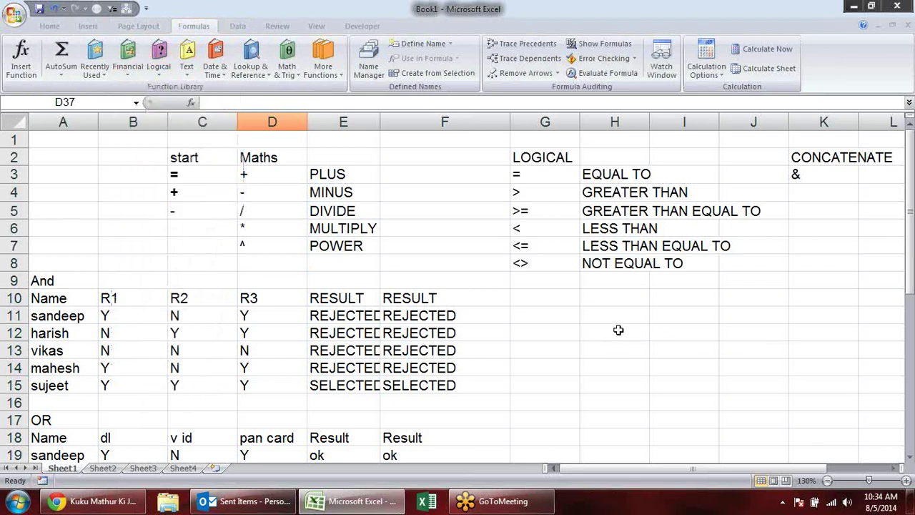
scroll(633, 307, "down", 4)
scroll(633, 307, "down", 4)
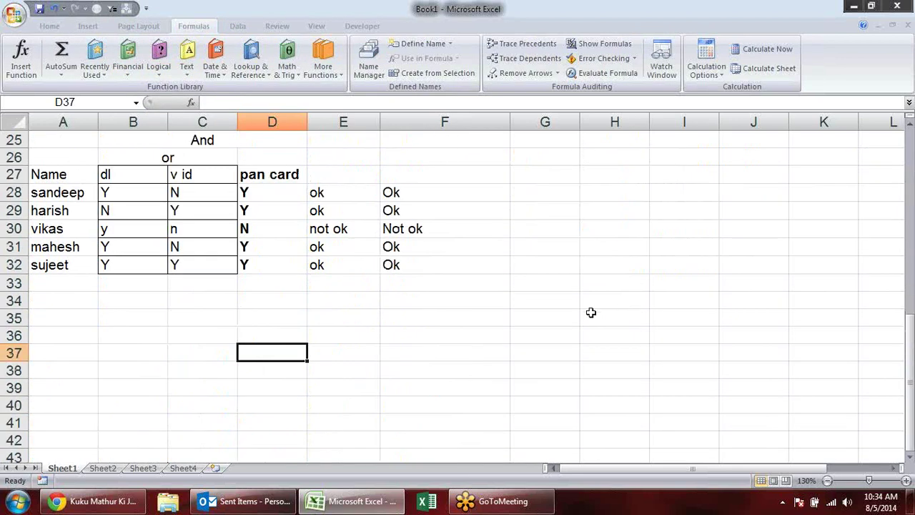
left_click(80, 318)
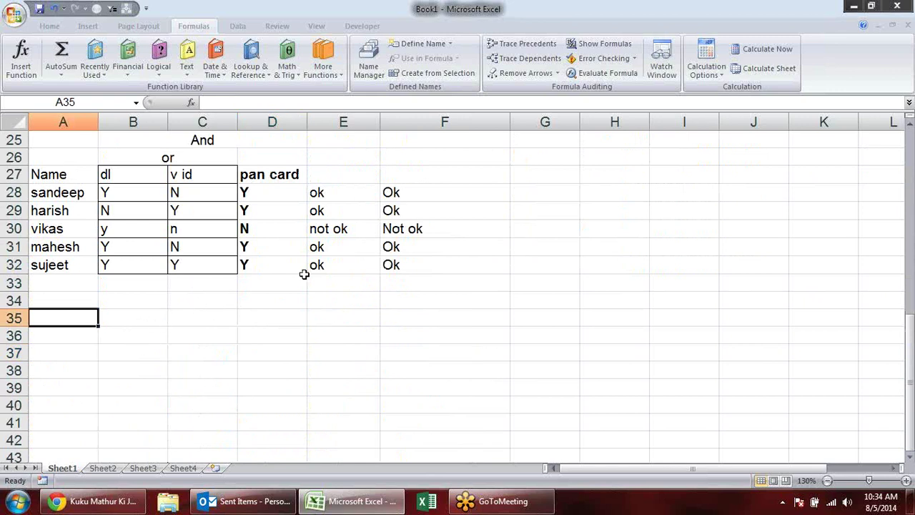
Enter error examples in A35:A37: =sdfd (#NAME?), =NA() (#N/A) and =12/0 (#DIV/0!).
type("=sdfd")
key("Return")
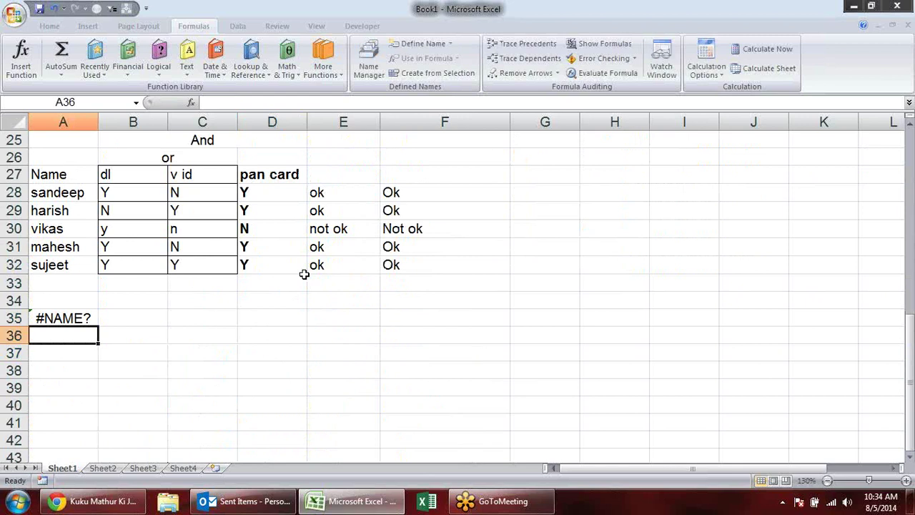
type("=n")
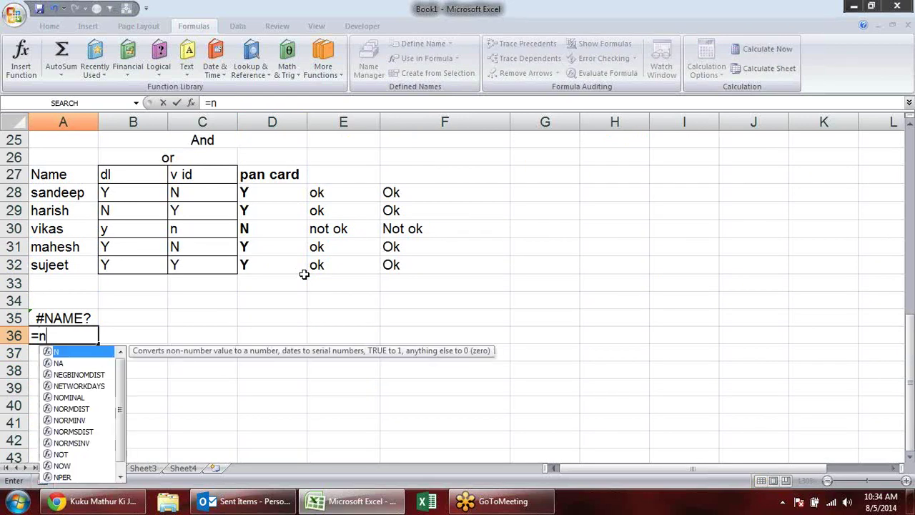
type("a")
key("Tab")
key("Return")
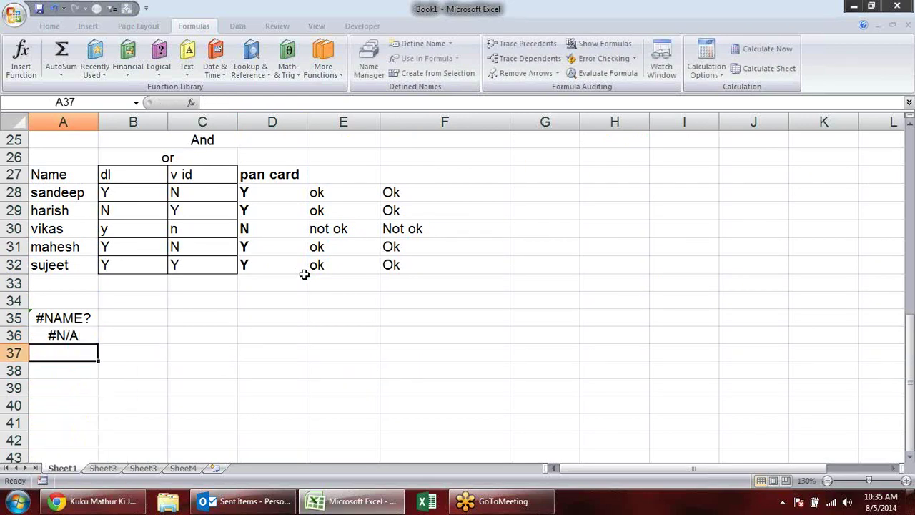
type("=12/0")
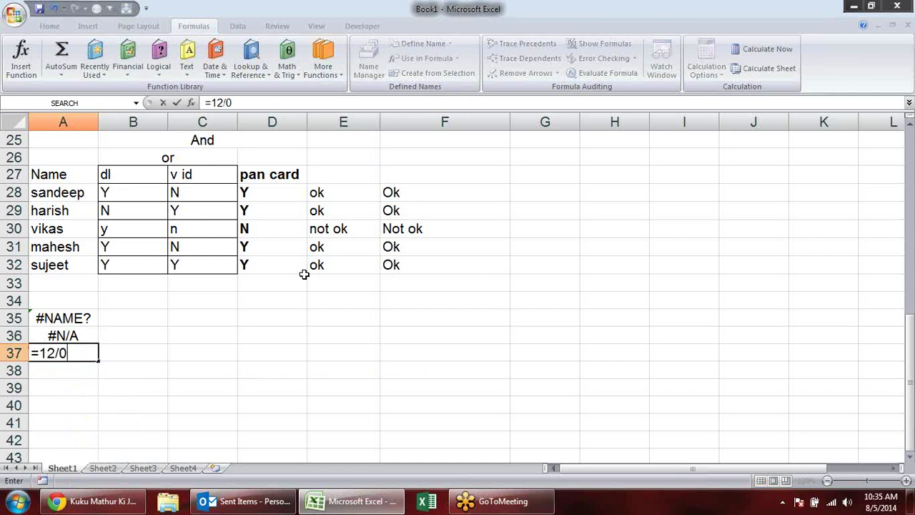
key("Return")
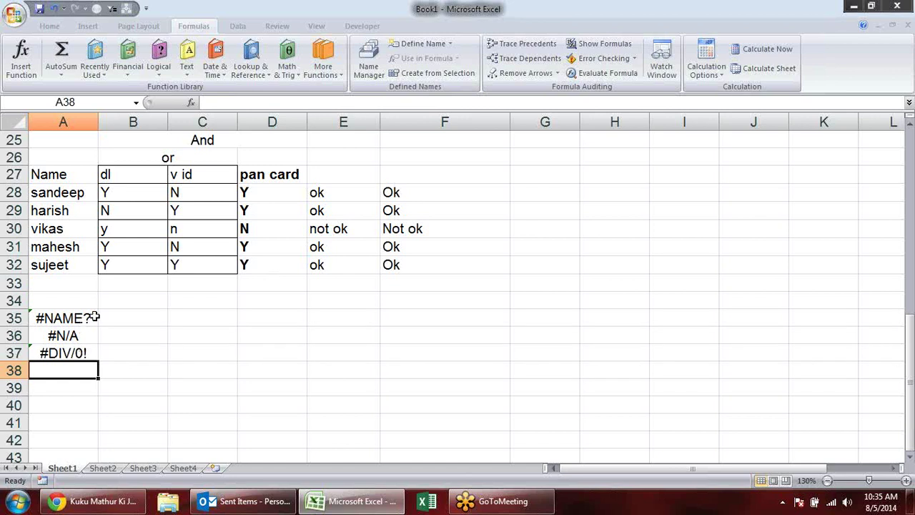
left_click(133, 318)
Enter =IFERROR(A35,"error") in B35 and fill it down to B40.
type("=")
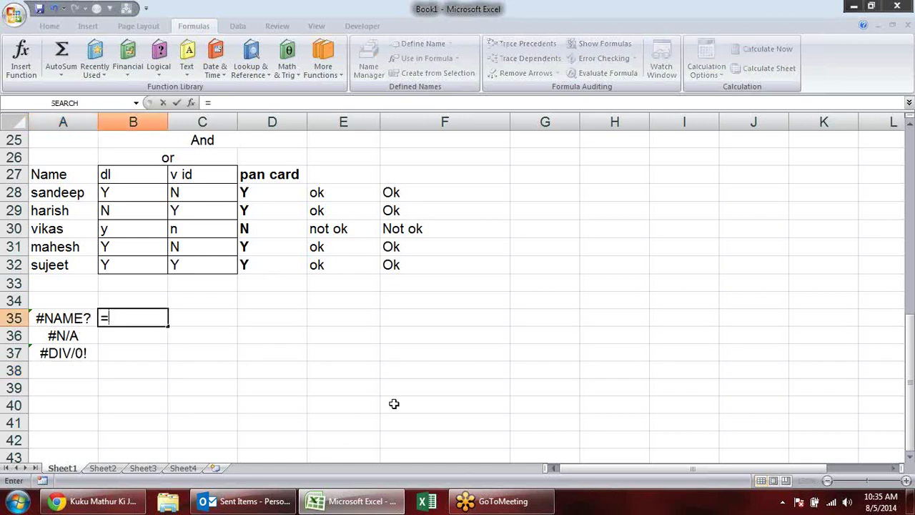
type("IF(")
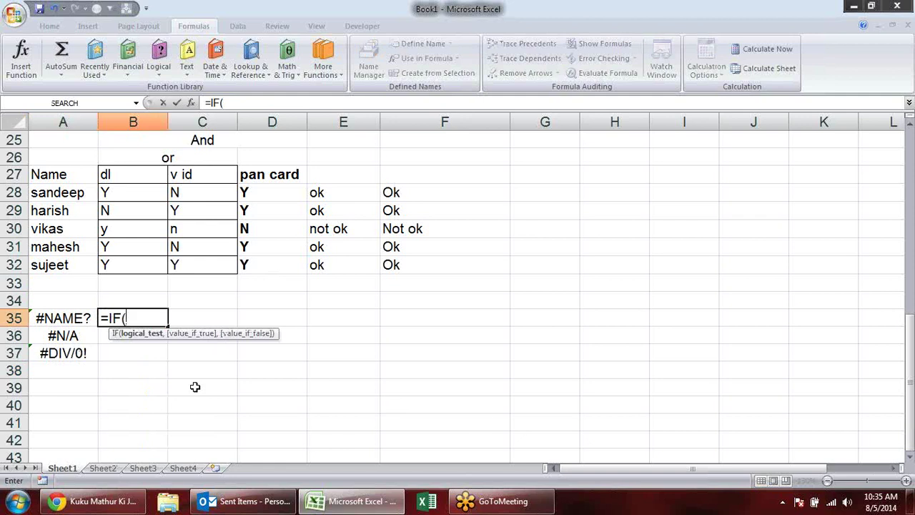
key("BackSpace")
type("er")
key("Tab")
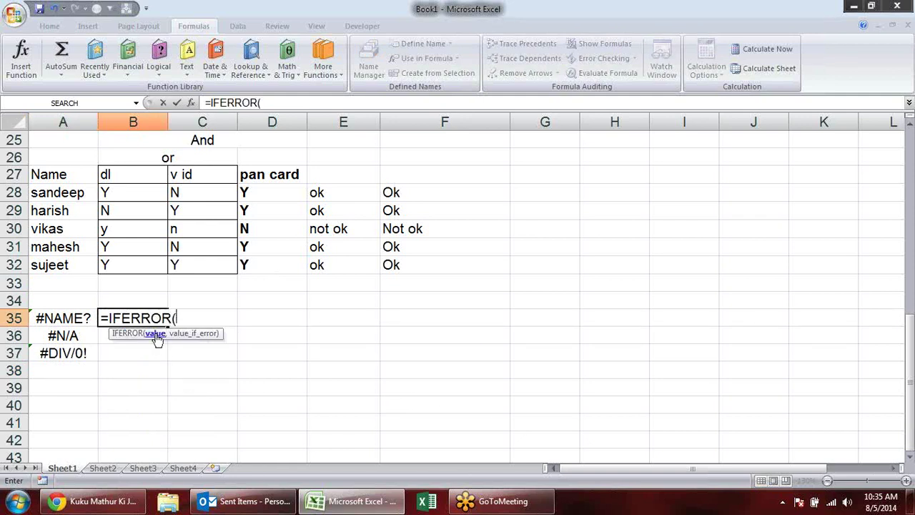
left_click(78, 318)
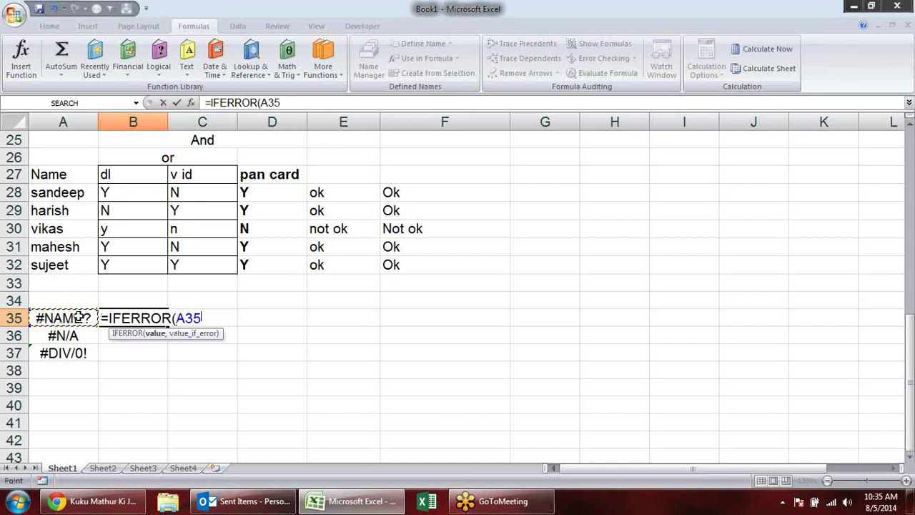
type(",")
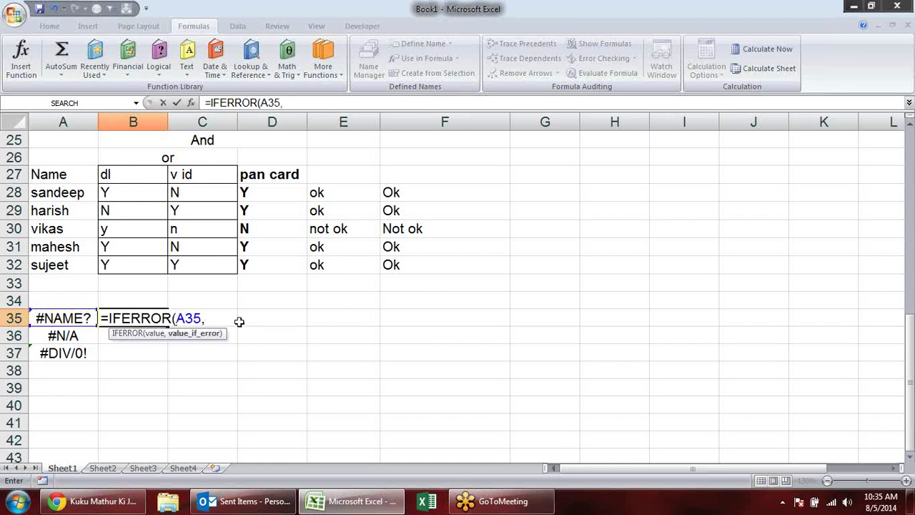
type("\"e")
type("rror")
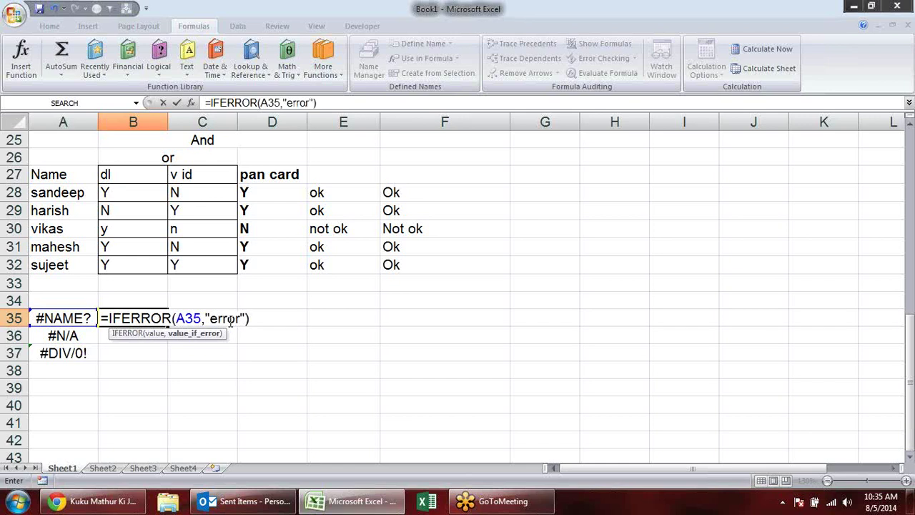
key("Return")
left_click(149, 321)
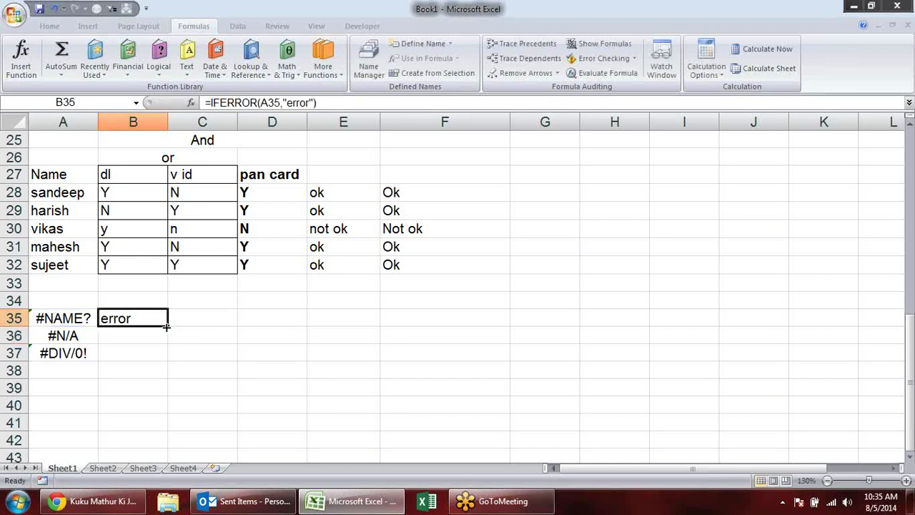
left_click_drag(166, 326, 167, 413)
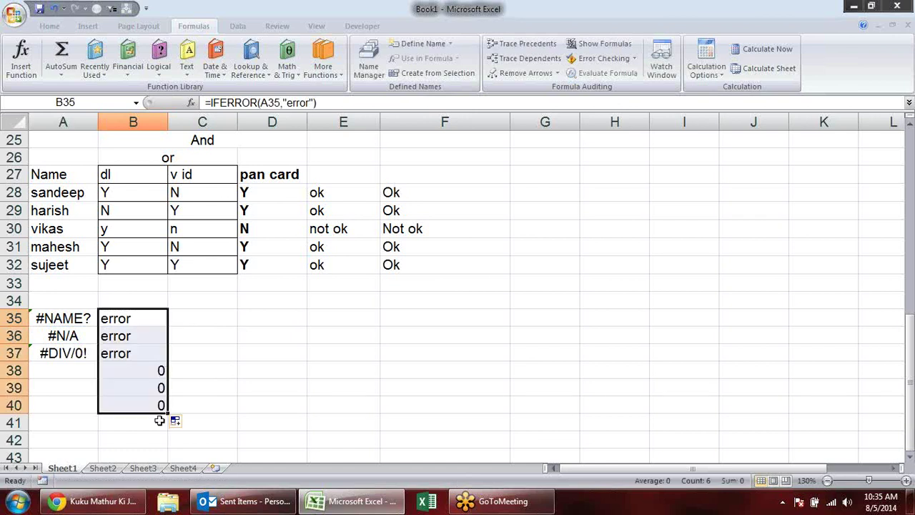
Inspect the IFERROR formulas in B38 and B35, then select E35:F41.
double_click(122, 372)
double_click(143, 318)
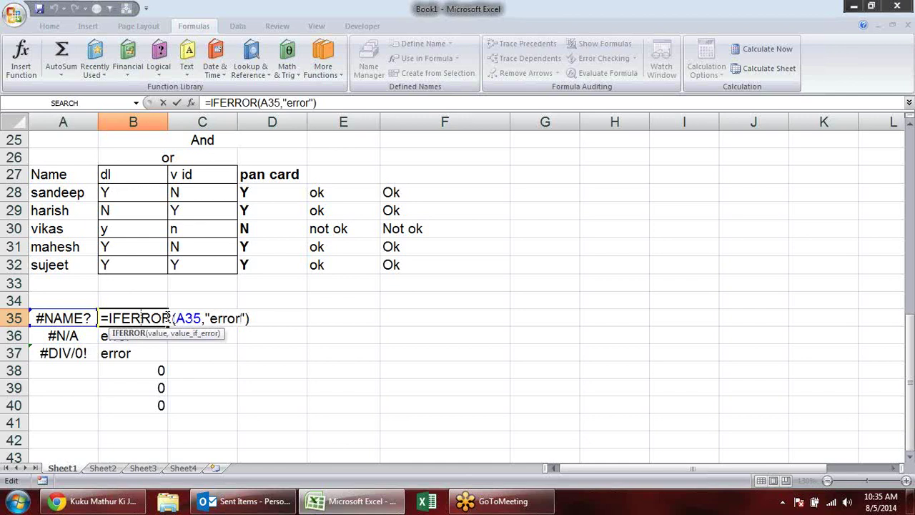
key("Escape")
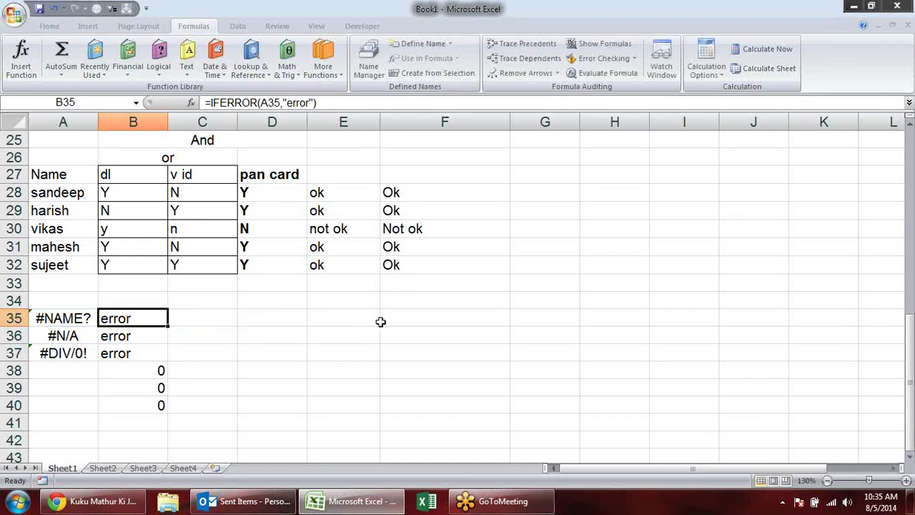
left_click_drag(356, 319, 435, 415)
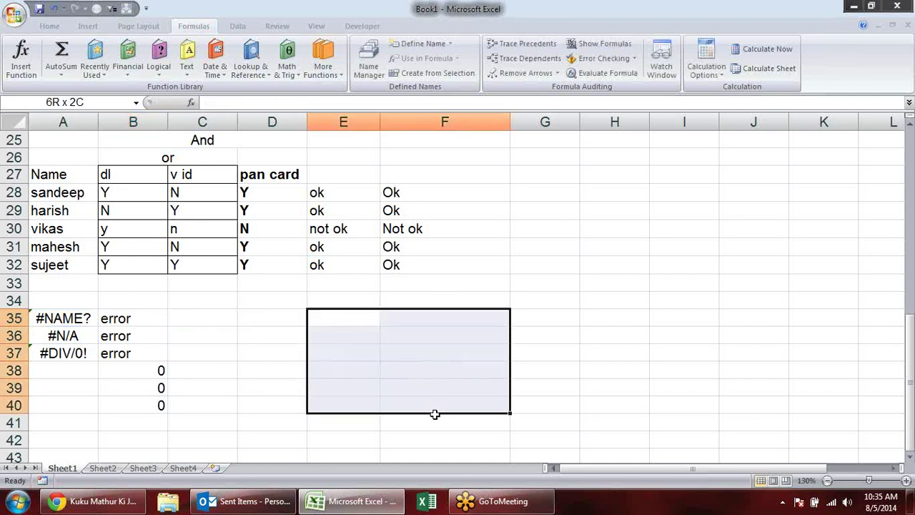
Fill all of E35:F41 at once with =RANDBETWEEN(10,90).
type("=ra")
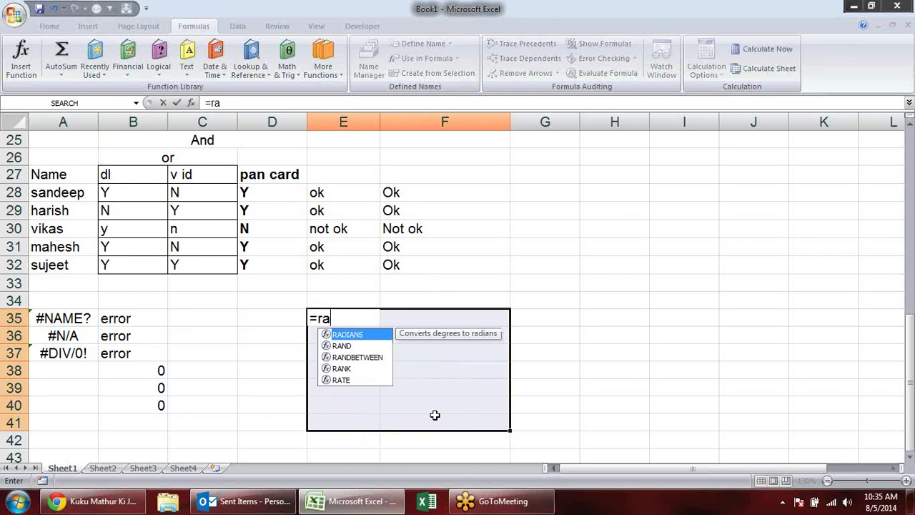
type("n")
key("Down")
key("Tab")
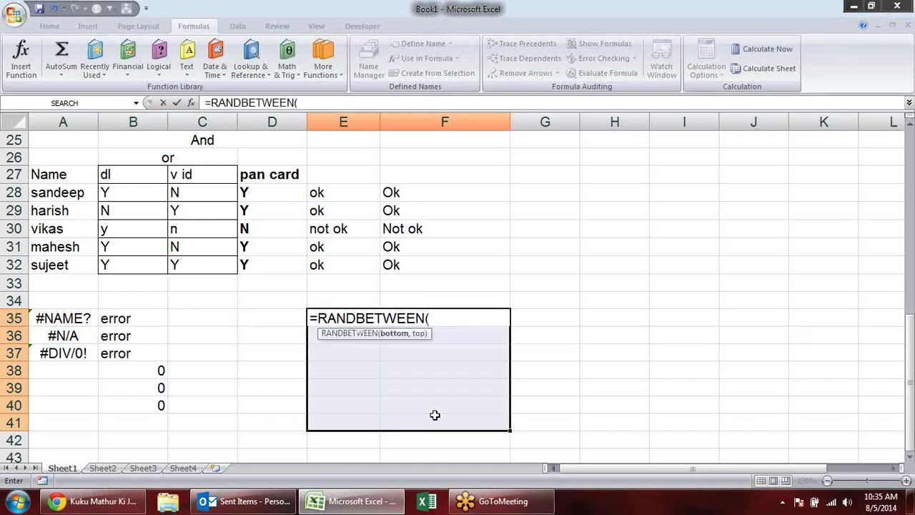
type("10,90")
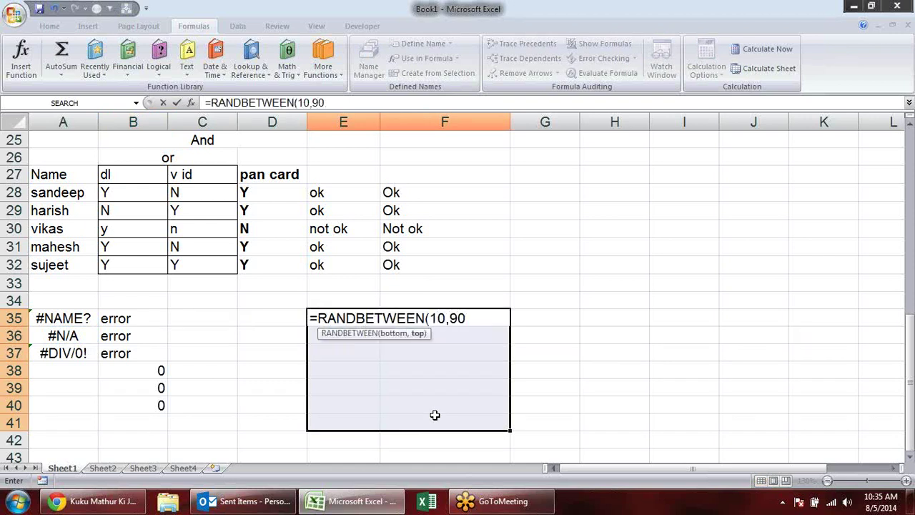
type(")")
key("ctrl+Return")
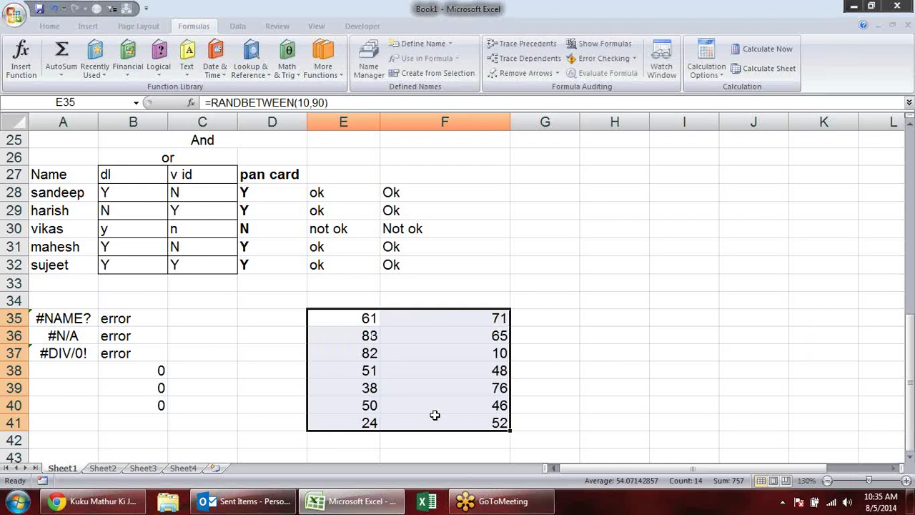
left_click(482, 350)
left_click(540, 319)
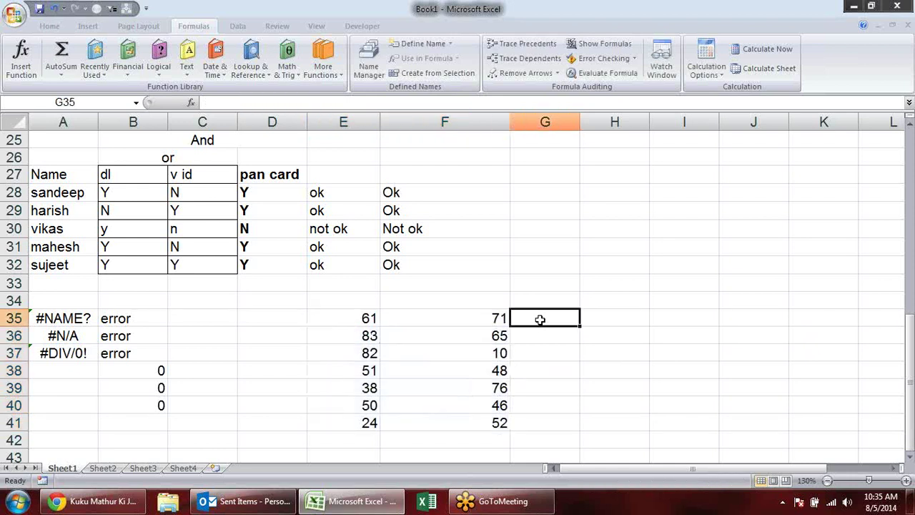
Enter =E35/F35 in G35 and copy the ratio down to G41.
type("=")
key("Left")
key("Left")
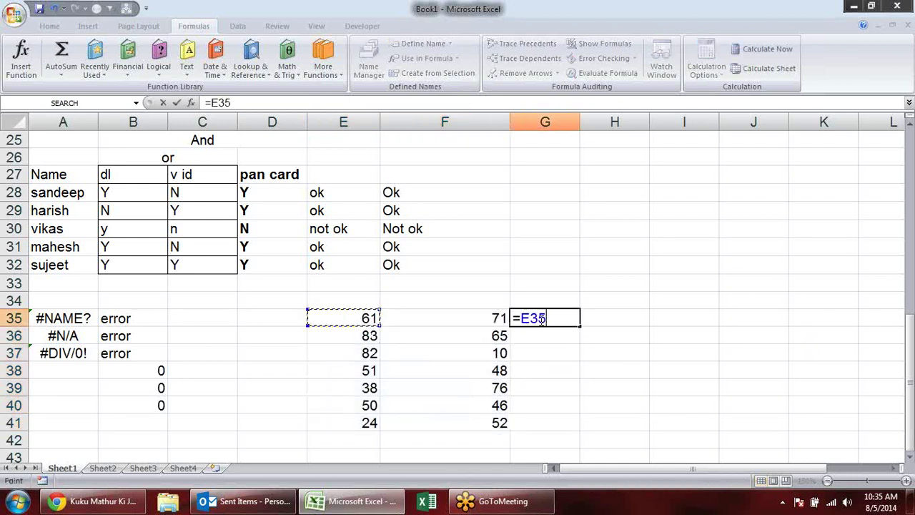
type("/")
left_click(472, 320)
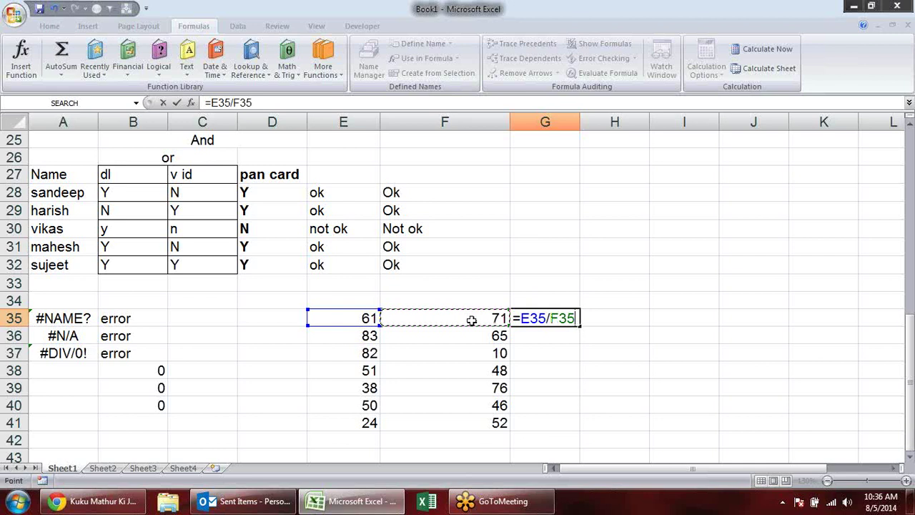
key("Return")
left_click(572, 316)
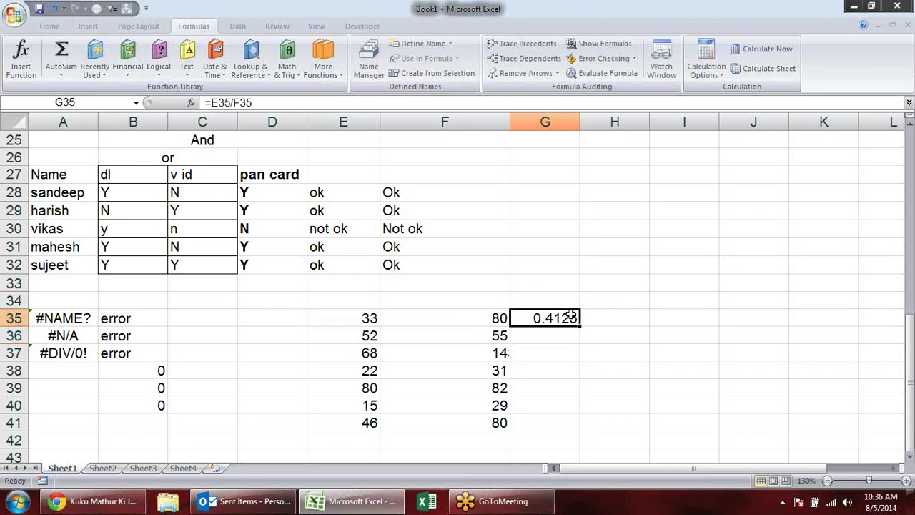
left_click_drag(579, 324, 579, 426)
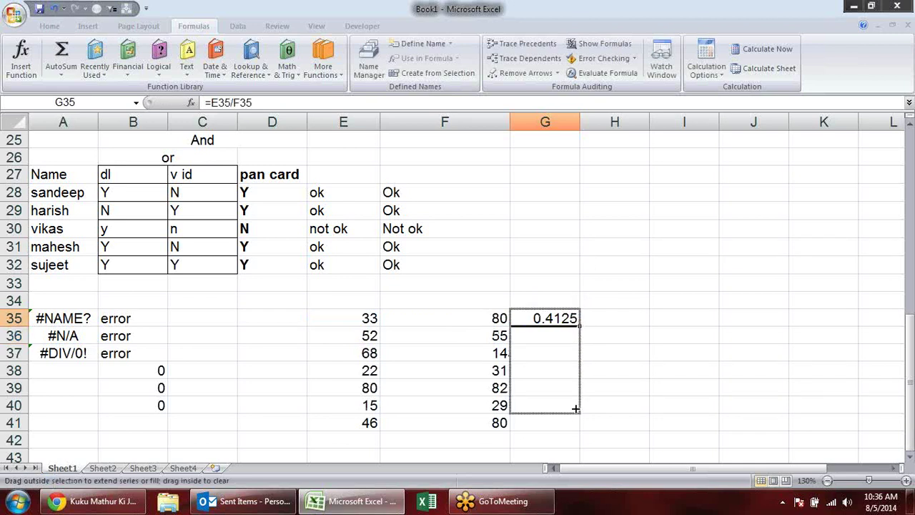
Set F36, F38 and F40 to 0 so those ratios show #DIV/0!
left_click(483, 341)
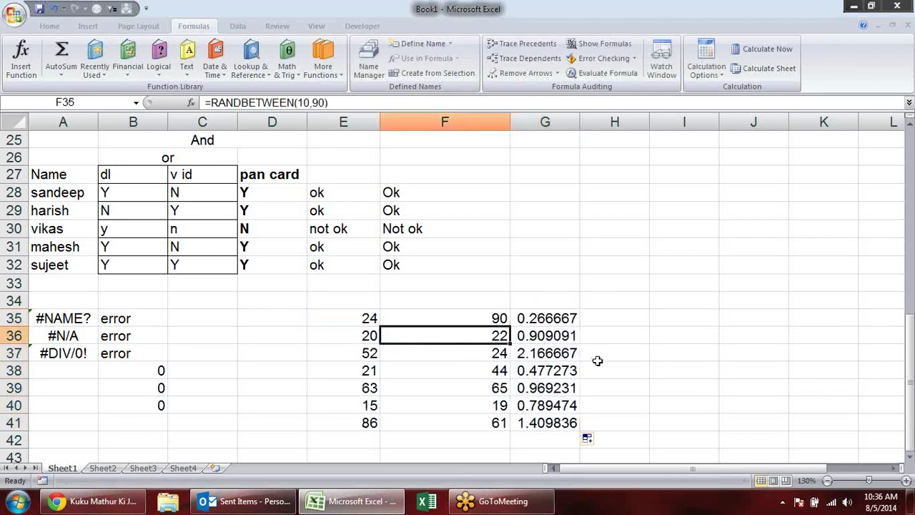
type("0")
key("Return")
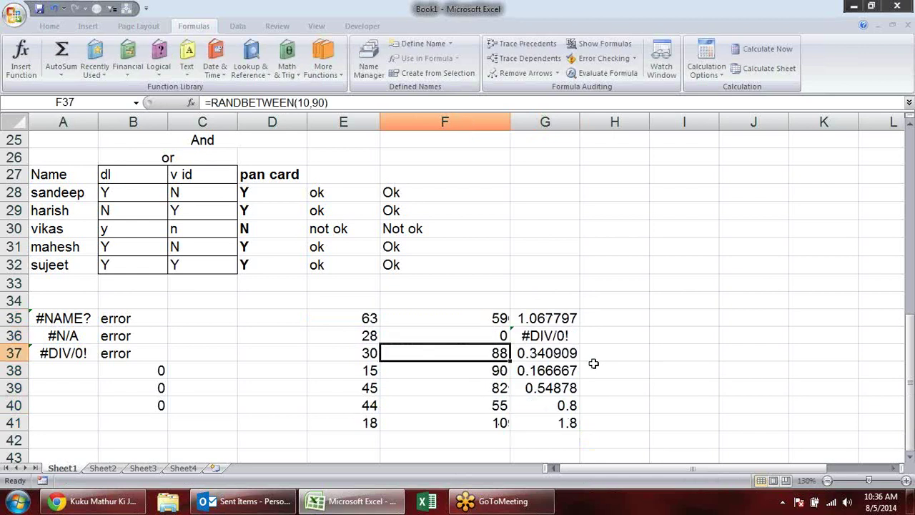
key("Return")
type("0")
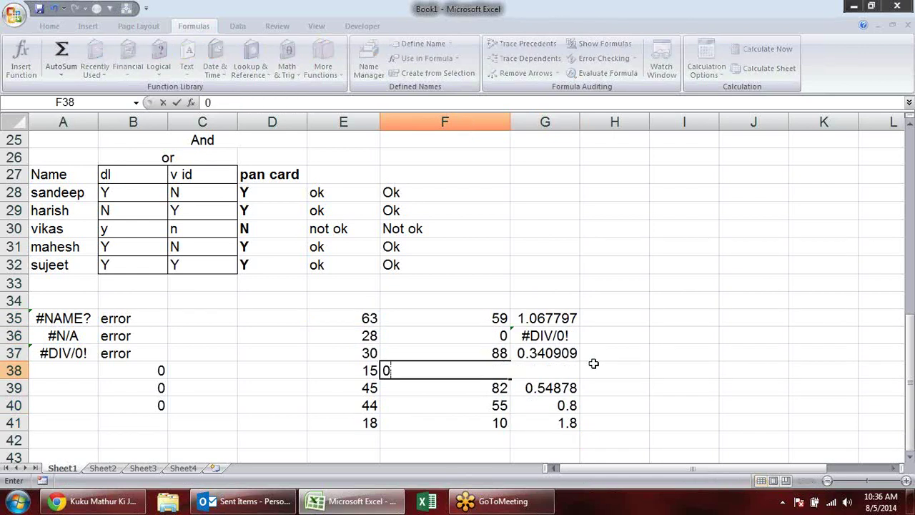
key("Return")
key("Return")
type("0")
key("Return")
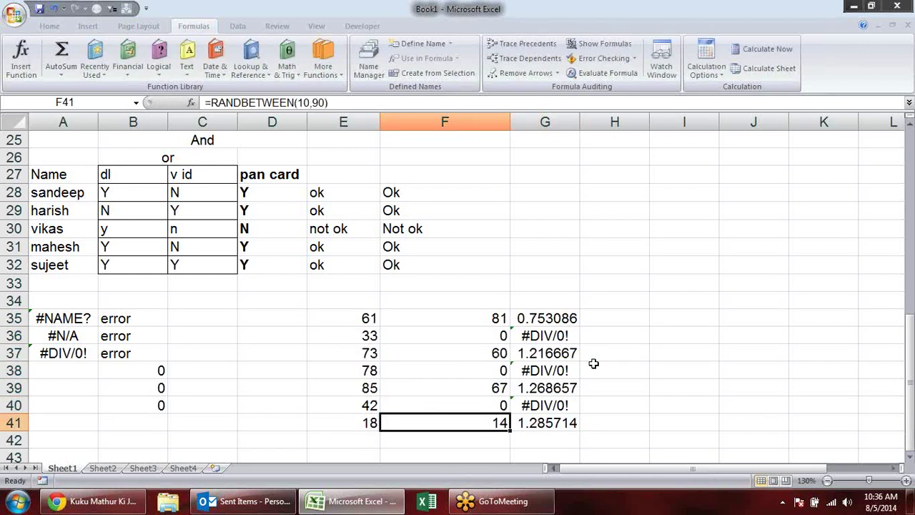
Copy E35:F41 and paste it back as values only, freezing the random numbers.
left_click_drag(408, 315, 486, 429)
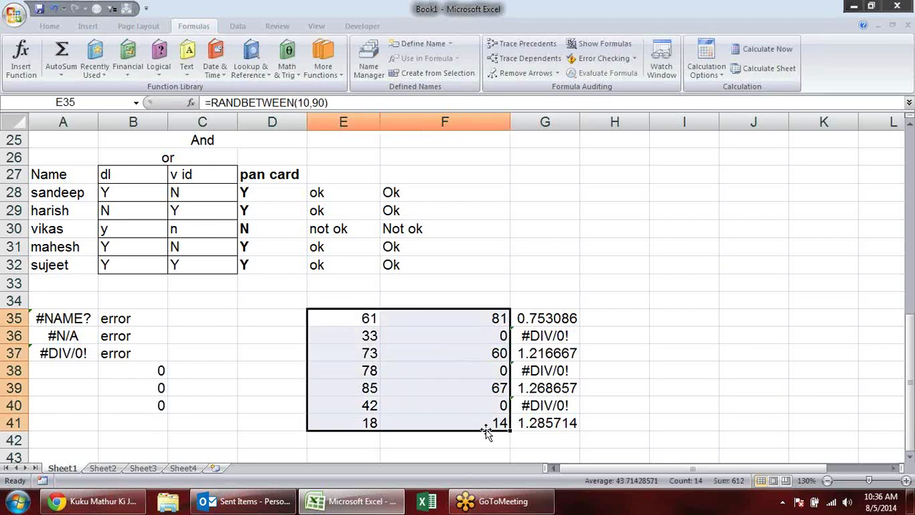
key("ctrl+c")
key("alt+e")
key("s")
key("v")
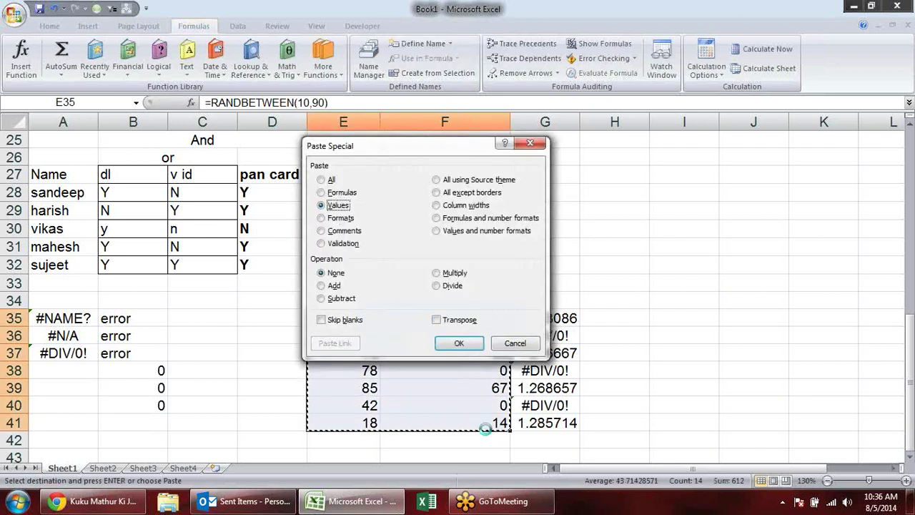
key("Return")
left_click(484, 338)
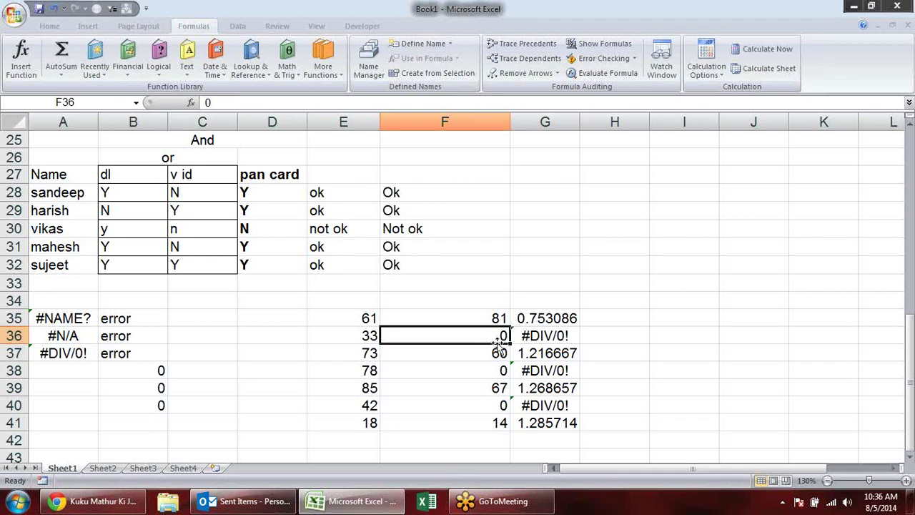
Rewrite G35 as =IFERROR(E35/F35,"") so division errors show blank.
left_click(567, 340)
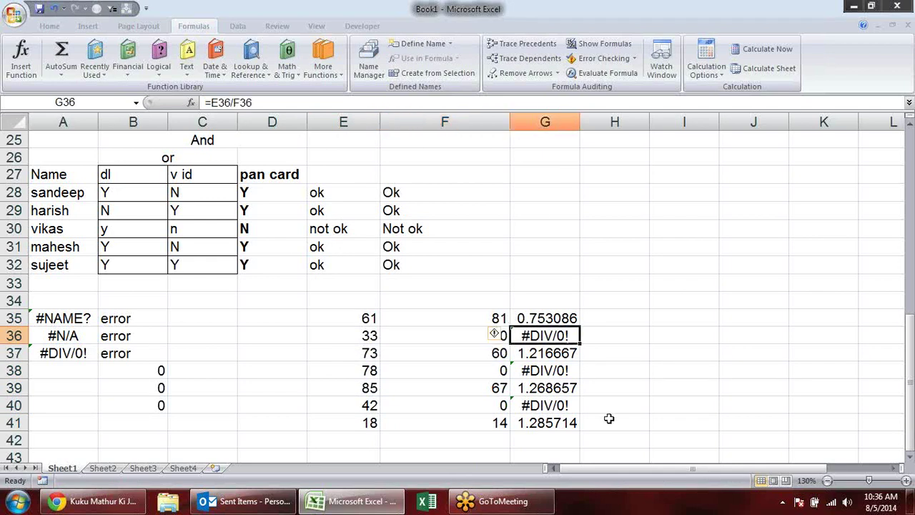
double_click(545, 319)
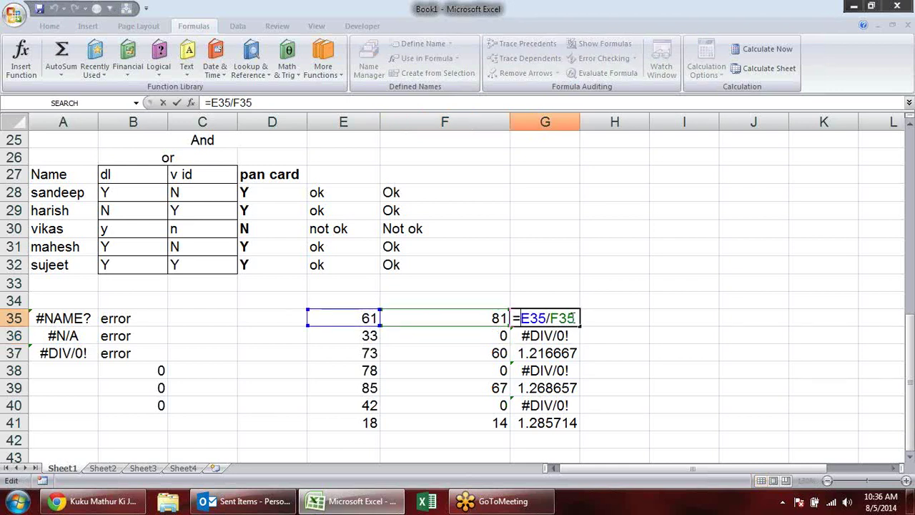
type("if")
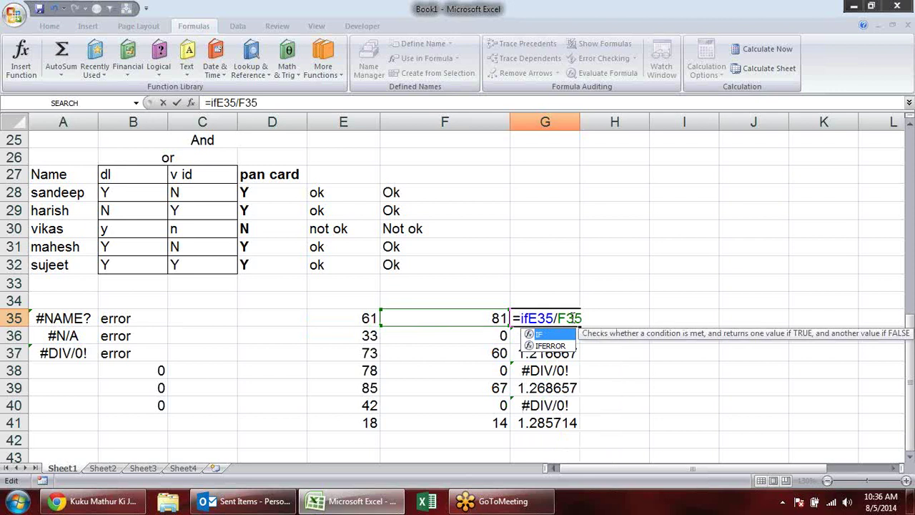
key("Down")
key("Tab")
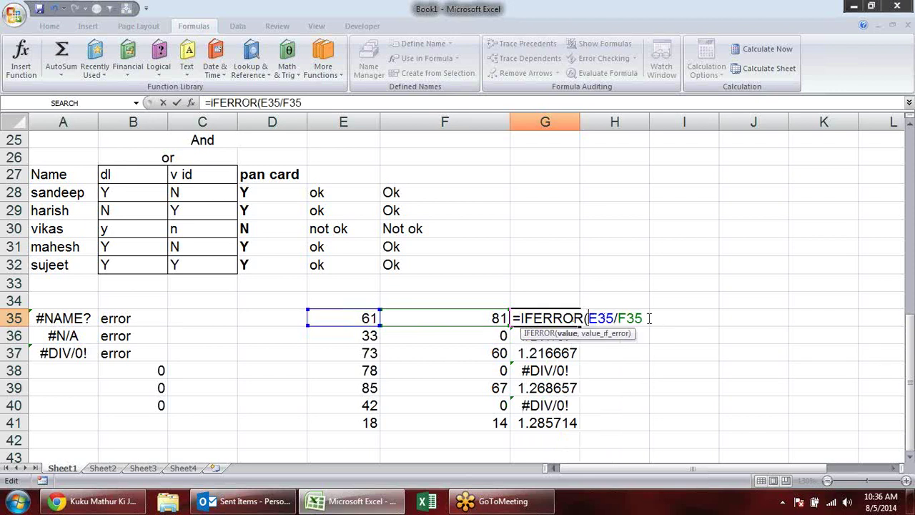
type(",")
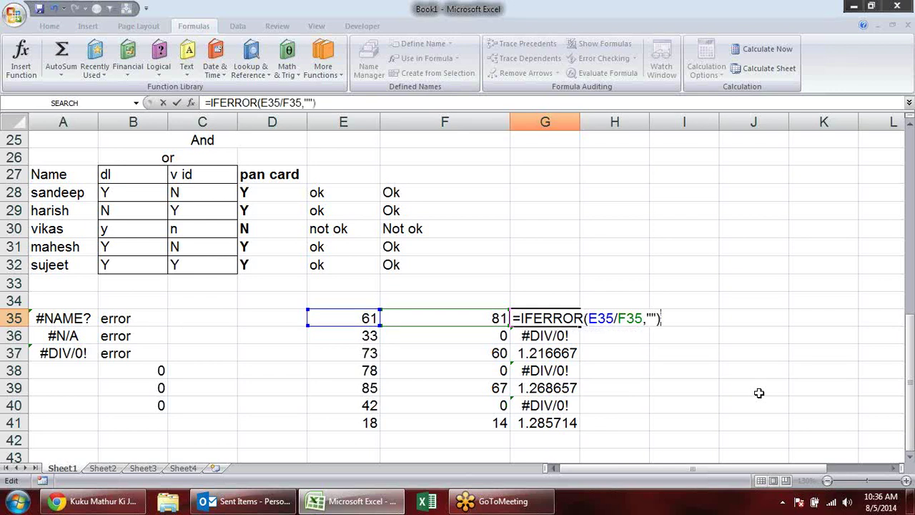
key("Return")
Fill the IFERROR formula from G35 down to G41.
left_click(574, 318)
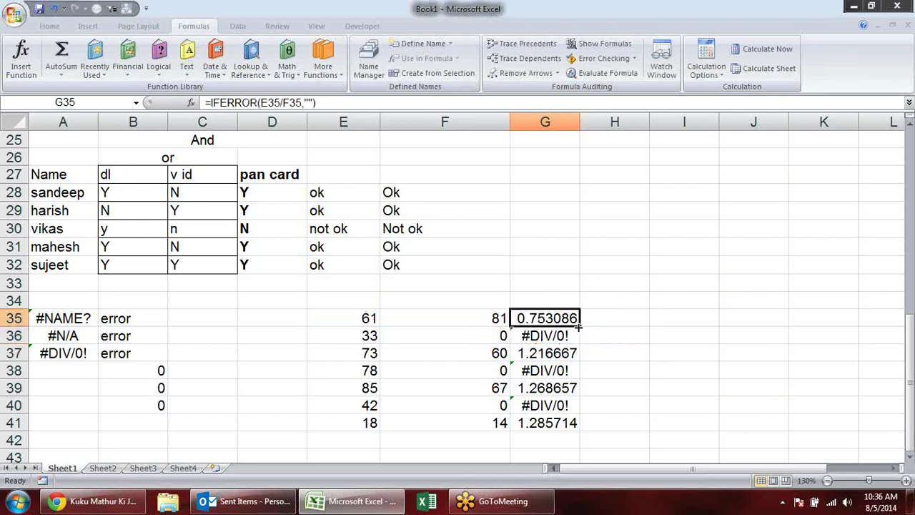
double_click(579, 325)
left_click(702, 335)
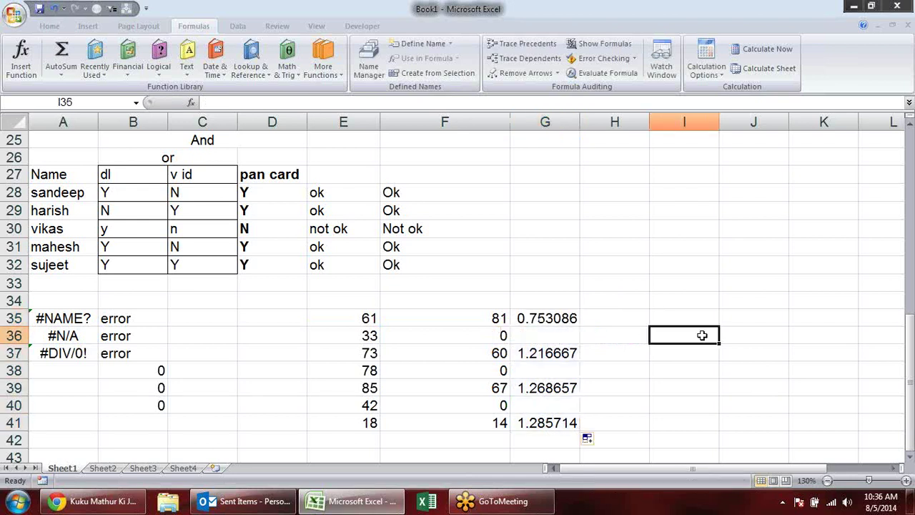
Enter 12 in F36, 10 in F37 and 0 in F39.
left_click(486, 332)
type("1")
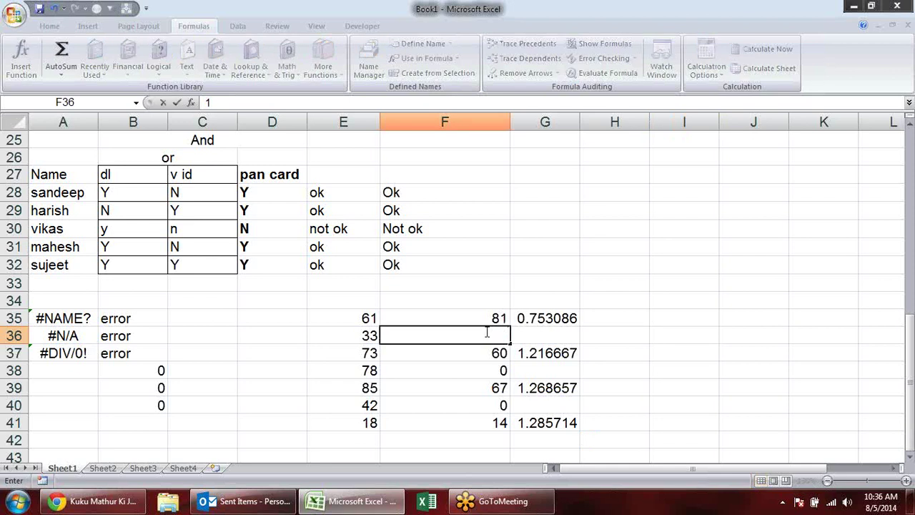
type("2")
key("Return")
type("10")
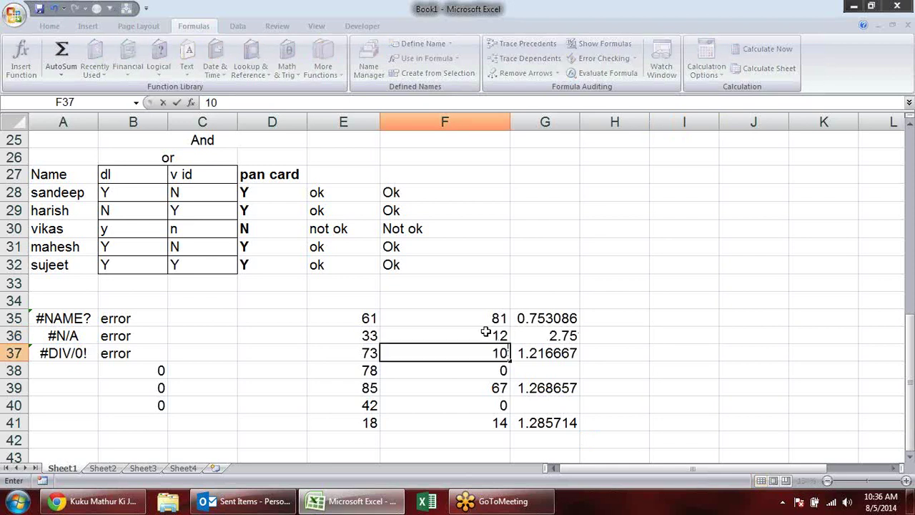
key("Return")
key("Return")
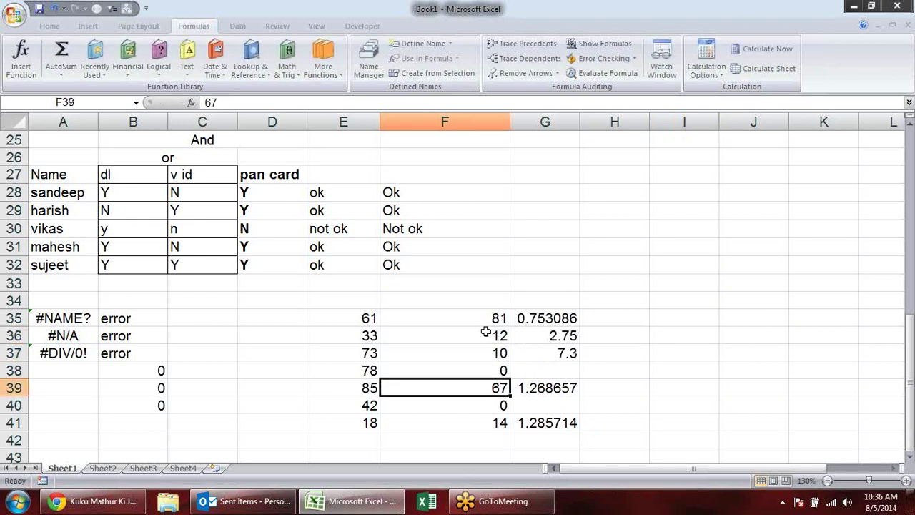
type("0")
key("Return")
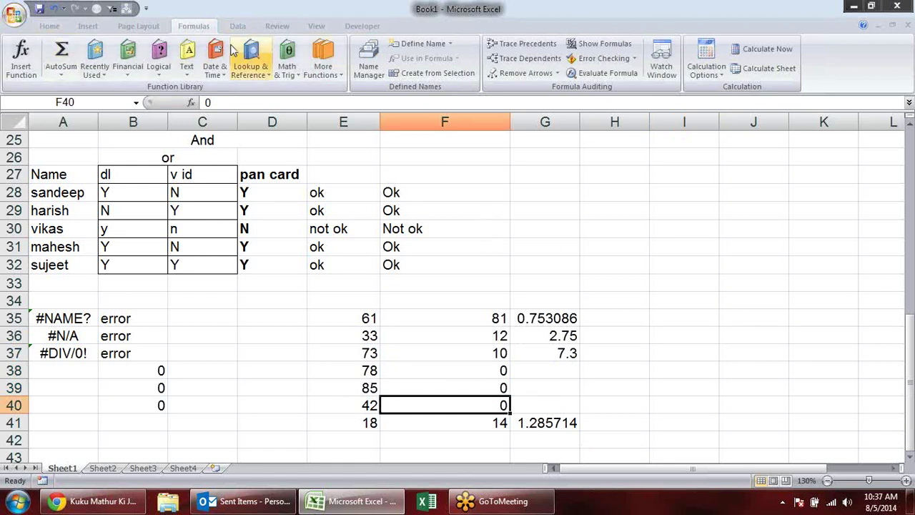
left_click(159, 63)
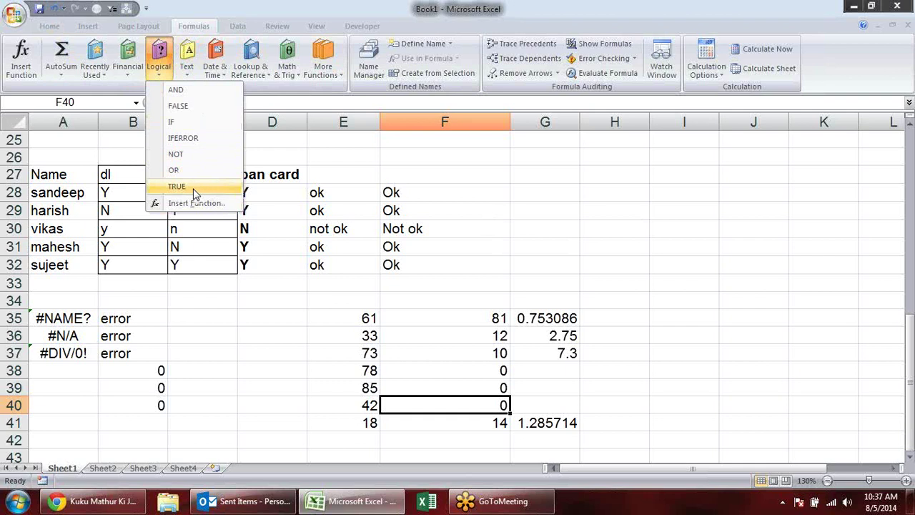
left_click(552, 193)
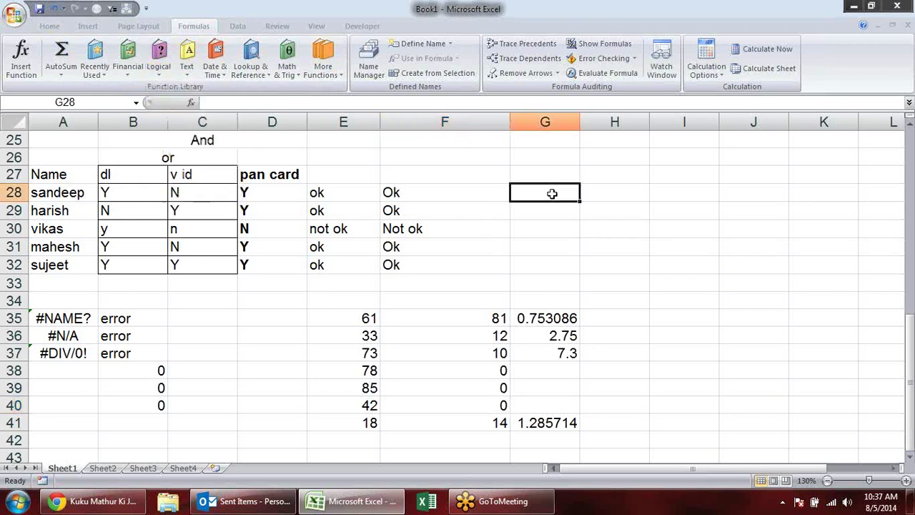
type("=true")
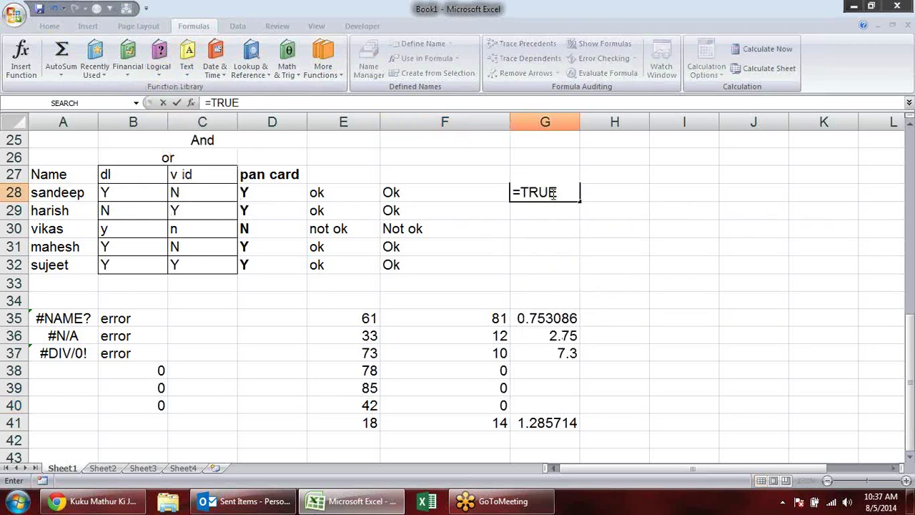
type("()")
key("Return")
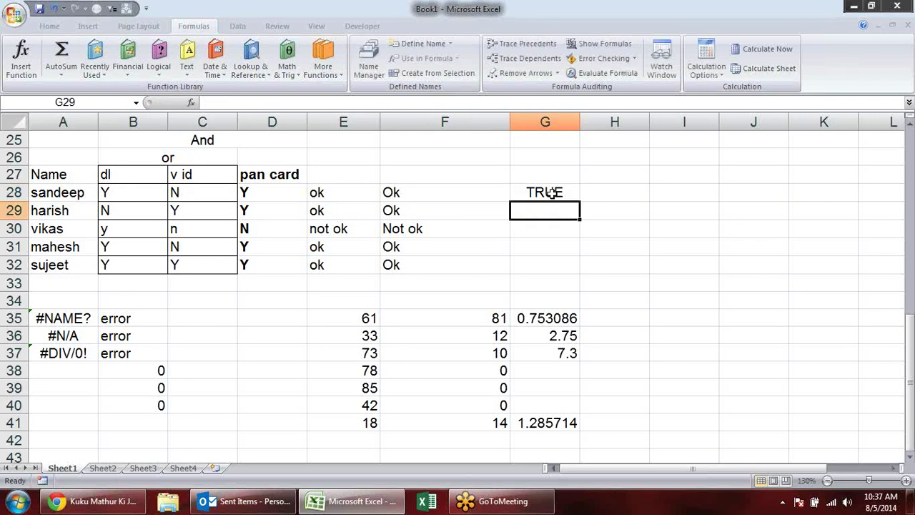
type("=fak")
key("BackSpace")
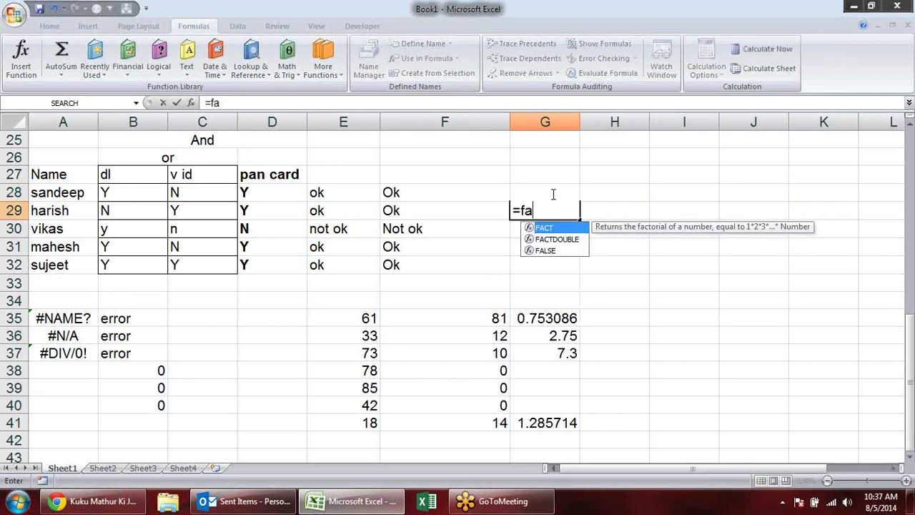
type("lse")
key("Tab")
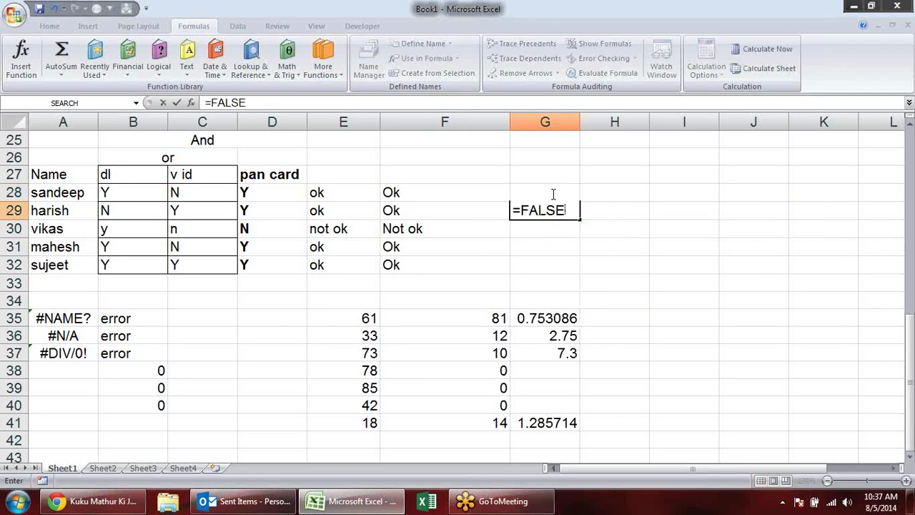
type("()")
key("Return")
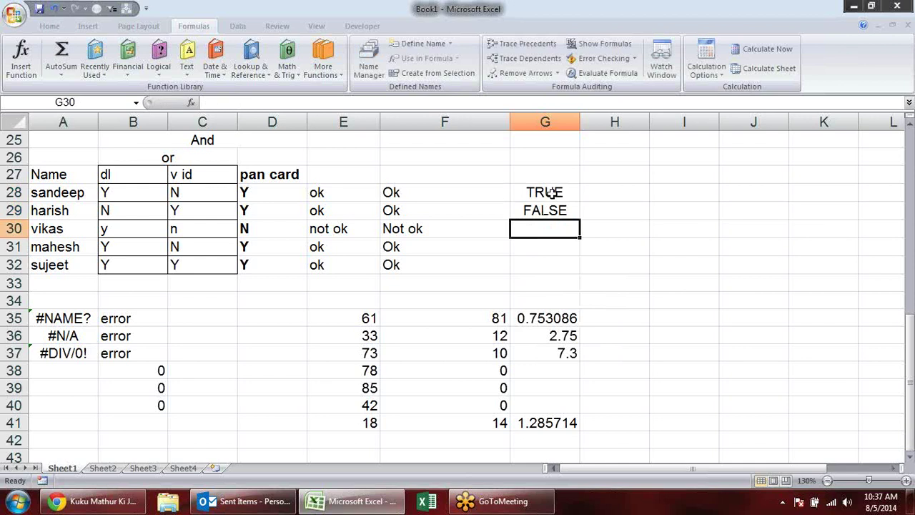
left_click(550, 193)
left_click(578, 213)
double_click(567, 210)
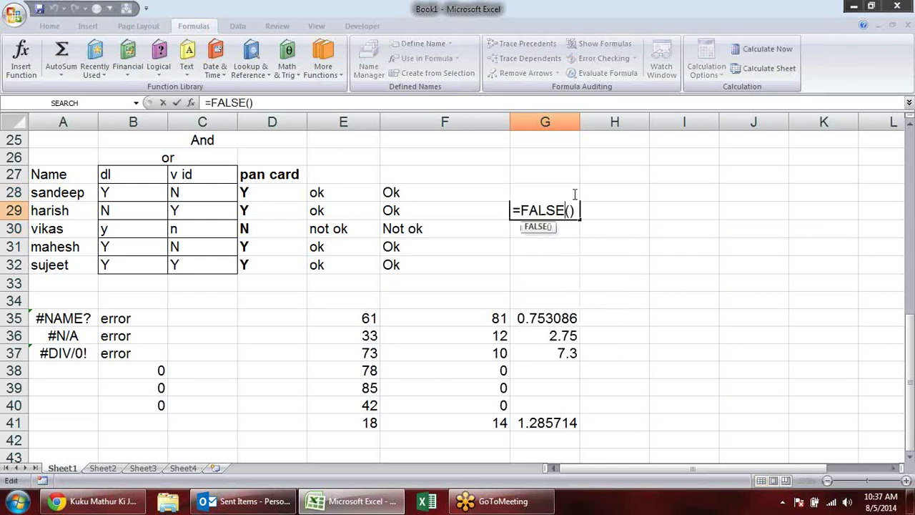
key("Escape")
left_click_drag(572, 200, 572, 213)
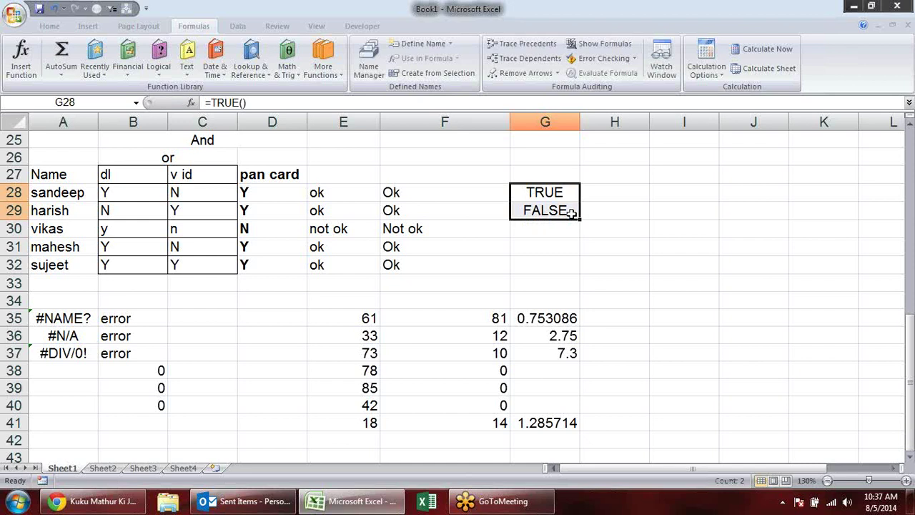
key("Delete")
Deselect the table and scroll through the sheet to review the results.
left_click(700, 303)
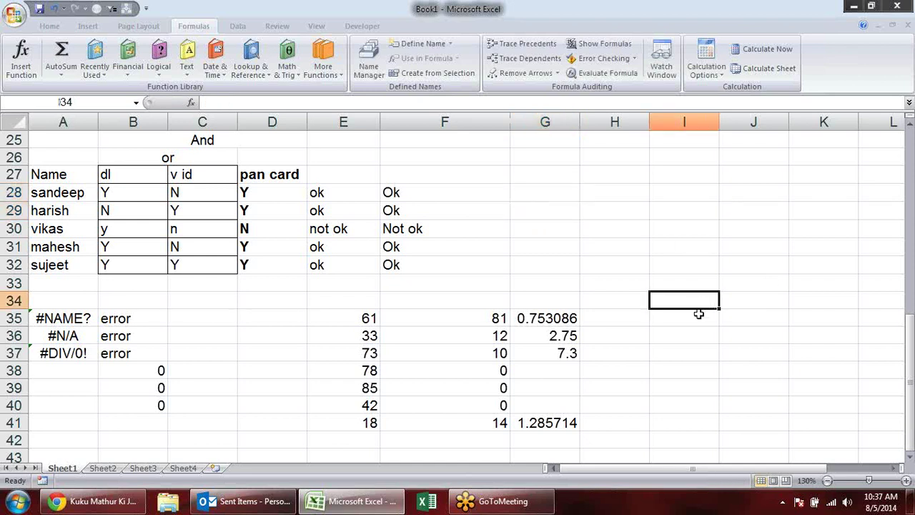
scroll(698, 312, "up", 5)
scroll(699, 314, "up", 3)
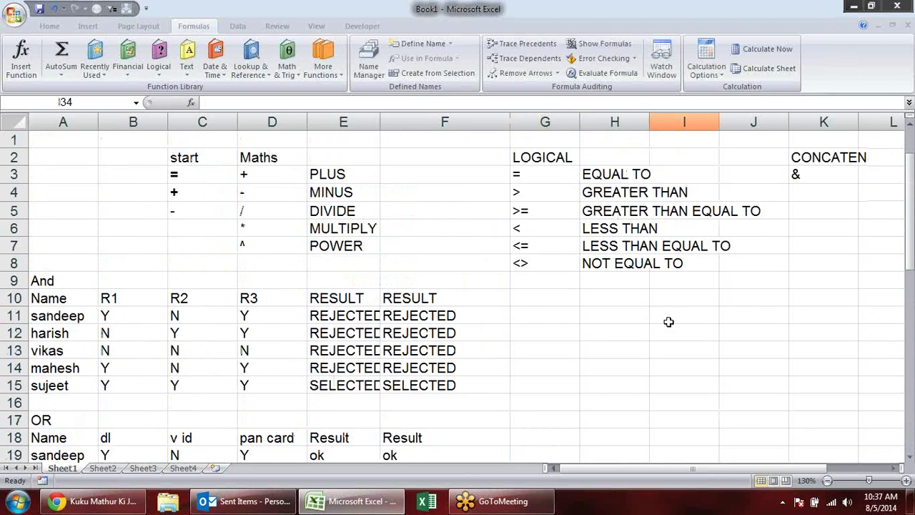
scroll(668, 321, "down", 4)
scroll(665, 327, "down", 4)
scroll(662, 329, "down", 1)
scroll(658, 333, "up", 3)
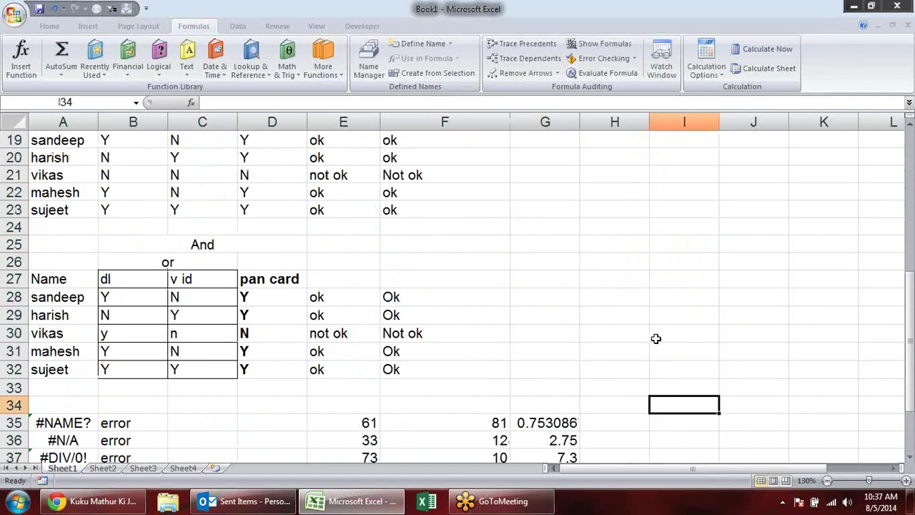
scroll(653, 339, "up", 4)
scroll(655, 339, "up", 2)
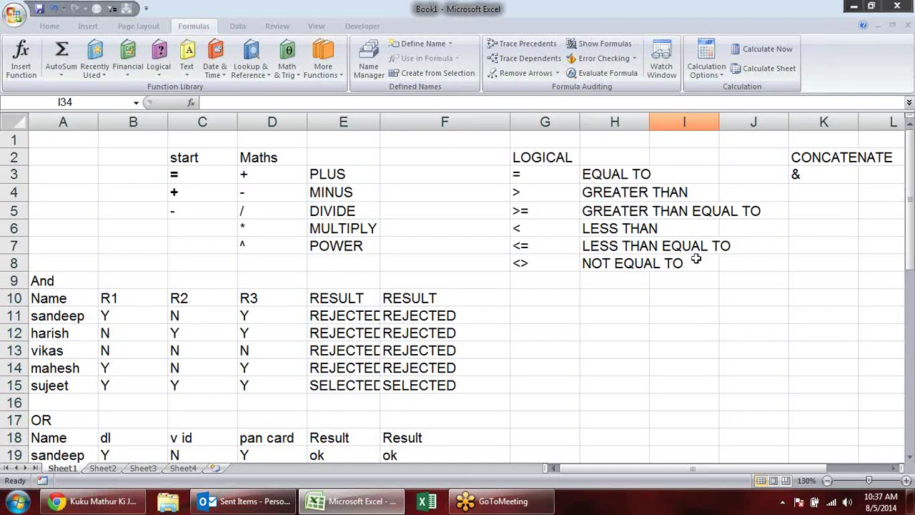
Save the workbook to the Desktop as 'logical'.
key("ctrl+s")
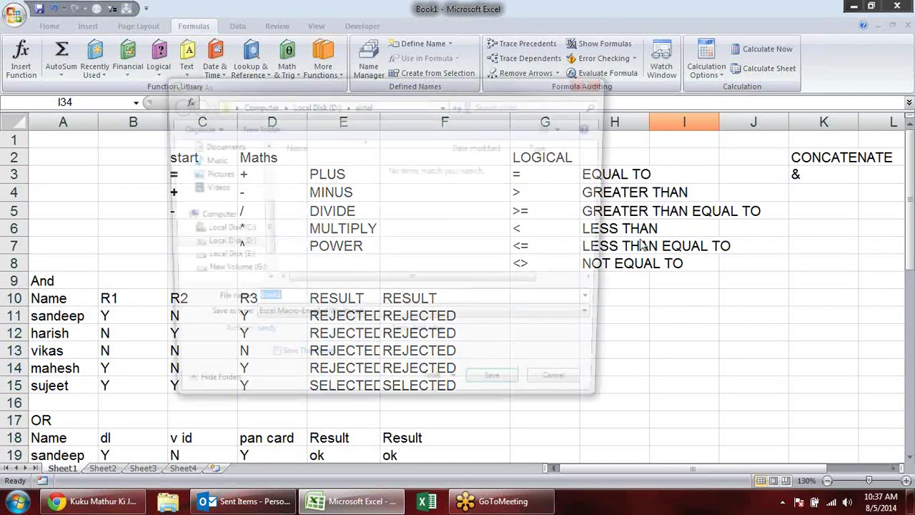
left_click_drag(267, 243, 280, 172)
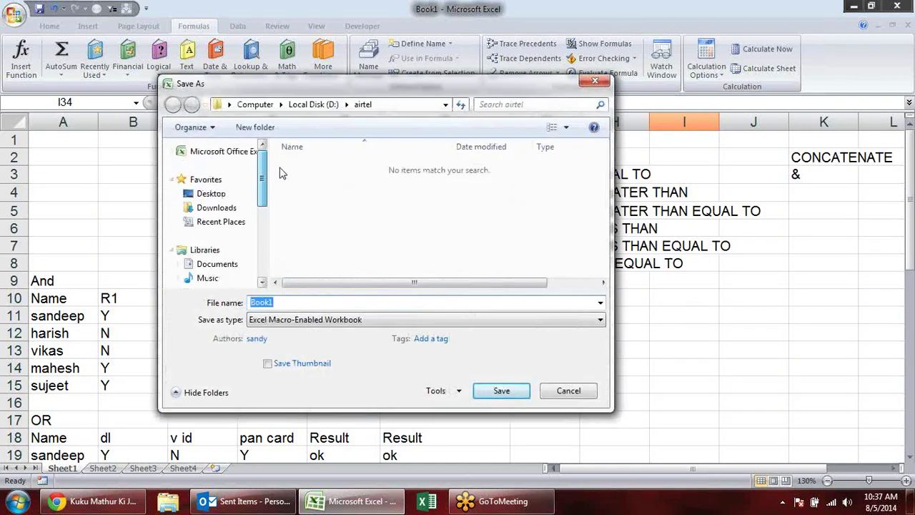
left_click(235, 195)
left_click(304, 304)
double_click(304, 305)
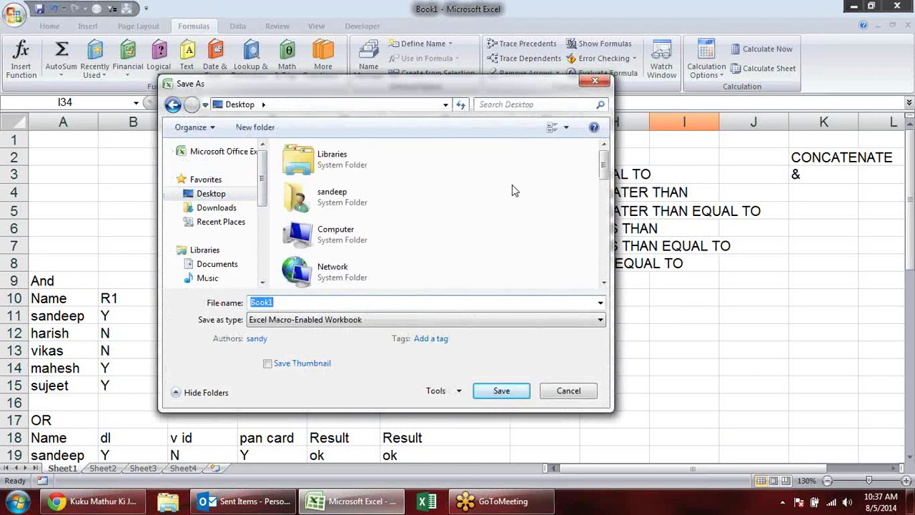
type("lo")
type("val")
type("cal")
key("Return")
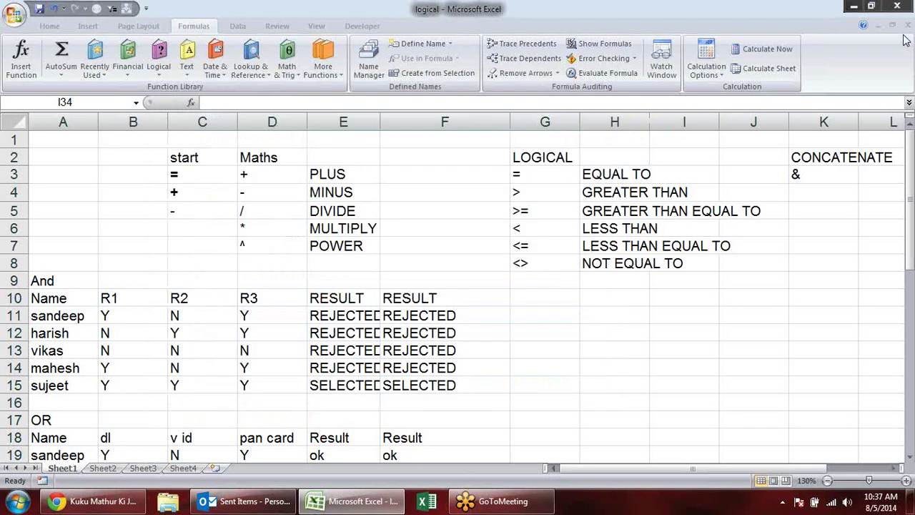